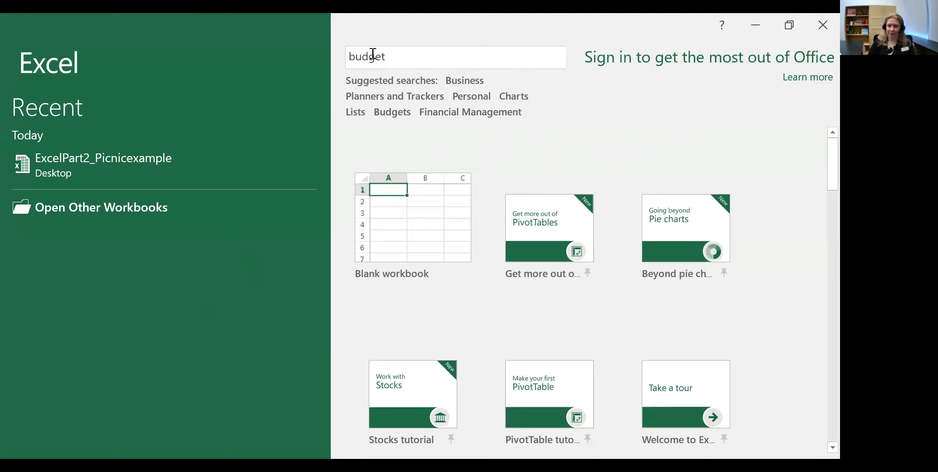
# Step: Clear the template search text and browse the featured templates, from the tutorials to the household to-do list and Gantt project planner
pyautogui.doubleClick(387, 56)
pyautogui.press('BackSpace')
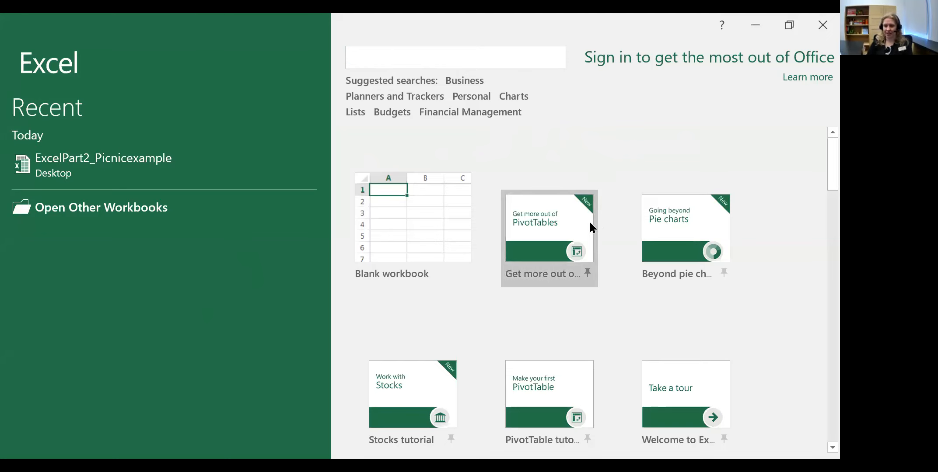
pyautogui.scroll(-3, 589, 220)
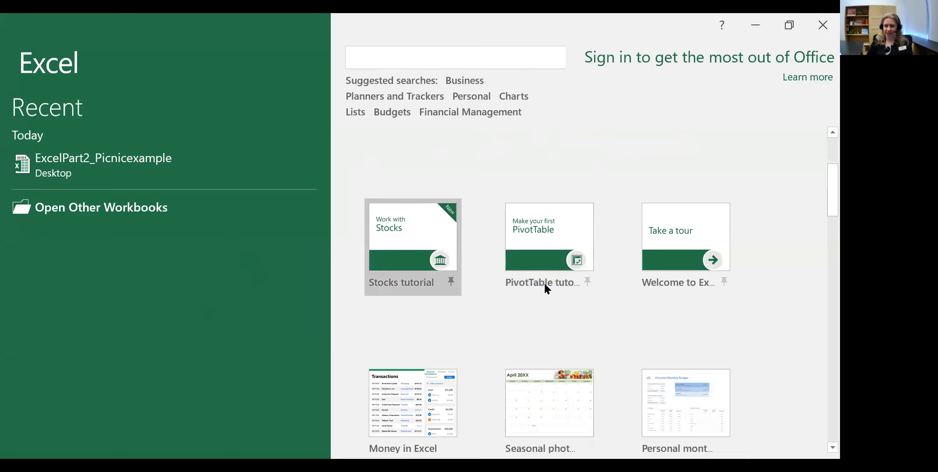
pyautogui.scroll(-3, 421, 277)
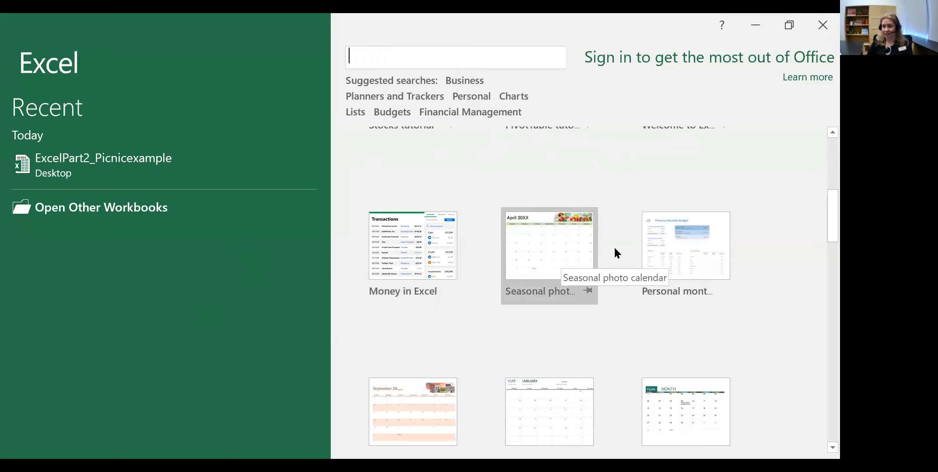
pyautogui.scroll(-3, 614, 248)
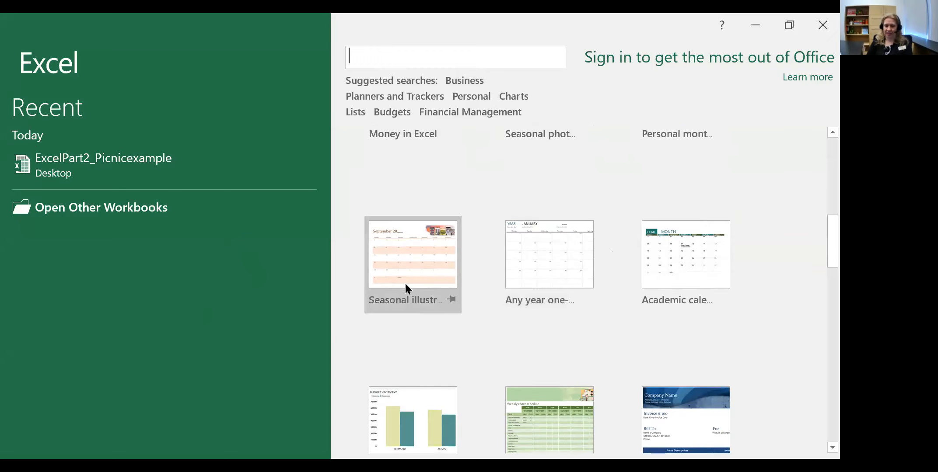
pyautogui.scroll(-1, 578, 288)
pyautogui.scroll(-2, 398, 280)
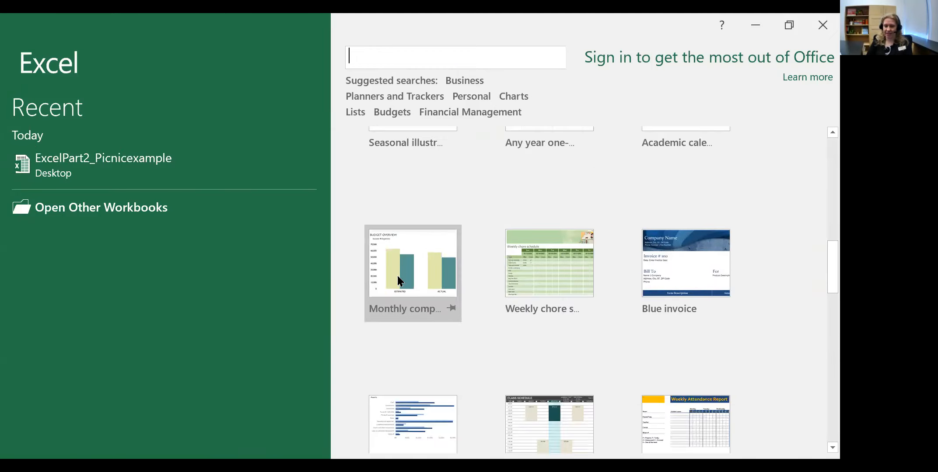
pyautogui.scroll(-3, 612, 263)
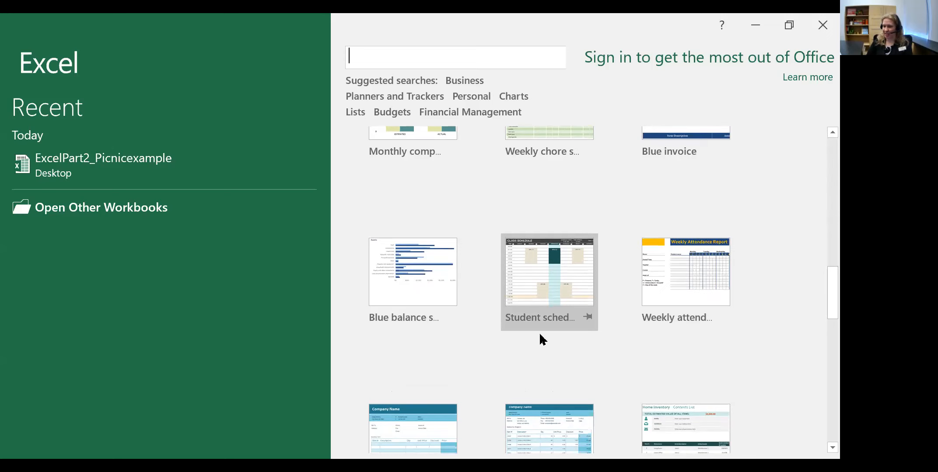
pyautogui.scroll(-5, 600, 366)
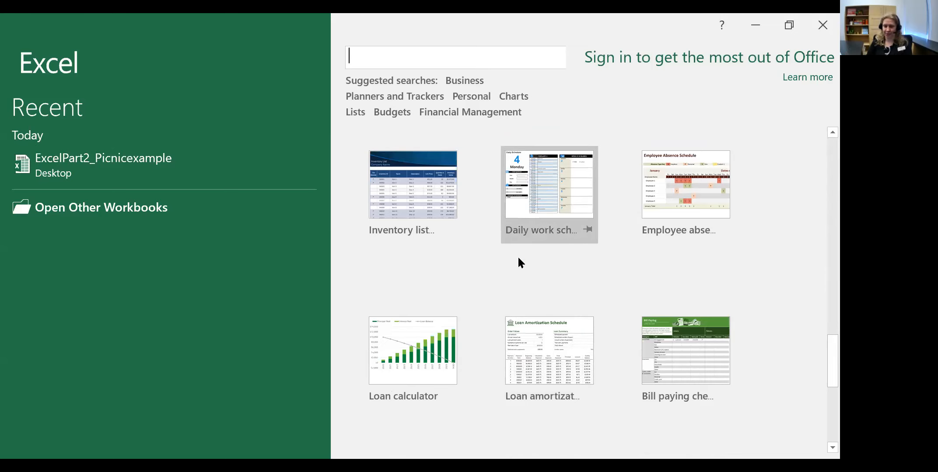
pyautogui.scroll(-3, 542, 302)
pyautogui.scroll(-1, 552, 307)
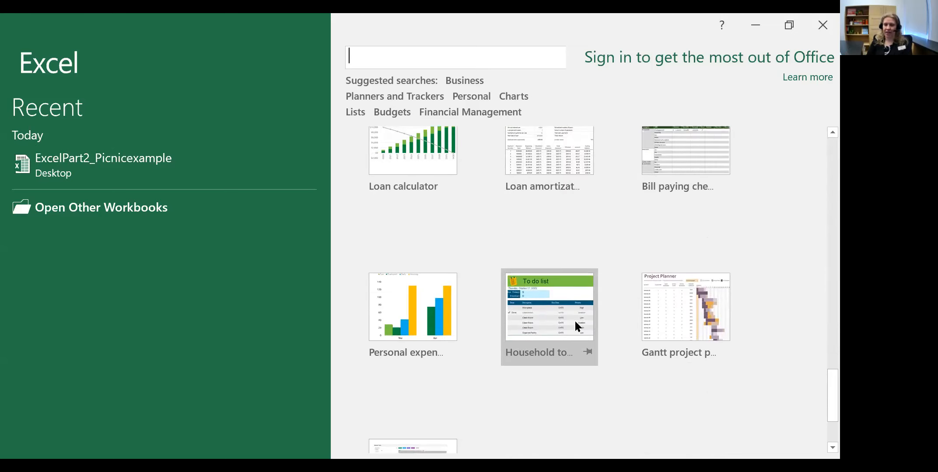
# Step: Preview the Inventory list with highlighting template, dismiss it and open a blank workbook instead
pyautogui.scroll(4, 437, 253)
pyautogui.click(425, 228)
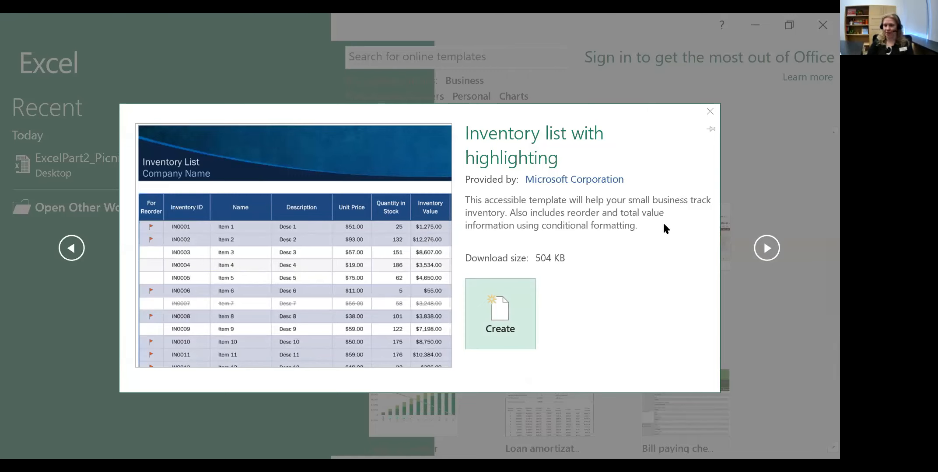
pyautogui.press('Escape')
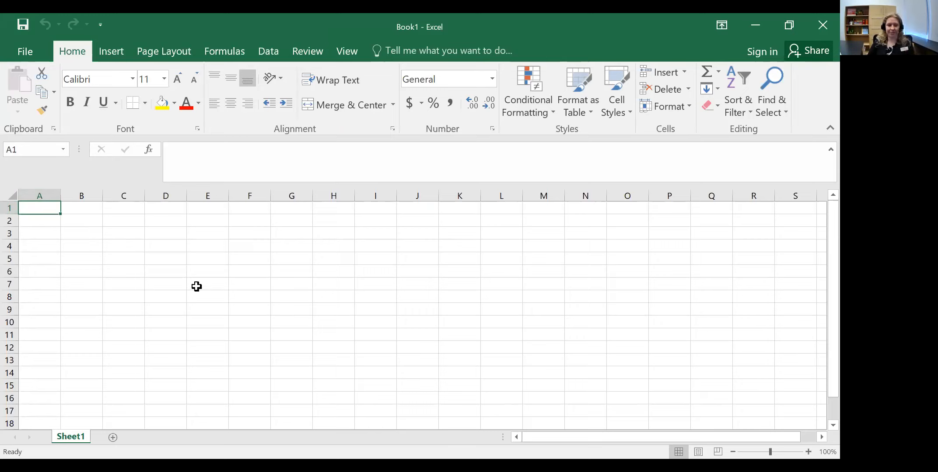
# Step: Select cells C1, C2 and C4 one after another on the blank sheet
pyautogui.click(122, 207)
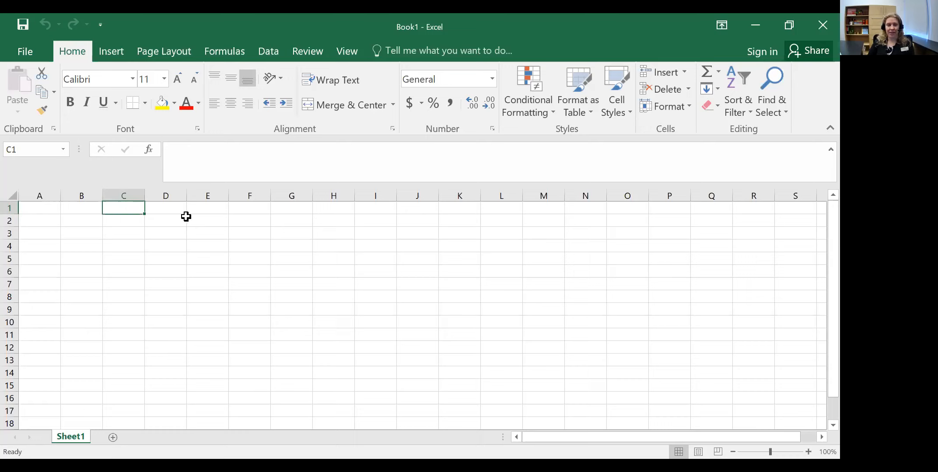
pyautogui.click(120, 221)
pyautogui.click(124, 242)
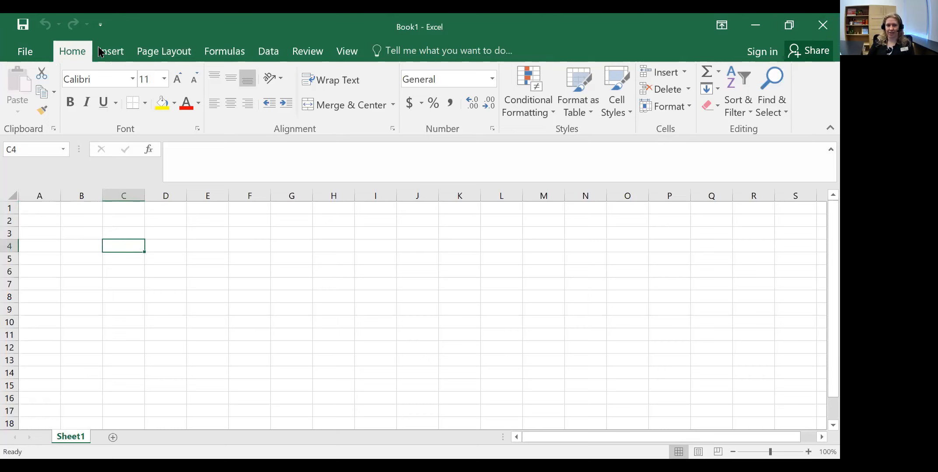
# Step: Look over the page layout, data and view commands, and return to the home commands
pyautogui.click(157, 51)
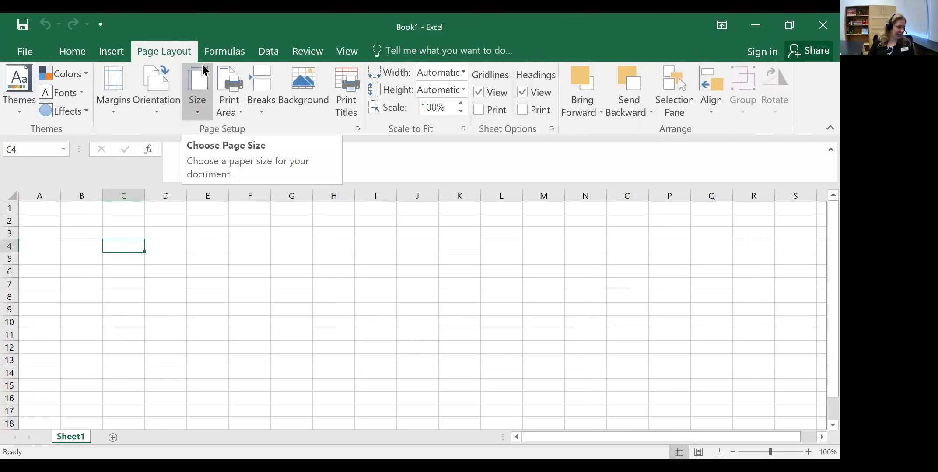
pyautogui.click(268, 50)
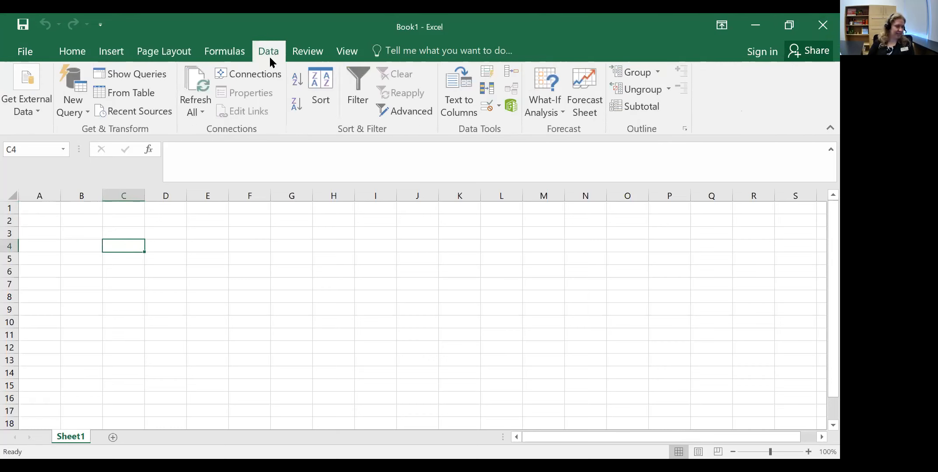
pyautogui.click(346, 51)
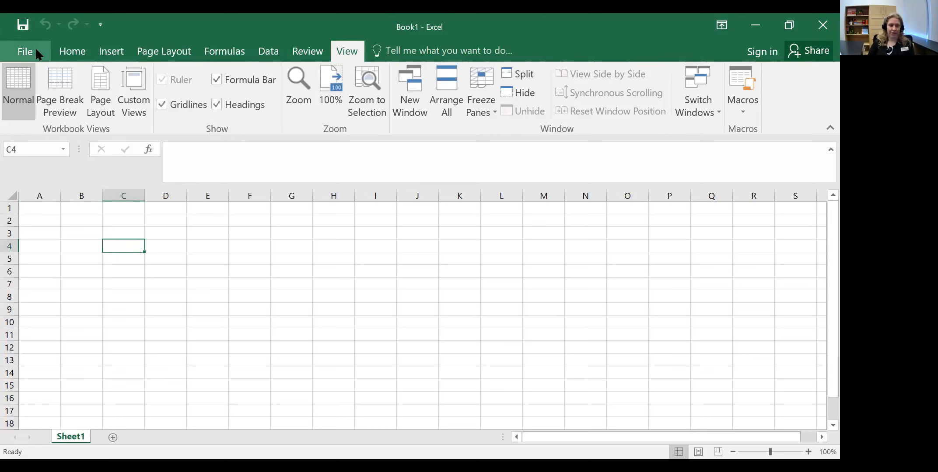
pyautogui.click(64, 51)
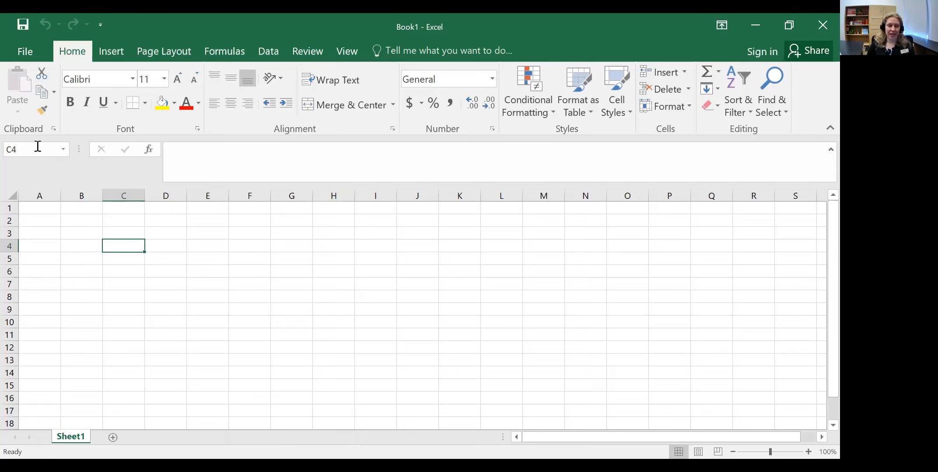
# Step: Check the cell references shown in the Name Box for C4, column A and cell I9
pyautogui.click(24, 146)
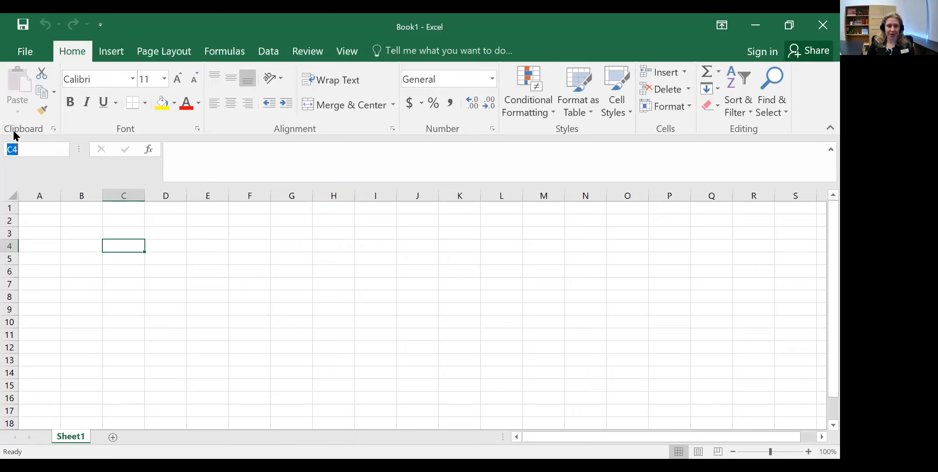
pyautogui.click(40, 193)
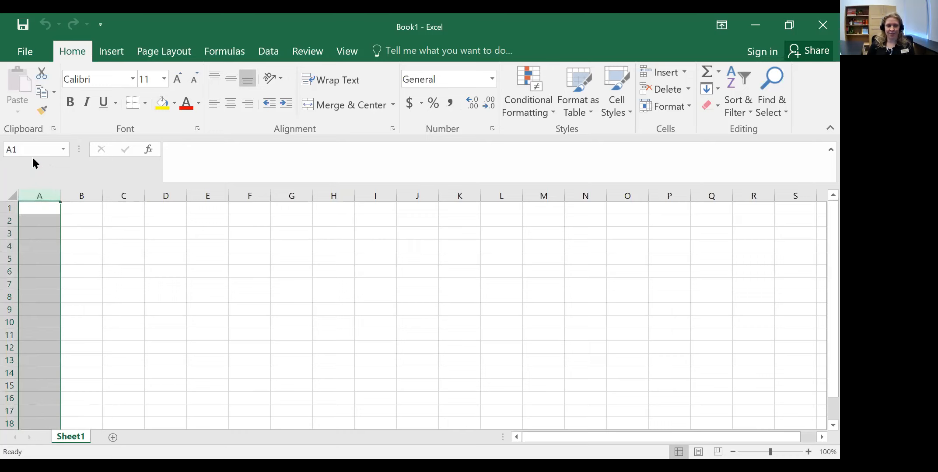
pyautogui.click(11, 144)
pyautogui.click(25, 145)
pyautogui.click(359, 309)
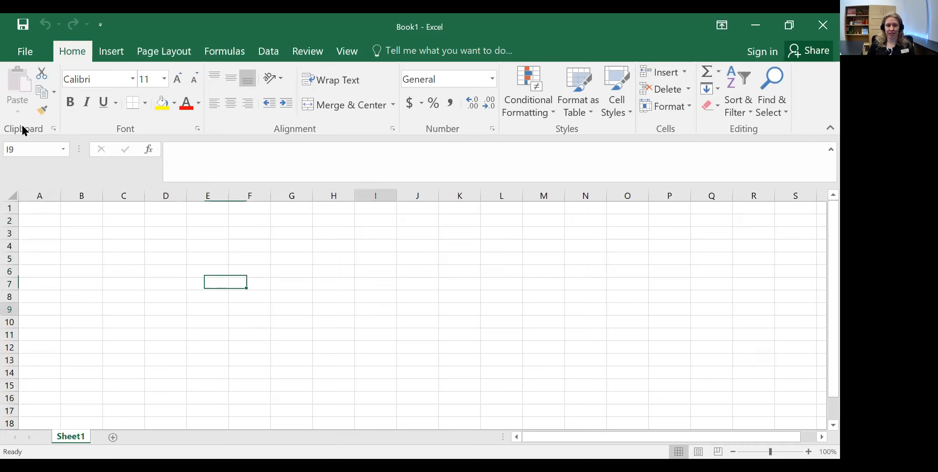
pyautogui.click(17, 150)
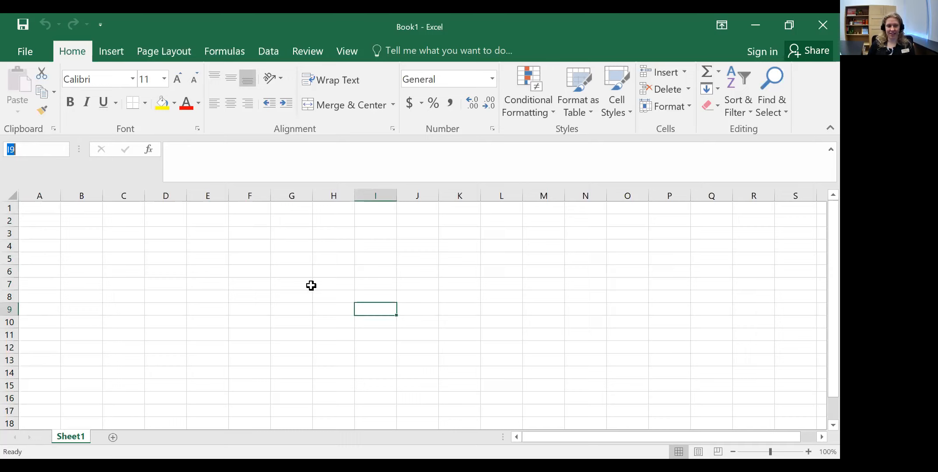
# Step: Select various cells across the grid, including B6, M7 and F3, and examine the active cell's reference in the Name Box
pyautogui.click(235, 321)
pyautogui.click(141, 246)
pyautogui.click(65, 272)
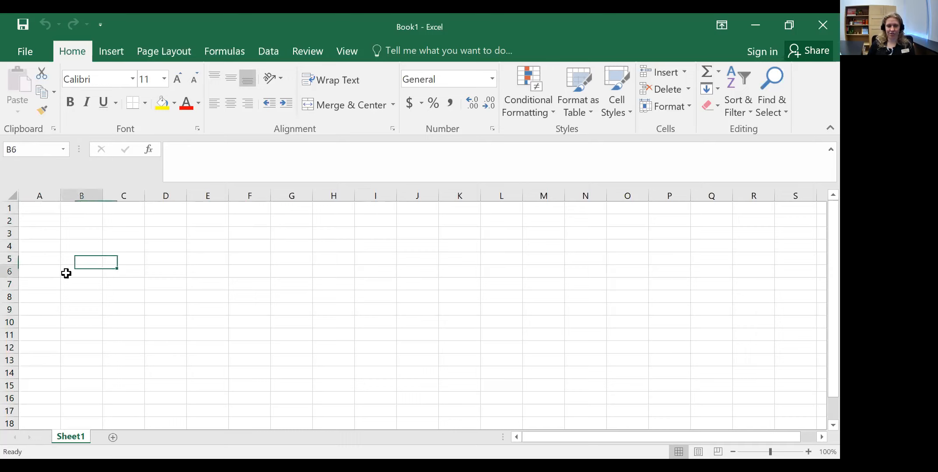
pyautogui.click(341, 302)
pyautogui.click(524, 285)
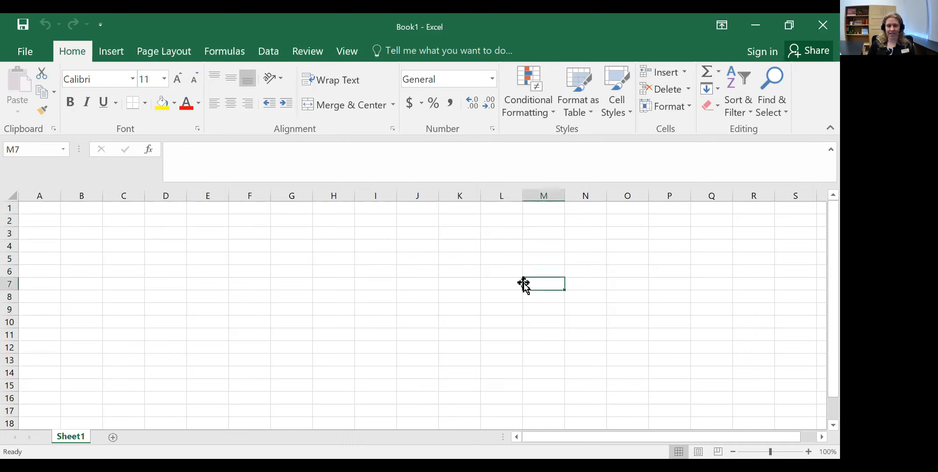
pyautogui.click(460, 259)
pyautogui.click(378, 234)
pyautogui.click(250, 234)
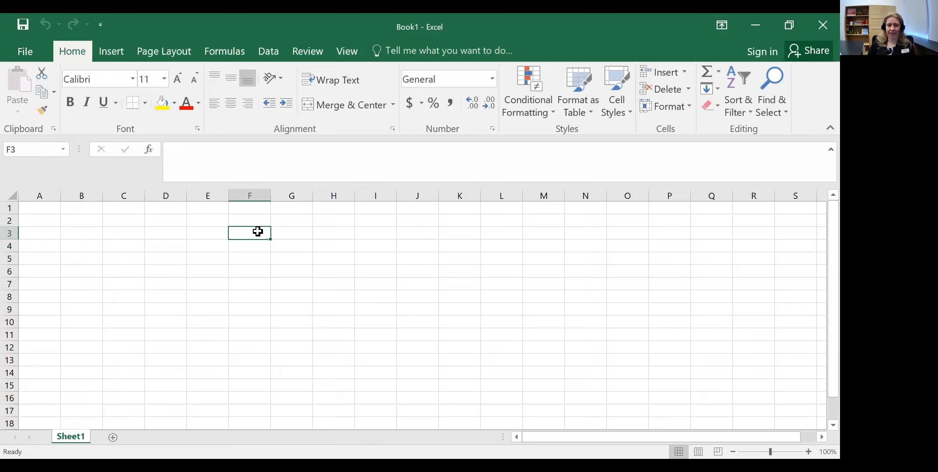
pyautogui.click(10, 149)
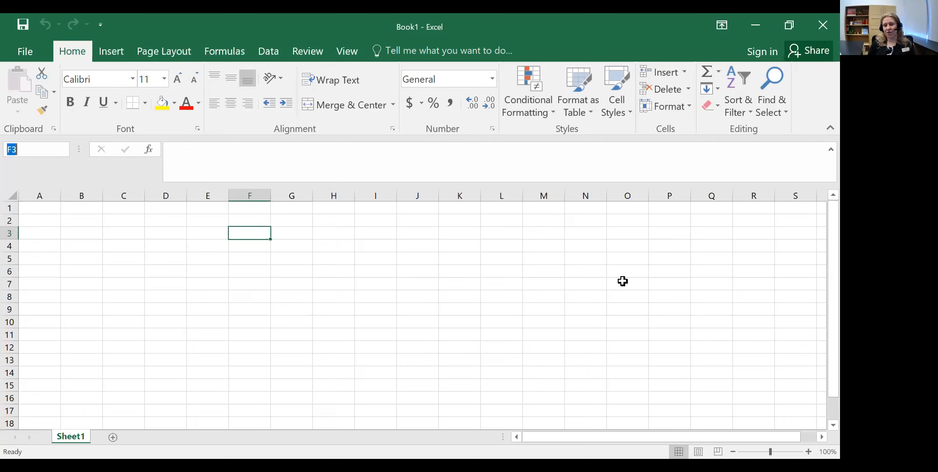
# Step: Select cell P6, examine its reference in the Name Box and place the cursor in the formula bar
pyautogui.click(658, 275)
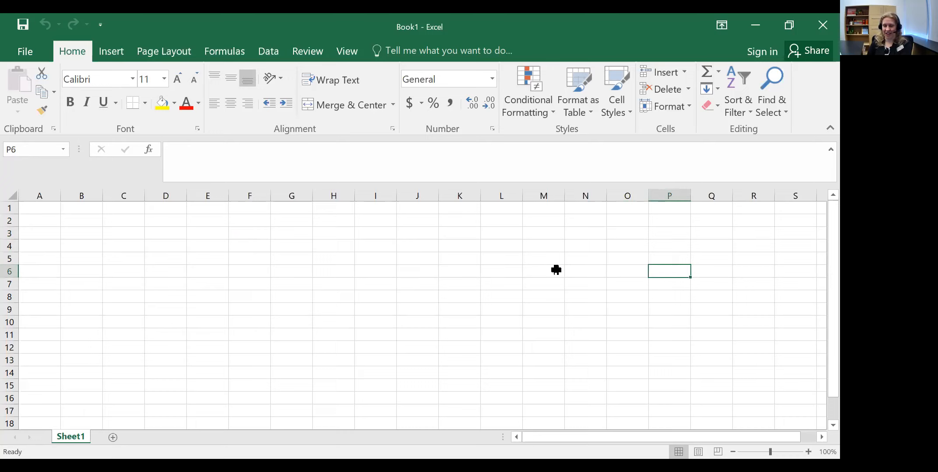
pyautogui.click(26, 148)
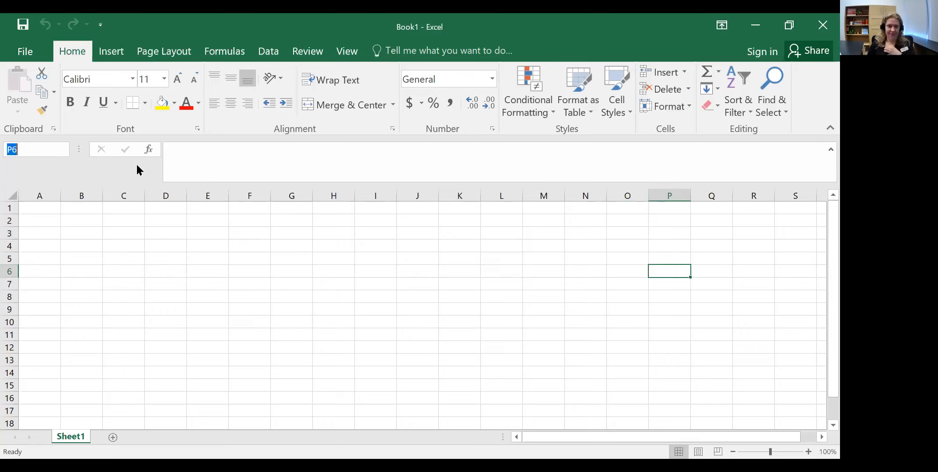
pyautogui.click(166, 151)
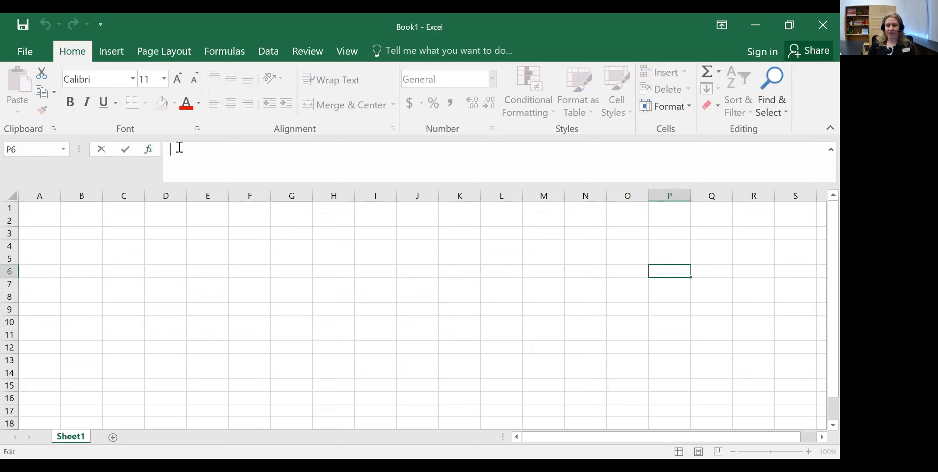
# Step: Enter the sample text "hi hi hi hi" in cell D4 and erase it again
pyautogui.click(163, 245)
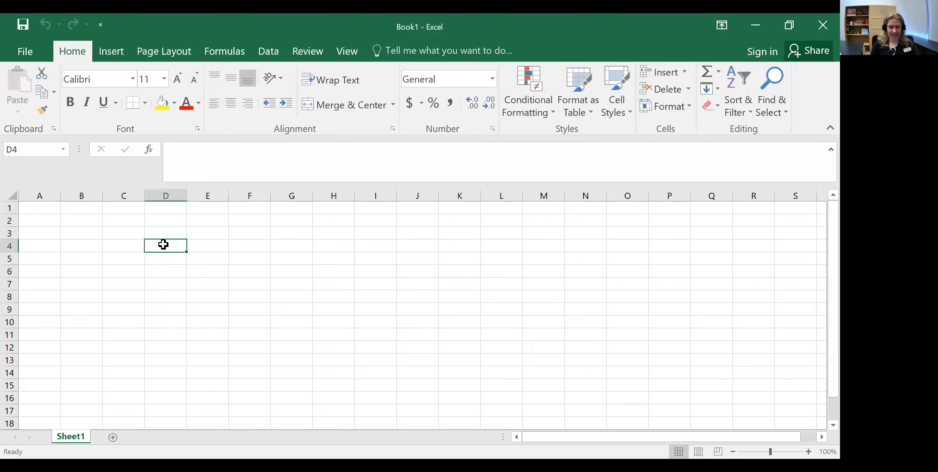
pyautogui.write('hi hi hi hi')
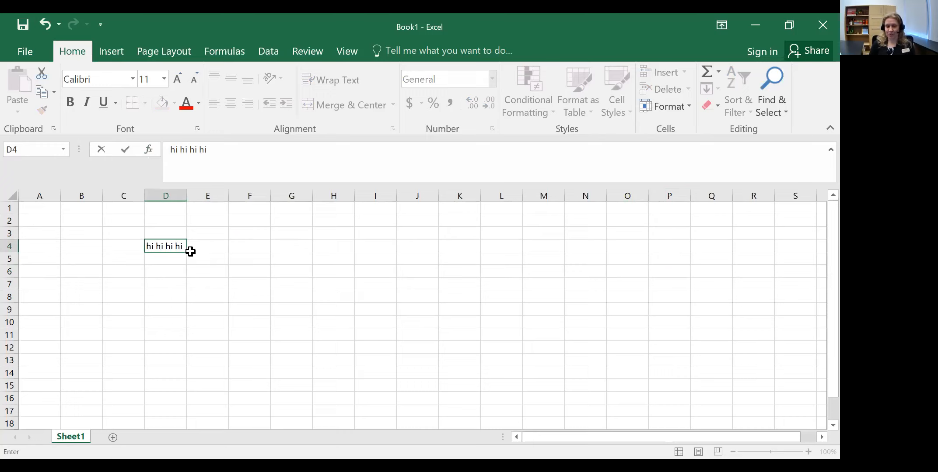
pyautogui.press('BackSpace')
pyautogui.press('BackSpace')
pyautogui.press('BackSpace')
pyautogui.press('BackSpace')
pyautogui.press('BackSpace')
pyautogui.press('BackSpace')
pyautogui.press('BackSpace')
pyautogui.press('BackSpace')
pyautogui.press('BackSpace')
pyautogui.press('BackSpace')
pyautogui.press('BackSpace')
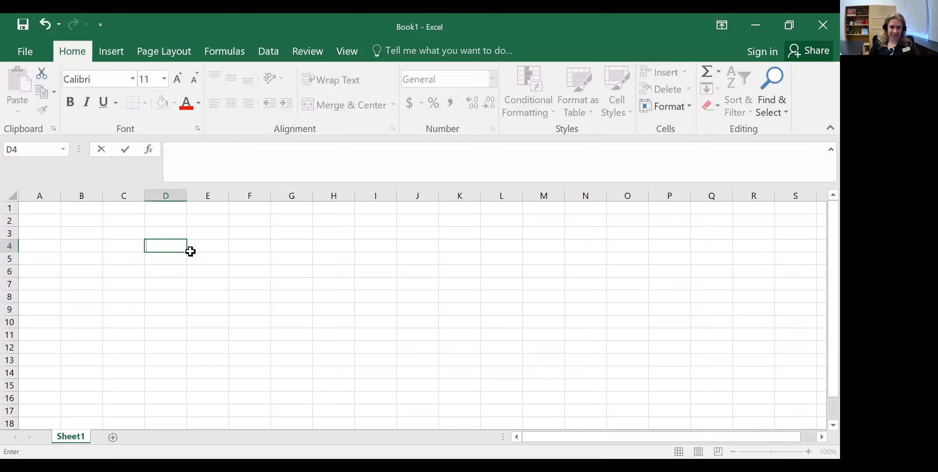
pyautogui.press('Return')
# Step: Enter the value 2 in both cell A1 and cell A2
pyautogui.press('Up')
pyautogui.write('2')
pyautogui.press('Return')
pyautogui.write('2')
pyautogui.press('Return')
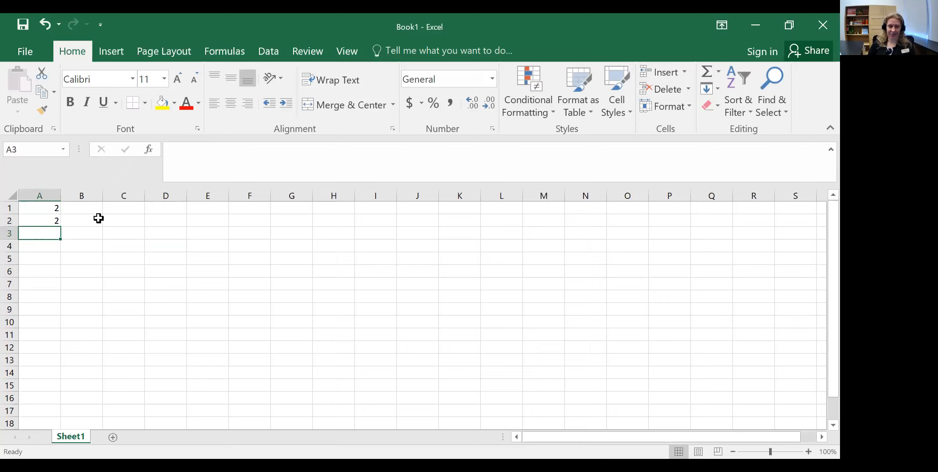
# Step: Enter the formula =(A1+A2) in cell A3 and reselect the cell to check its formula
pyautogui.click(216, 158)
pyautogui.write('=')
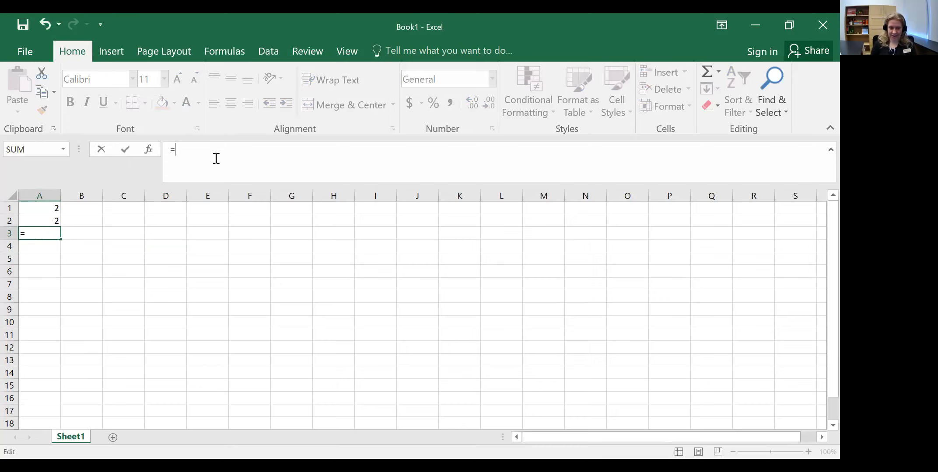
pyautogui.write('(A1')
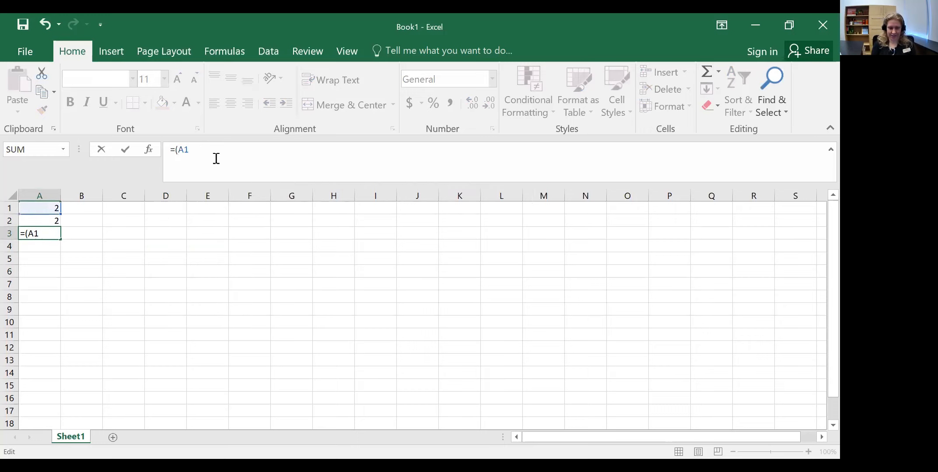
pyautogui.write('+A2')
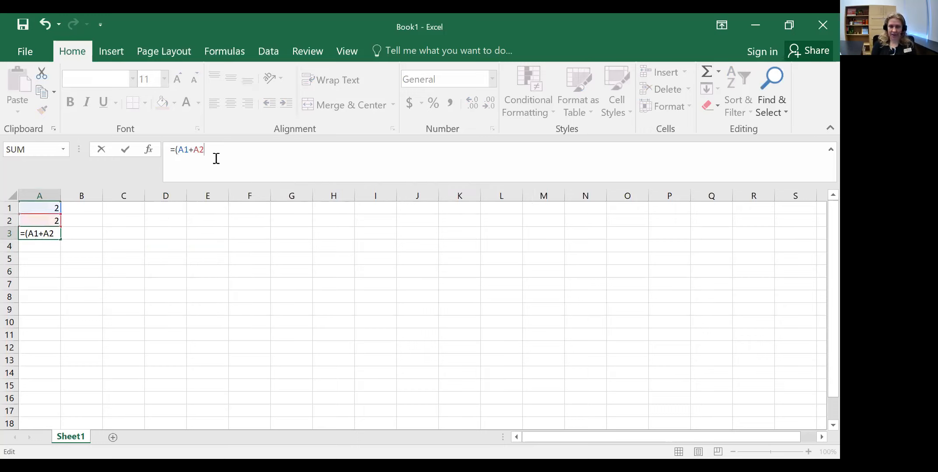
pyautogui.write(')')
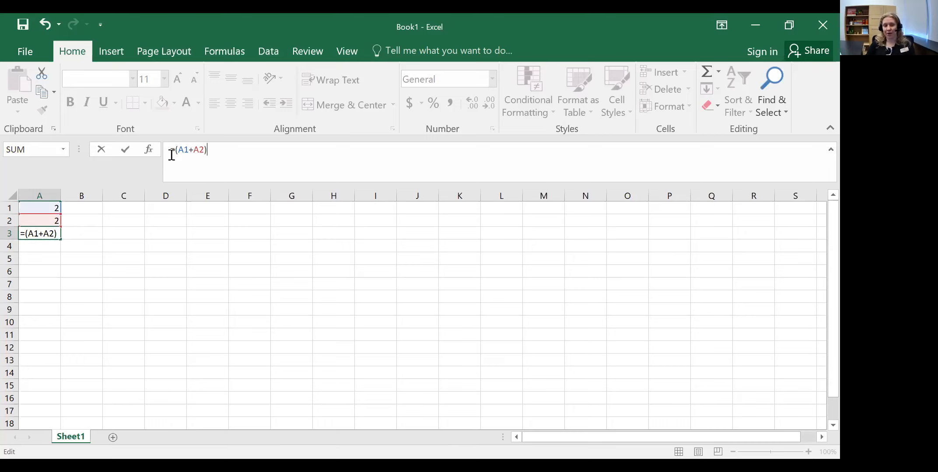
pyautogui.press('Return')
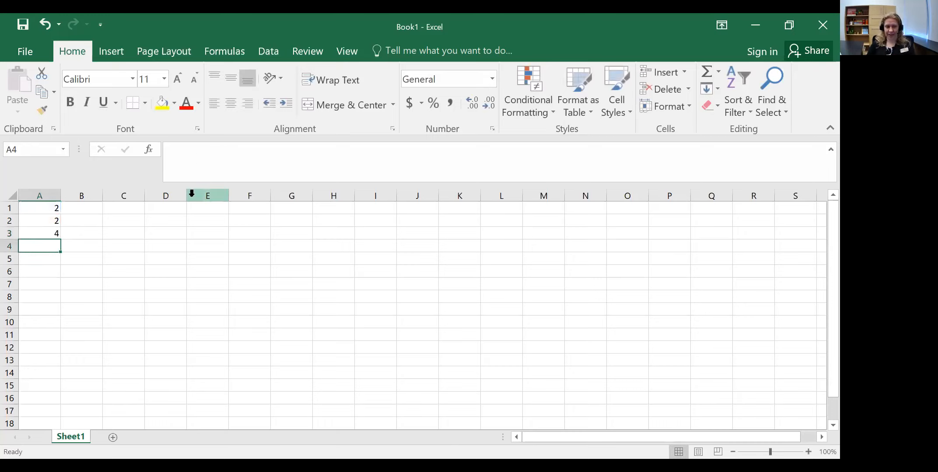
pyautogui.click(35, 237)
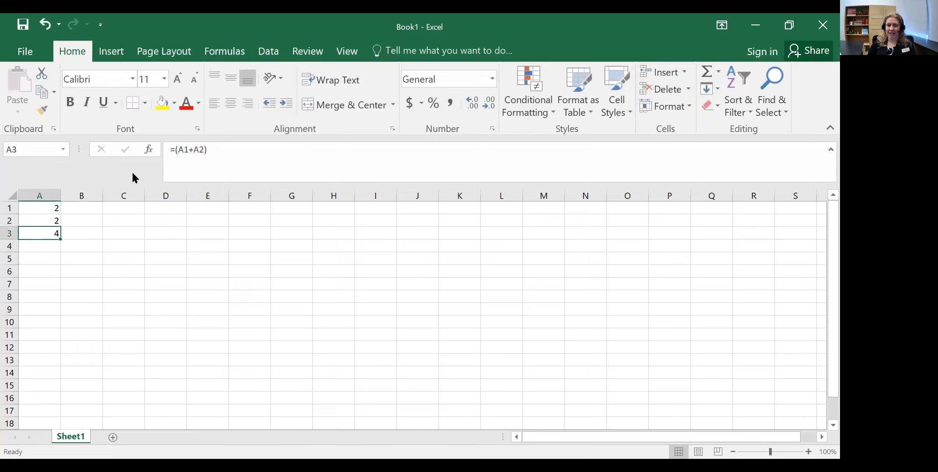
# Step: Clear the contents of cells A1 to A3 and of cell E3
pyautogui.moveTo(36, 207); pyautogui.dragTo(32, 229)
pyautogui.press('Delete')
pyautogui.click(172, 149)
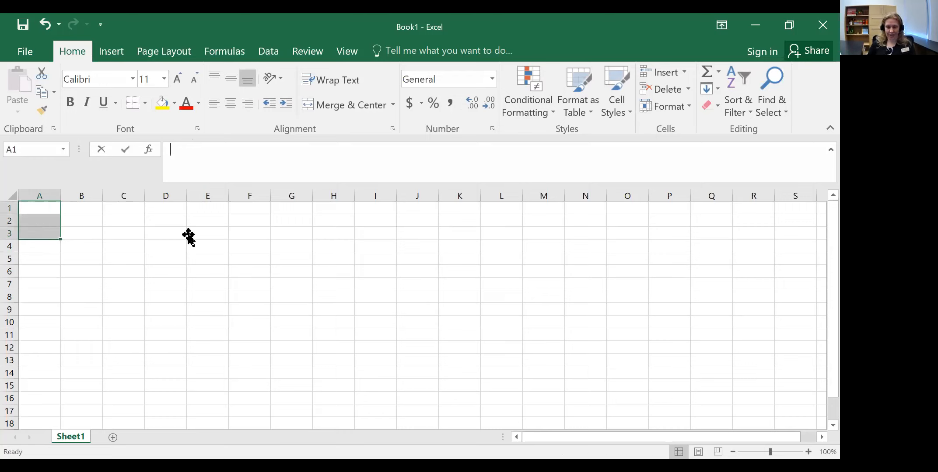
pyautogui.click(203, 230)
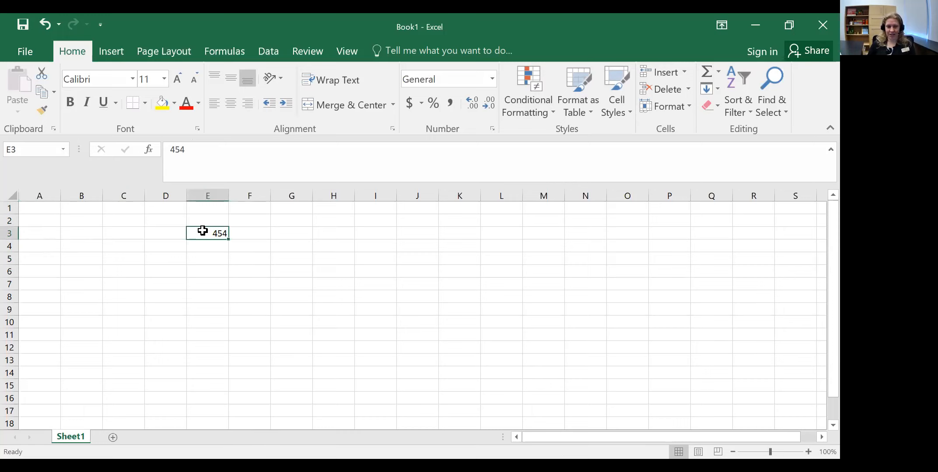
pyautogui.press('Delete')
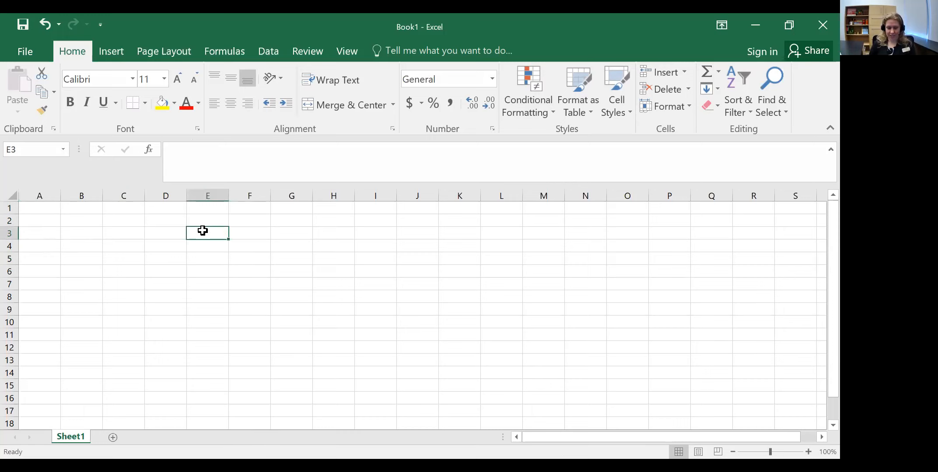
# Step: Enter the sample text "djla" in cell E3, erase it again and place the cursor in the formula bar
pyautogui.write('djla')
pyautogui.press('BackSpace')
pyautogui.press('BackSpace')
pyautogui.press('BackSpace')
pyautogui.press('BackSpace')
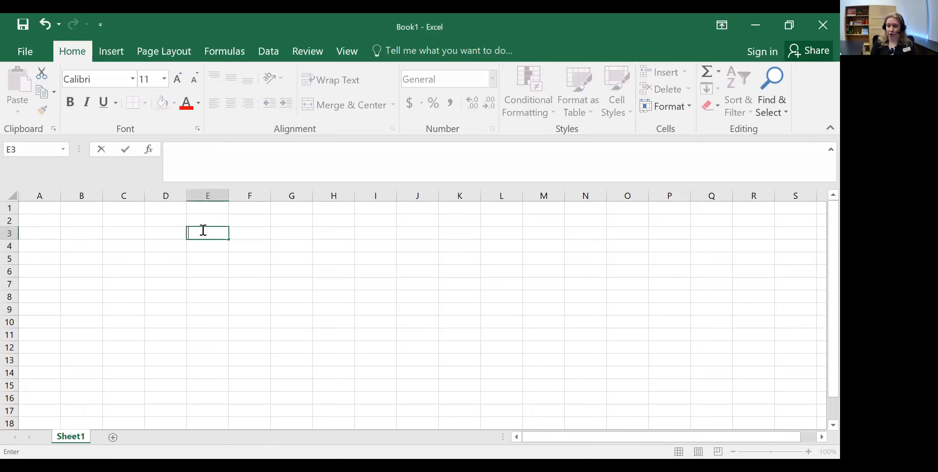
pyautogui.click(170, 155)
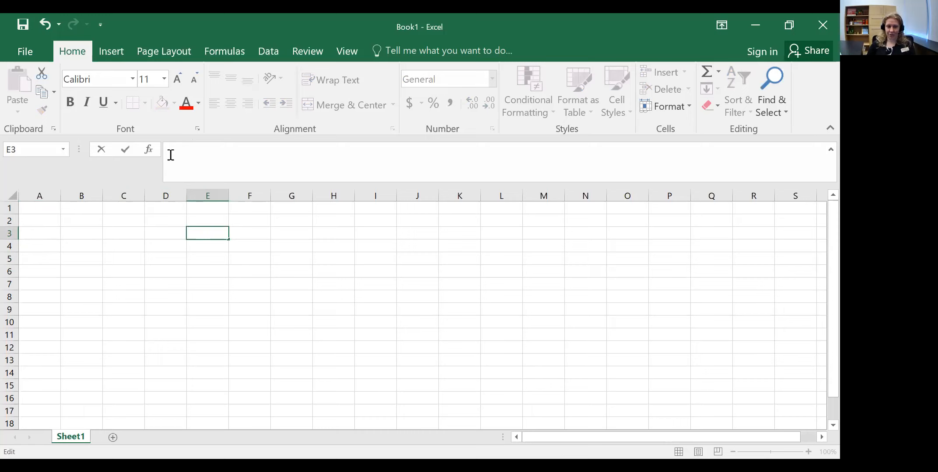
# Step: Enter the value 3333 in cell B3 and select cell E11
pyautogui.click(100, 235)
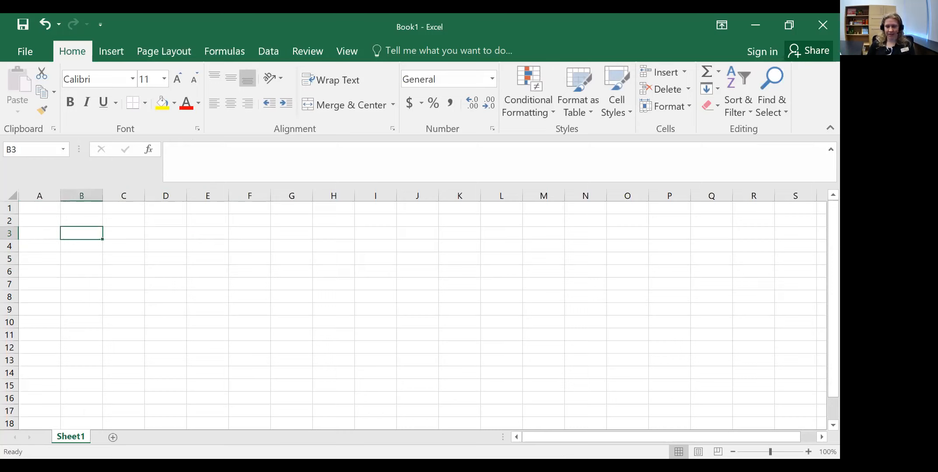
pyautogui.write('3333')
pyautogui.click(208, 335)
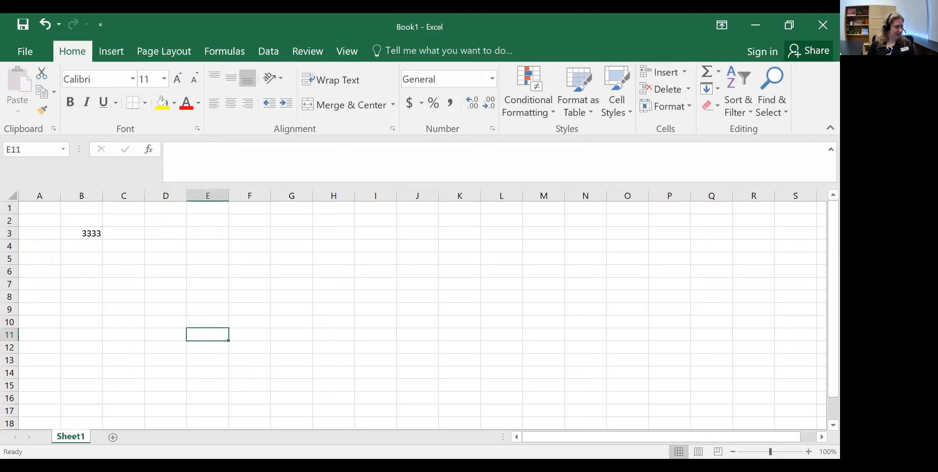
# Step: Increase the worksheet zoom in steps to 180%
pyautogui.click(808, 453)
pyautogui.click(808, 452)
pyautogui.click(808, 452)
pyautogui.click(808, 452)
pyautogui.click(808, 452)
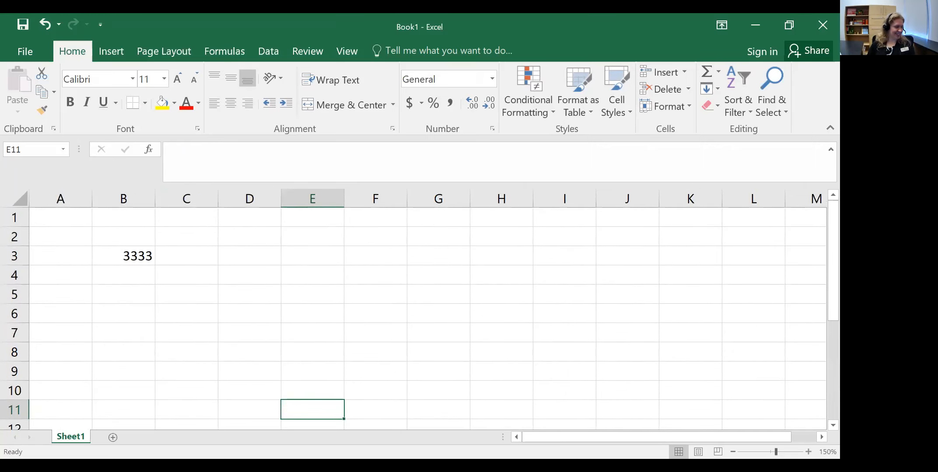
pyautogui.click(808, 453)
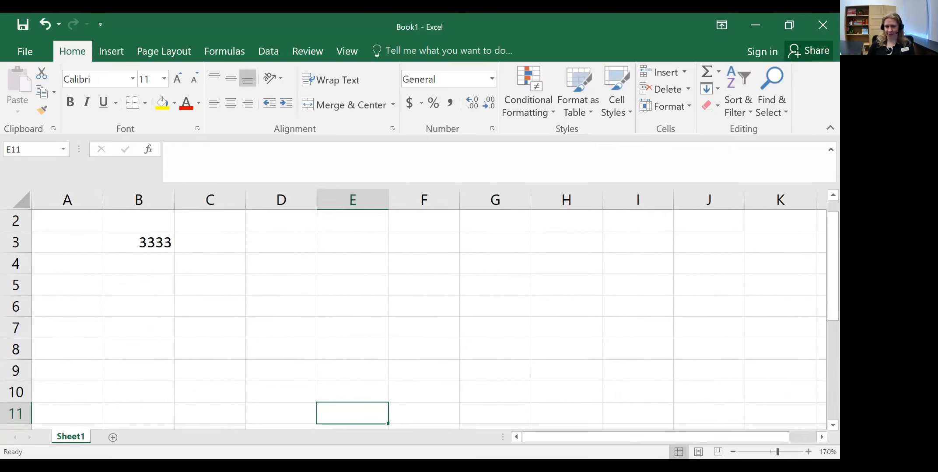
pyautogui.click(808, 452)
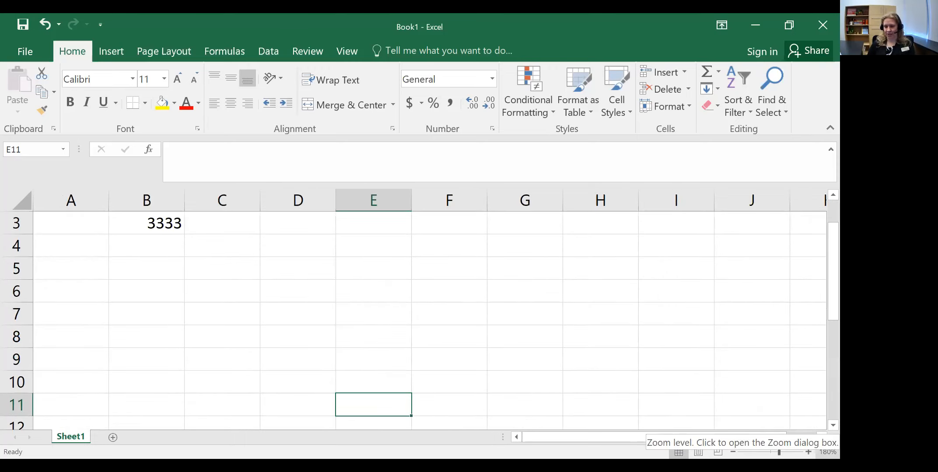
# Step: Reduce the worksheet zoom back to 100%
pyautogui.click(733, 452)
pyautogui.click(732, 453)
pyautogui.click(732, 452)
pyautogui.click(733, 452)
pyautogui.click(733, 453)
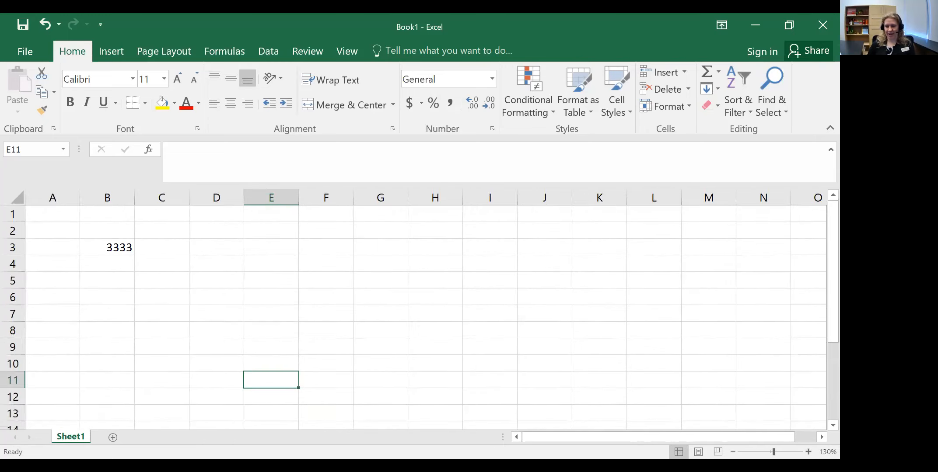
pyautogui.click(733, 452)
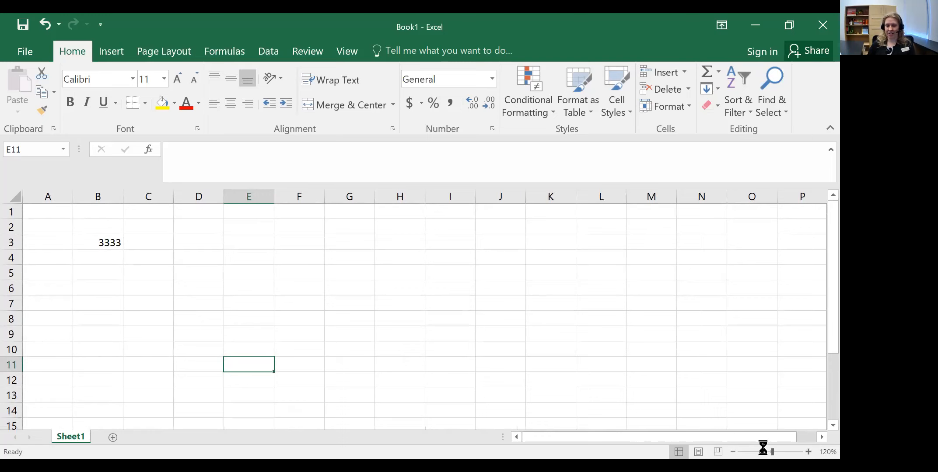
pyautogui.moveTo(772, 452)
pyautogui.mouseDown()
pyautogui.moveTo(788, 449)
pyautogui.moveTo(772, 448)
pyautogui.mouseUp()
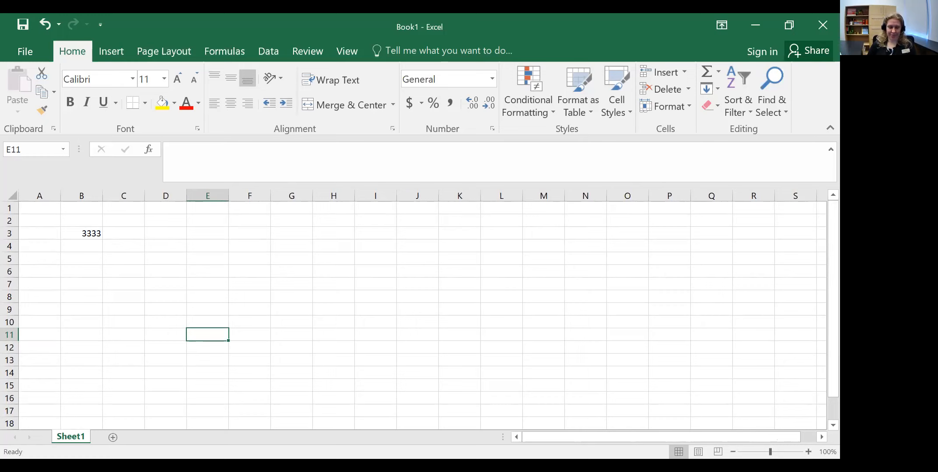
# Step: Rename Sheet1 as January and add a new worksheet after it
pyautogui.click(62, 433)
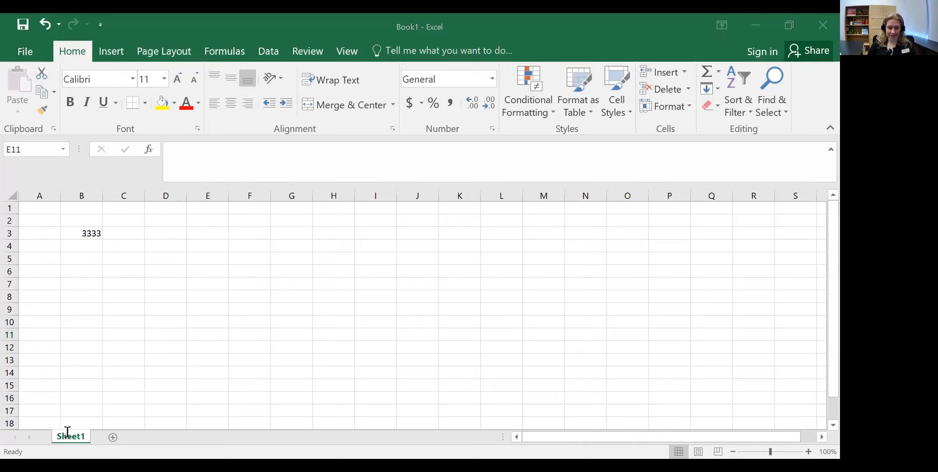
pyautogui.doubleClick(67, 433)
pyautogui.write('January')
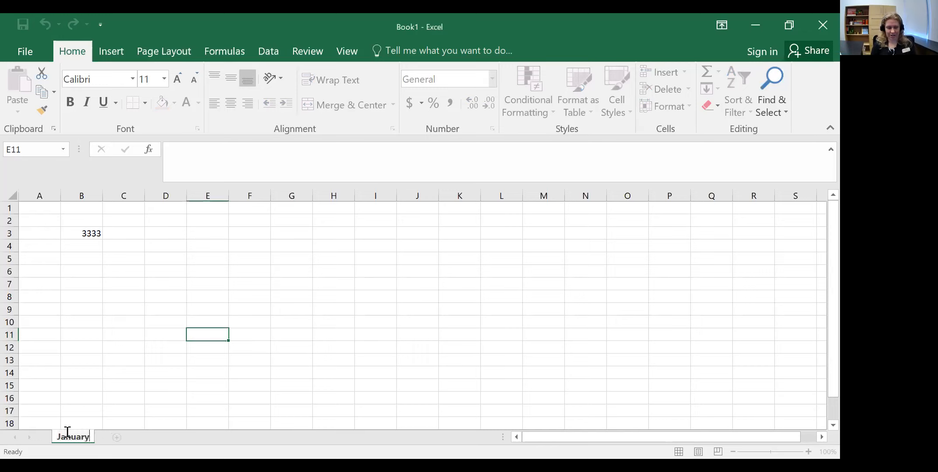
pyautogui.click(110, 418)
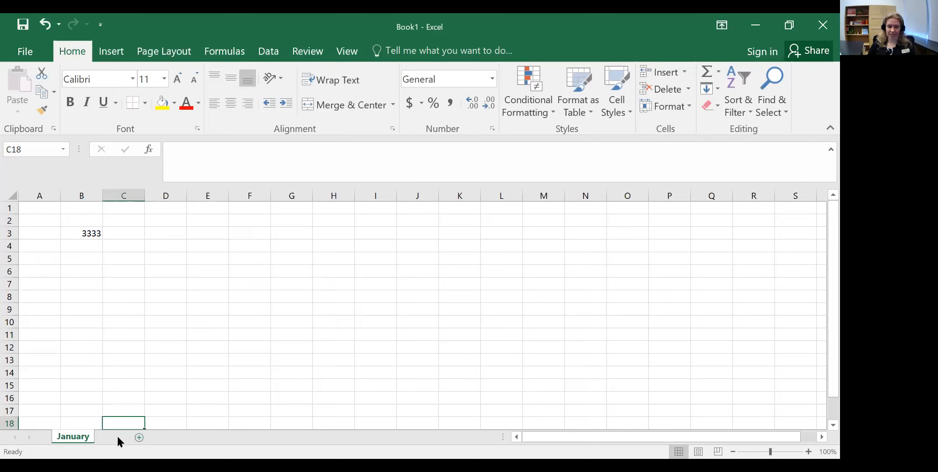
pyautogui.click(117, 437)
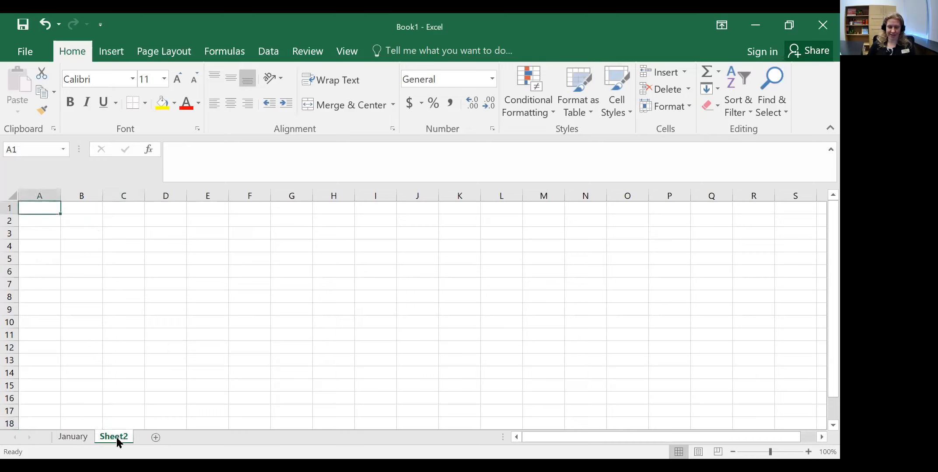
# Step: Move the active cell from B2 down column B and back up to B5, one cell at a time
pyautogui.click(74, 220)
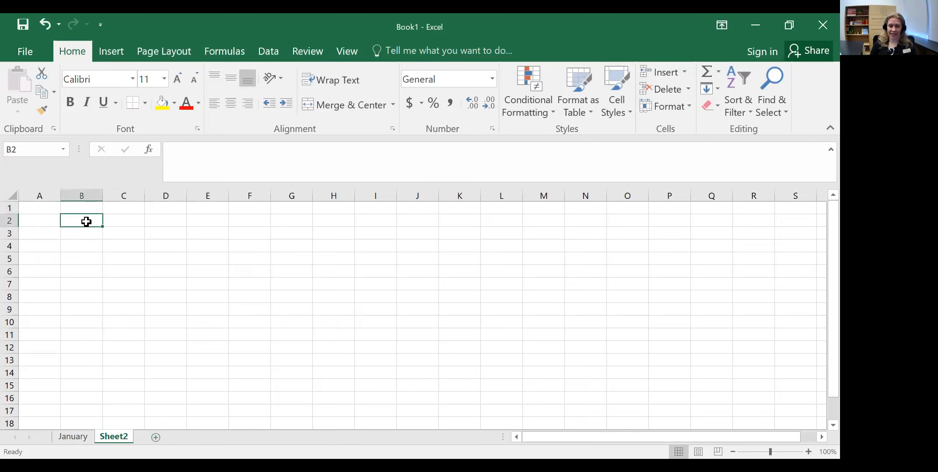
pyautogui.press('Down')
pyautogui.press('Down')
pyautogui.press('Down')
pyautogui.press('Down')
pyautogui.press('Down')
pyautogui.press('Down')
pyautogui.press('Down')
pyautogui.press('Down')
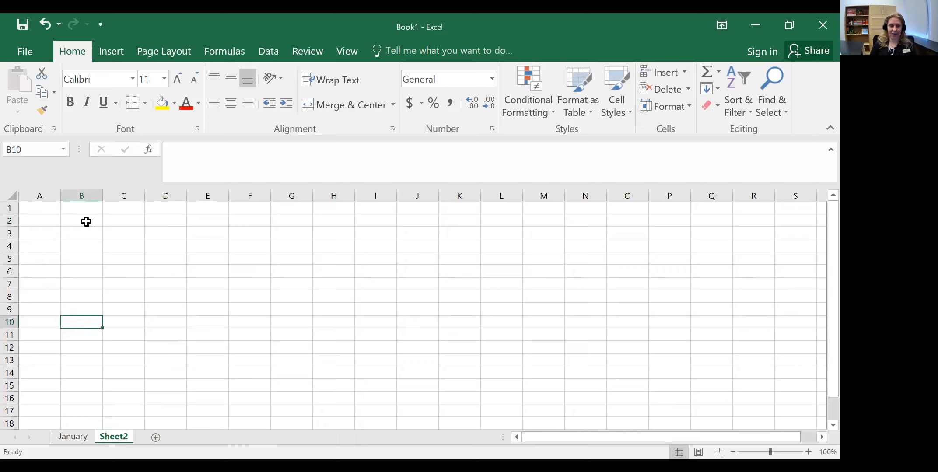
pyautogui.press('Down')
pyautogui.press('Down')
pyautogui.press('Down')
pyautogui.press('Down')
pyautogui.press('Down')
pyautogui.press('Up')
pyautogui.press('Up')
pyautogui.press('Up')
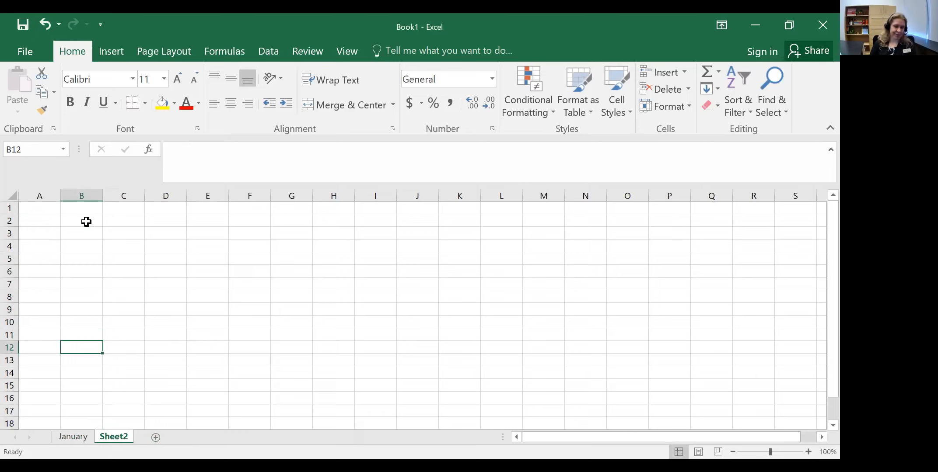
pyautogui.press('Up')
pyautogui.press('Up')
pyautogui.press('Up')
pyautogui.press('Up')
pyautogui.press('Up')
pyautogui.press('Up')
pyautogui.press('Up')
# Step: Move the active cell across row 5 past column E and back to column B, one cell at a time
pyautogui.press('Right')
pyautogui.press('Right')
pyautogui.press('Right')
pyautogui.press('Right')
pyautogui.press('Right')
pyautogui.press('Right')
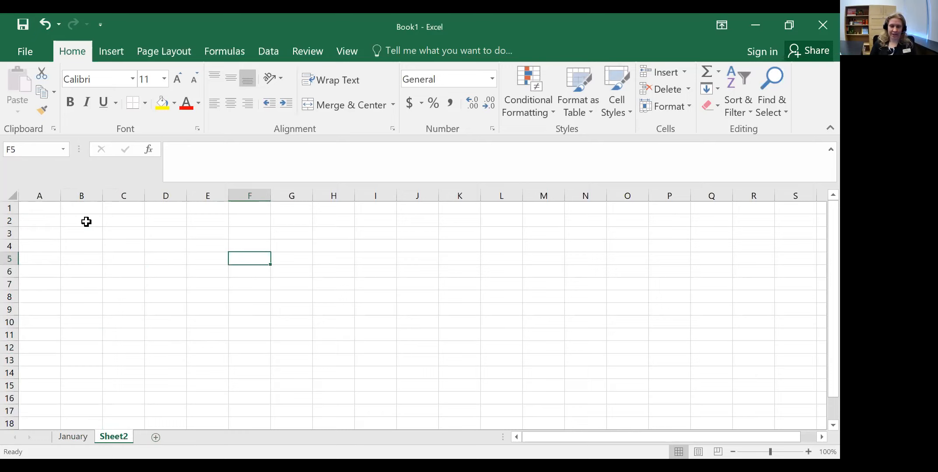
pyautogui.press('Left')
pyautogui.press('Left')
pyautogui.press('Left')
pyautogui.press('Left')
pyautogui.press('Left')
pyautogui.press('Left')
pyautogui.press('Left')
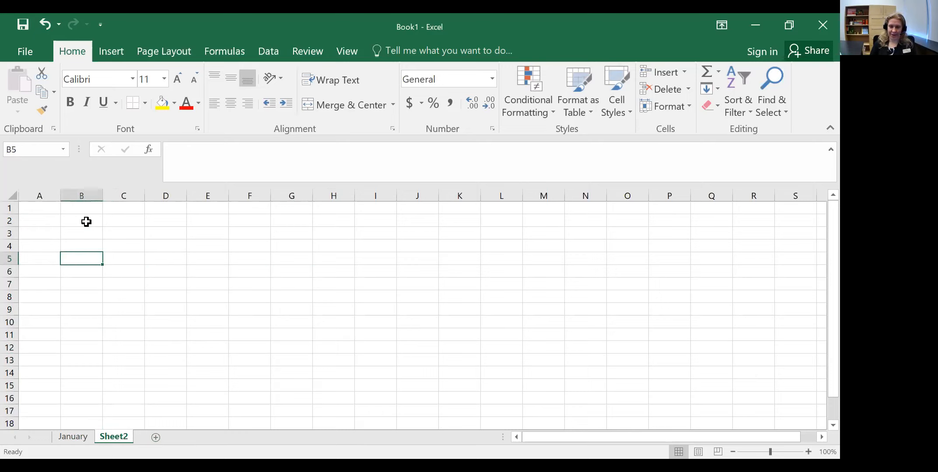
# Step: Starting from B2, move the active cell stepwise in all four directions across the grid and finish in A1
pyautogui.click(87, 221)
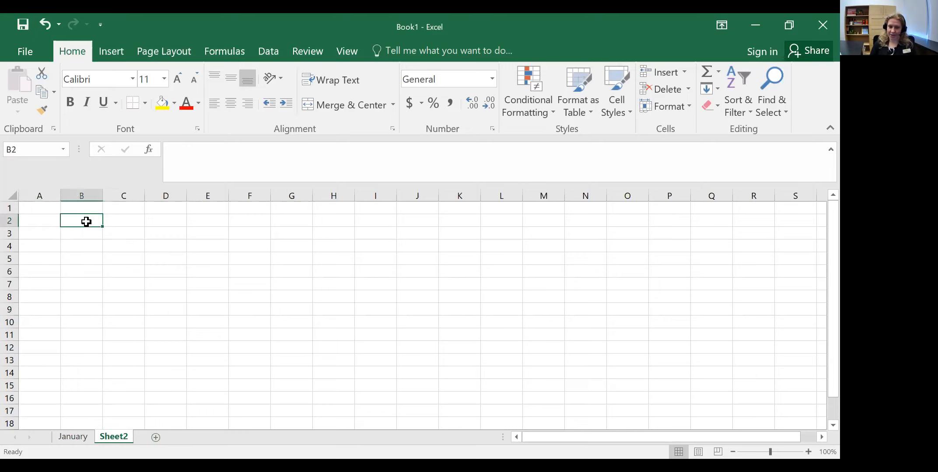
pyautogui.press('Right')
pyautogui.press('Right')
pyautogui.press('Down')
pyautogui.press('Down')
pyautogui.press('Down')
pyautogui.press('Right')
pyautogui.press('Right')
pyautogui.press('Right')
pyautogui.press('Up')
pyautogui.press('Up')
pyautogui.press('Left')
pyautogui.press('Left')
pyautogui.press('Left')
pyautogui.press('Left')
pyautogui.press('Left')
pyautogui.press('Left')
pyautogui.press('Up')
pyautogui.press('Up')
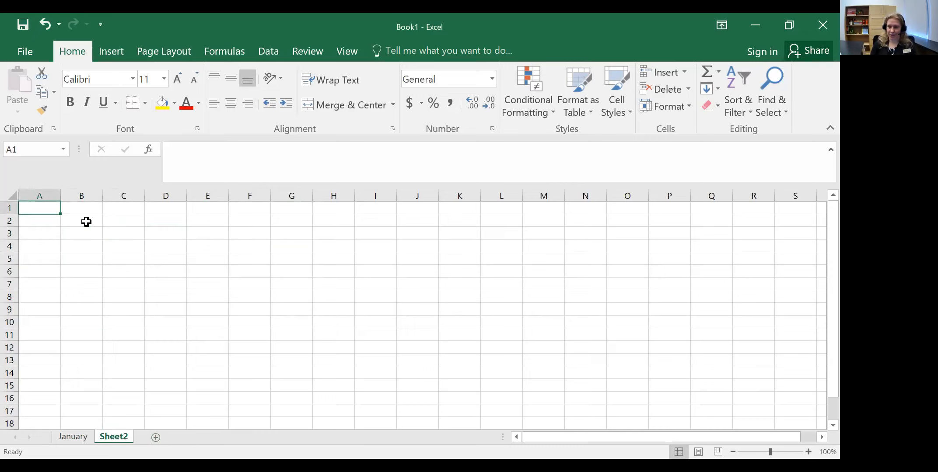
# Step: Enter the letter f in each of the cells A1 to A5
pyautogui.write('f f f')
pyautogui.press('Return')
pyautogui.write('f')
pyautogui.press('Return')
pyautogui.write('f')
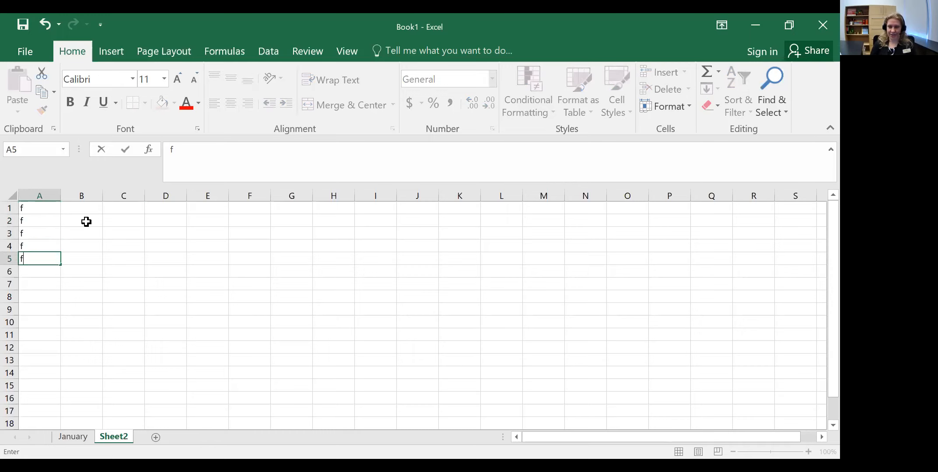
pyautogui.press('Return')
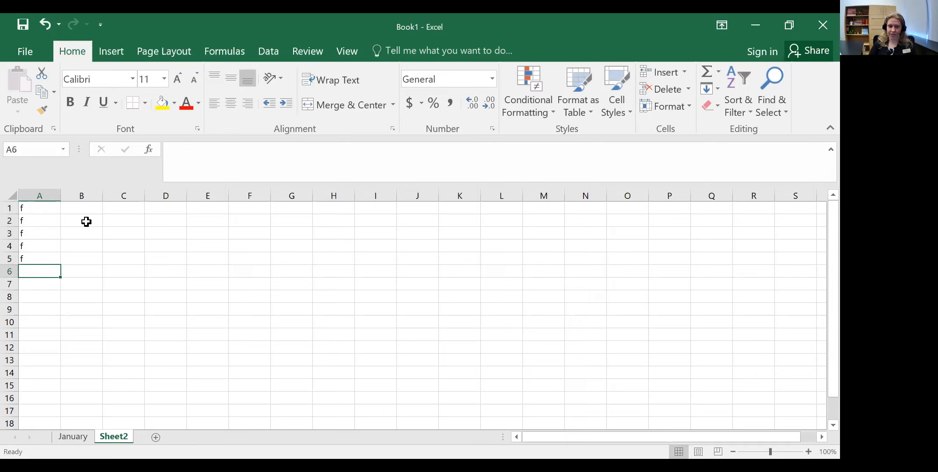
# Step: Undo the five letter entries in column A
pyautogui.hotkey('ctrl', 'z')
pyautogui.hotkey('ctrl', 'z')
pyautogui.hotkey('ctrl', 'z')
pyautogui.hotkey('ctrl', 'z')
pyautogui.hotkey('ctrl', 'z')
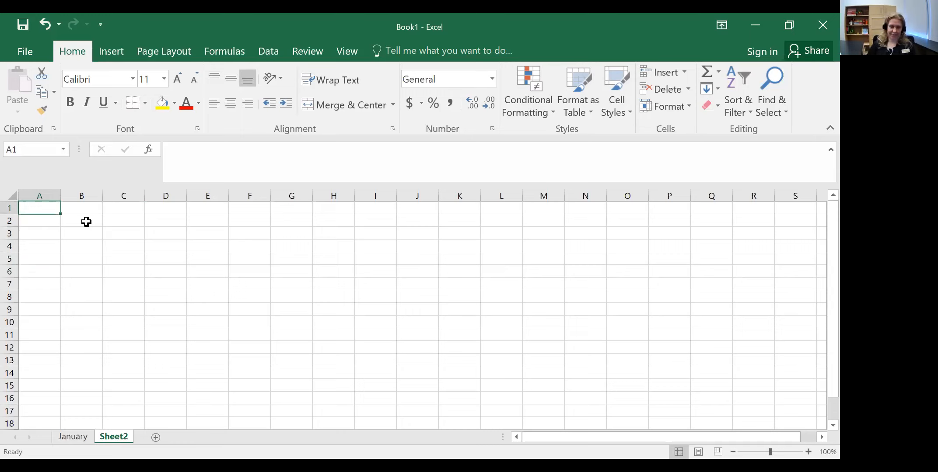
# Step: Switch to the January worksheet
pyautogui.click(70, 437)
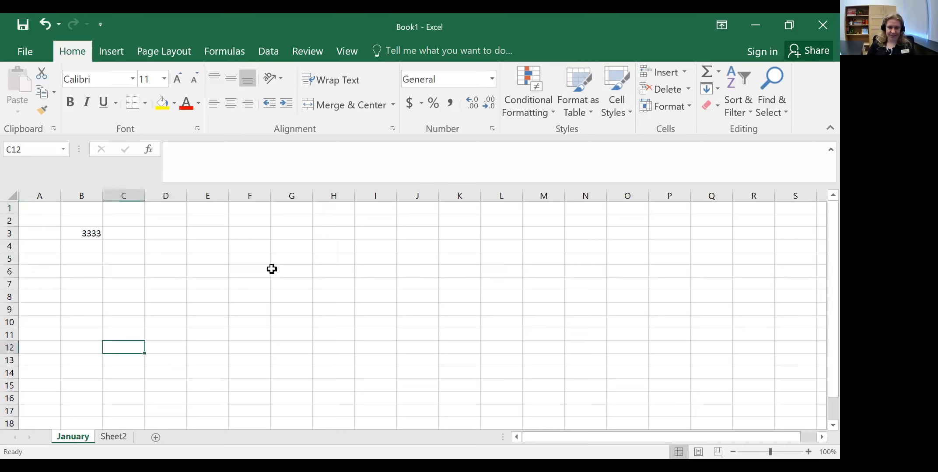
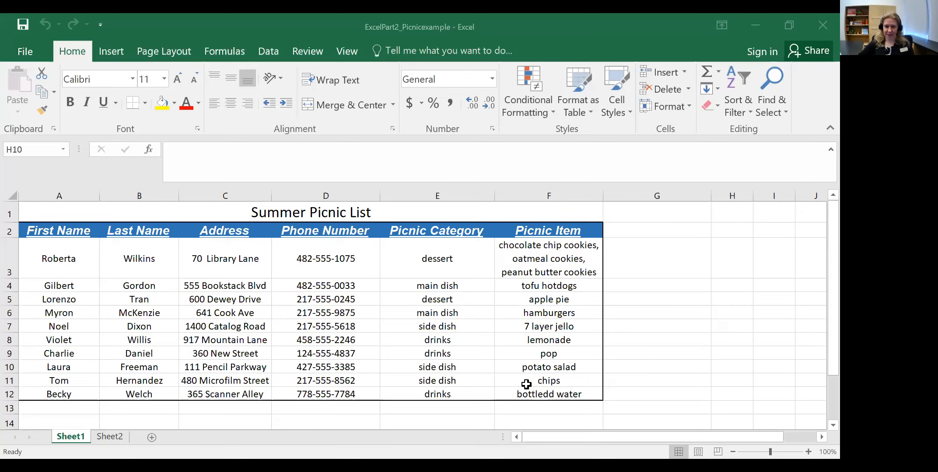
# Step: Correct the misspelled picnic item in F12 so it reads bottled water
pyautogui.click(241, 170)
pyautogui.press('BackSpace')
pyautogui.press('BackSpace')
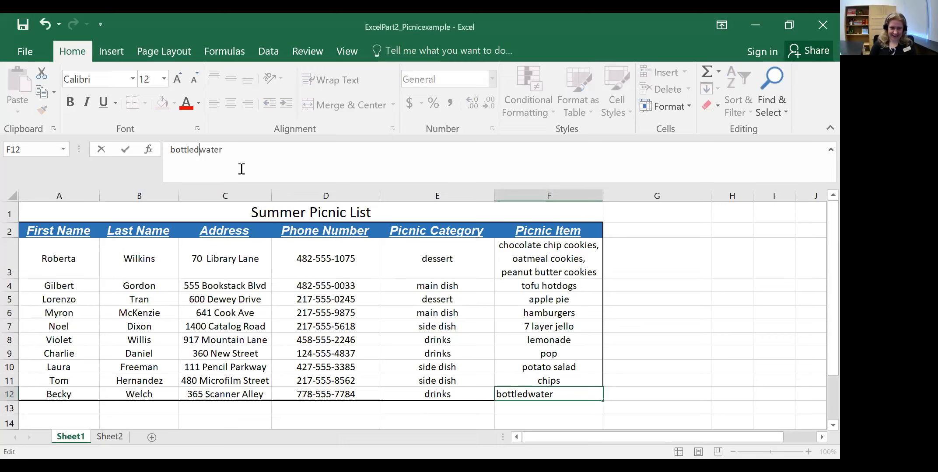
pyautogui.press('Return')
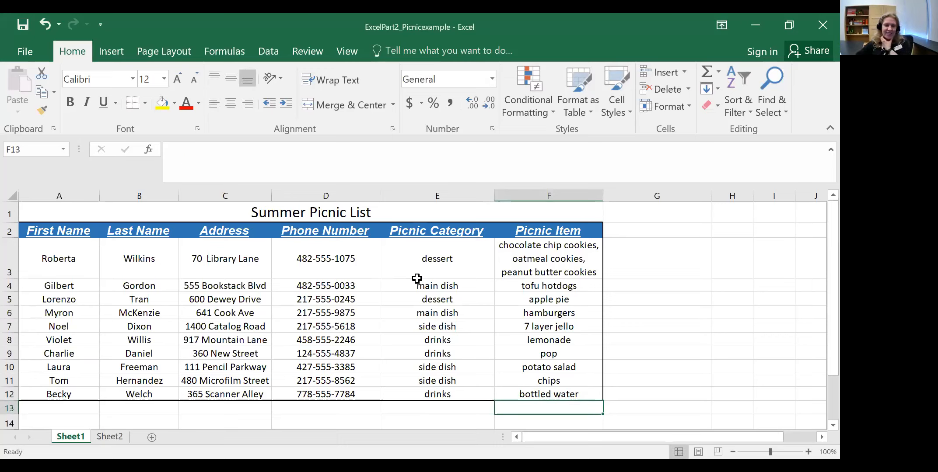
# Step: Put the extra d back into F12 so the entry reads bottledd water
pyautogui.click(536, 395)
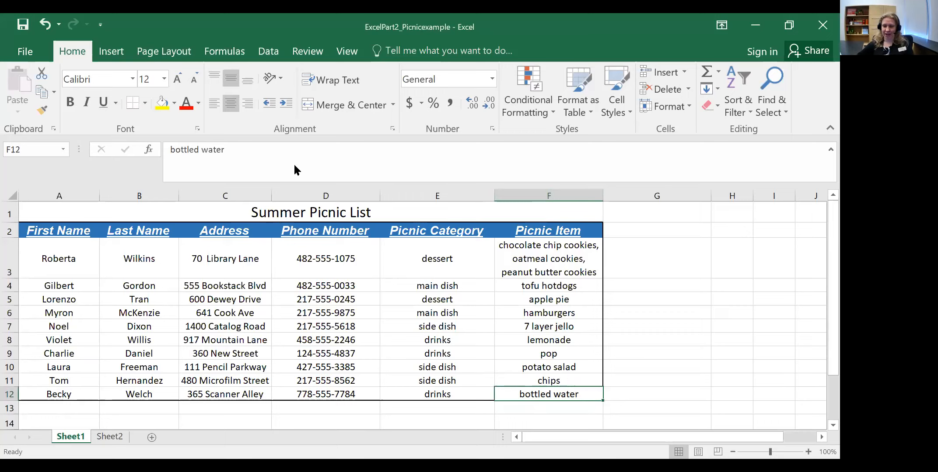
pyautogui.click(199, 150)
pyautogui.write('d')
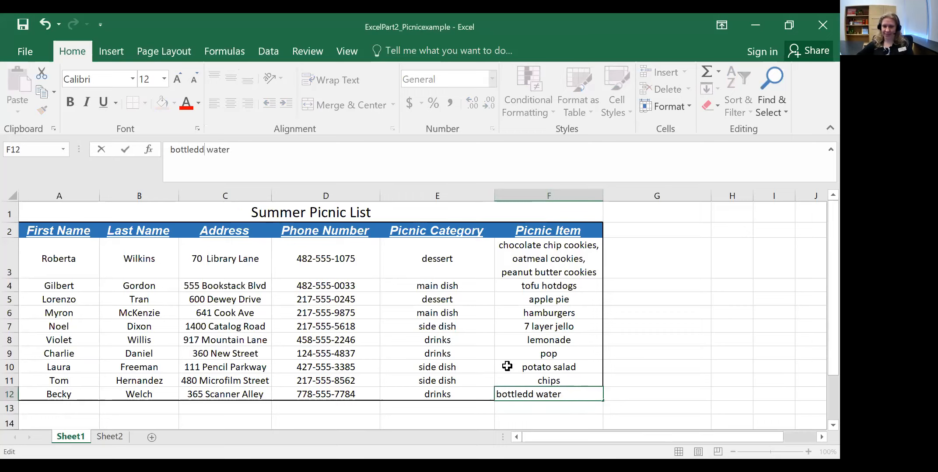
pyautogui.click(564, 371)
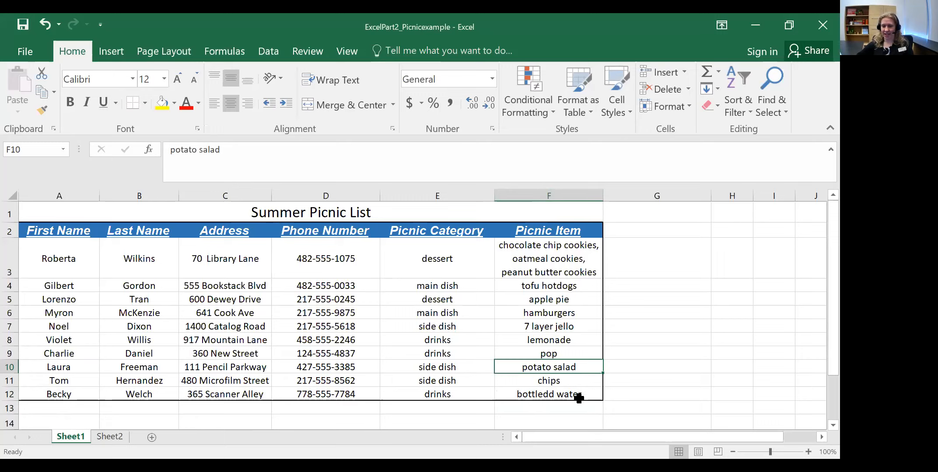
# Step: Remove the surplus d from the drink entry in F12, leaving bottled water
pyautogui.click(577, 395)
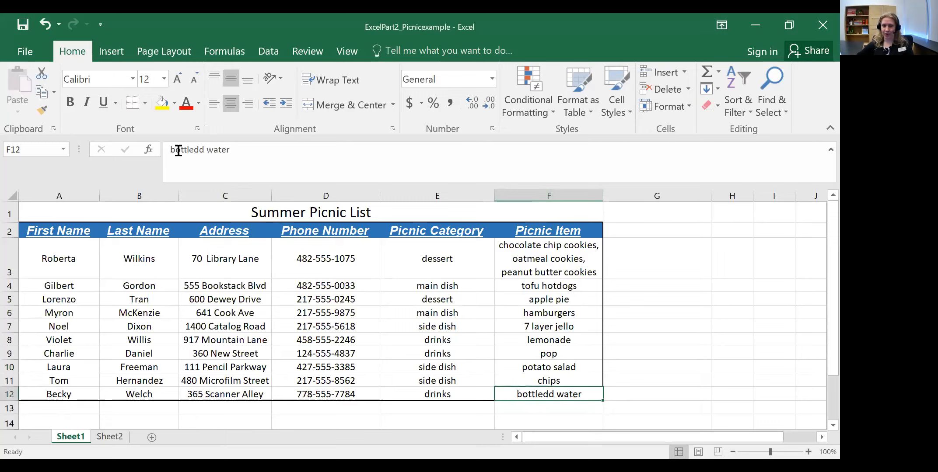
pyautogui.click(235, 155)
pyautogui.press('Left')
pyautogui.press('Left')
pyautogui.press('Left')
pyautogui.press('Left')
pyautogui.press('Left')
pyautogui.press('Left')
pyautogui.press('BackSpace')
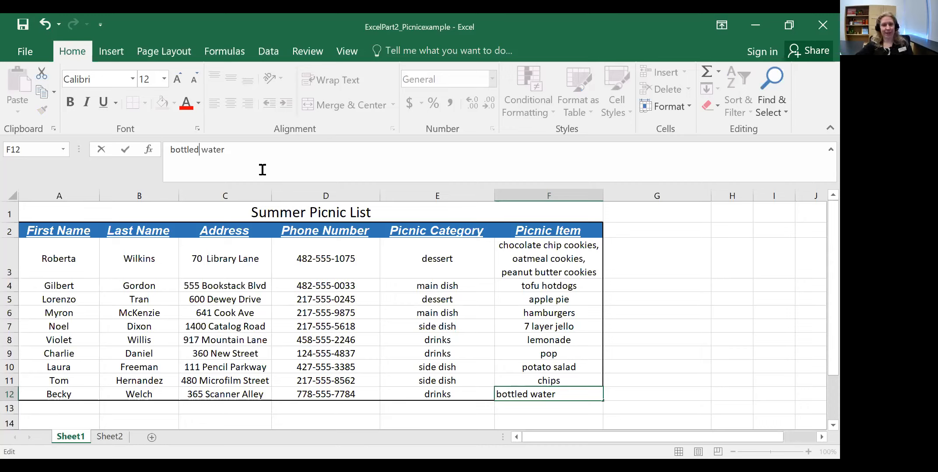
pyautogui.click(597, 378)
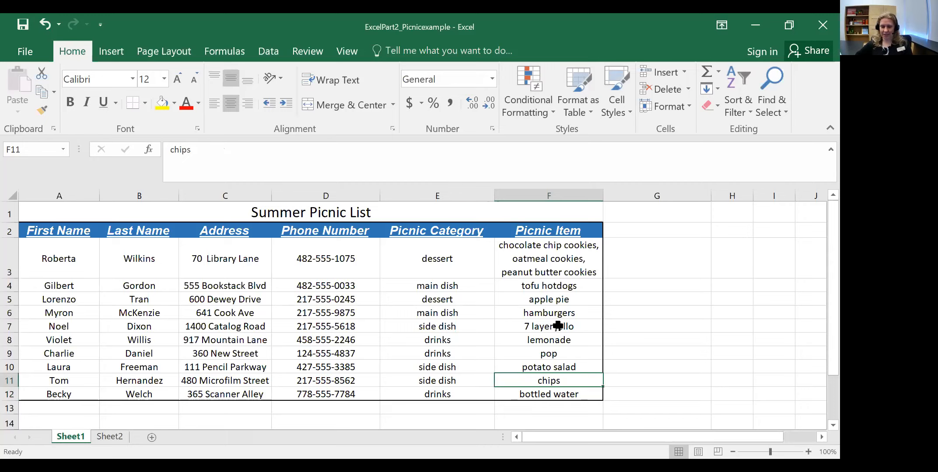
pyautogui.click(547, 416)
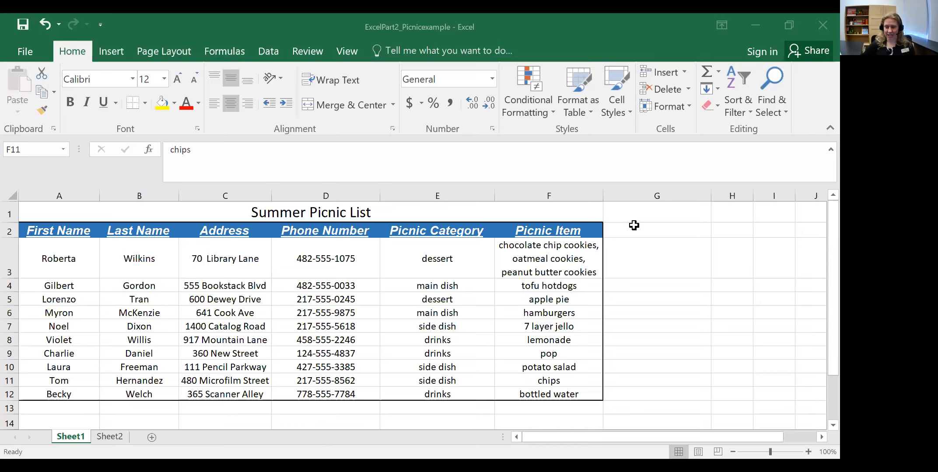
# Step: Add the column heading Cost in G2 and compare it with the neighbouring Picnic Item heading
pyautogui.click(634, 226)
pyautogui.write('Cost')
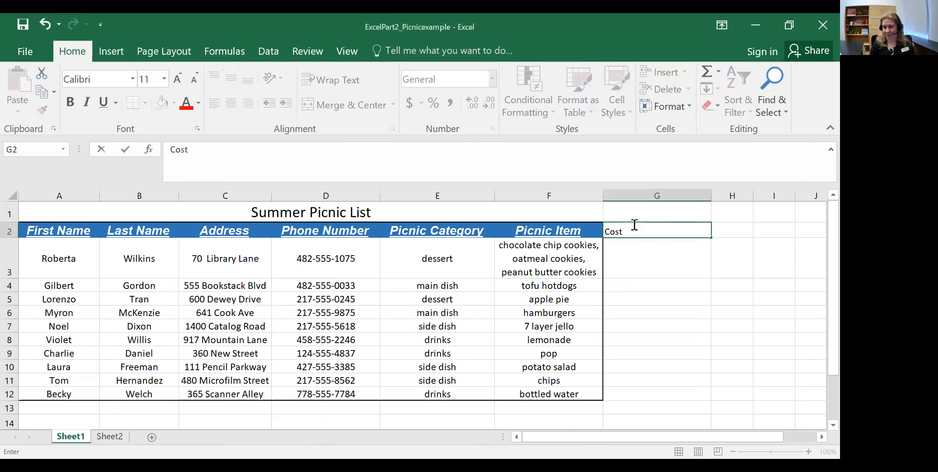
pyautogui.press('Return')
pyautogui.click(638, 234)
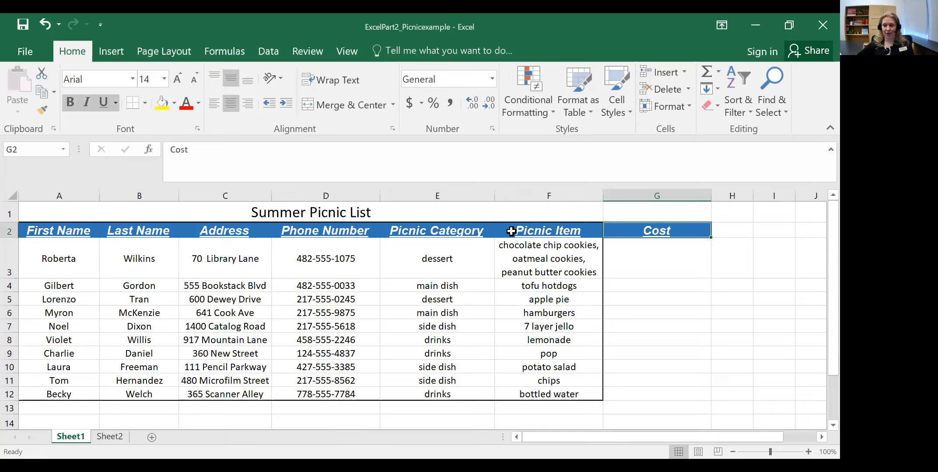
pyautogui.click(511, 231)
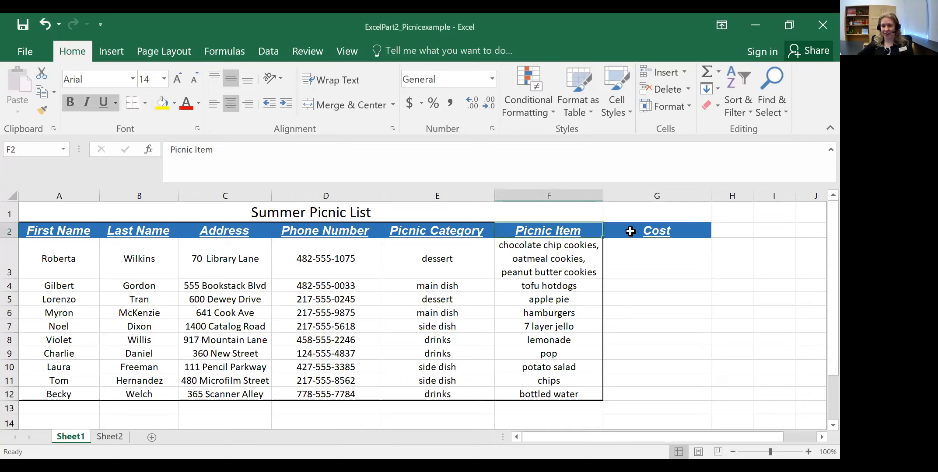
pyautogui.press('Right')
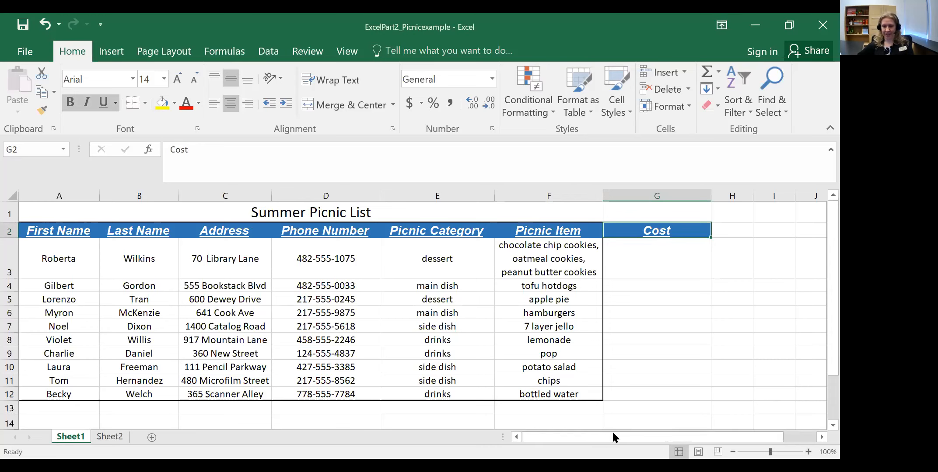
pyautogui.moveTo(612, 433)
pyautogui.mouseDown()
pyautogui.moveTo(649, 436)
pyautogui.moveTo(625, 435)
pyautogui.mouseUp()
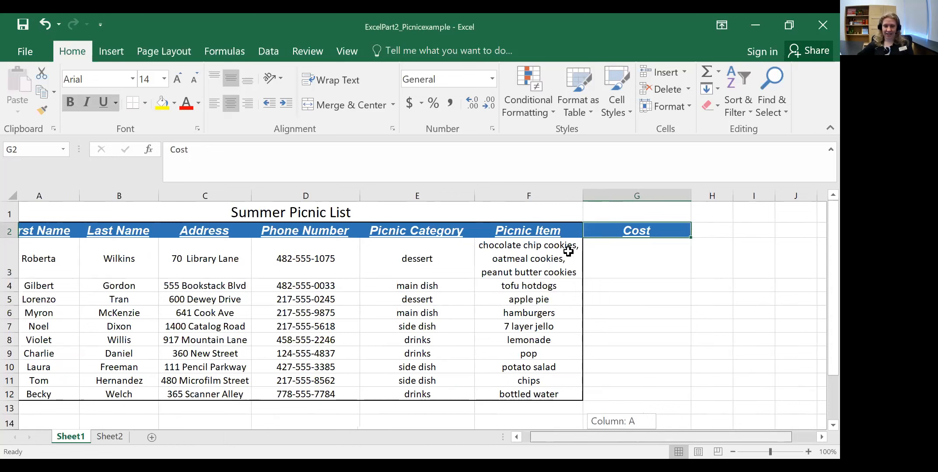
# Step: Enter the costs 20 in G3 and 25 in G4
pyautogui.click(626, 252)
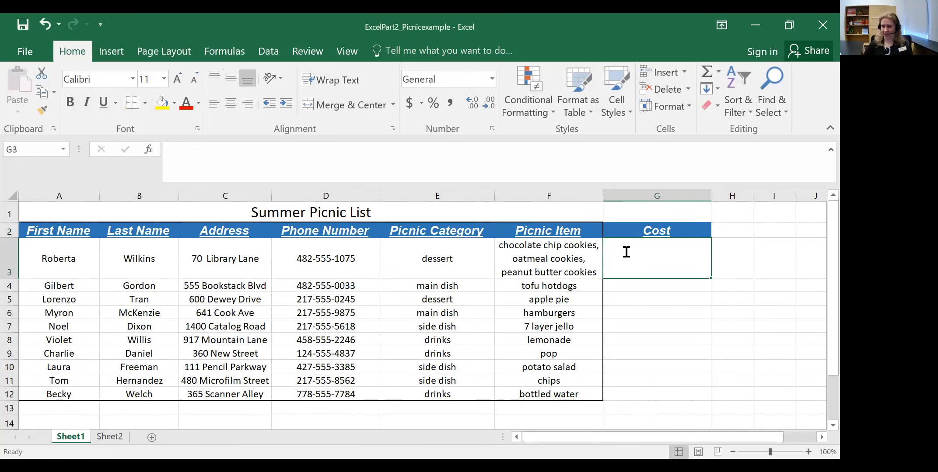
pyautogui.write('20')
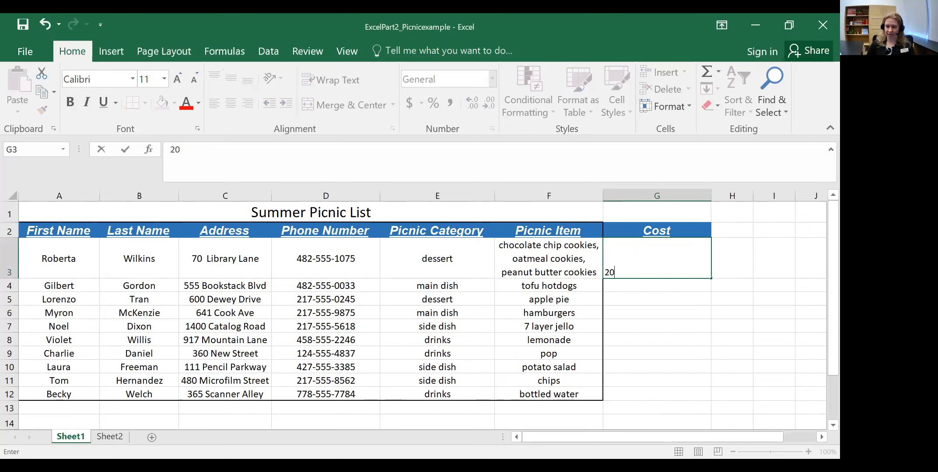
pyautogui.press('Return')
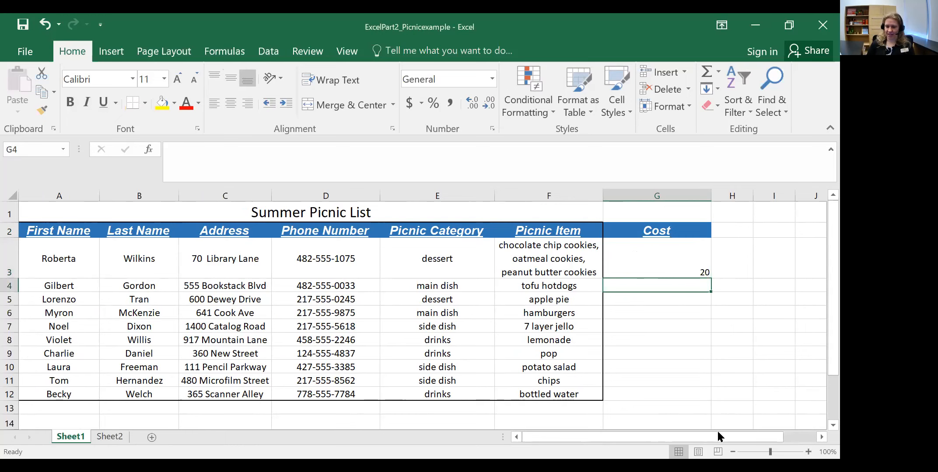
pyautogui.hscroll(1, 764, 434)
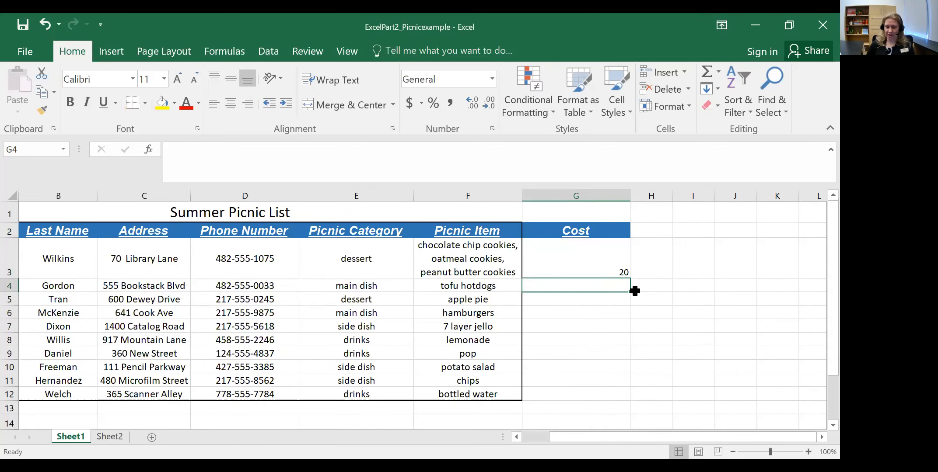
pyautogui.write('255')
pyautogui.press('Return')
# Step: Enter the cost 10 in G5 and undo the Flash Fill values in the cells below it
pyautogui.hotkey('ctrl', 'e')
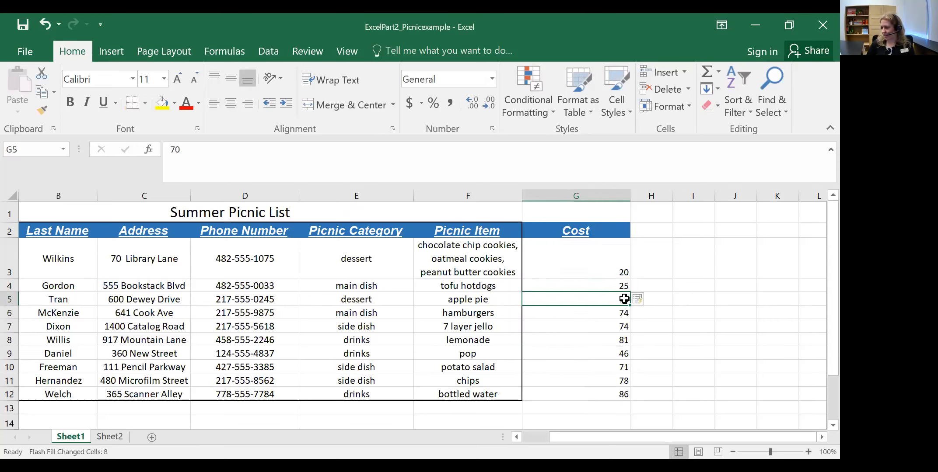
pyautogui.write('10')
pyautogui.press('Return')
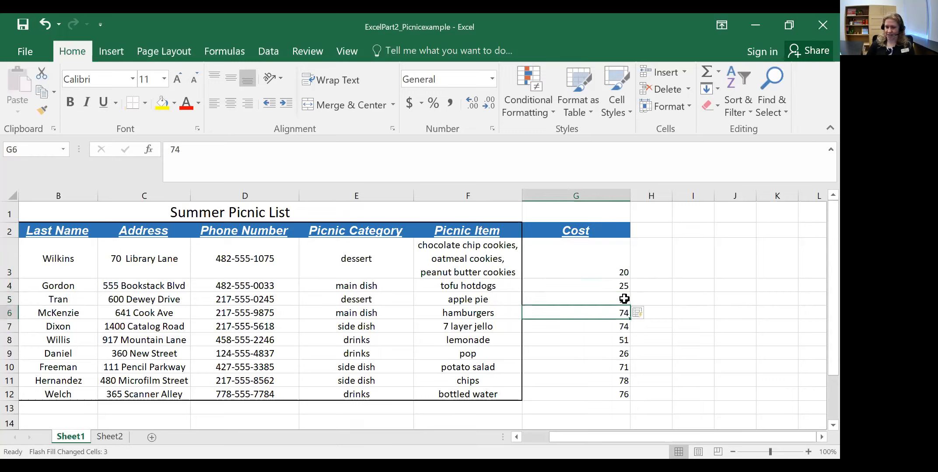
pyautogui.moveTo(605, 313); pyautogui.dragTo(610, 394)
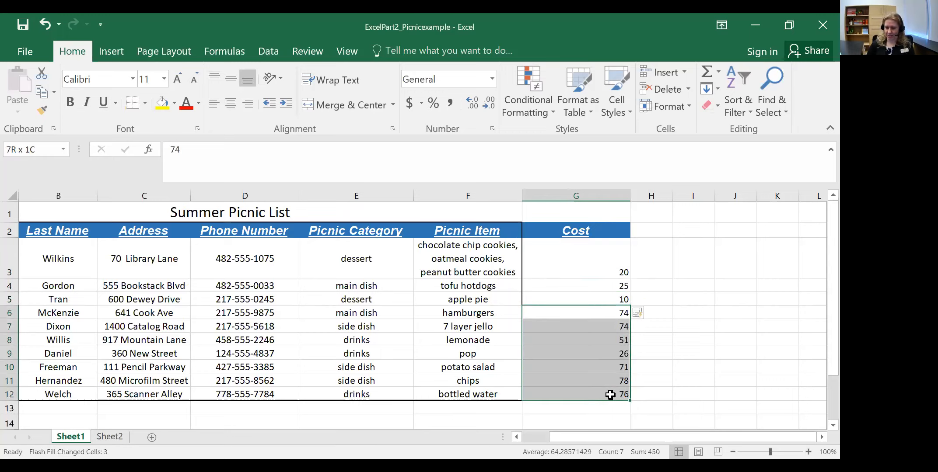
pyautogui.hotkey('ctrl', 'z')
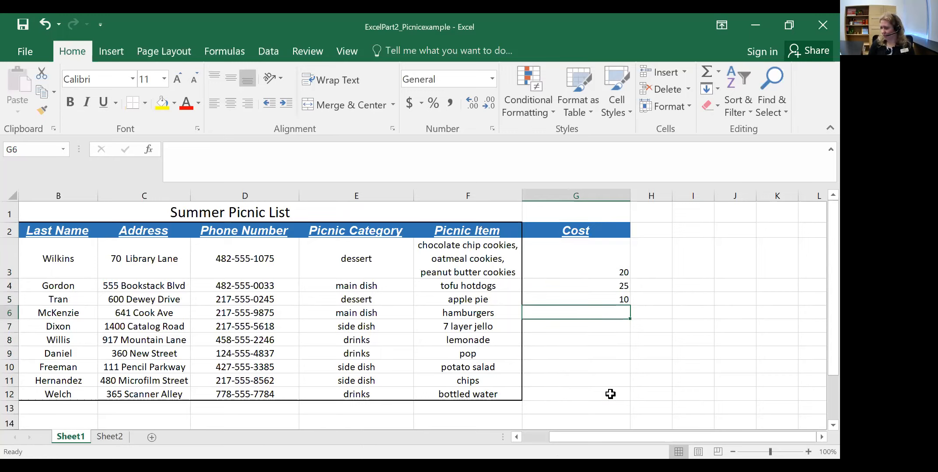
# Step: Enter the costs 15, 14.5 and 10 in cells G6 to G8
pyautogui.write('15')
pyautogui.press('Return')
pyautogui.write('1')
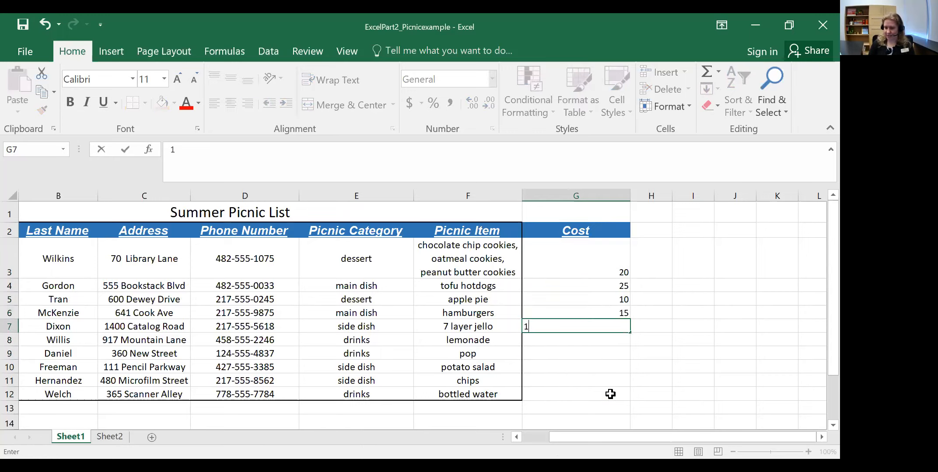
pyautogui.write('4.5')
pyautogui.press('Return')
pyautogui.write('1')
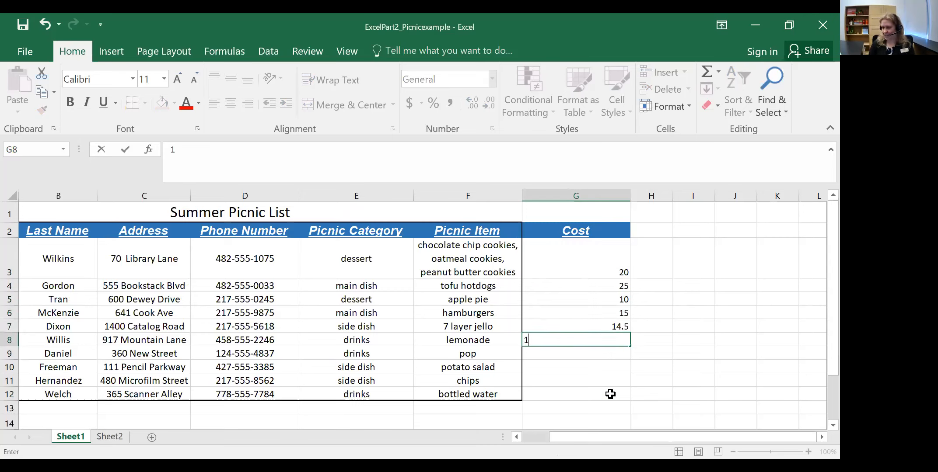
pyautogui.write('0')
pyautogui.press('Return')
# Step: Complete the Cost column by entering 8.65, 5, 16.25 and 9.99 in cells G9 to G12
pyautogui.write('8')
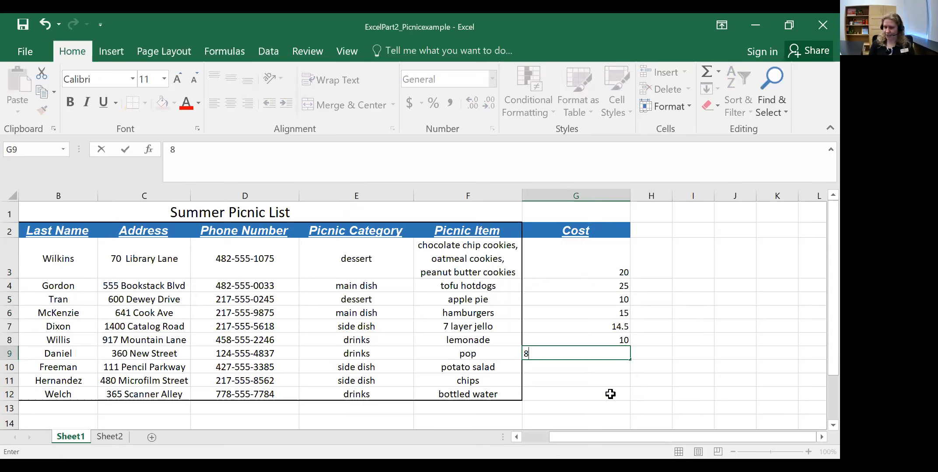
pyautogui.write('.65')
pyautogui.press('Return')
pyautogui.write('5')
pyautogui.press('Return')
pyautogui.write('1')
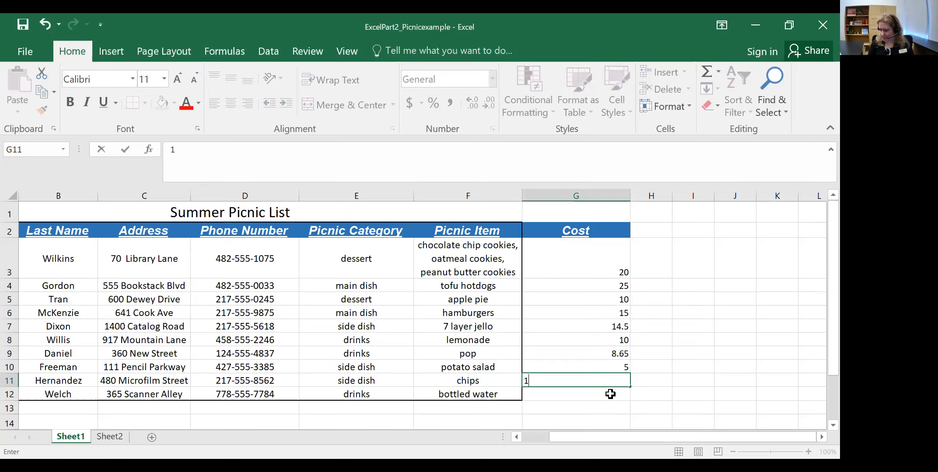
pyautogui.write('6.25')
pyautogui.press('Return')
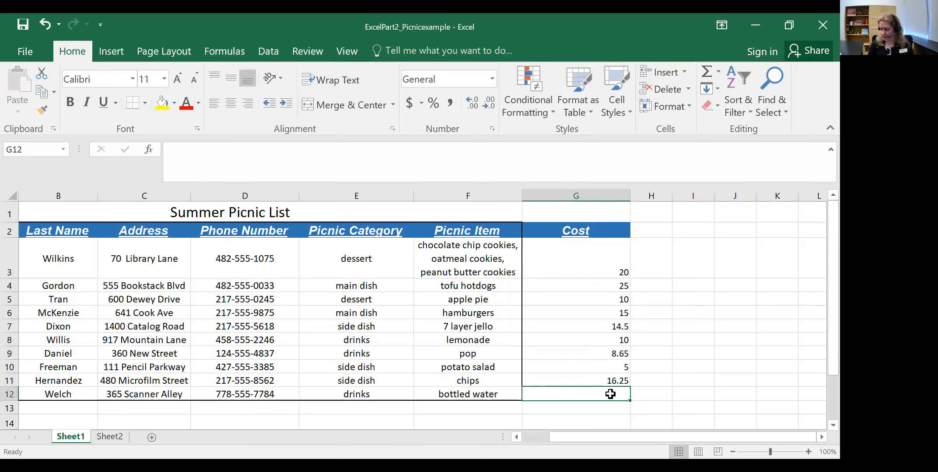
pyautogui.write('9.')
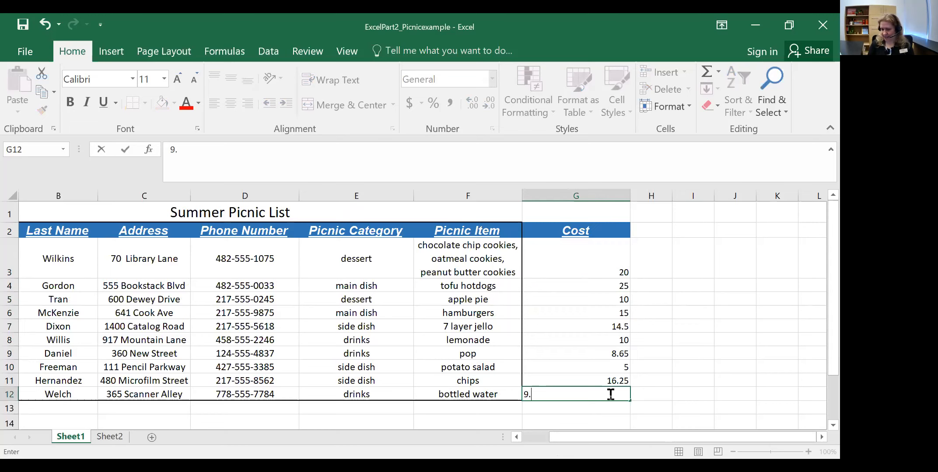
pyautogui.write('99')
pyautogui.press('Return')
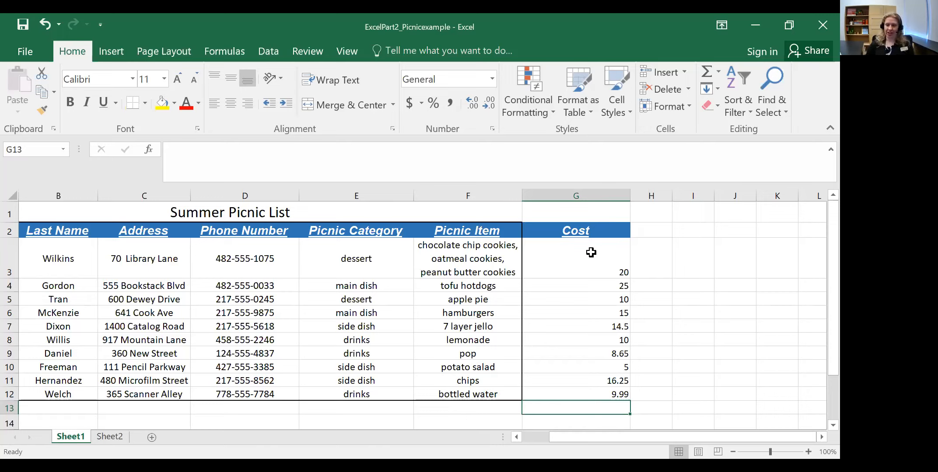
pyautogui.click(570, 391)
pyautogui.click(570, 380)
pyautogui.click(567, 366)
pyautogui.click(568, 340)
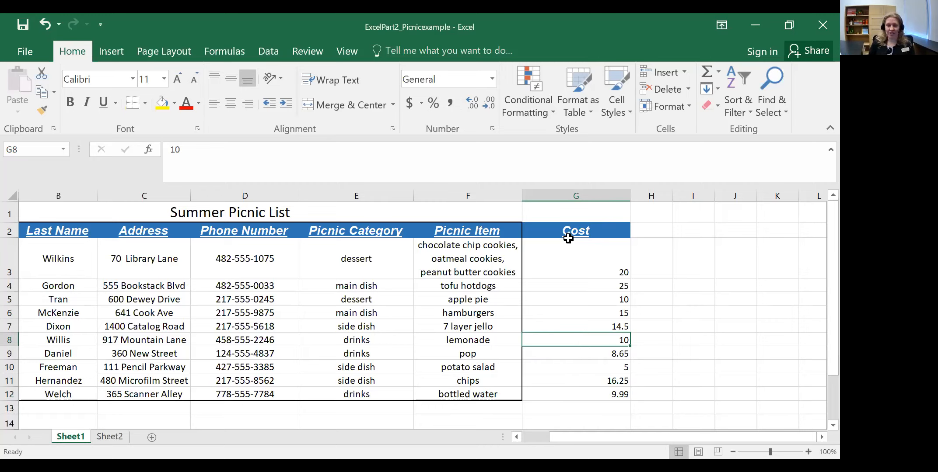
# Step: Apply the dollar Accounting number format to the costs in G3 to G12
pyautogui.click(580, 250)
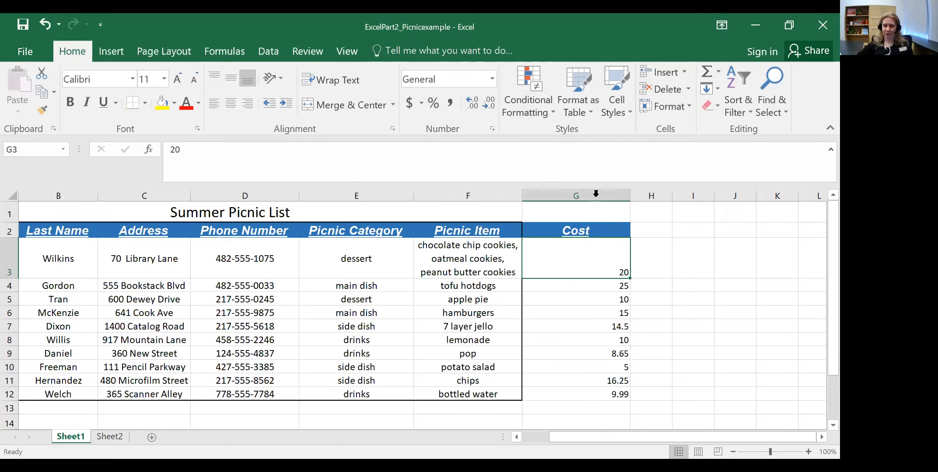
pyautogui.moveTo(580, 251); pyautogui.dragTo(578, 301)
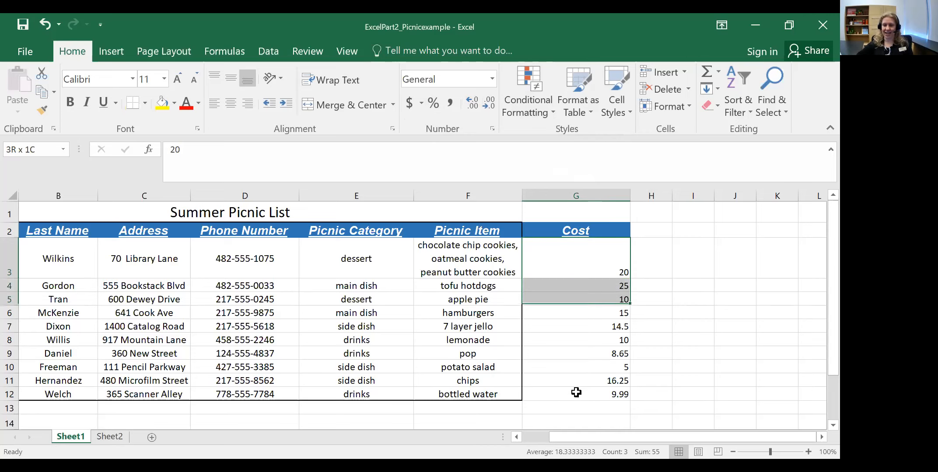
pyautogui.hotkey('ctrl', 'shift', 'Down')
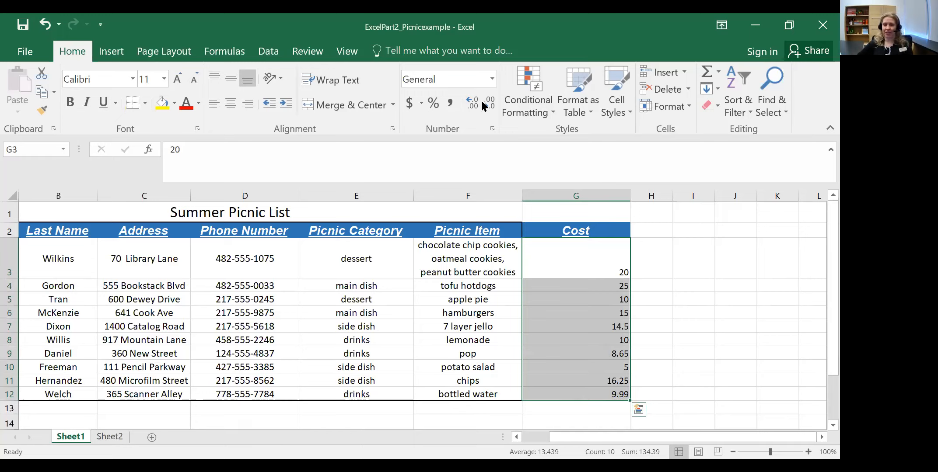
pyautogui.click(410, 105)
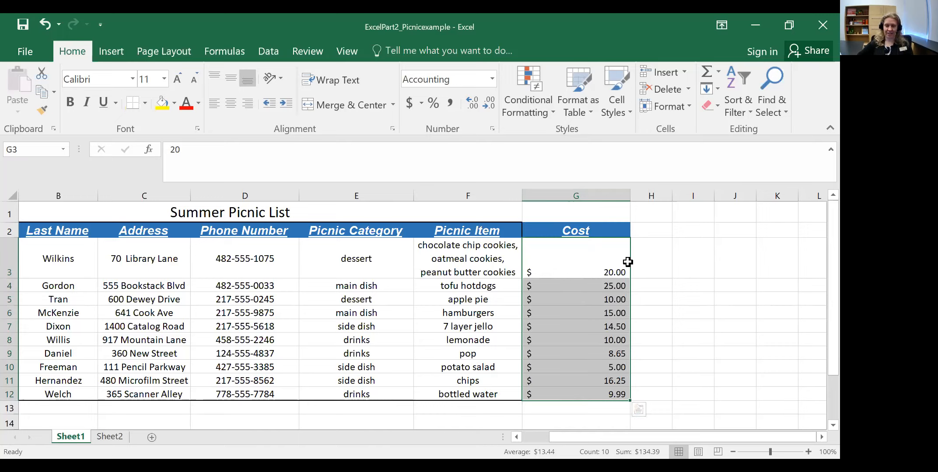
# Step: Move the active cell down the Cost column from G3 to G12 to review the formatted amounts
pyautogui.press('Down')
pyautogui.press('Down')
pyautogui.press('Down')
pyautogui.press('Down')
pyautogui.press('Down')
pyautogui.press('Down')
pyautogui.press('Down')
pyautogui.press('Down')
pyautogui.press('Down')
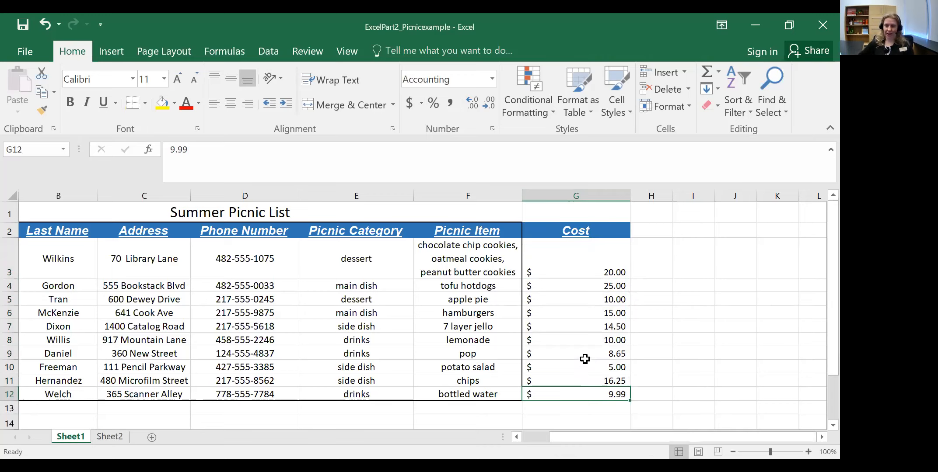
# Step: Format the costs in G3 to G12 as percentages, and switch them to the Comma style
pyautogui.moveTo(580, 274); pyautogui.dragTo(576, 389)
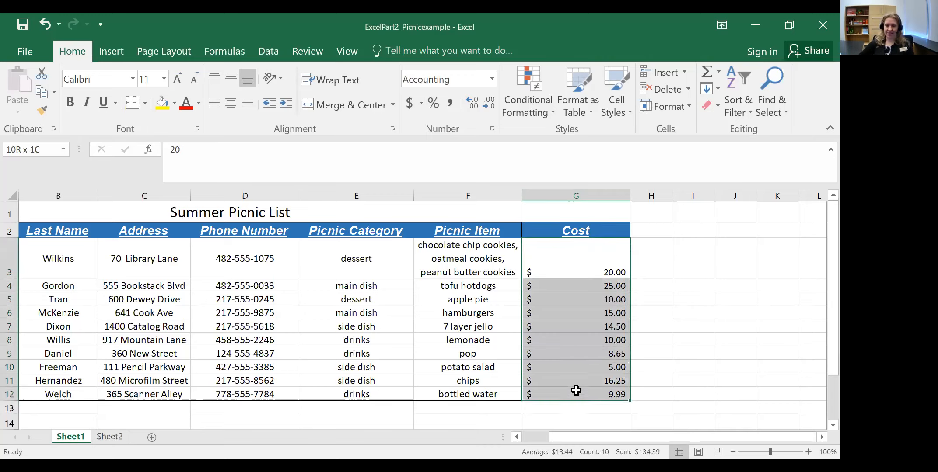
pyautogui.click(431, 103)
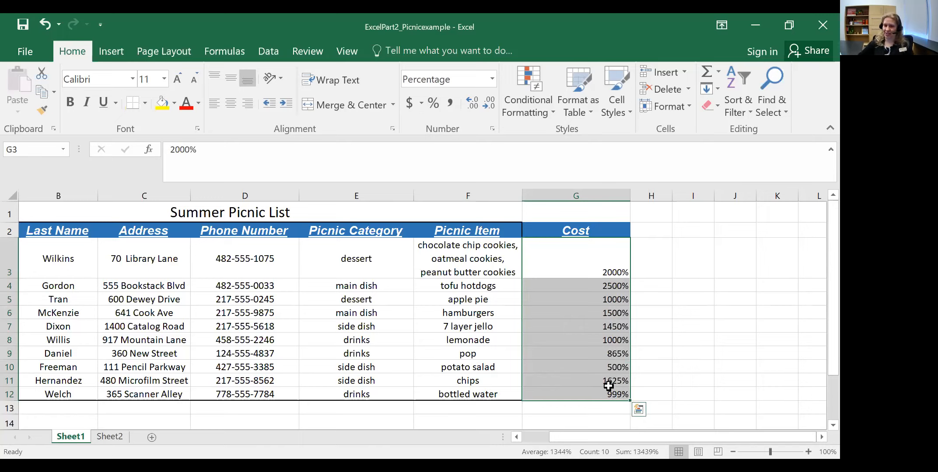
pyautogui.click(447, 102)
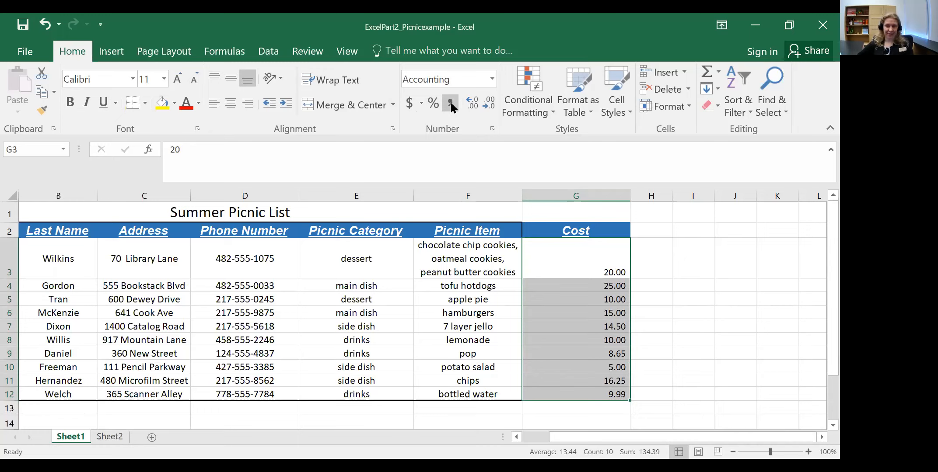
pyautogui.moveTo(560, 262); pyautogui.dragTo(582, 392)
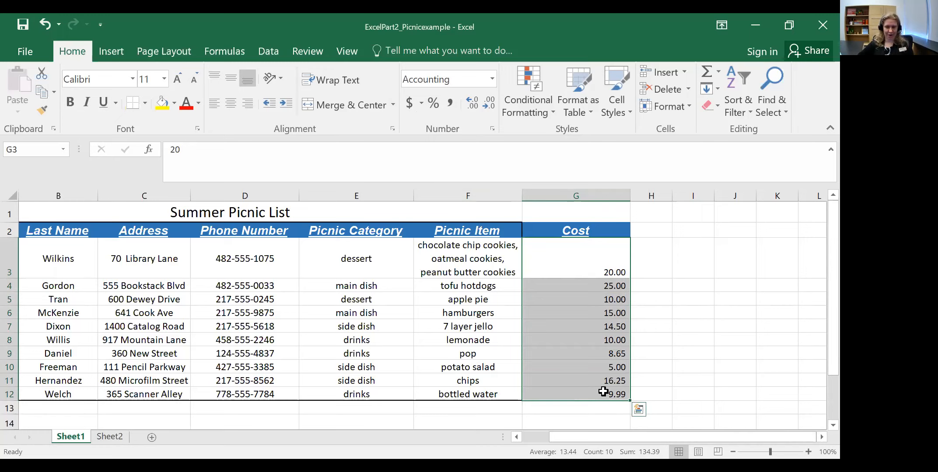
pyautogui.click(583, 395)
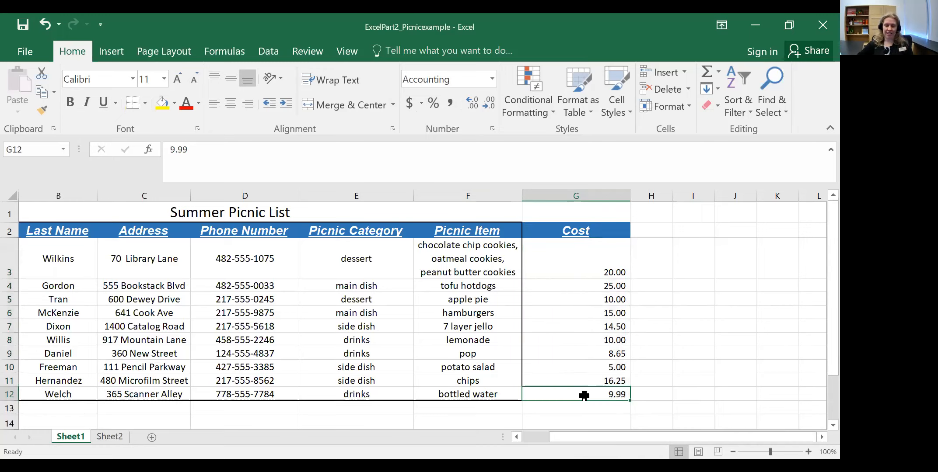
# Step: Try three decimal places and one decimal place on the costs in G3 to G12, and restore two decimals
pyautogui.moveTo(561, 249); pyautogui.dragTo(571, 395)
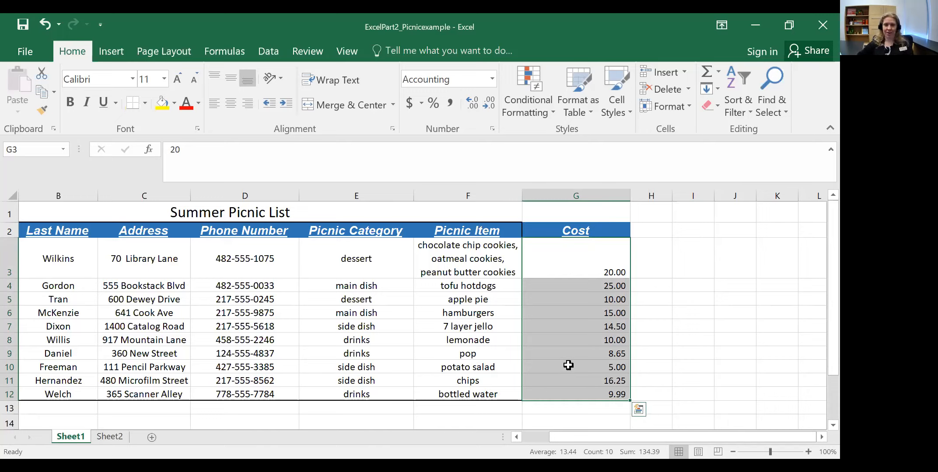
pyautogui.click(471, 101)
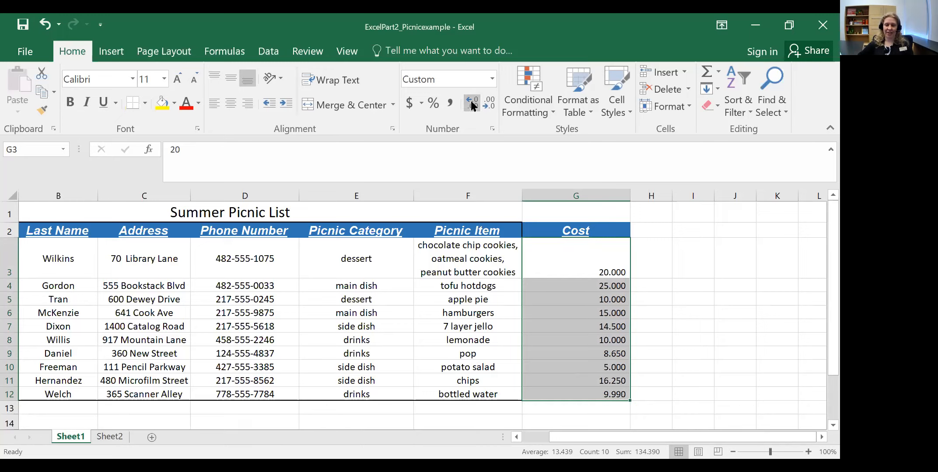
pyautogui.click(483, 100)
pyautogui.click(483, 100)
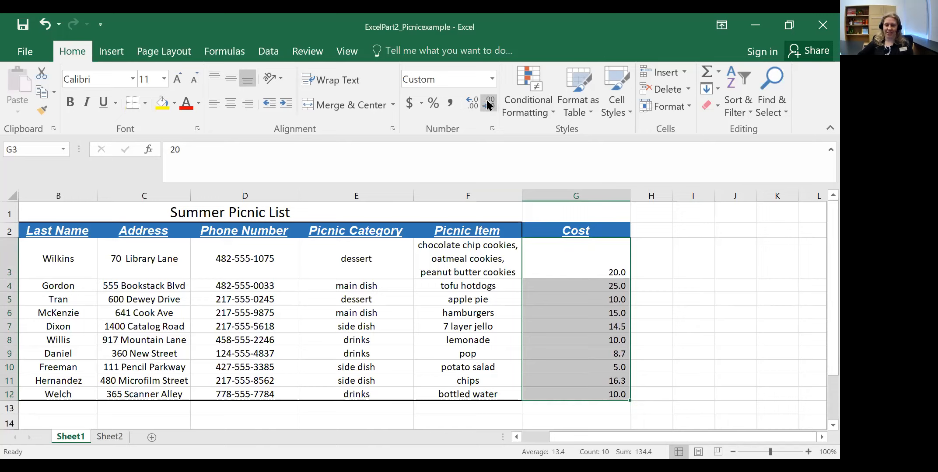
pyautogui.click(472, 103)
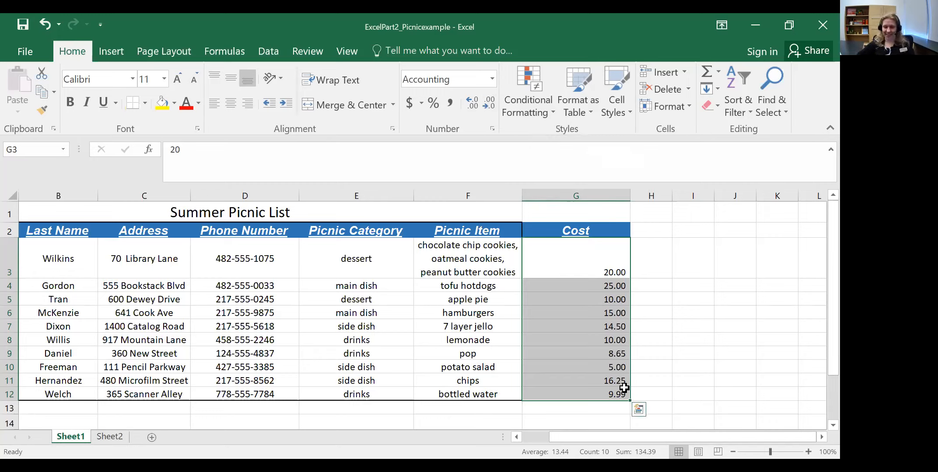
pyautogui.click(585, 258)
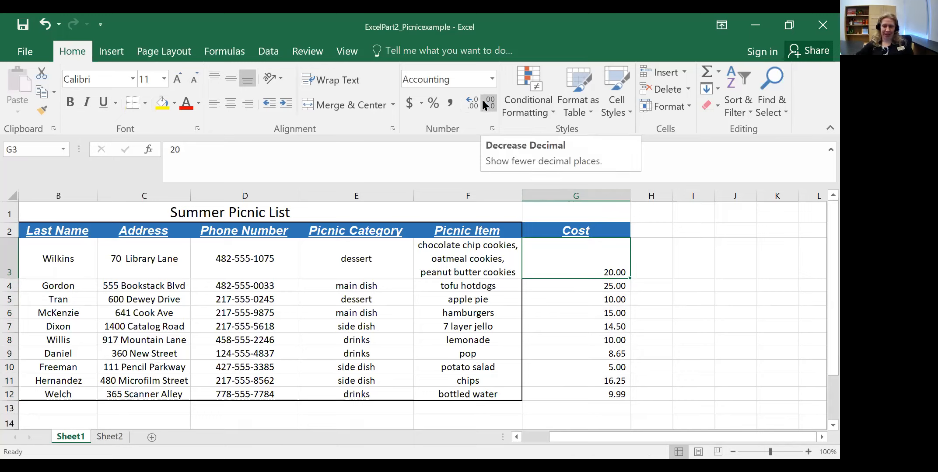
# Step: Open the full number formatting options for G3 to G12 and examine the Number and Currency categories
pyautogui.moveTo(581, 253); pyautogui.dragTo(581, 286)
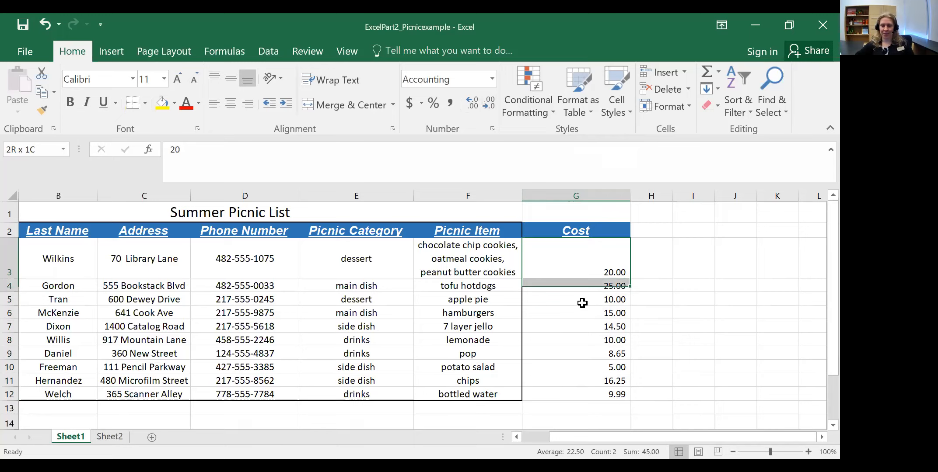
pyautogui.moveTo(593, 391); pyautogui.dragTo(593, 391)
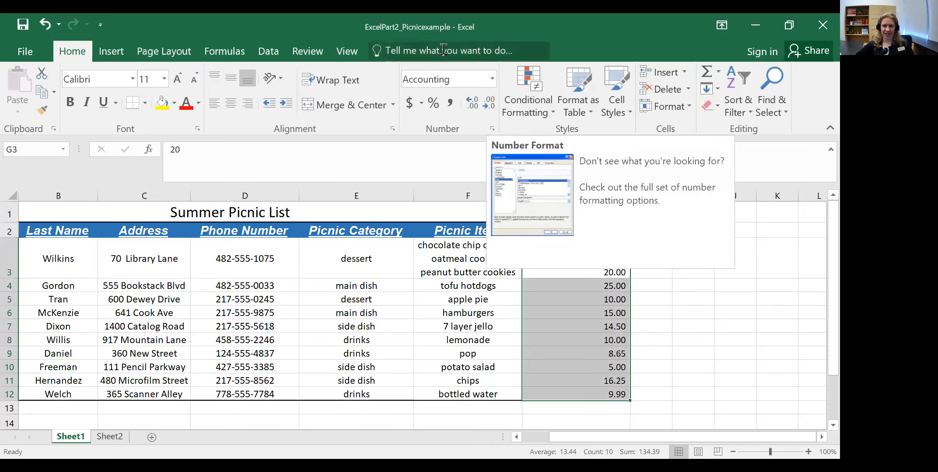
pyautogui.click(493, 129)
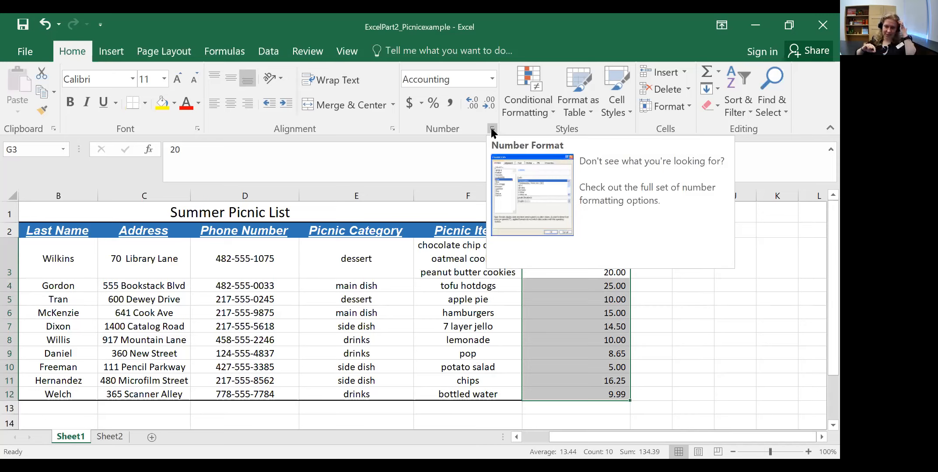
pyautogui.click(492, 129)
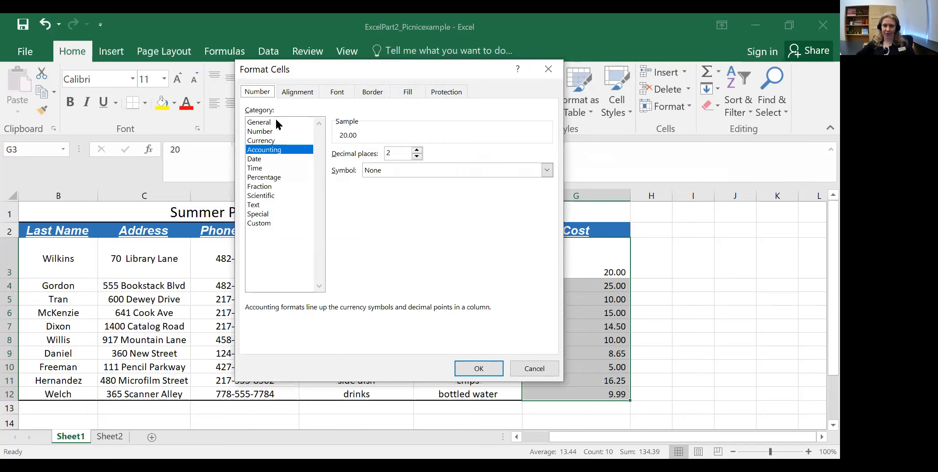
pyautogui.click(270, 132)
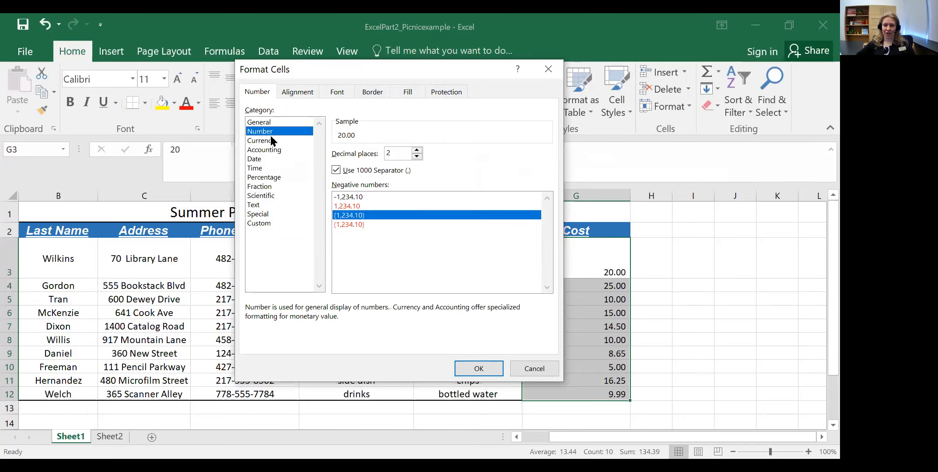
pyautogui.click(272, 141)
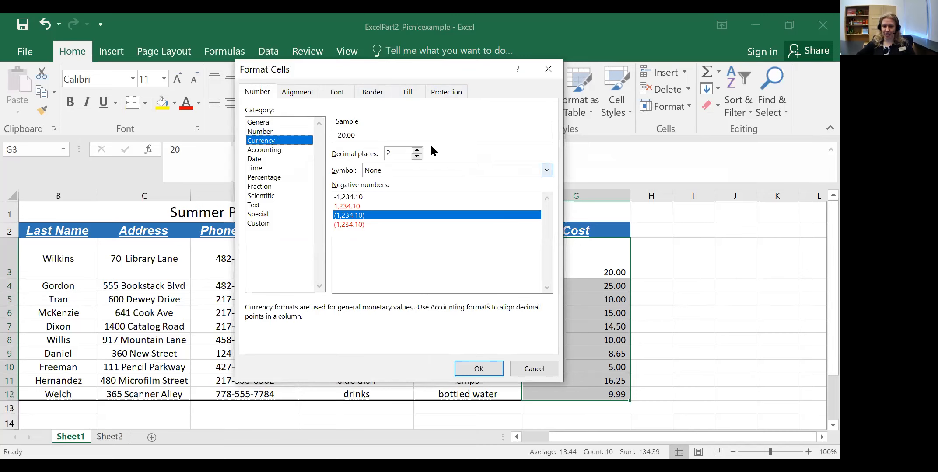
pyautogui.click(344, 129)
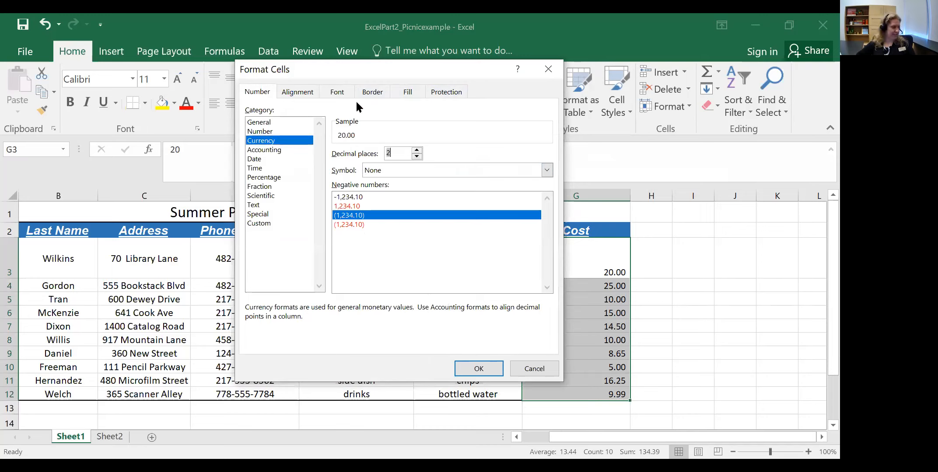
# Step: Preview the Currency format with 3, 0 and 5 decimal places, and return the setting to 2
pyautogui.click(416, 151)
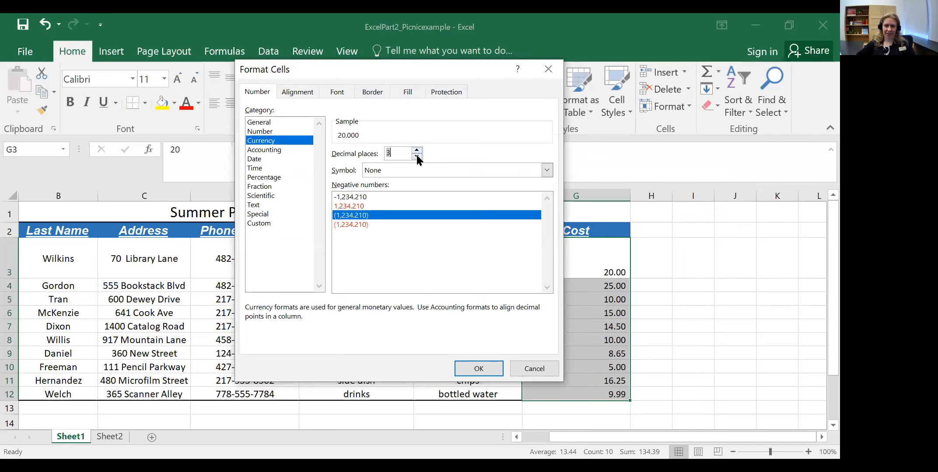
pyautogui.click(417, 156)
pyautogui.click(416, 156)
pyautogui.click(416, 156)
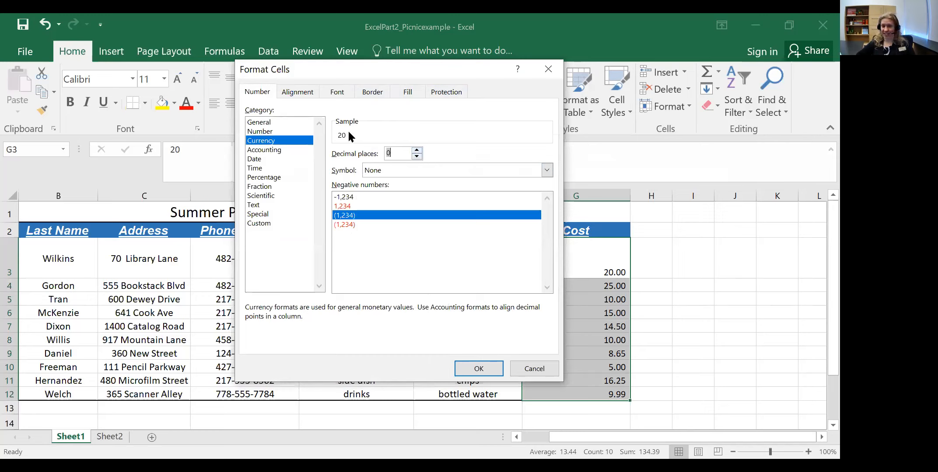
pyautogui.click(416, 150)
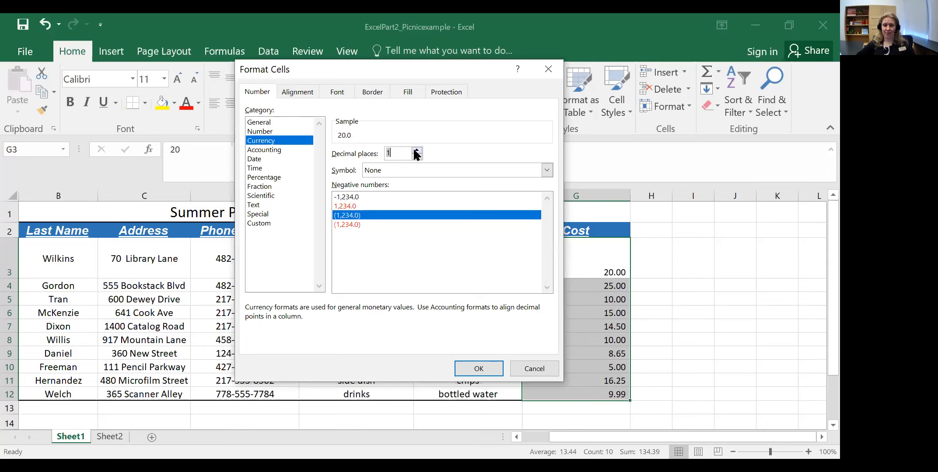
pyautogui.click(414, 150)
pyautogui.click(414, 150)
pyautogui.click(414, 150)
pyautogui.click(414, 151)
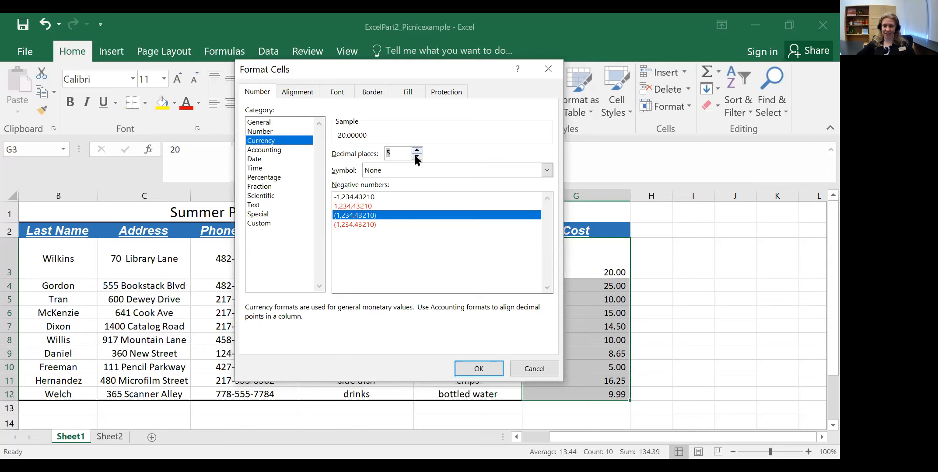
pyautogui.click(415, 157)
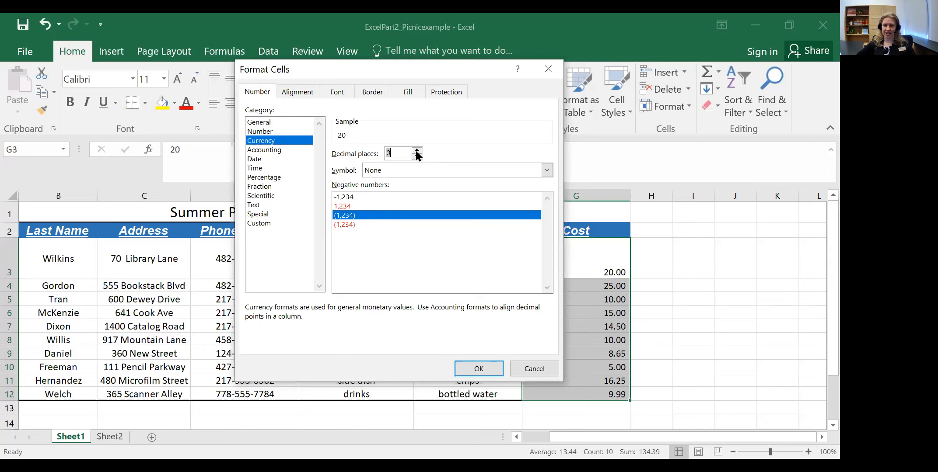
pyautogui.click(415, 150)
pyautogui.click(415, 150)
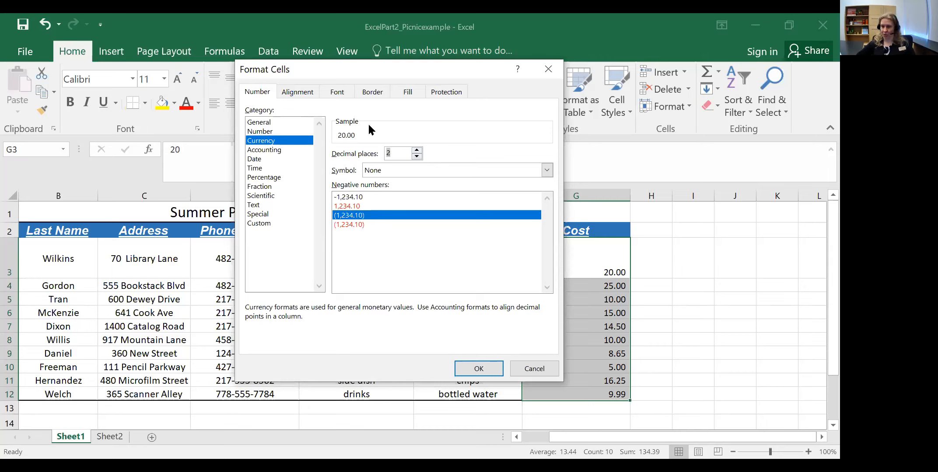
# Step: Preview the Accounting, Date, Percentage and Fraction categories, and apply the General format to G3 to G12
pyautogui.click(284, 150)
pyautogui.click(265, 158)
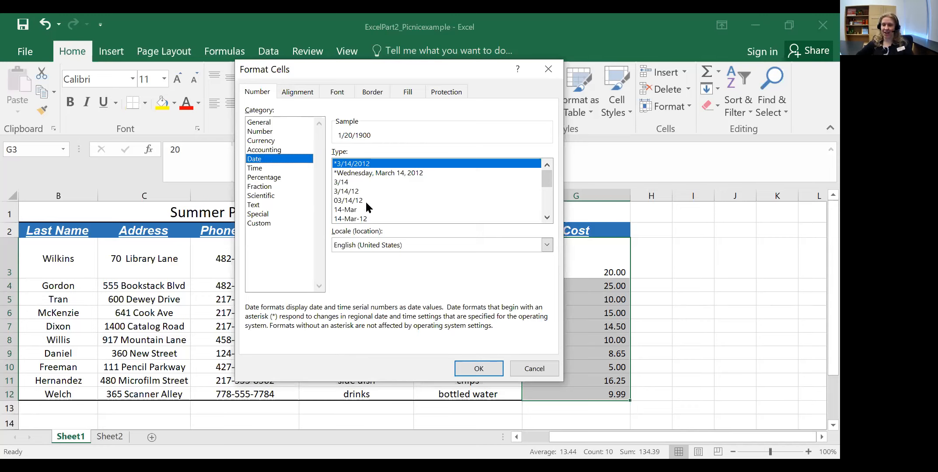
pyautogui.click(279, 175)
pyautogui.click(279, 186)
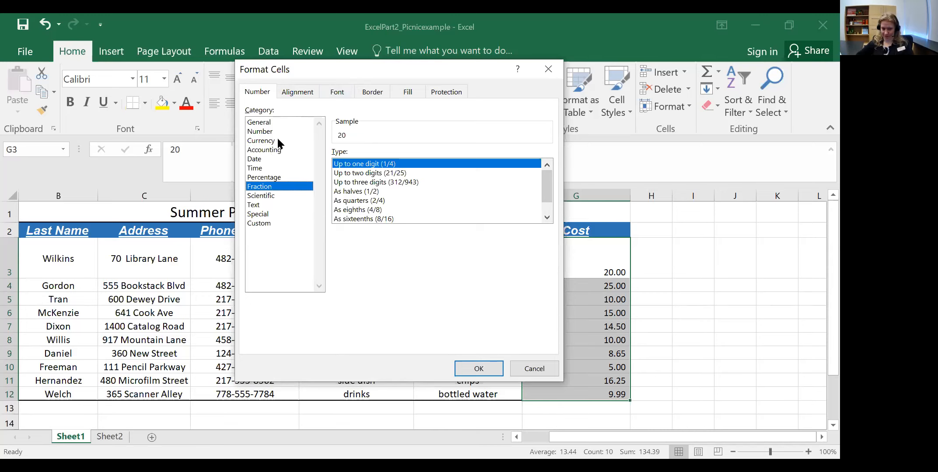
pyautogui.click(268, 123)
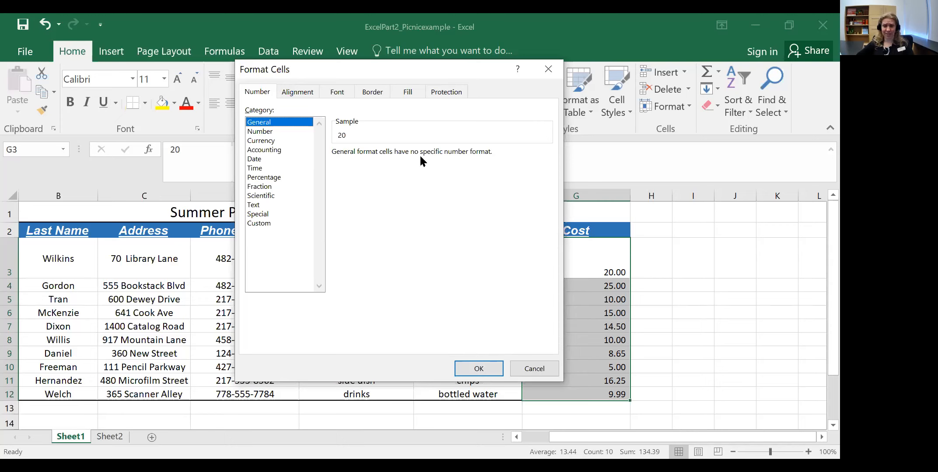
pyautogui.click(478, 367)
# Step: Apply the Currency format to the costs in G3 to G12 and fit column G's width to its contents
pyautogui.moveTo(597, 273); pyautogui.dragTo(622, 404)
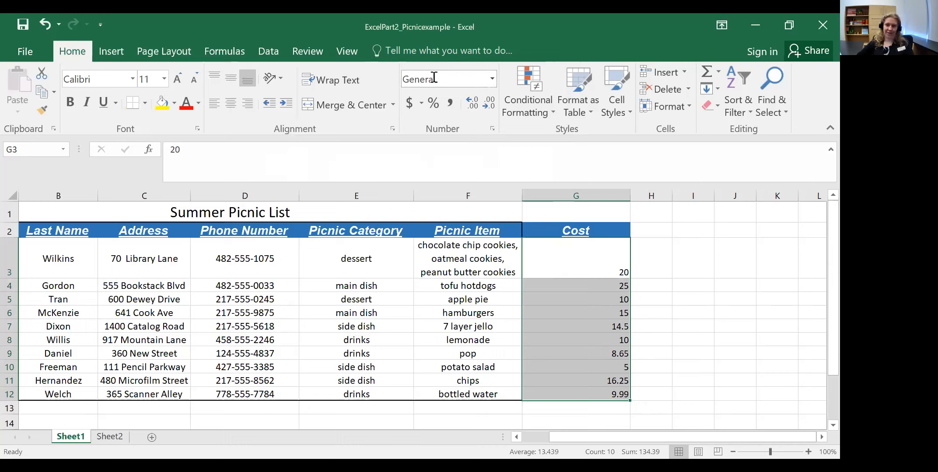
pyautogui.click(493, 80)
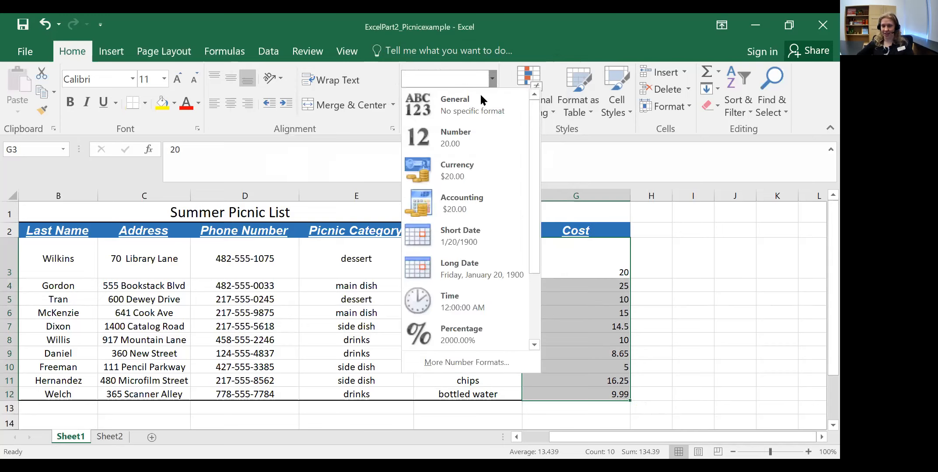
pyautogui.click(463, 172)
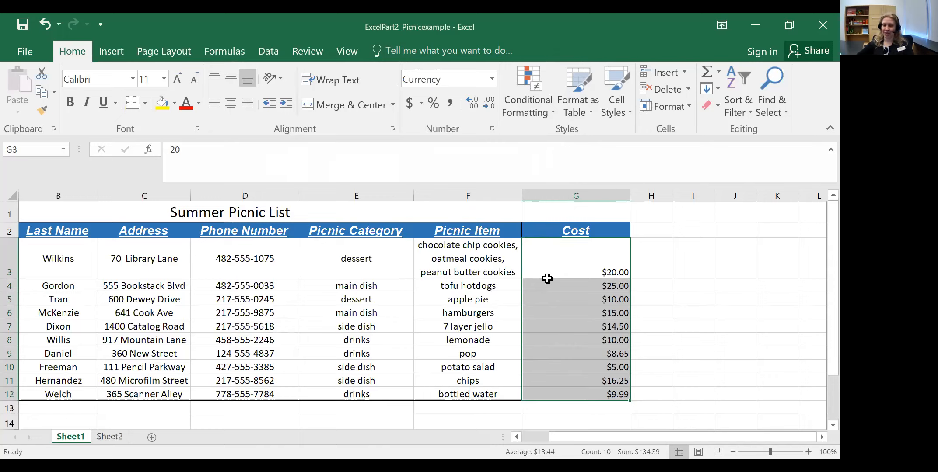
pyautogui.click(571, 273)
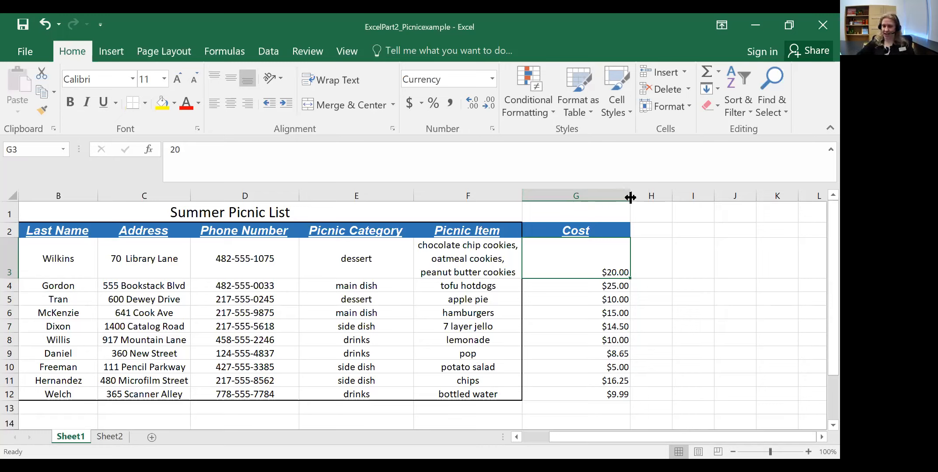
pyautogui.doubleClick(630, 198)
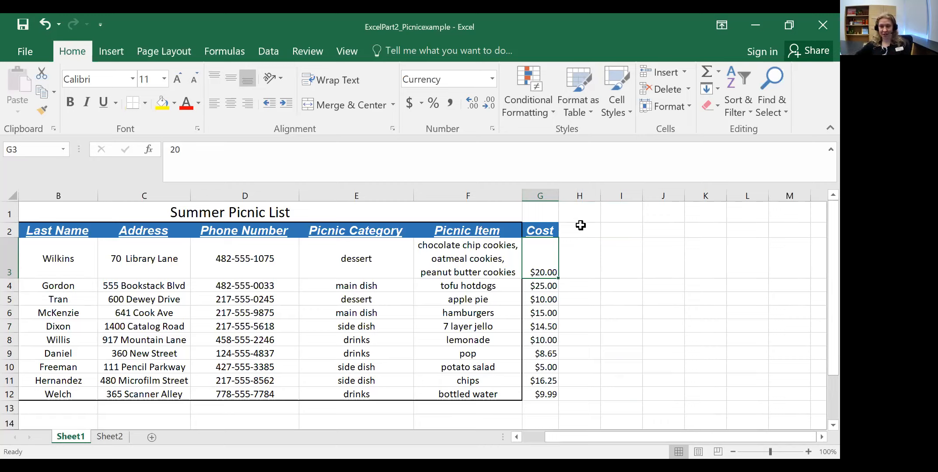
# Step: Add the heading Reimbursement in H2 in the style of the other column headings, and spell-check its text
pyautogui.click(577, 228)
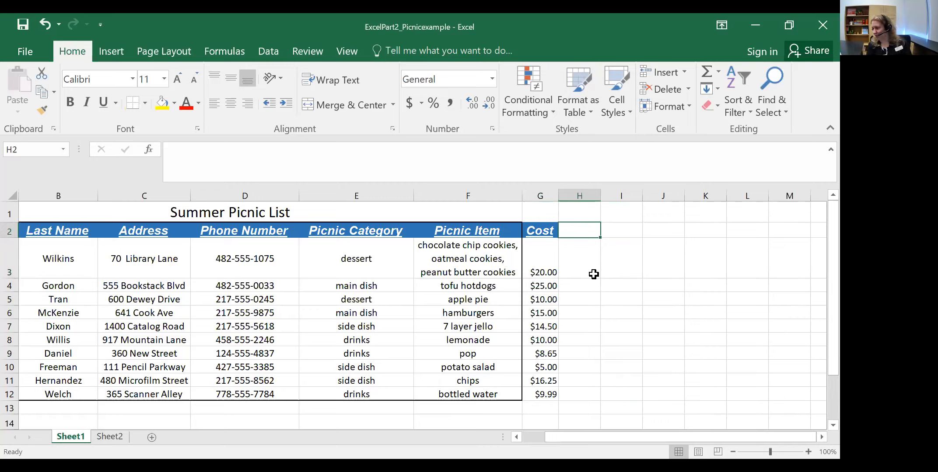
pyautogui.write('Reimbursement')
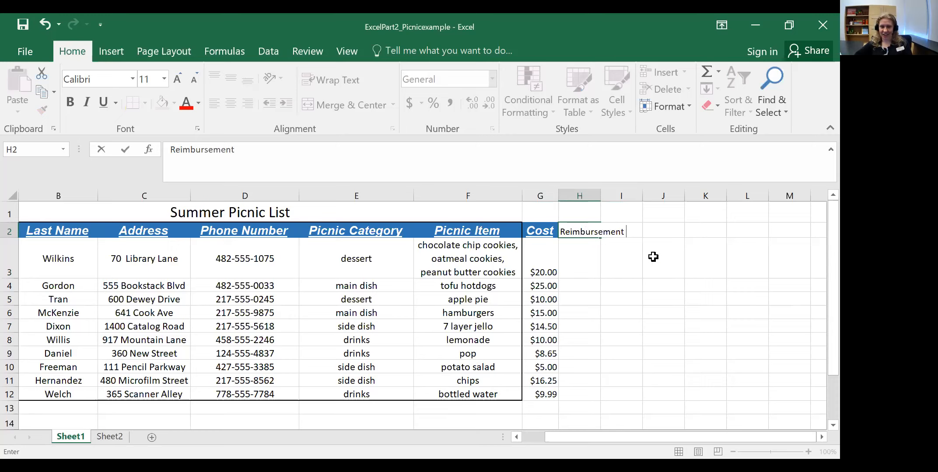
pyautogui.click(245, 150)
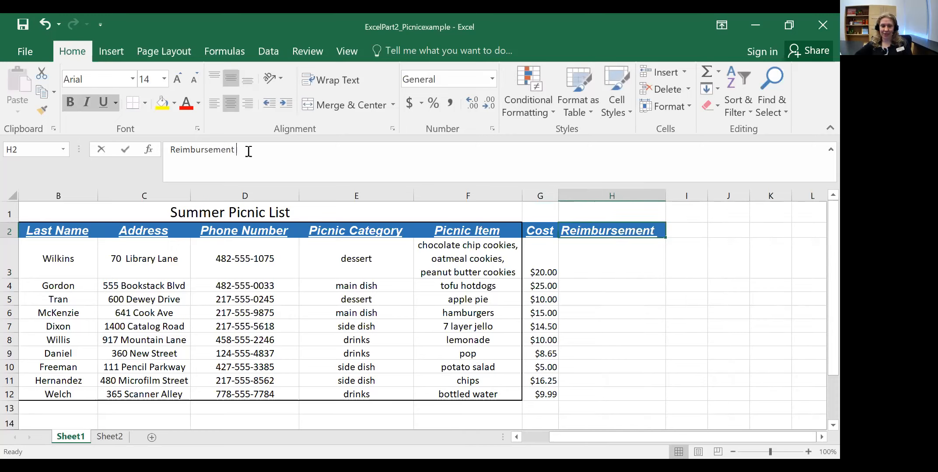
pyautogui.moveTo(159, 151); pyautogui.dragTo(236, 150)
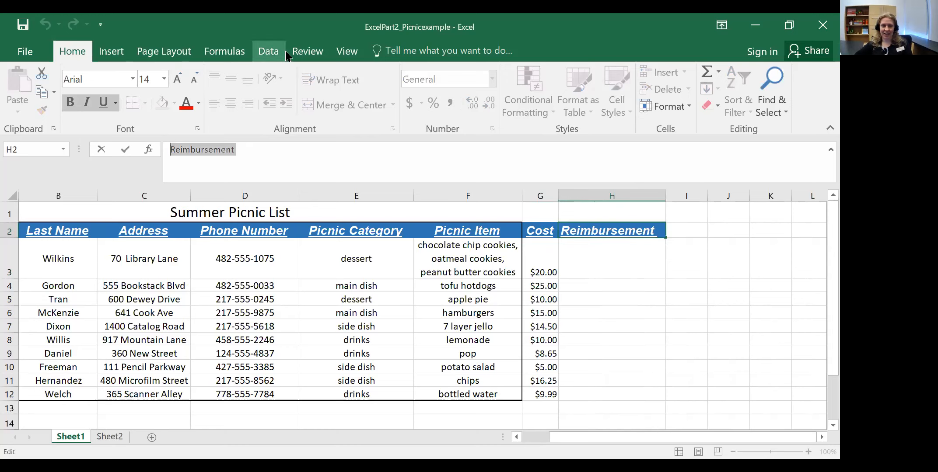
pyautogui.click(308, 53)
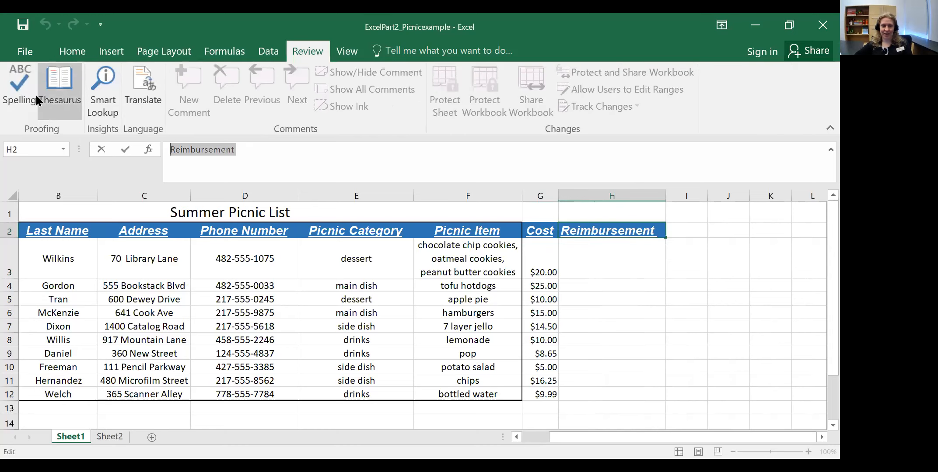
pyautogui.click(21, 86)
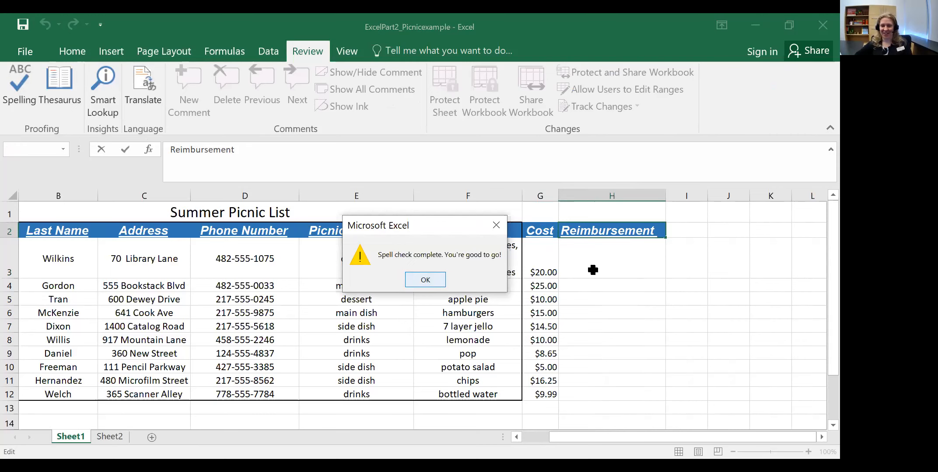
pyautogui.press('Return')
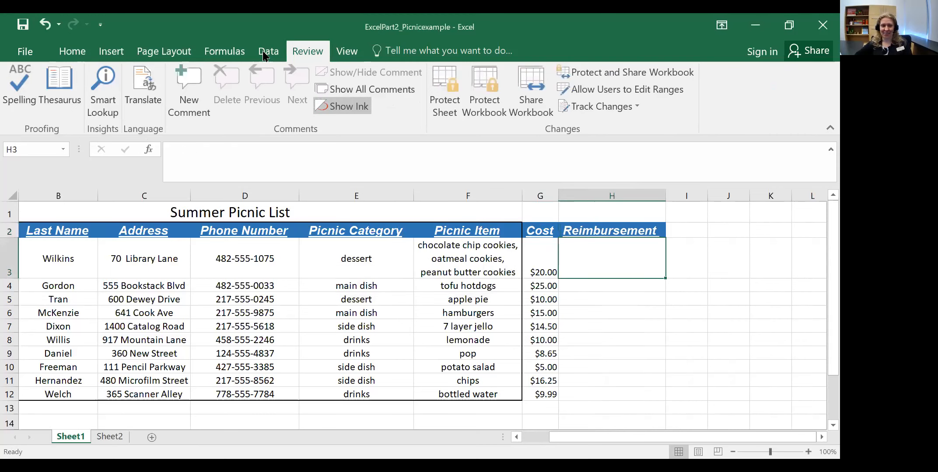
# Step: Fill in 5/5/2021 as the reimbursement date for the first entry, in H3
pyautogui.click(82, 54)
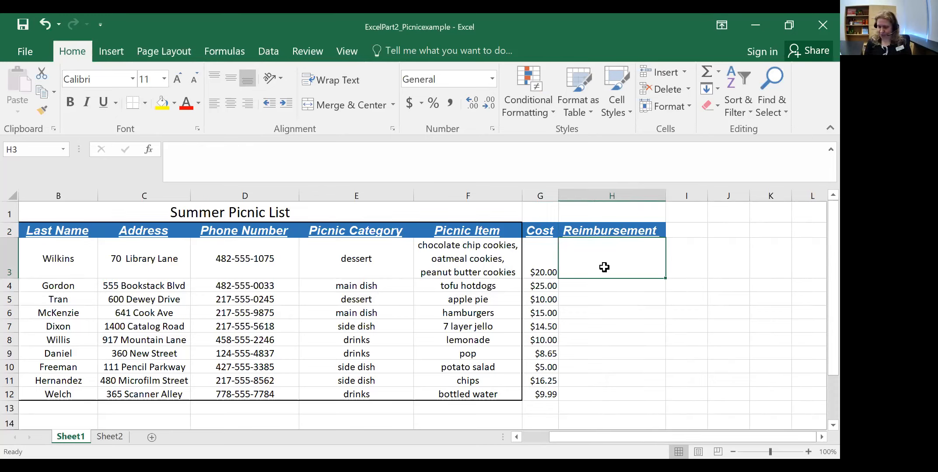
pyautogui.write('5/')
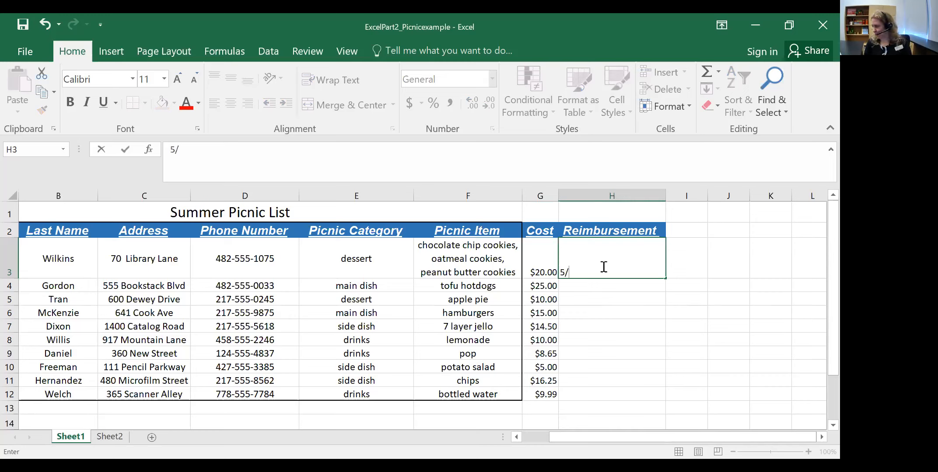
pyautogui.write('8')
pyautogui.press('BackSpace')
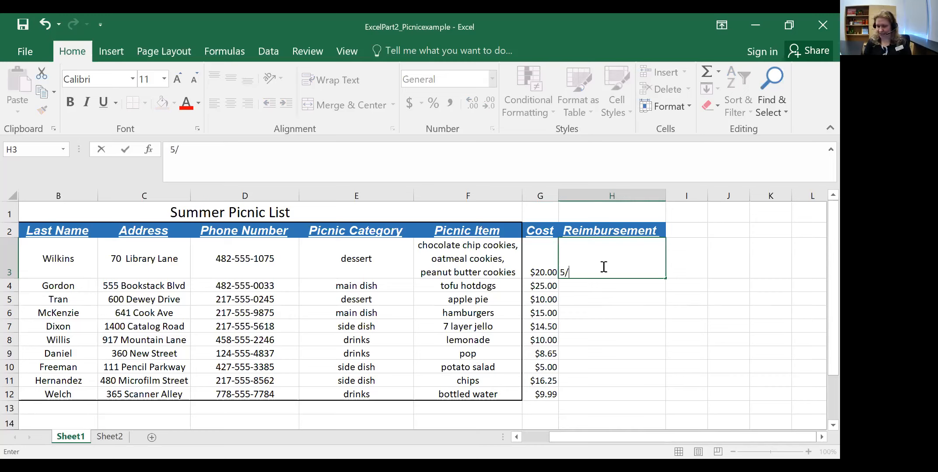
pyautogui.write('5/2021')
# Step: Edit the date in H3 to have leading zeros in the month and day, as 05/05/2021
pyautogui.moveTo(604, 267); pyautogui.dragTo(559, 267)
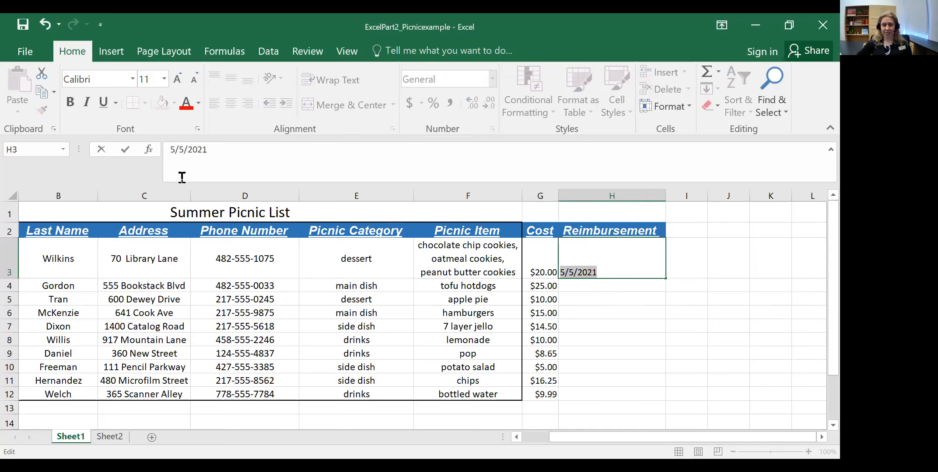
pyautogui.click(171, 144)
pyautogui.write('0')
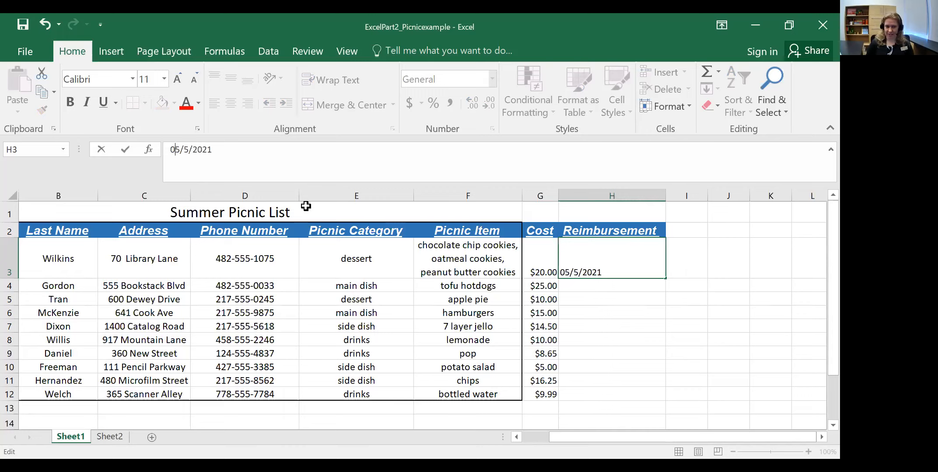
pyautogui.press('Left')
pyautogui.press('Left')
pyautogui.press('Left')
pyautogui.write('0')
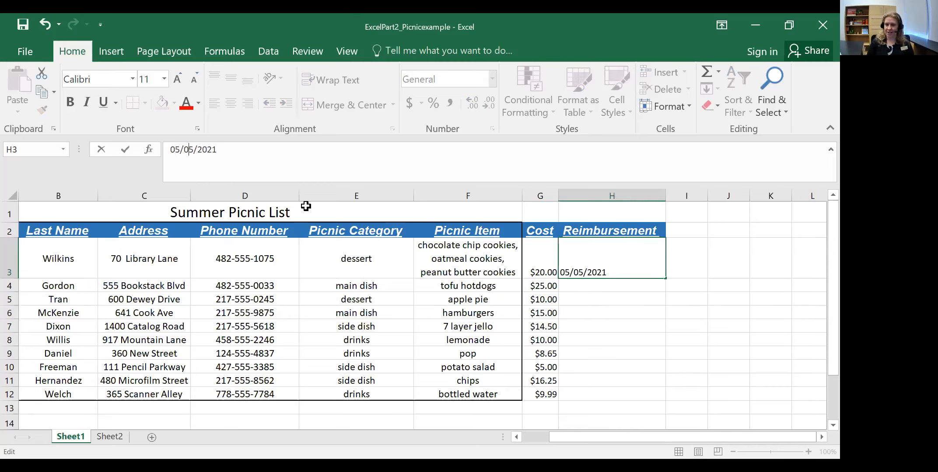
pyautogui.press('Return')
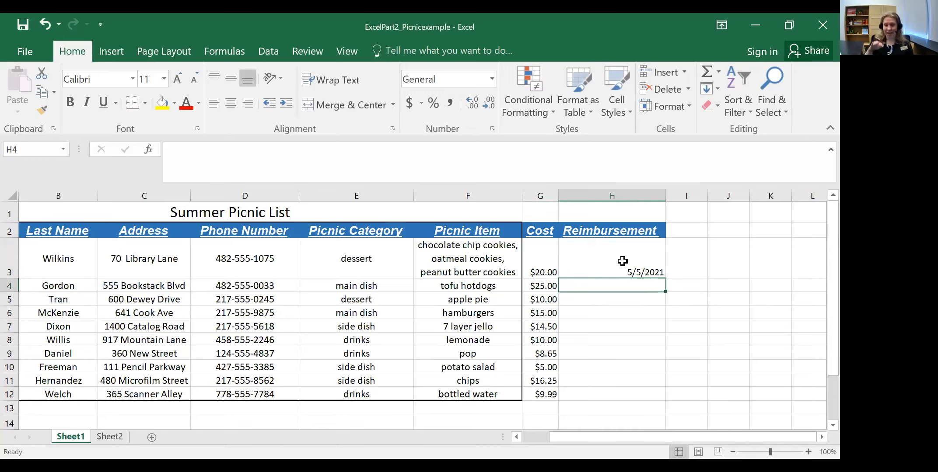
# Step: Enter the reimbursement date 5/5/2021 in each of H4 to H6, and 5/6/2021 in H7
pyautogui.click(616, 274)
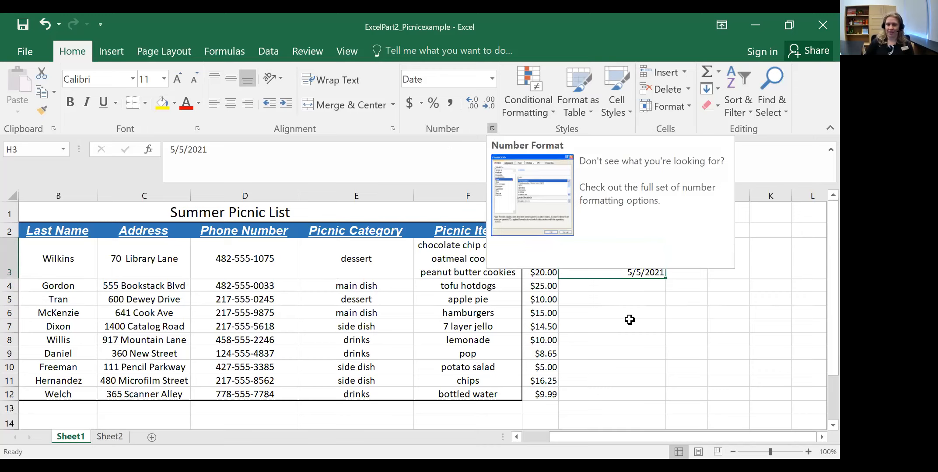
pyautogui.press('Return')
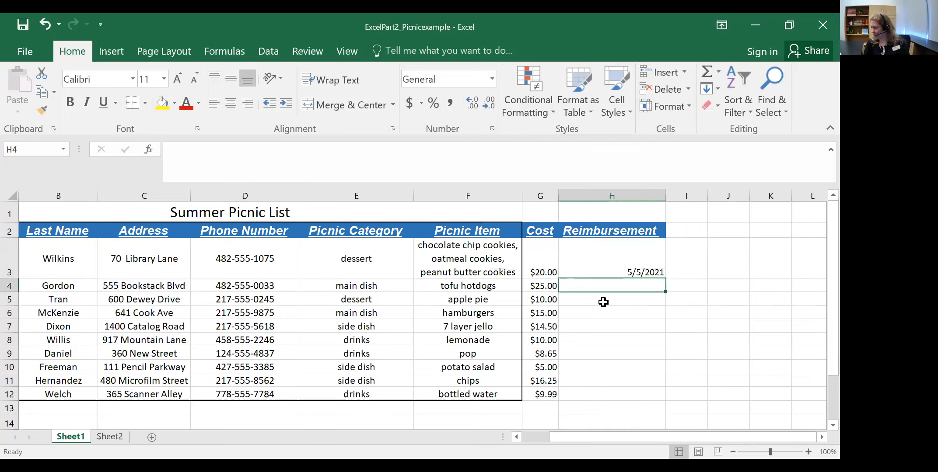
pyautogui.write('5/5/2021')
pyautogui.press('Return')
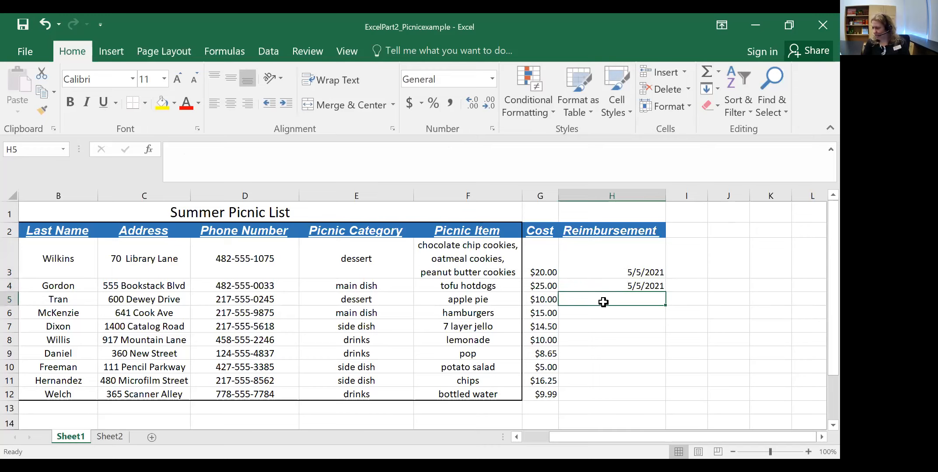
pyautogui.write('5/5')
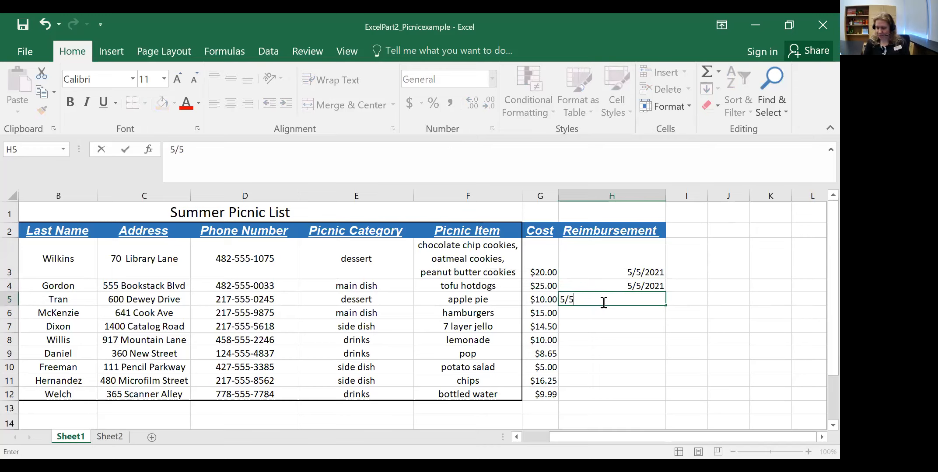
pyautogui.press('Return')
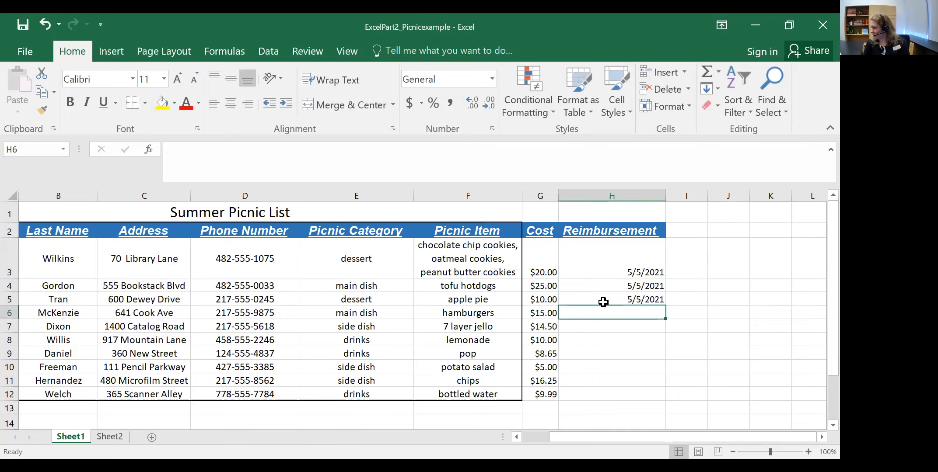
pyautogui.write('5/5/2021')
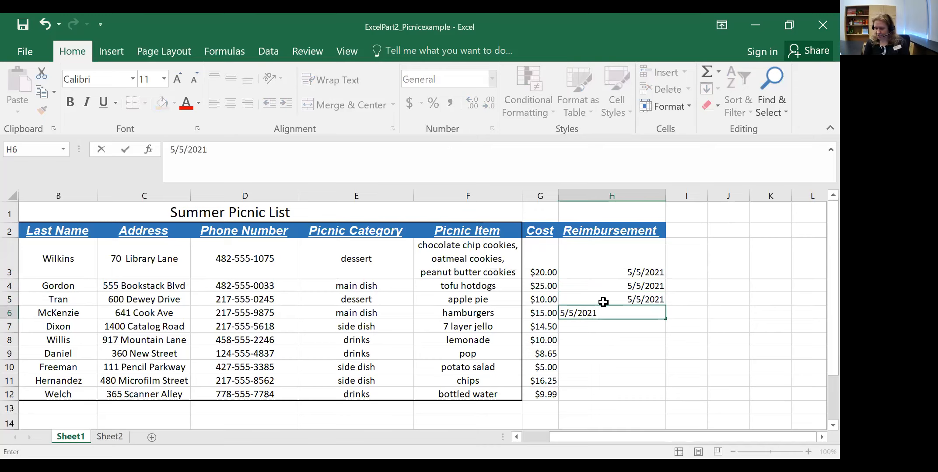
pyautogui.press('Return')
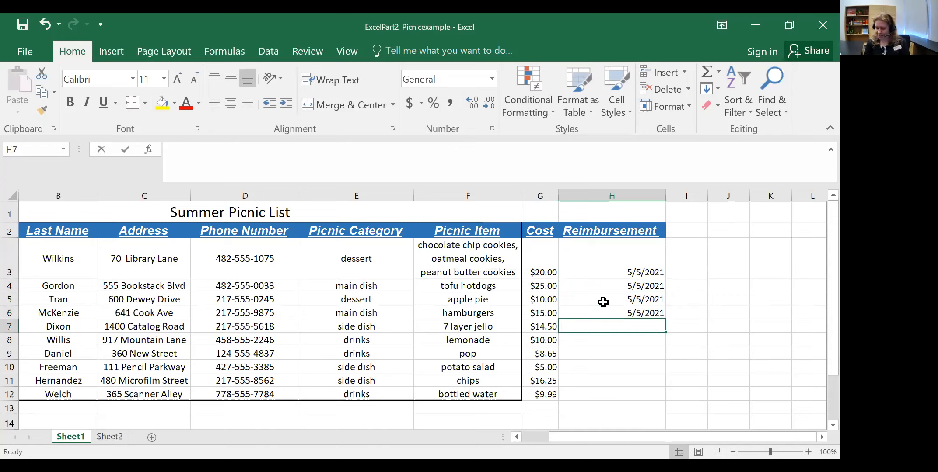
pyautogui.hotkey('ctrl', ';')
pyautogui.press('Return')
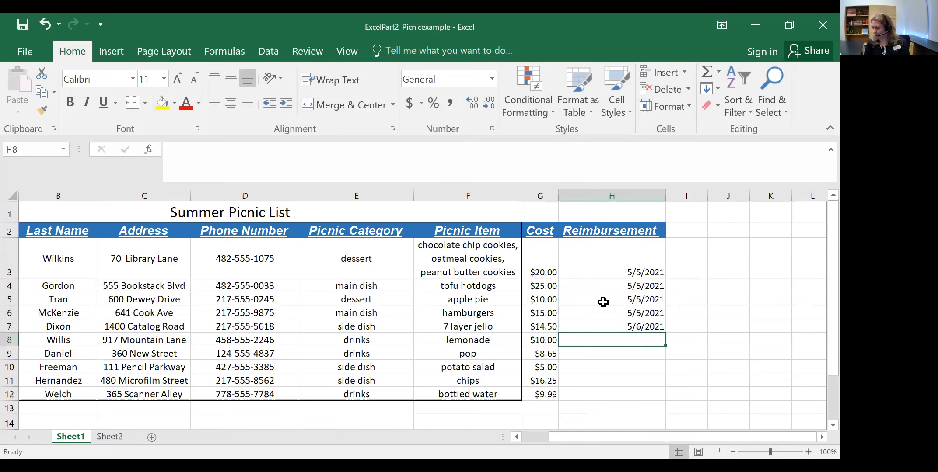
# Step: Enter the reimbursement date 05/09/2021 in each of the cells H8, H9 and H10
pyautogui.write('05/')
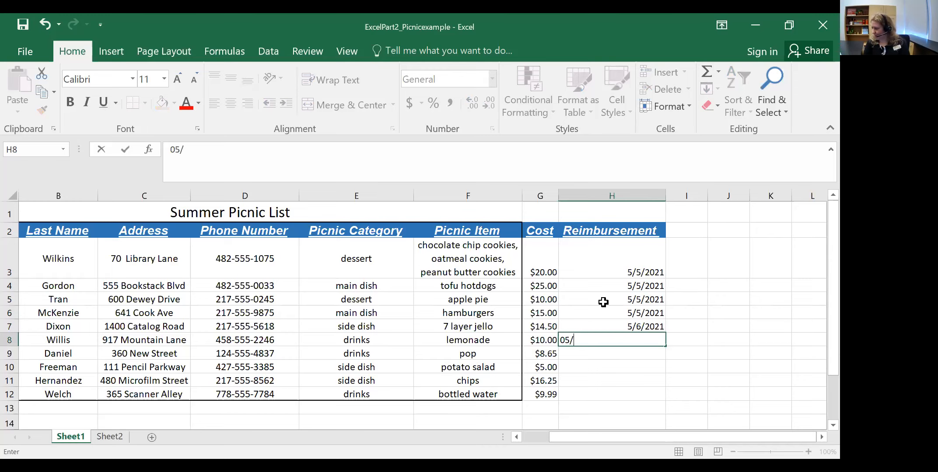
pyautogui.write('09/2')
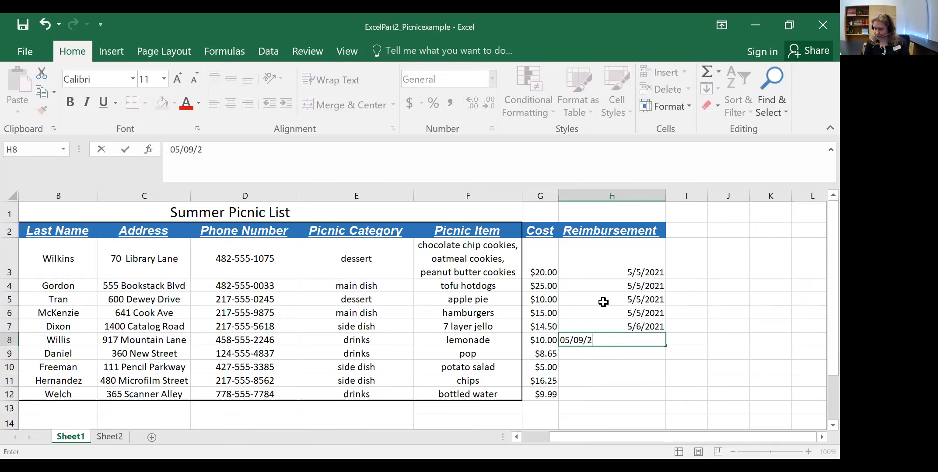
pyautogui.write('021')
pyautogui.press('Return')
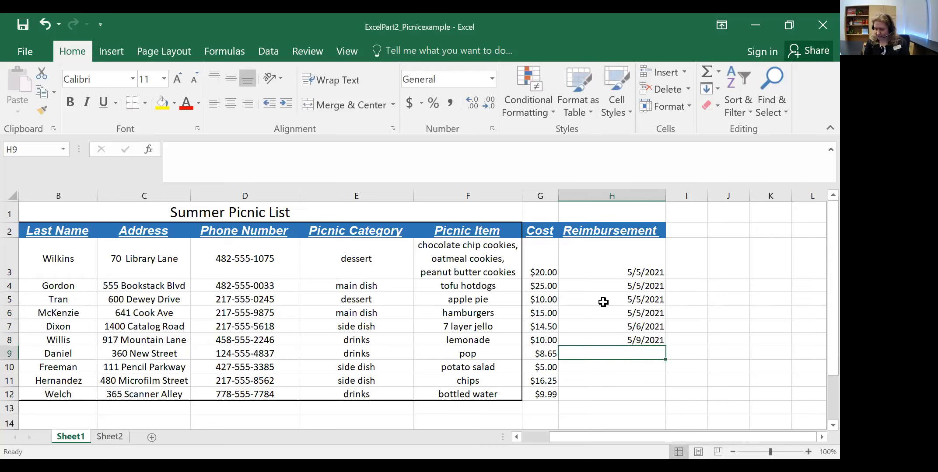
pyautogui.write('05/')
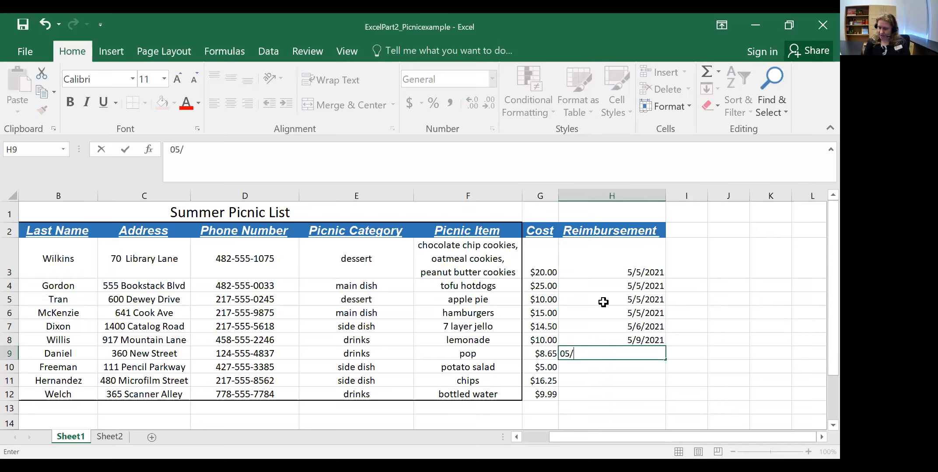
pyautogui.write('09/2021')
pyautogui.press('Return')
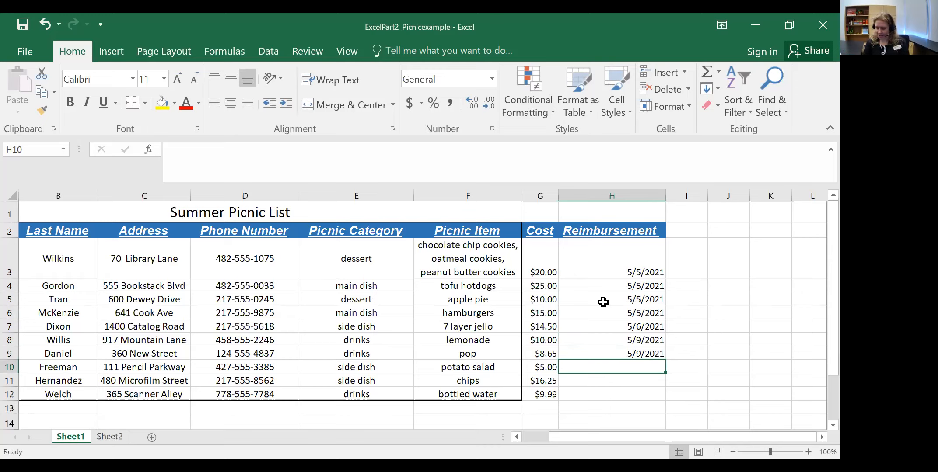
pyautogui.write('05/09/2021')
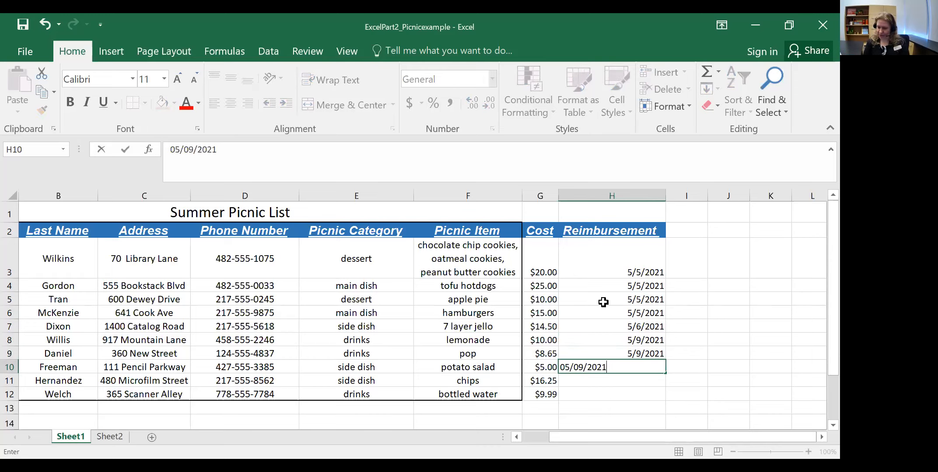
pyautogui.press('Return')
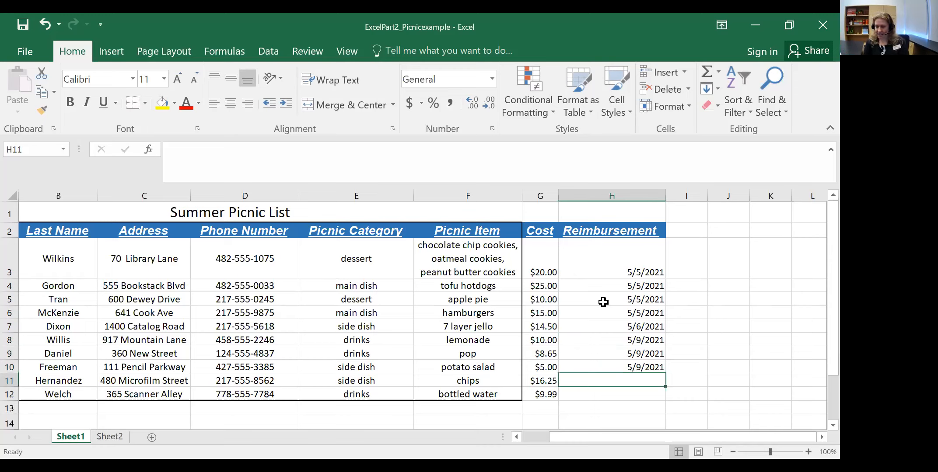
# Step: Skip H11, enter the reimbursement date 05/10/2021 in H12, and select the empty cell H11
pyautogui.press('Down')
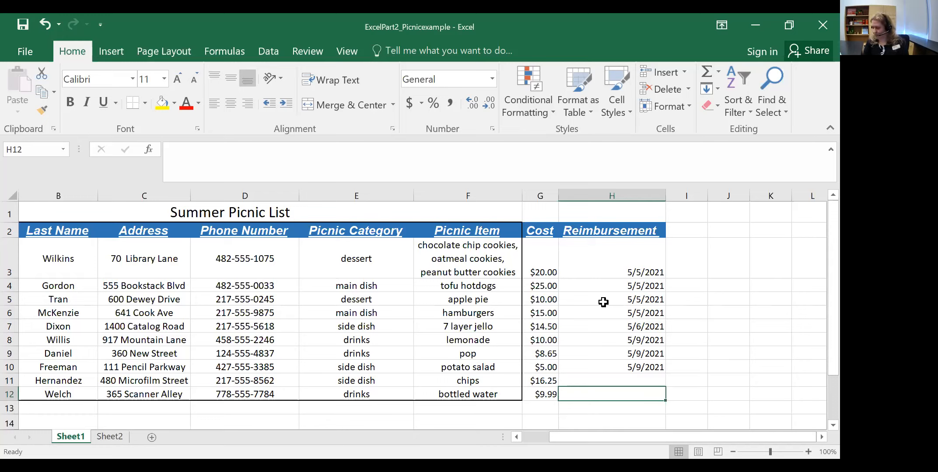
pyautogui.write('0')
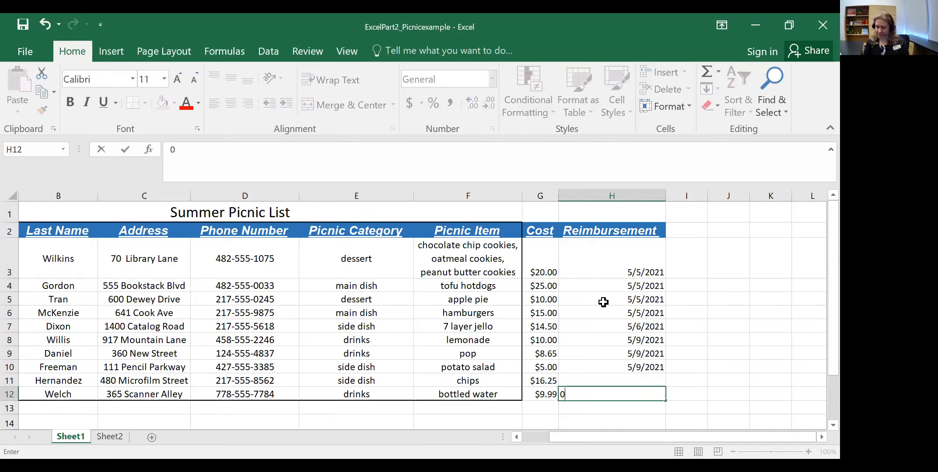
pyautogui.write('5/10/2021')
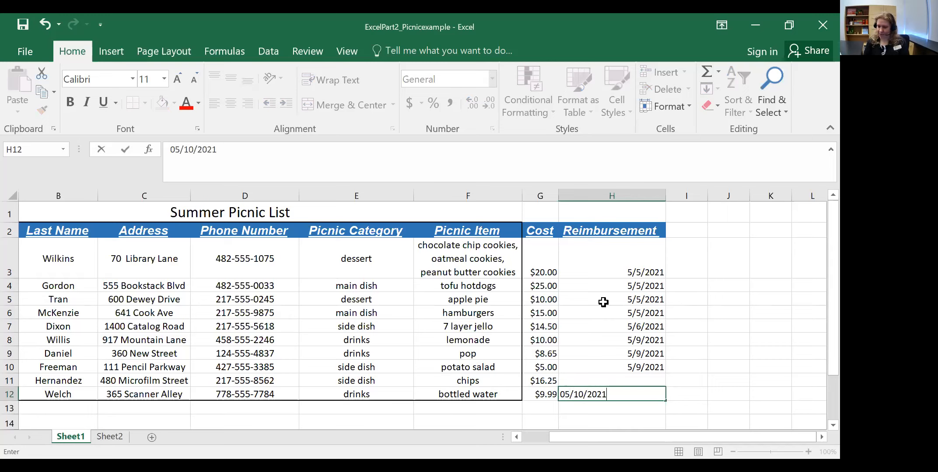
pyautogui.press('Return')
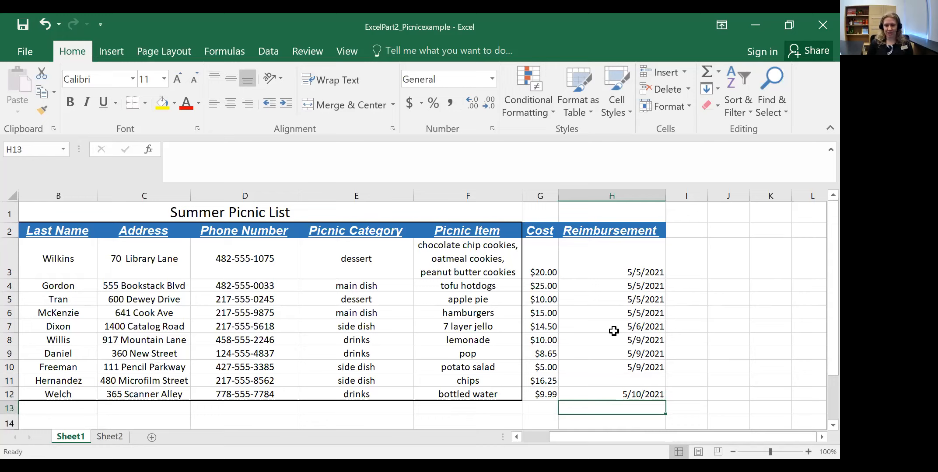
pyautogui.click(598, 382)
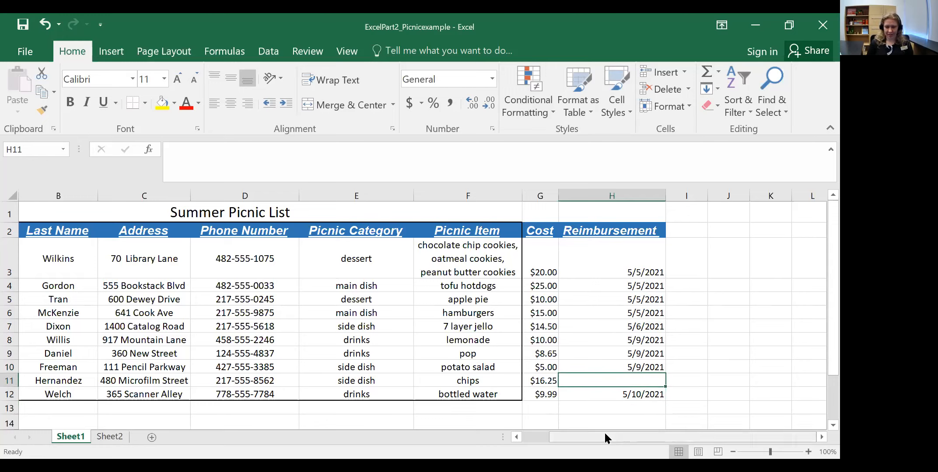
pyautogui.moveTo(603, 436)
pyautogui.mouseDown()
pyautogui.moveTo(550, 436)
pyautogui.moveTo(613, 429)
pyautogui.mouseUp()
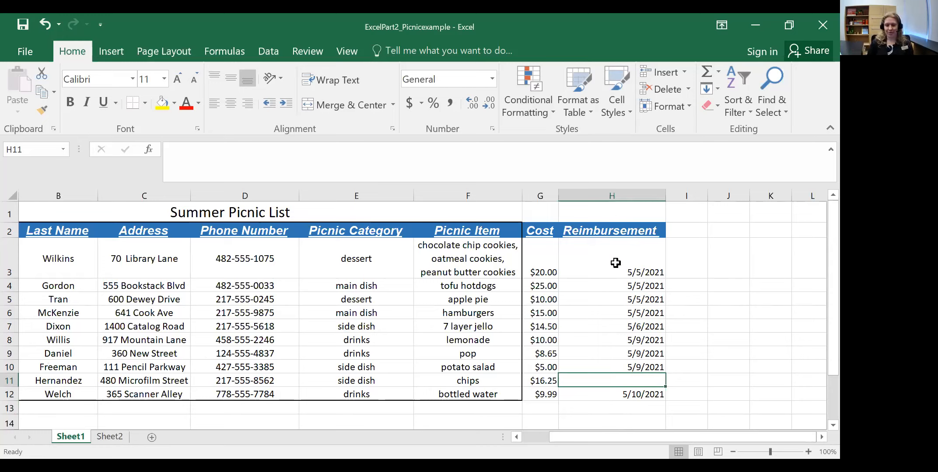
# Step: Format the reimbursement dates in H3:H12 as Long Date
pyautogui.moveTo(611, 267); pyautogui.dragTo(611, 392)
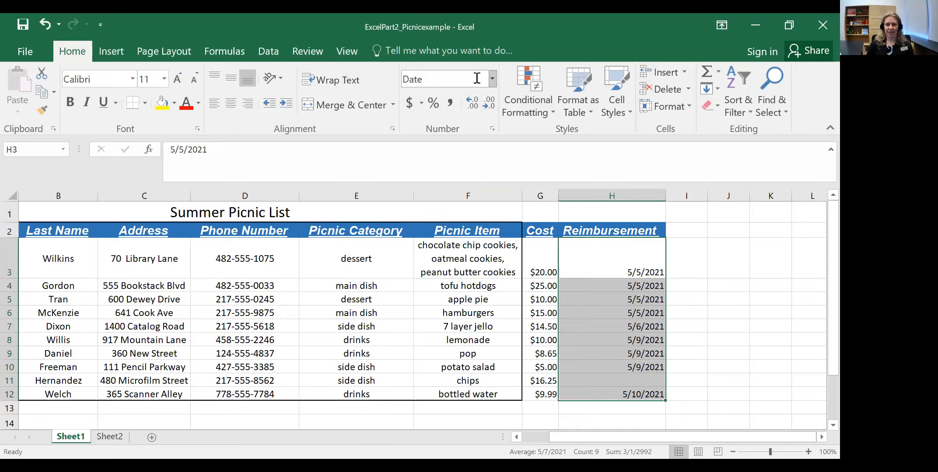
pyautogui.click(492, 79)
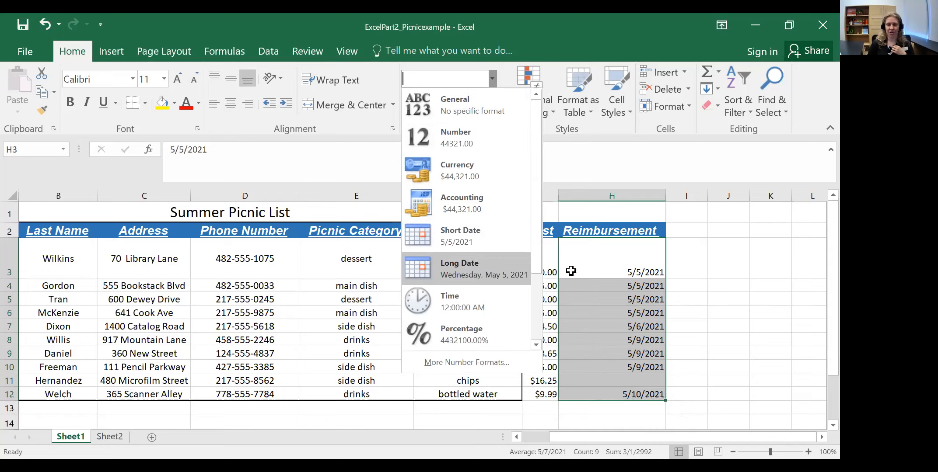
pyautogui.click(642, 259)
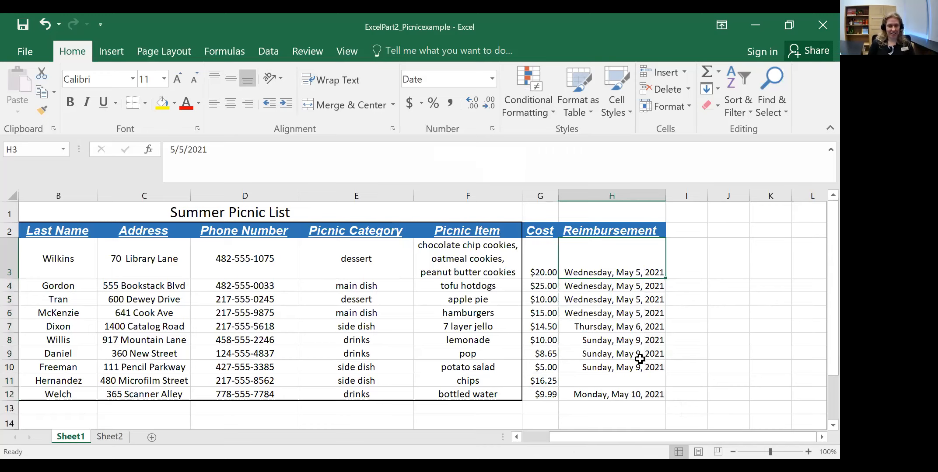
# Step: Apply the date type 14-Mar-12 to the reimbursement dates in H3:H12
pyautogui.moveTo(639, 272); pyautogui.dragTo(622, 383)
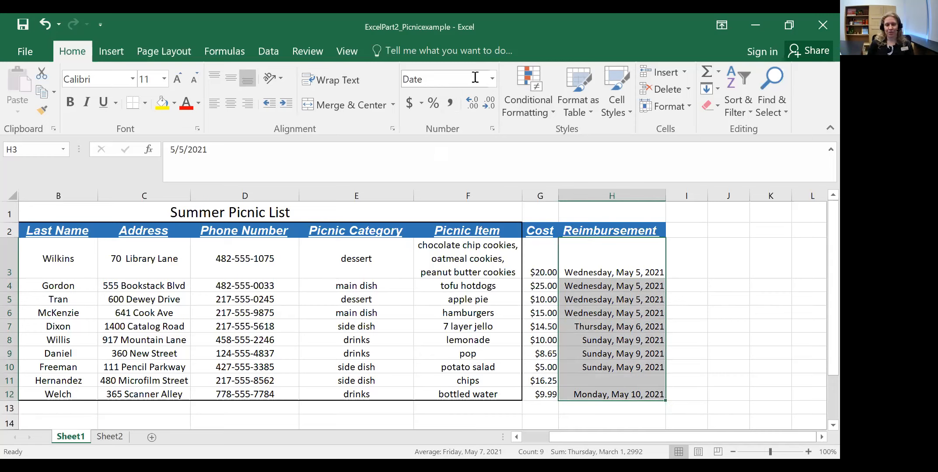
pyautogui.click(492, 127)
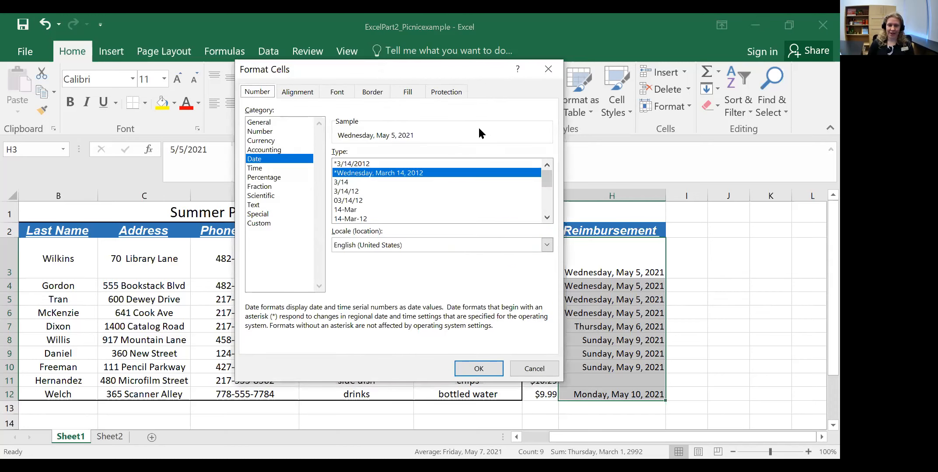
pyautogui.click(370, 211)
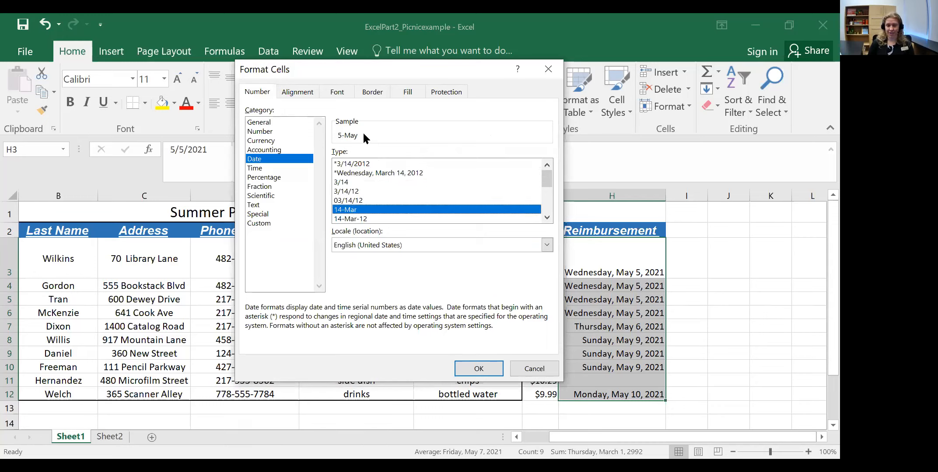
pyautogui.click(363, 217)
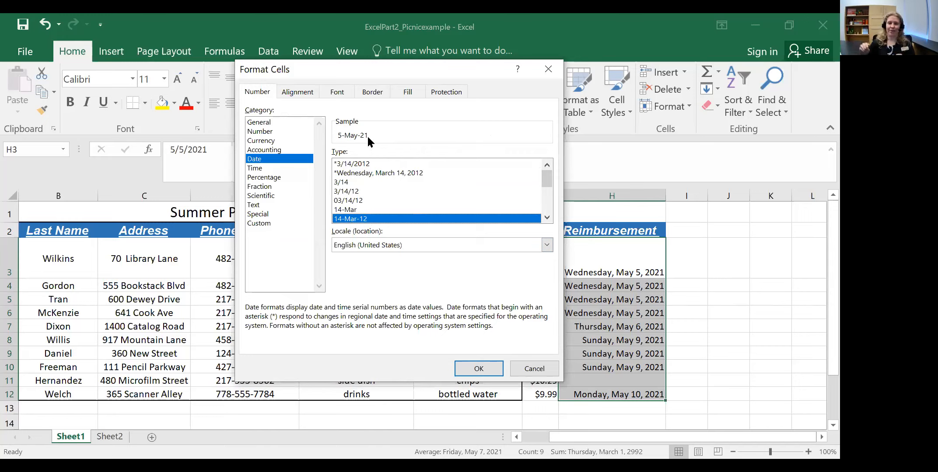
pyautogui.click(476, 367)
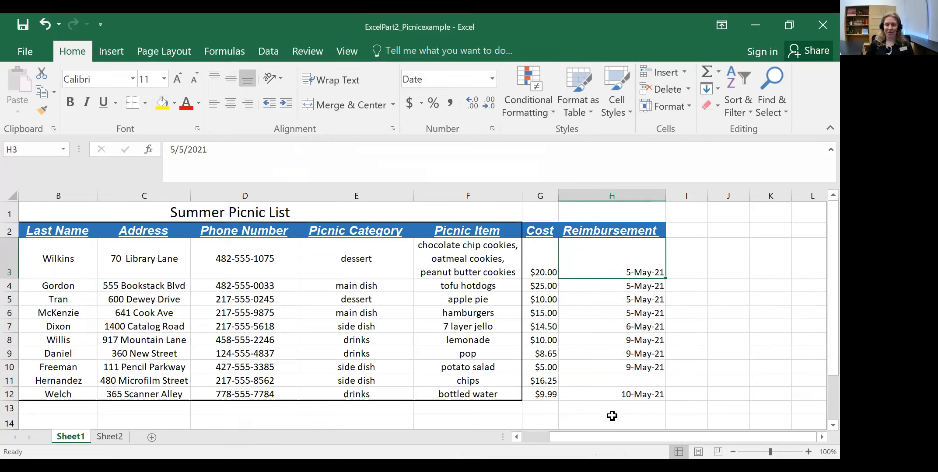
pyautogui.click(488, 127)
pyautogui.moveTo(549, 179)
pyautogui.mouseDown()
pyautogui.moveTo(548, 203)
pyautogui.moveTo(546, 164)
pyautogui.mouseUp()
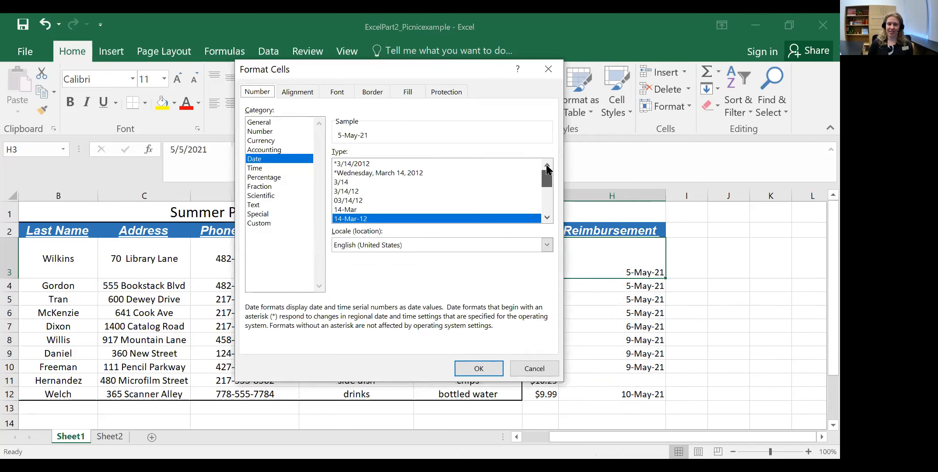
pyautogui.click(549, 68)
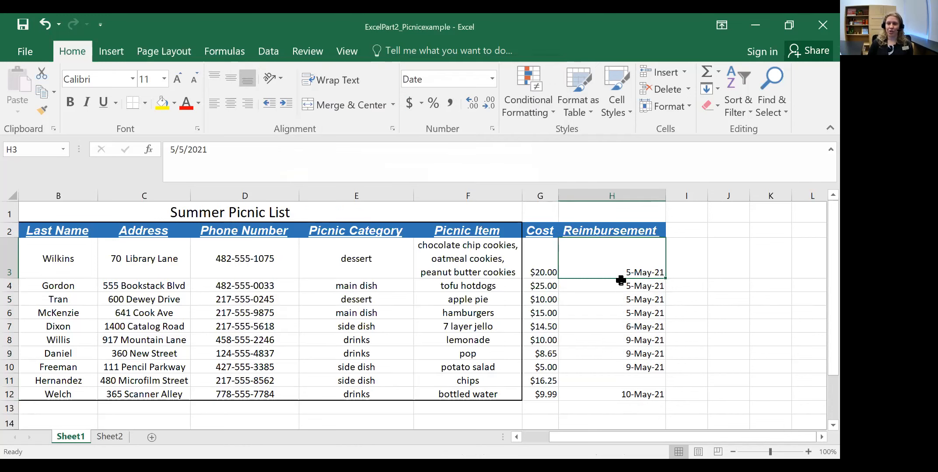
pyautogui.click(492, 79)
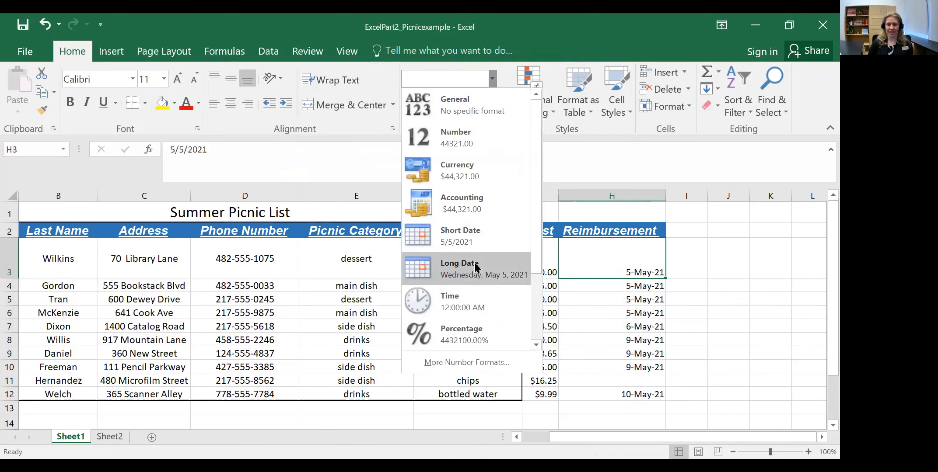
pyautogui.click(574, 157)
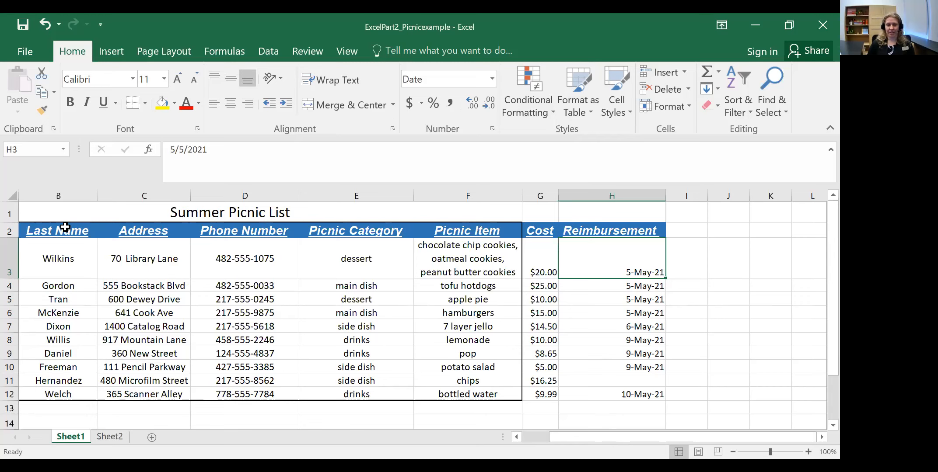
# Step: Apply a thick outside border to the whole table A2:H12, including the Cost and Reimbursement columns
pyautogui.hscroll(-1, 64, 235)
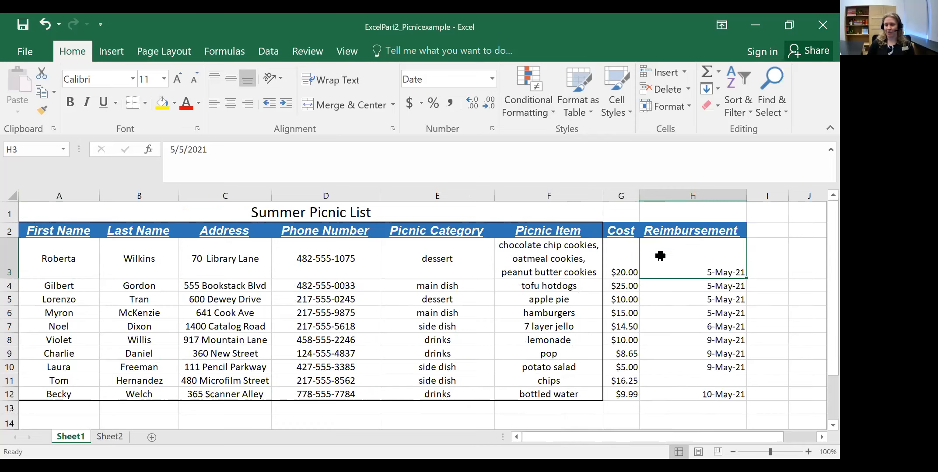
pyautogui.moveTo(65, 232); pyautogui.dragTo(648, 400)
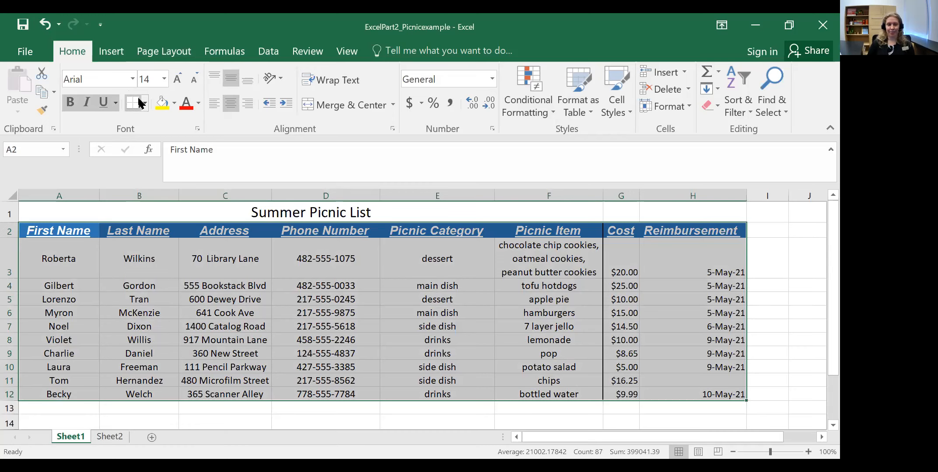
pyautogui.click(145, 100)
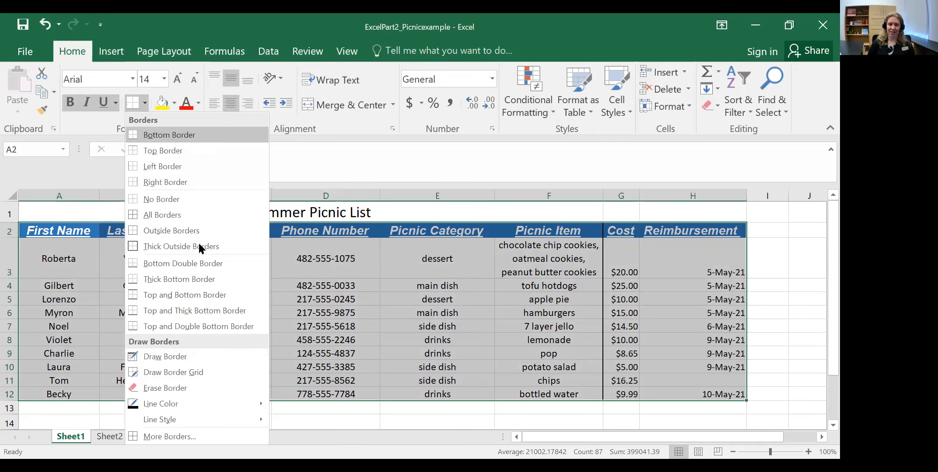
pyautogui.click(575, 396)
# Step: Remove all borders from the Picnic Item column, F2:F12, to clear the line beside the Cost column
pyautogui.moveTo(564, 232); pyautogui.dragTo(582, 389)
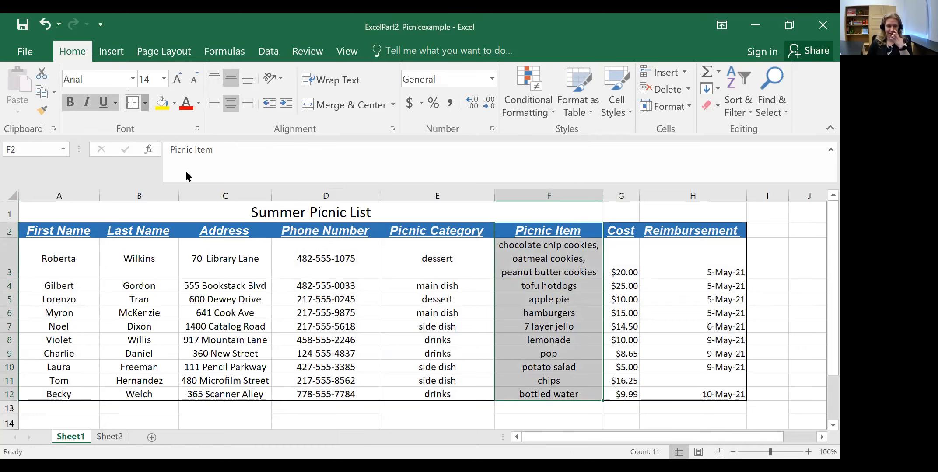
pyautogui.click(145, 102)
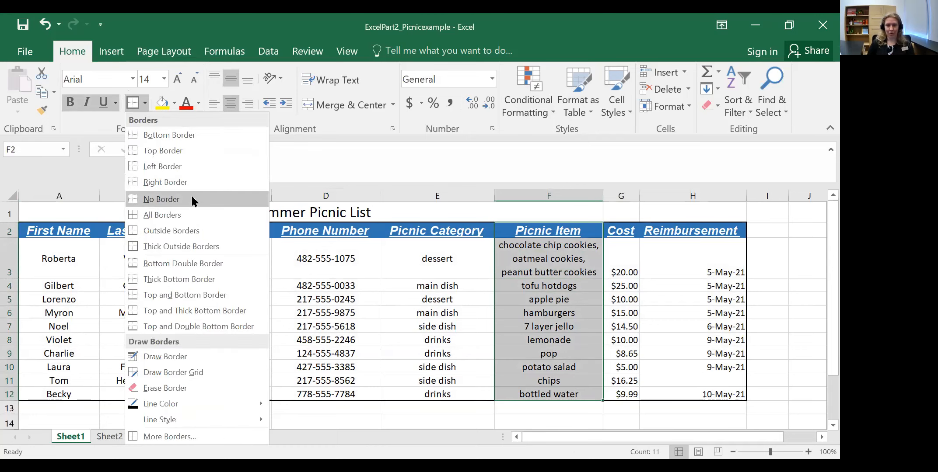
pyautogui.click(591, 312)
pyautogui.moveTo(621, 313); pyautogui.dragTo(632, 388)
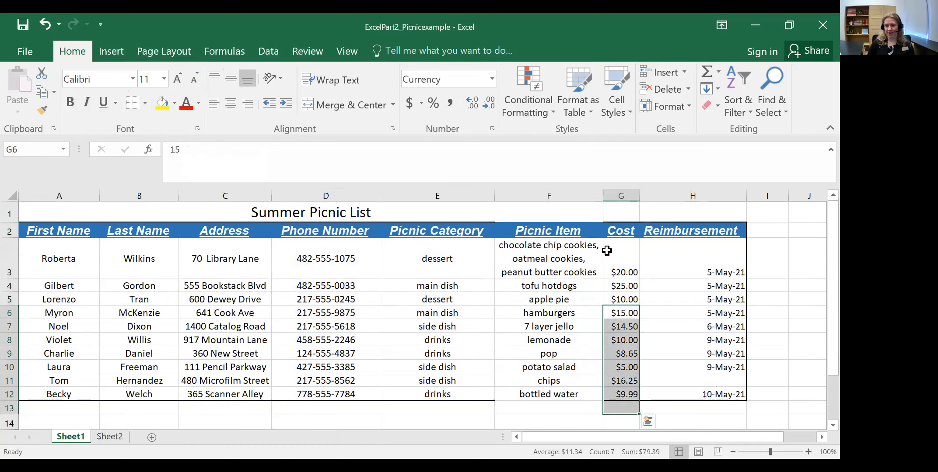
# Step: Restore the table's outline by applying Thick Outside Borders to A2:H12, and select E6
pyautogui.moveTo(48, 232); pyautogui.dragTo(332, 394)
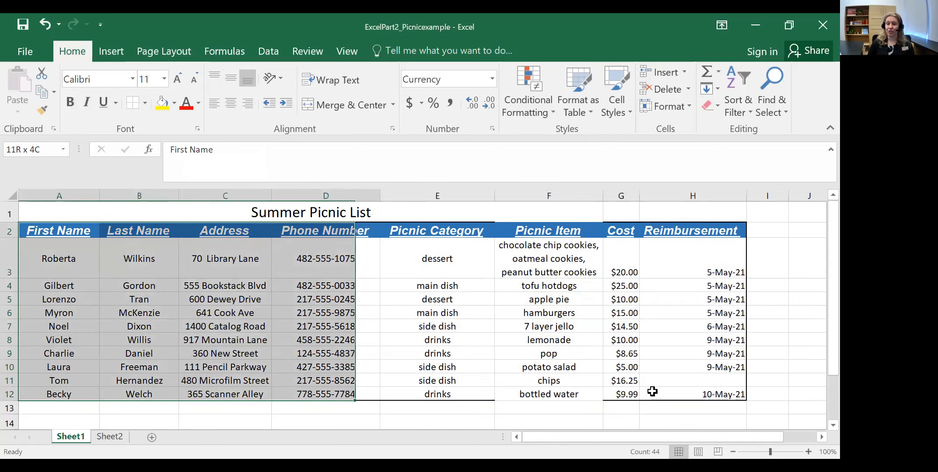
pyautogui.hotkey('ctrl', 'shift', 'Right')
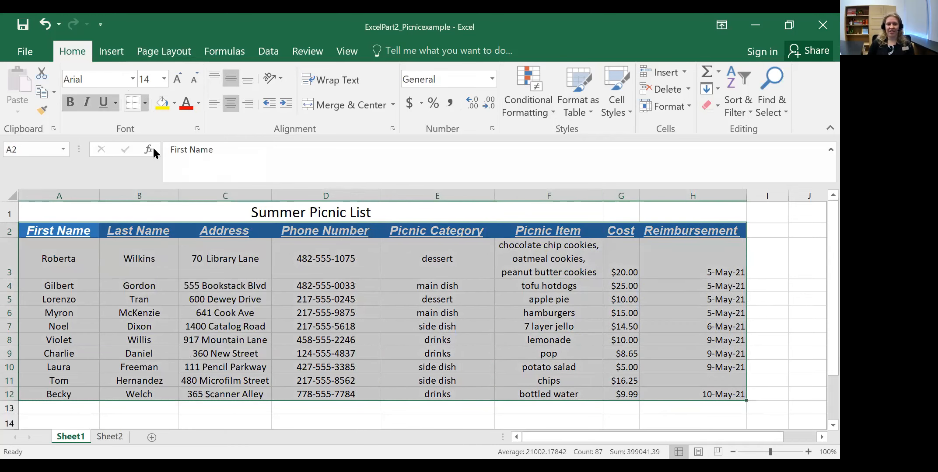
pyautogui.click(145, 102)
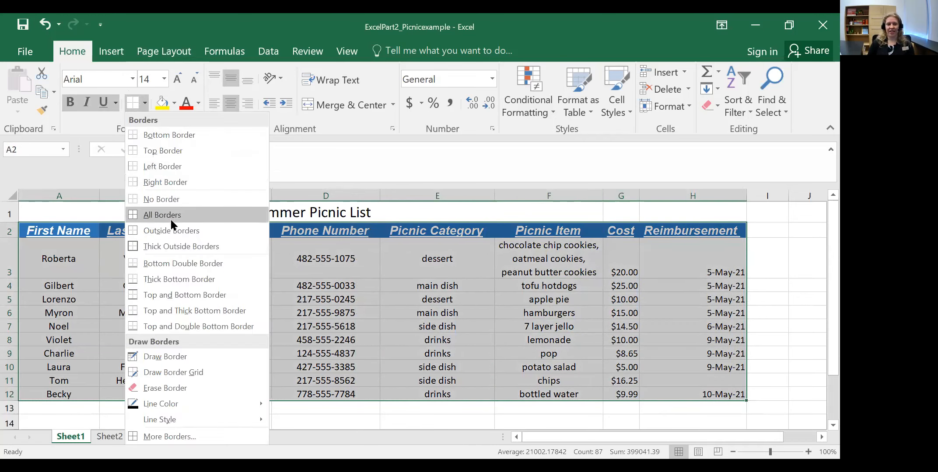
pyautogui.click(184, 245)
pyautogui.click(426, 310)
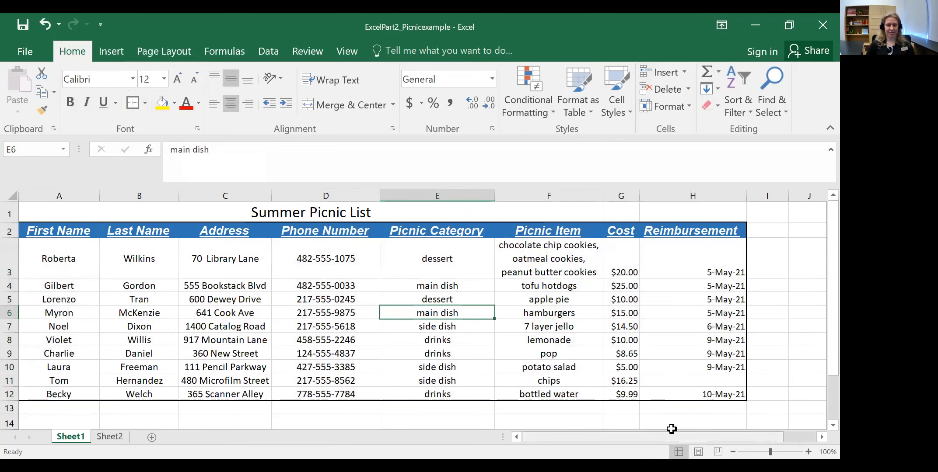
pyautogui.hscroll(1, 671, 429)
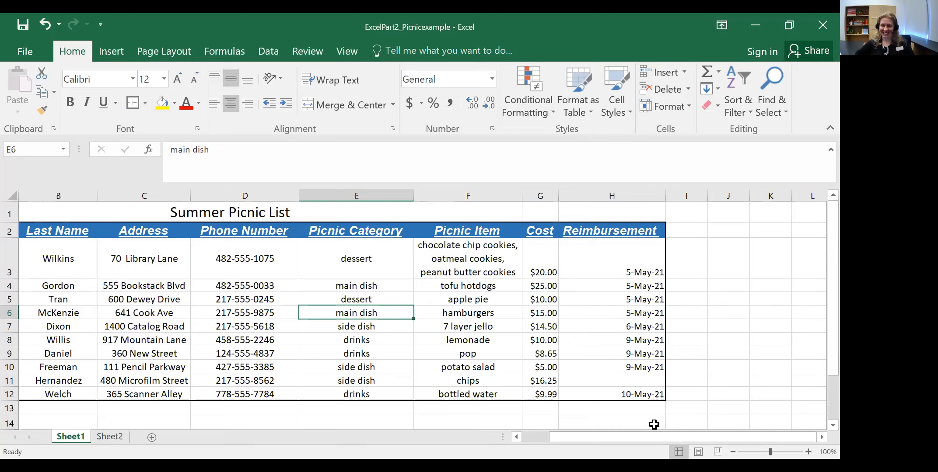
pyautogui.moveTo(630, 434); pyautogui.dragTo(588, 435)
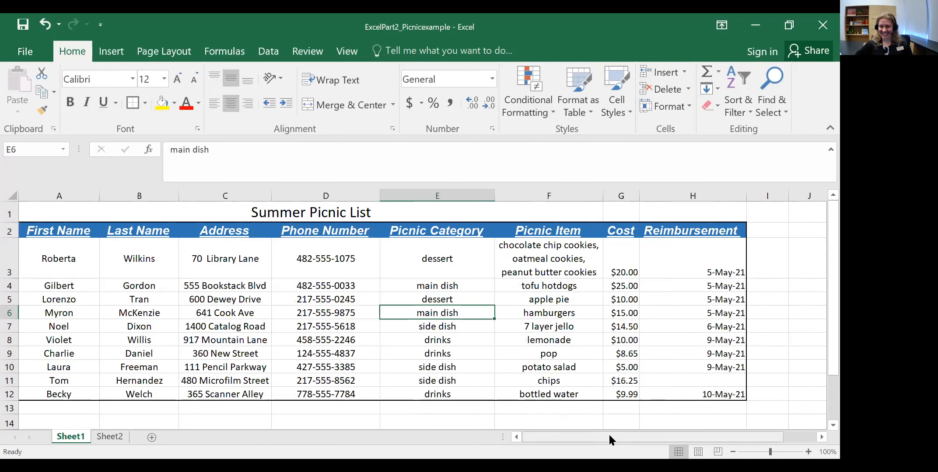
pyautogui.moveTo(624, 436); pyautogui.dragTo(658, 436)
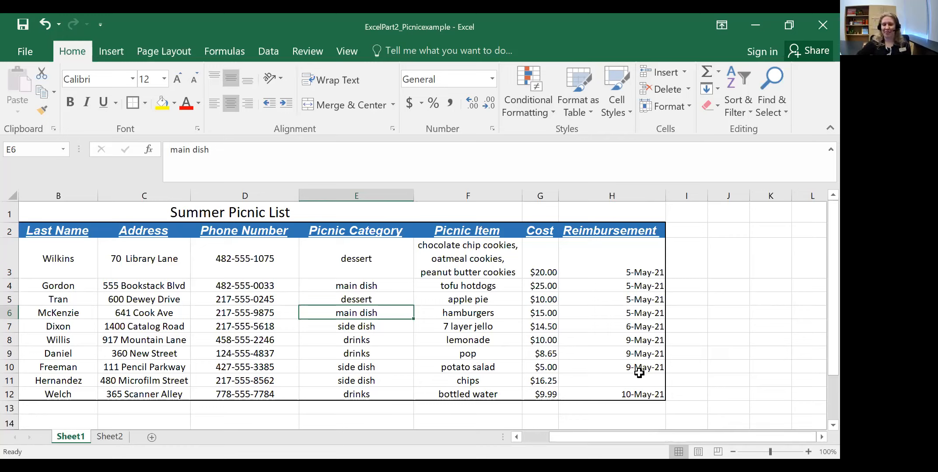
pyautogui.moveTo(601, 252); pyautogui.dragTo(606, 288)
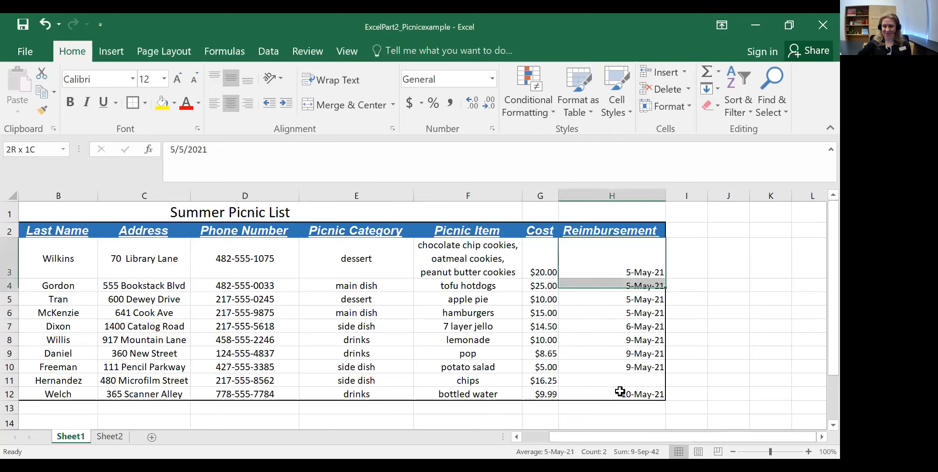
pyautogui.moveTo(620, 391); pyautogui.dragTo(620, 392)
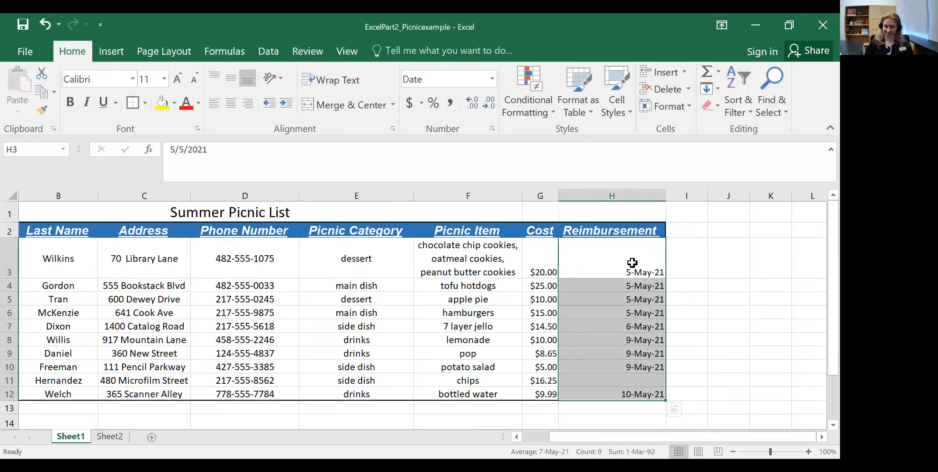
# Step: Examine the date types and the available locales in the Format Cells options for the reimbursement date in H3
pyautogui.click(630, 260)
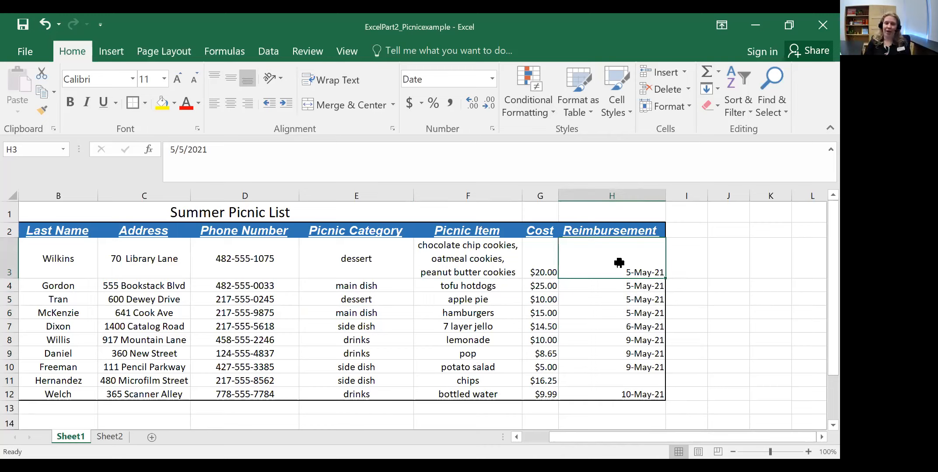
pyautogui.click(492, 129)
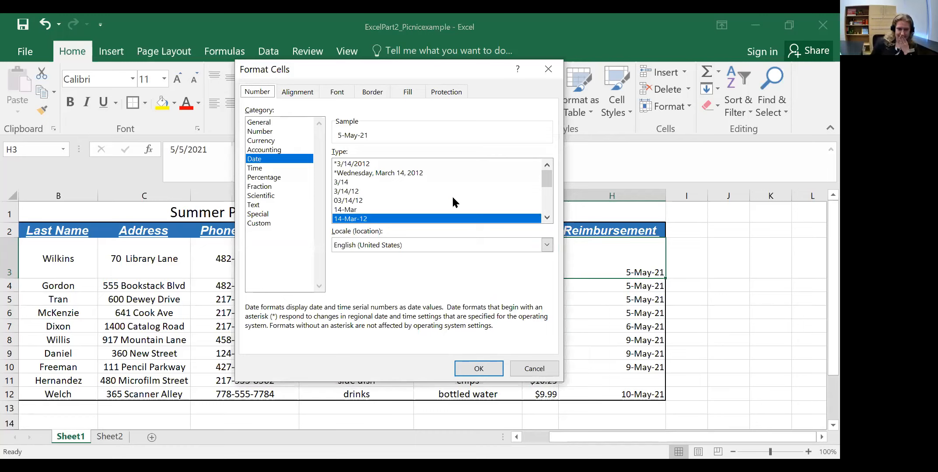
pyautogui.scroll(-1, 543, 177)
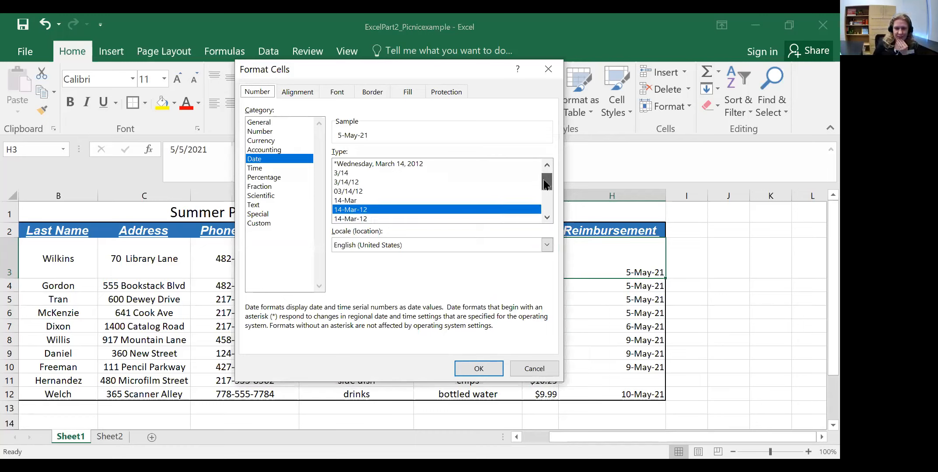
pyautogui.click(395, 241)
pyautogui.scroll(2, 465, 278)
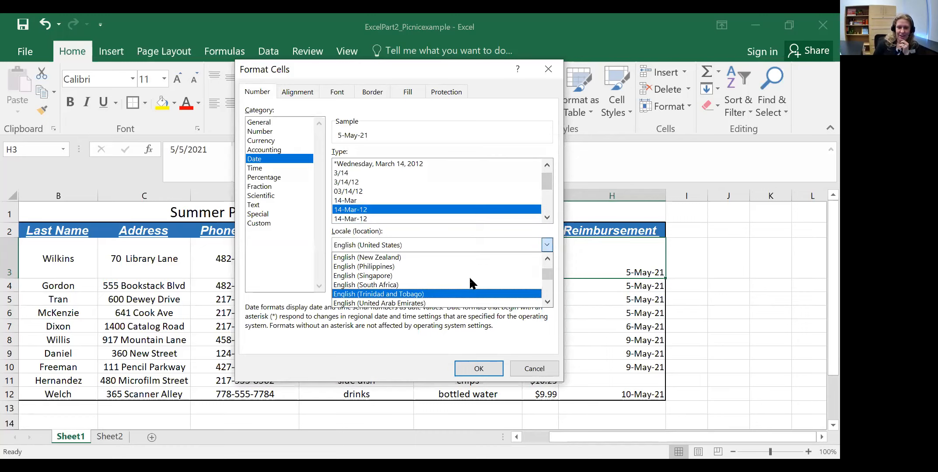
pyautogui.scroll(6, 470, 284)
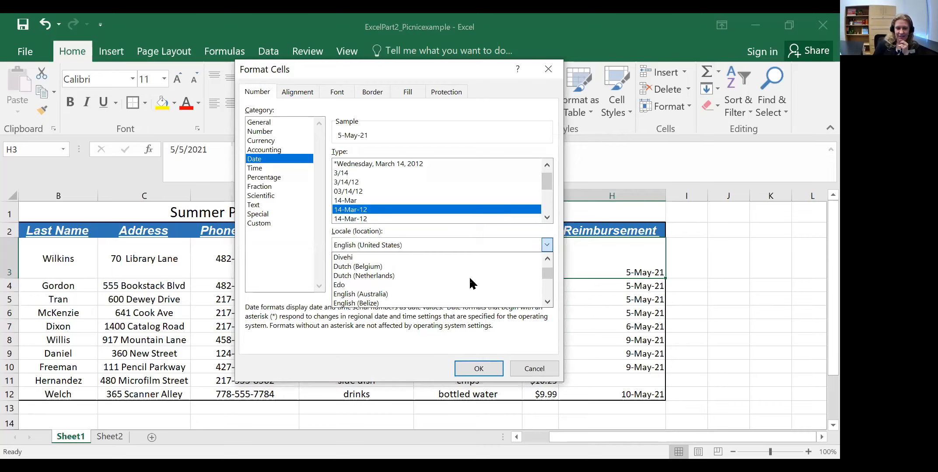
pyautogui.scroll(-2, 469, 277)
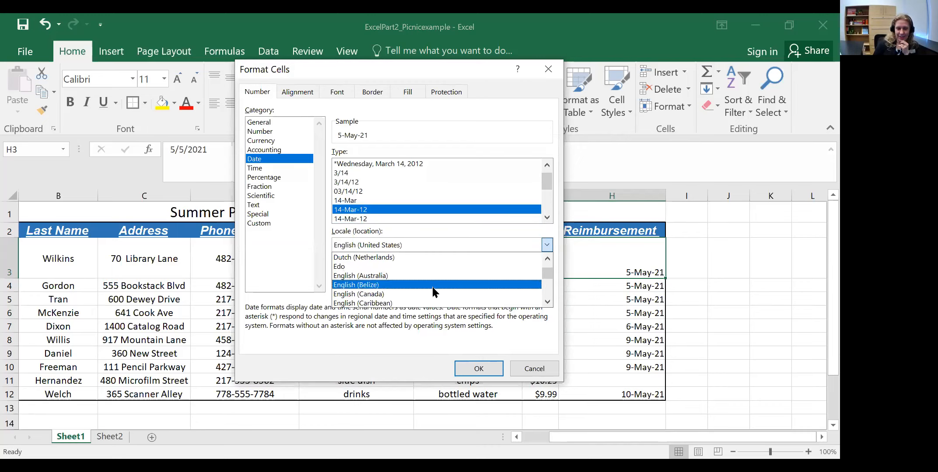
pyautogui.scroll(-2, 457, 284)
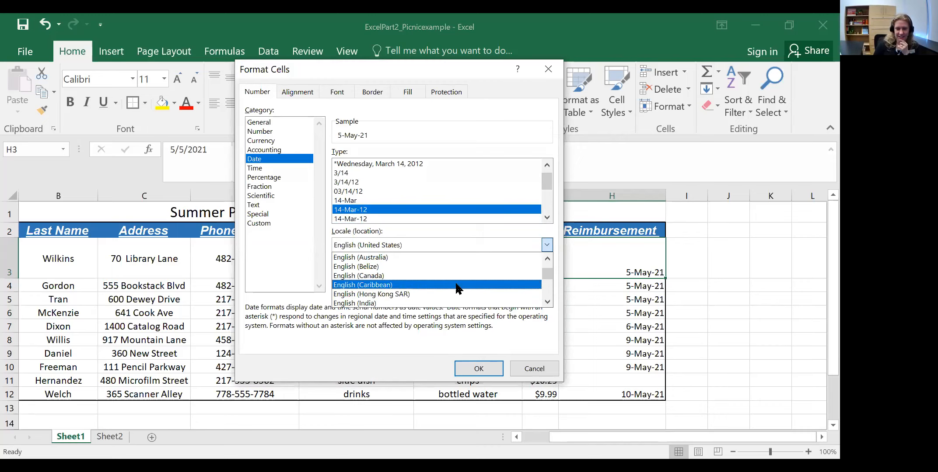
pyautogui.scroll(-2, 488, 274)
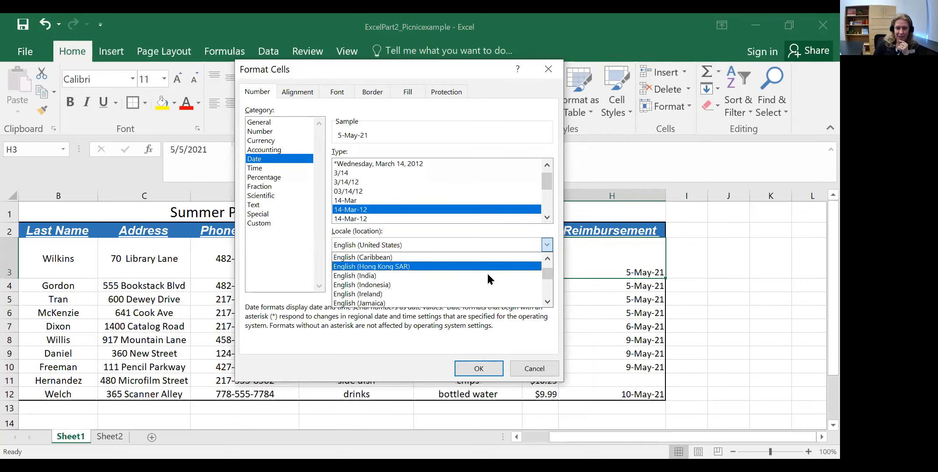
pyautogui.scroll(-2, 487, 279)
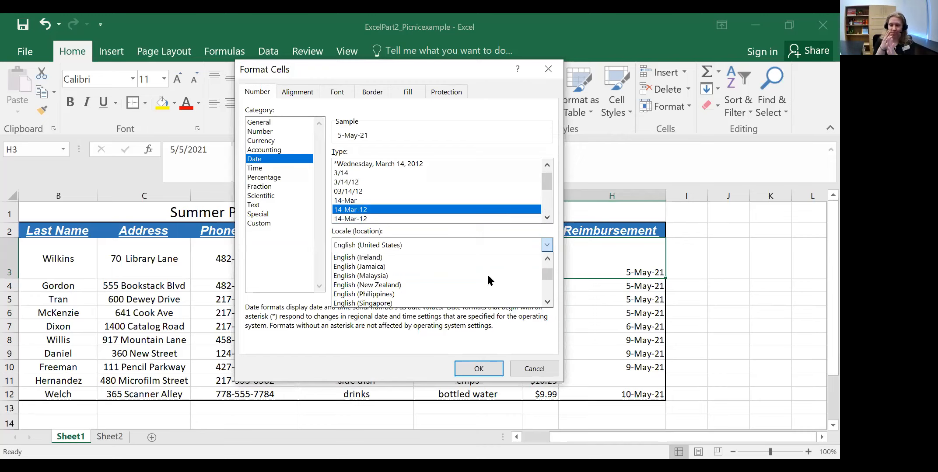
pyautogui.scroll(-1, 488, 281)
pyautogui.scroll(-2, 502, 274)
pyautogui.scroll(2, 547, 272)
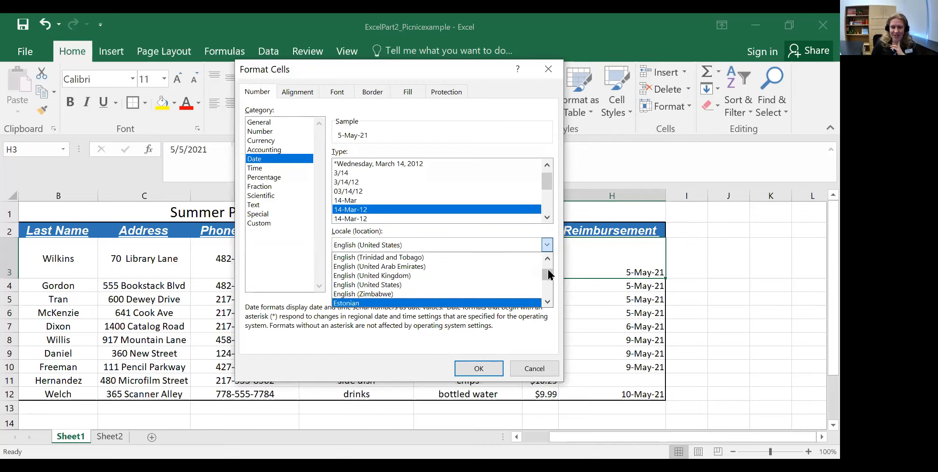
pyautogui.click(546, 245)
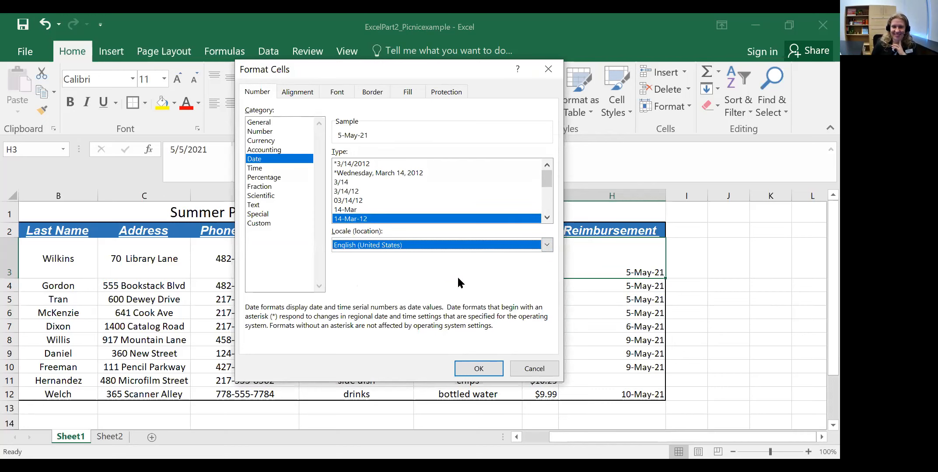
pyautogui.click(487, 370)
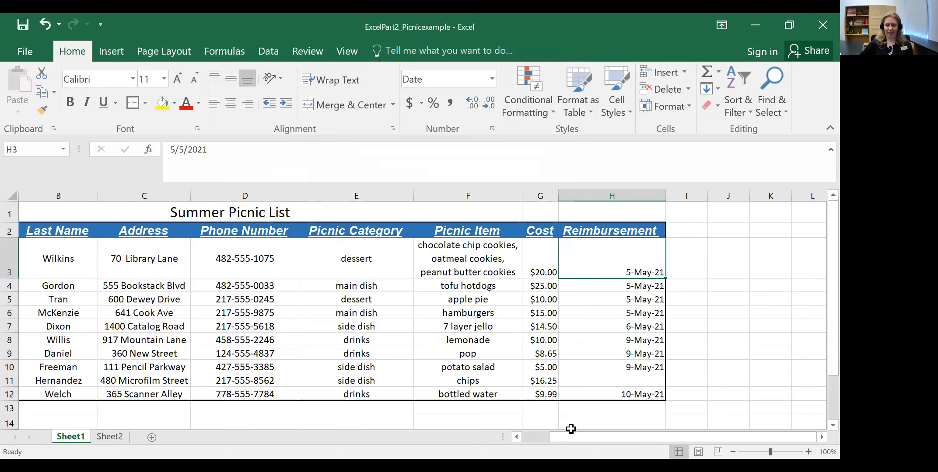
# Step: Unmerge the Summer Picnic List title and merge and center it across A1:H1, including the Cost and Reimbursement columns
pyautogui.hscroll(-1, 570, 429)
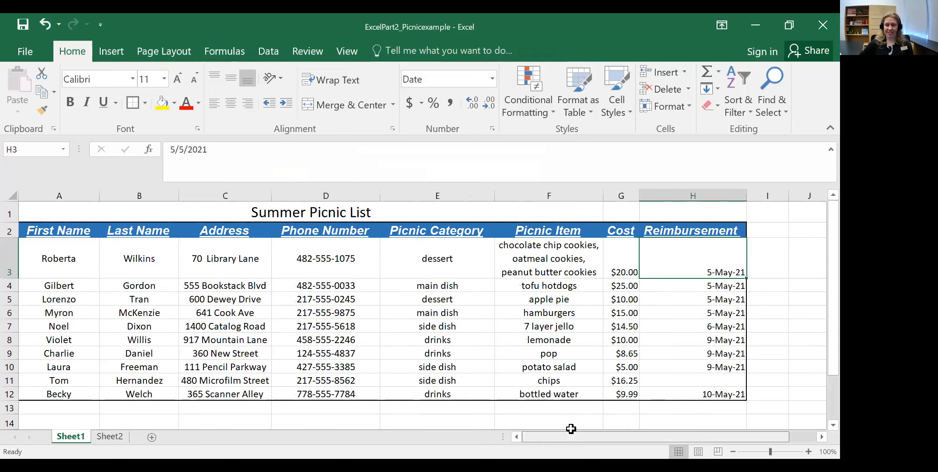
pyautogui.click(61, 212)
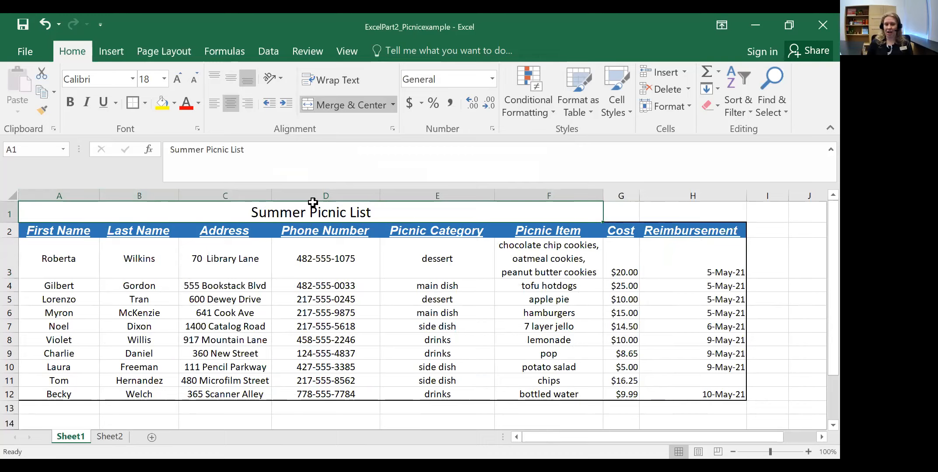
pyautogui.moveTo(609, 207); pyautogui.dragTo(658, 207)
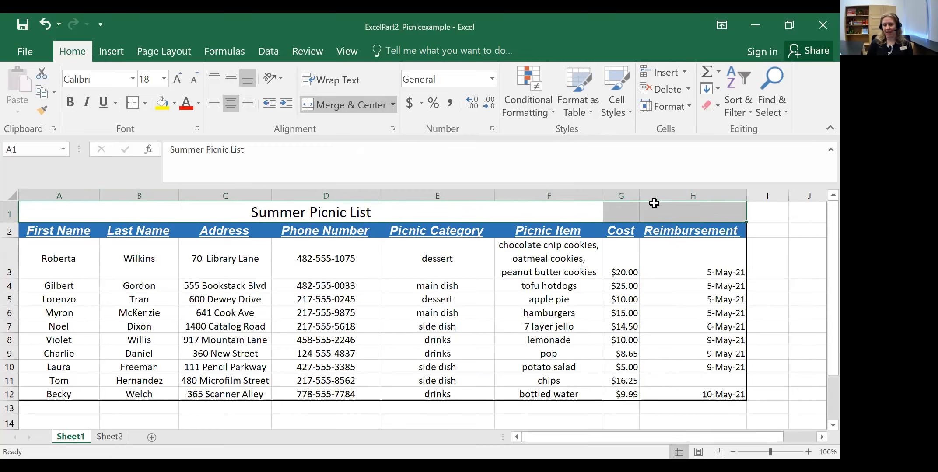
pyautogui.click(348, 102)
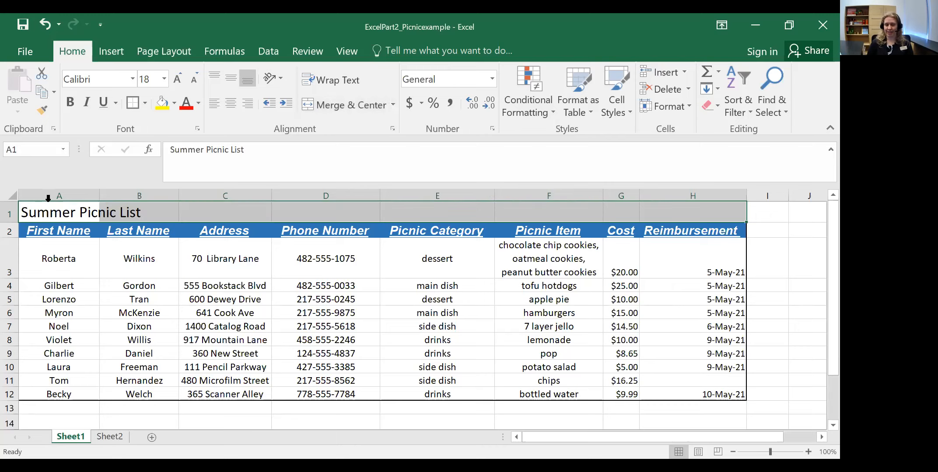
pyautogui.click(350, 97)
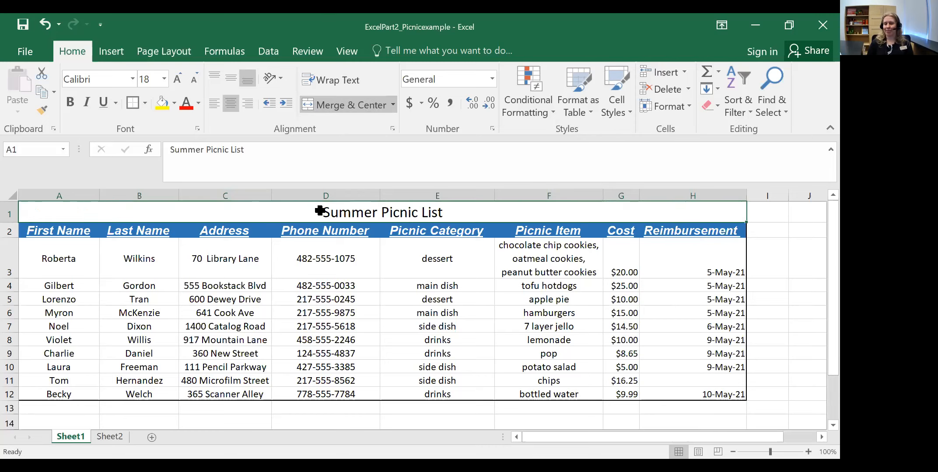
pyautogui.click(397, 278)
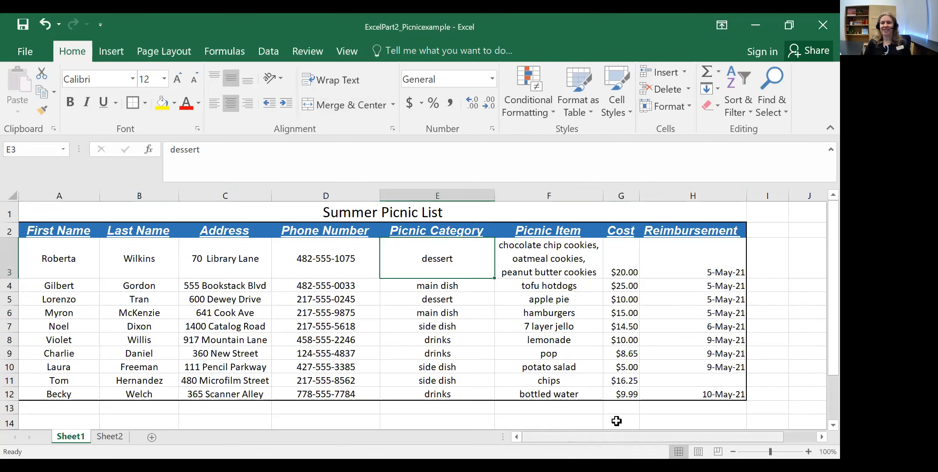
pyautogui.hscroll(1, 616, 421)
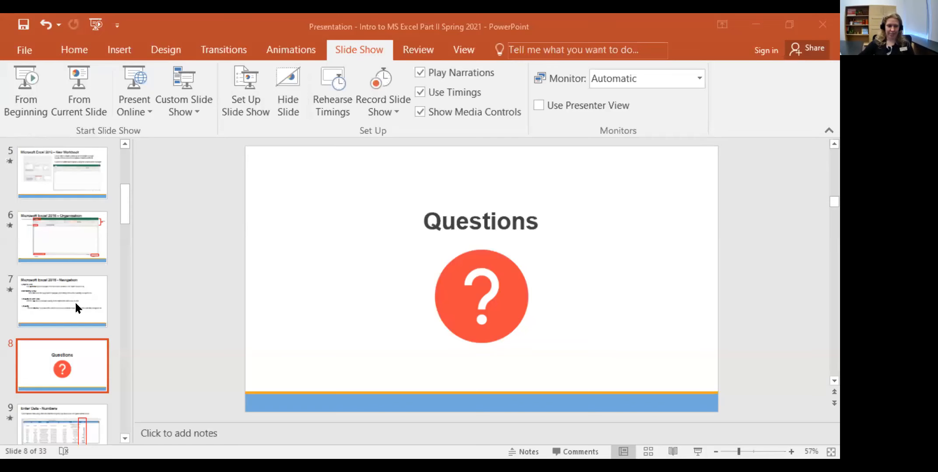
# Step: Look through the slides on entering and formatting numbers, and start the slide show from the current Questions slide
pyautogui.scroll(-5, 75, 301)
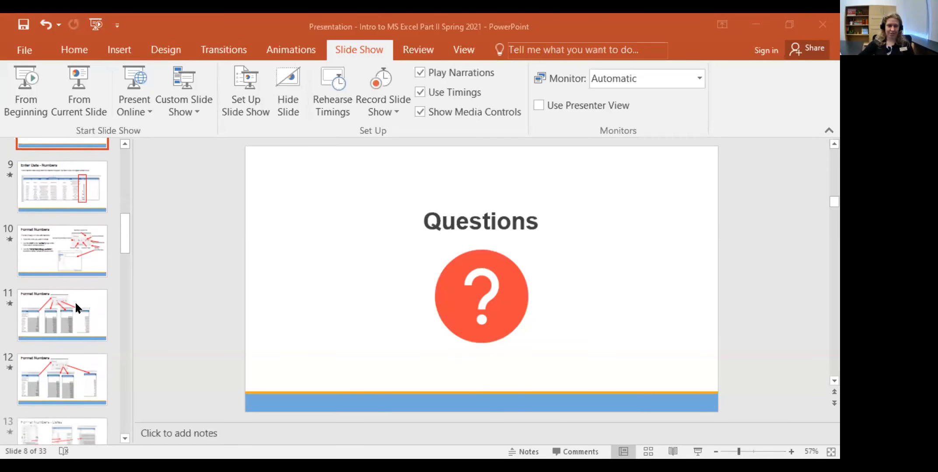
pyautogui.scroll(-2, 72, 294)
pyautogui.scroll(2, 56, 229)
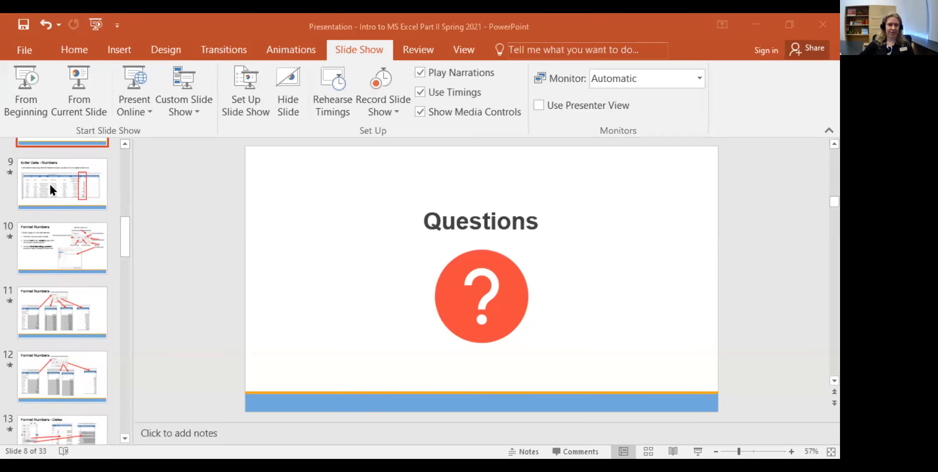
pyautogui.click(70, 87)
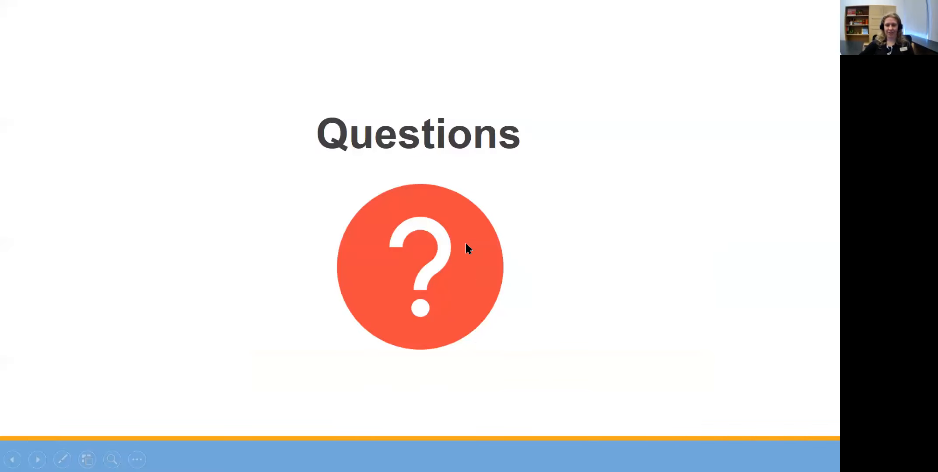
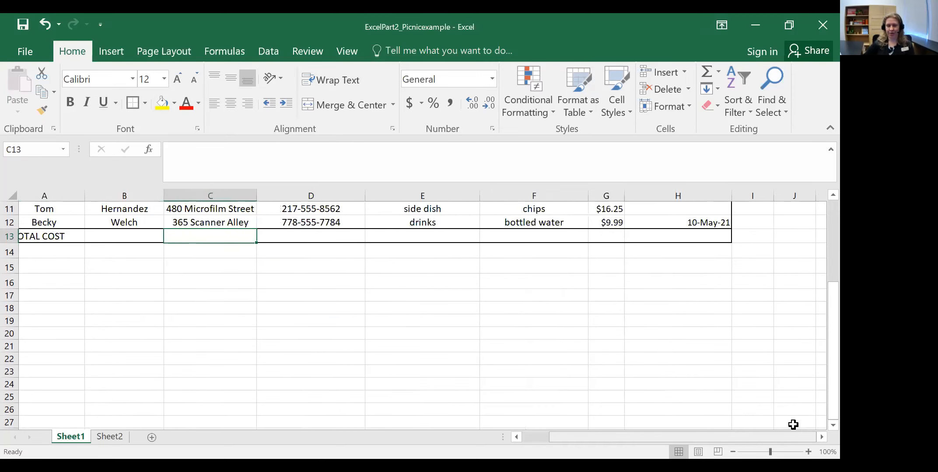
# Step: Start an addition formula for the total cost in G13 with =(G3+G4+G5
pyautogui.scroll(2, 477, 242)
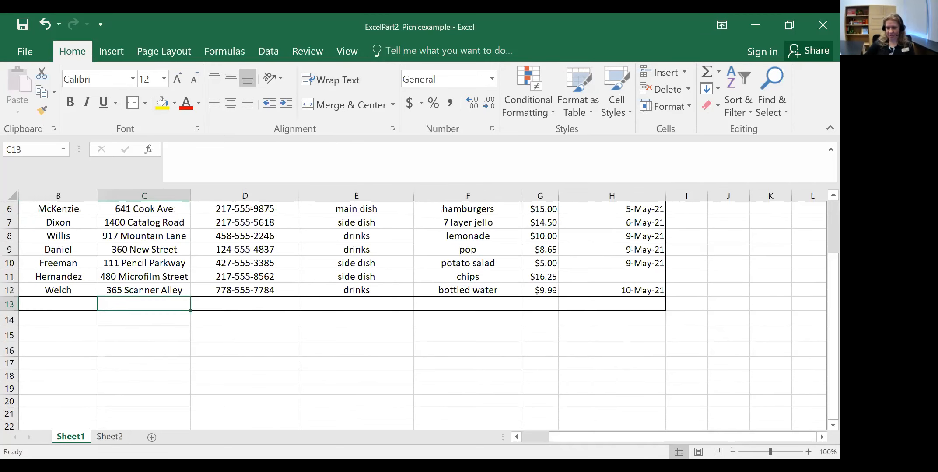
pyautogui.click(732, 452)
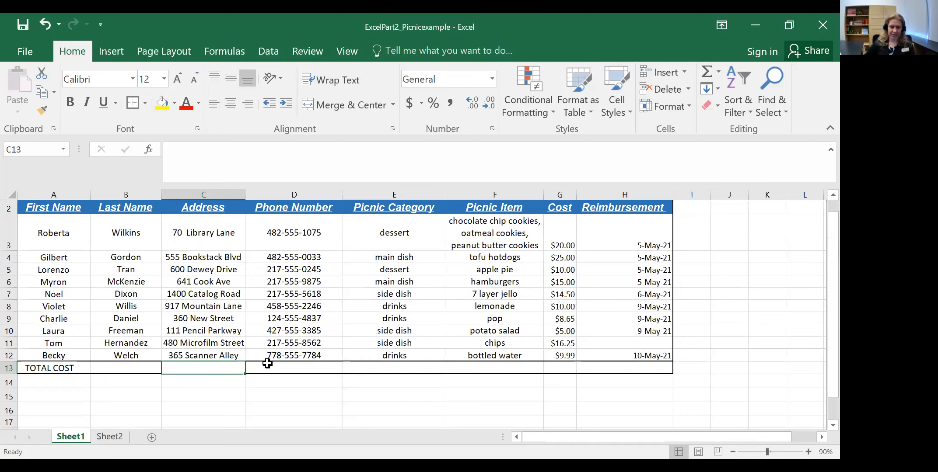
pyautogui.click(564, 366)
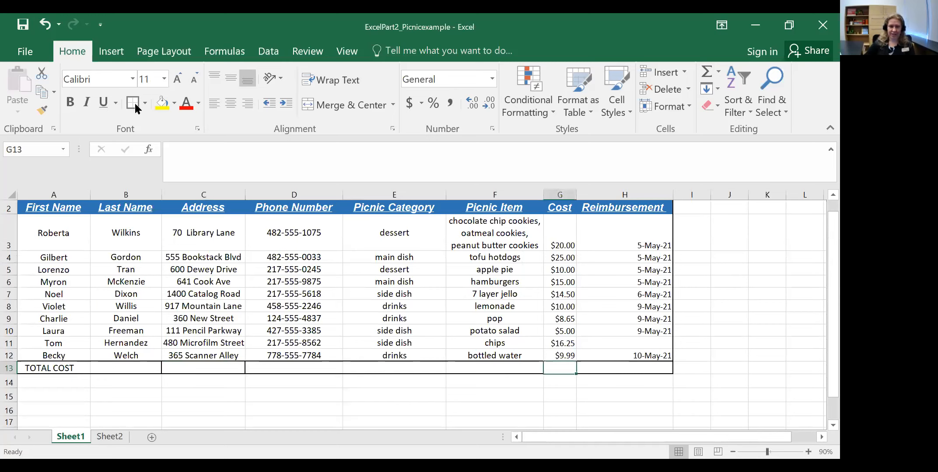
pyautogui.click(558, 409)
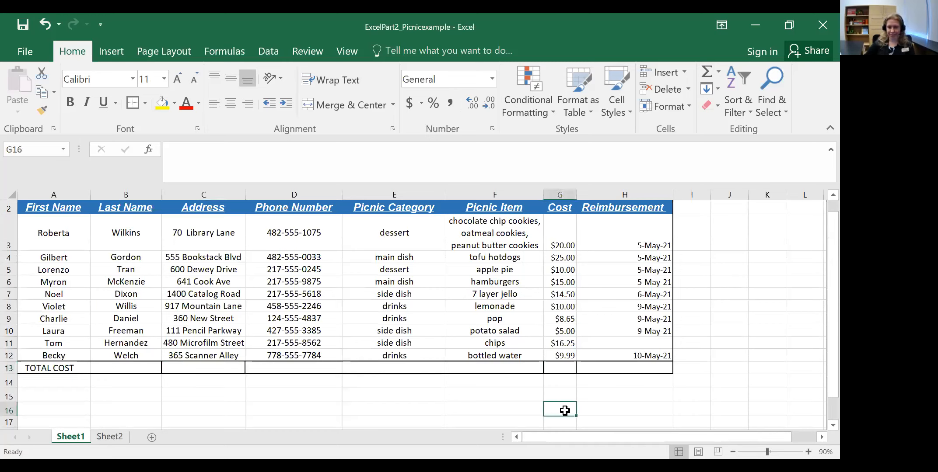
pyautogui.click(567, 371)
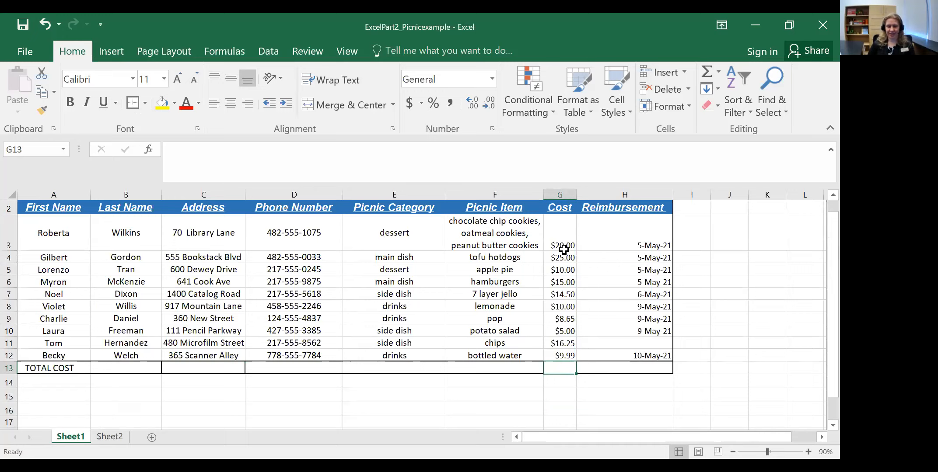
pyautogui.click(245, 157)
pyautogui.write('=')
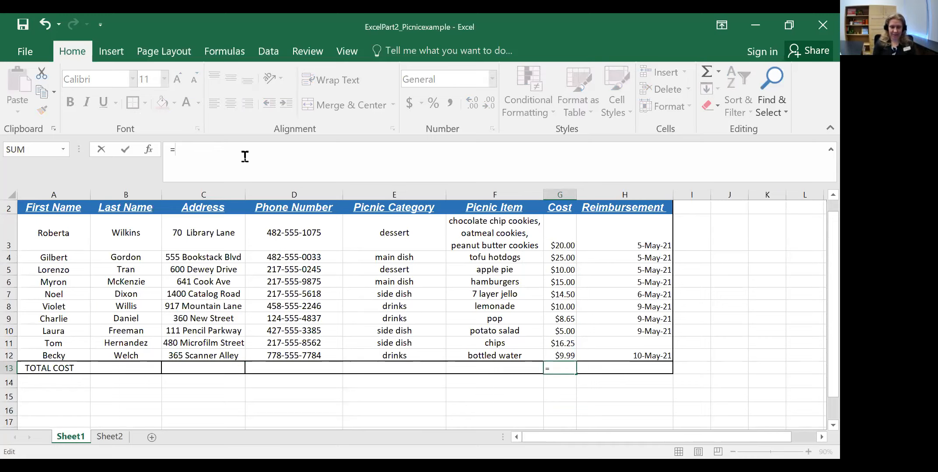
pyautogui.write('(')
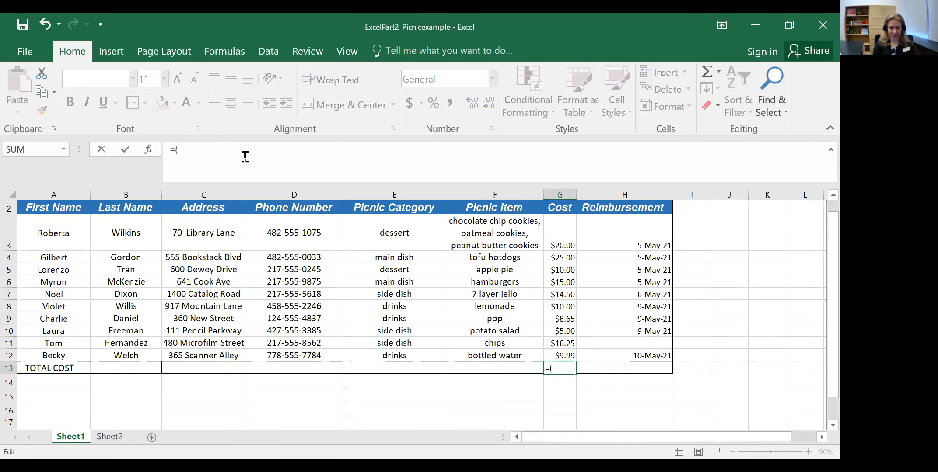
pyautogui.write('G3')
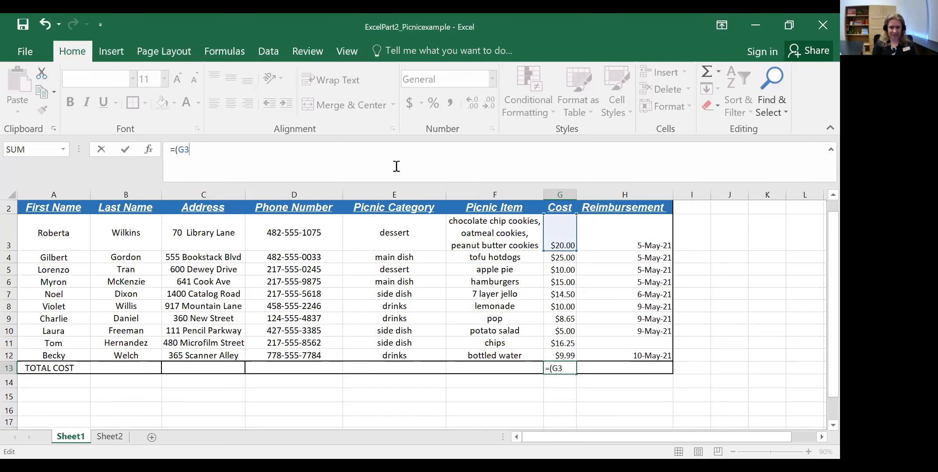
pyautogui.write('+G2')
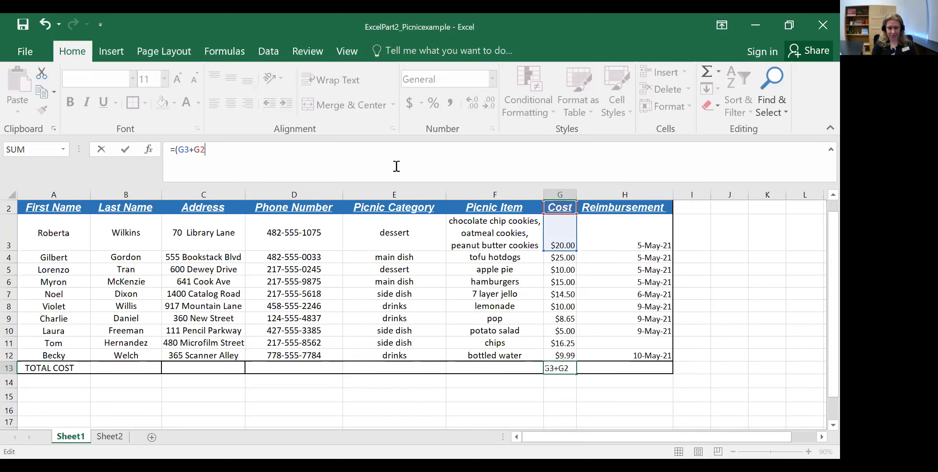
pyautogui.press('BackSpace')
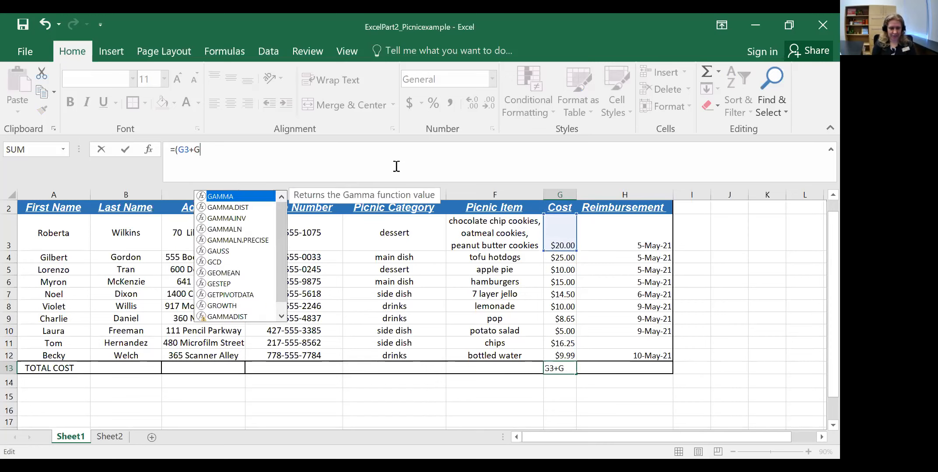
pyautogui.write('4')
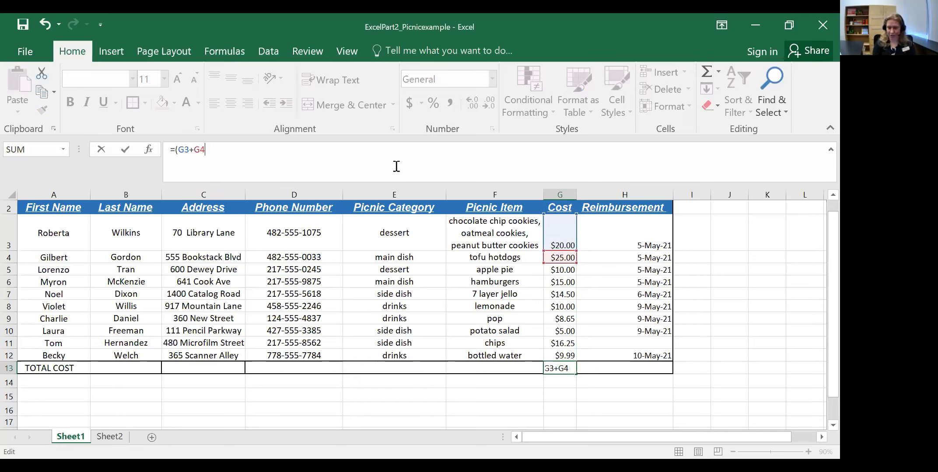
pyautogui.write('+')
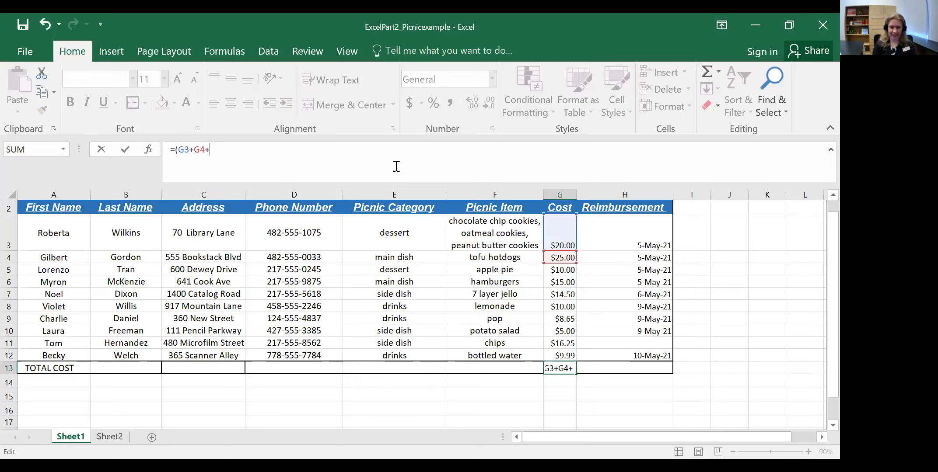
pyautogui.write('G5')
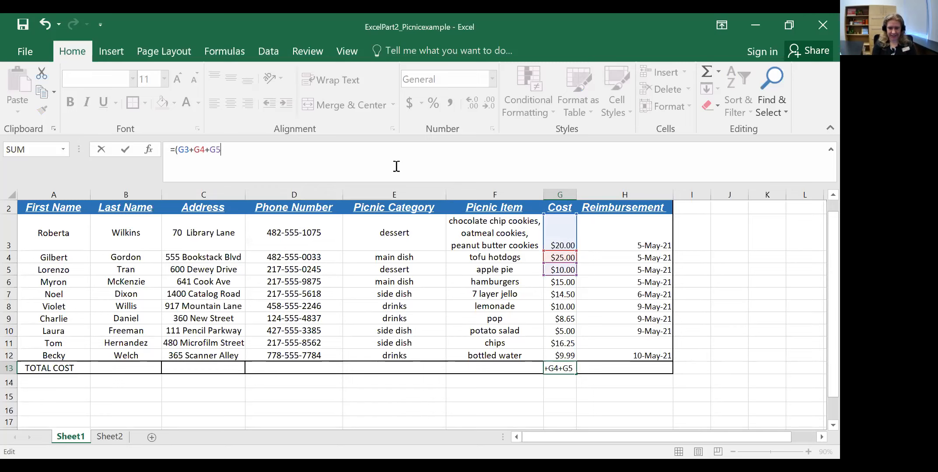
# Step: Extend the G13 addition formula with cells G6 through G12, close the parenthesis and enter it
pyautogui.write('+')
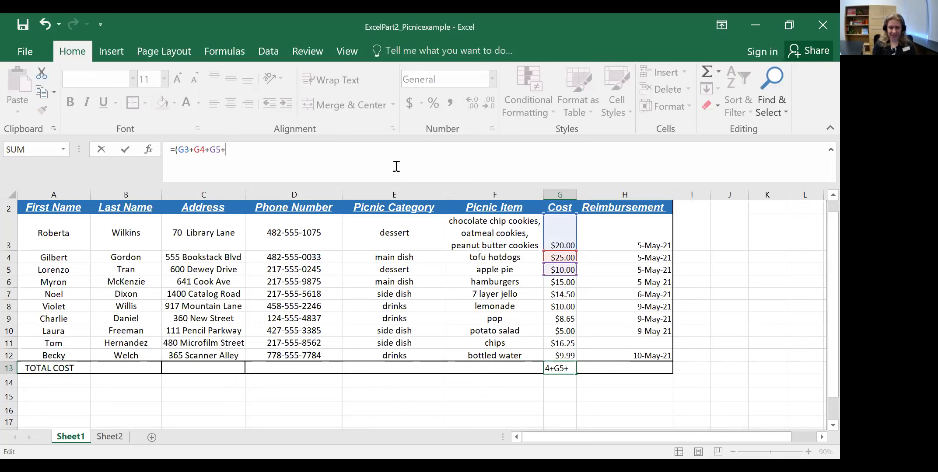
pyautogui.write('G6+G7+G8+G9+')
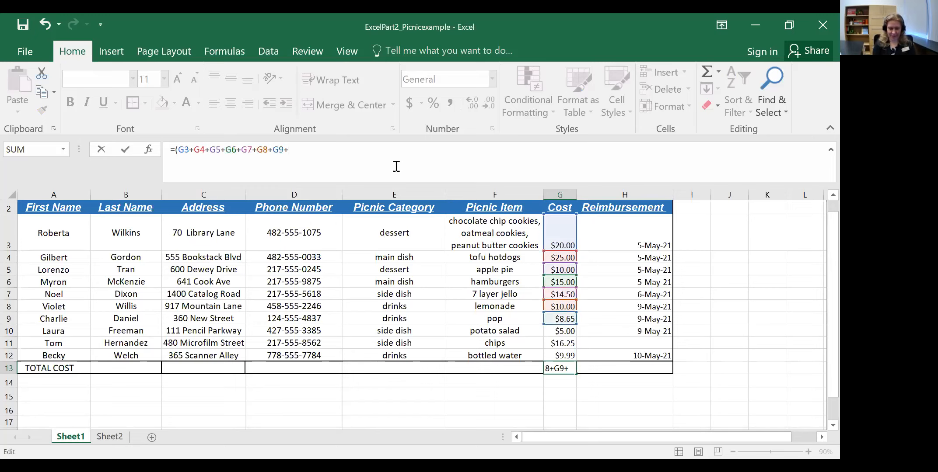
pyautogui.write('G10+G11+')
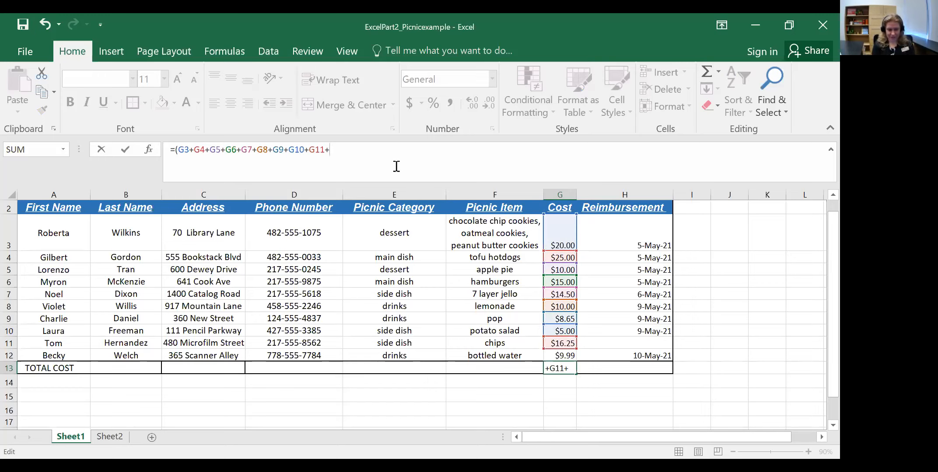
pyautogui.write('g12)')
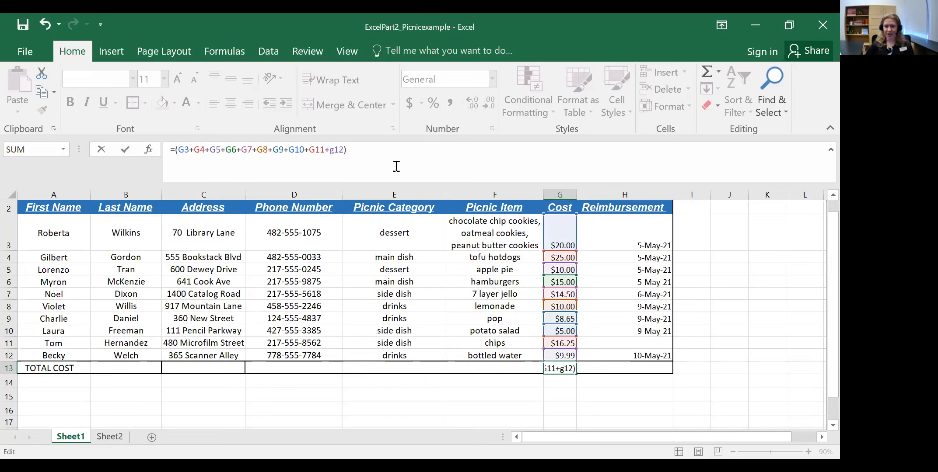
pyautogui.moveTo(347, 150); pyautogui.dragTo(332, 149)
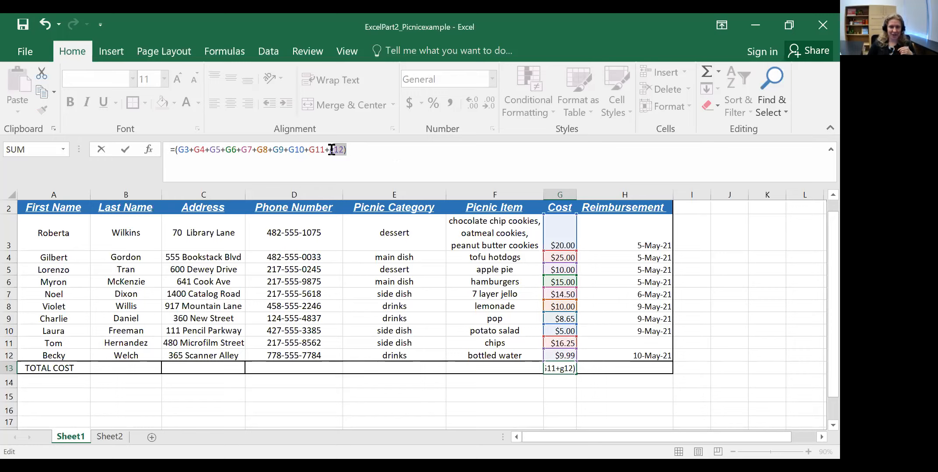
pyautogui.click(353, 150)
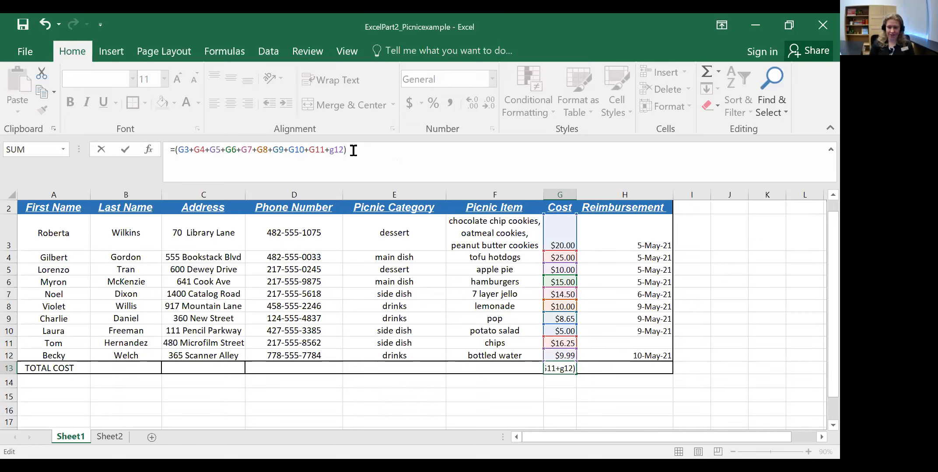
pyautogui.press('Return')
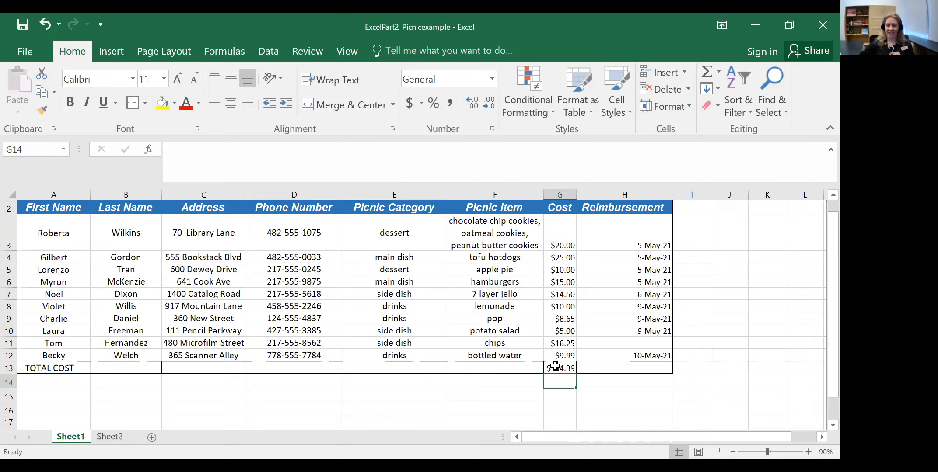
# Step: Review the addition formula in the total cost cell G13 and clear it from the cell
pyautogui.press('Up')
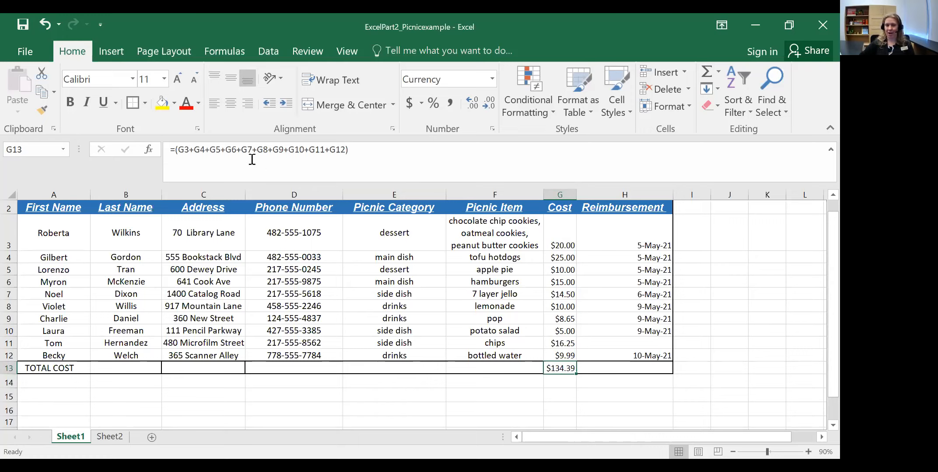
pyautogui.moveTo(166, 150); pyautogui.dragTo(367, 150)
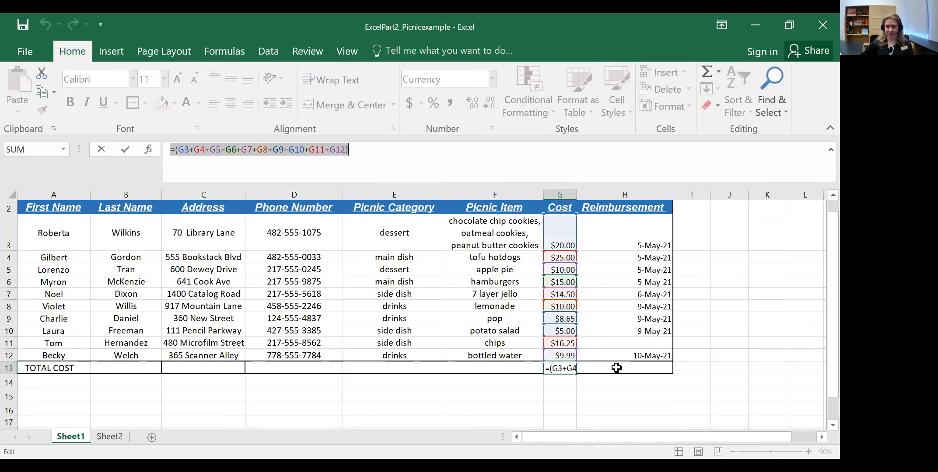
pyautogui.click(561, 363)
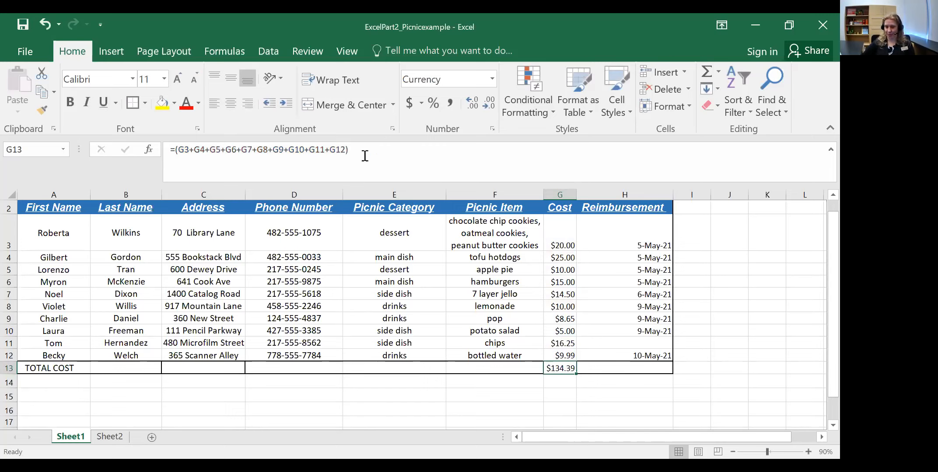
pyautogui.moveTo(365, 156); pyautogui.dragTo(168, 144)
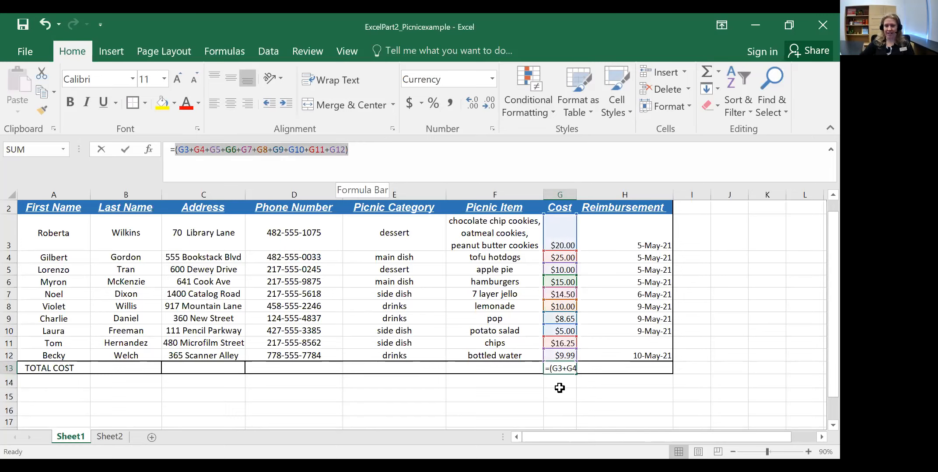
pyautogui.press('Escape')
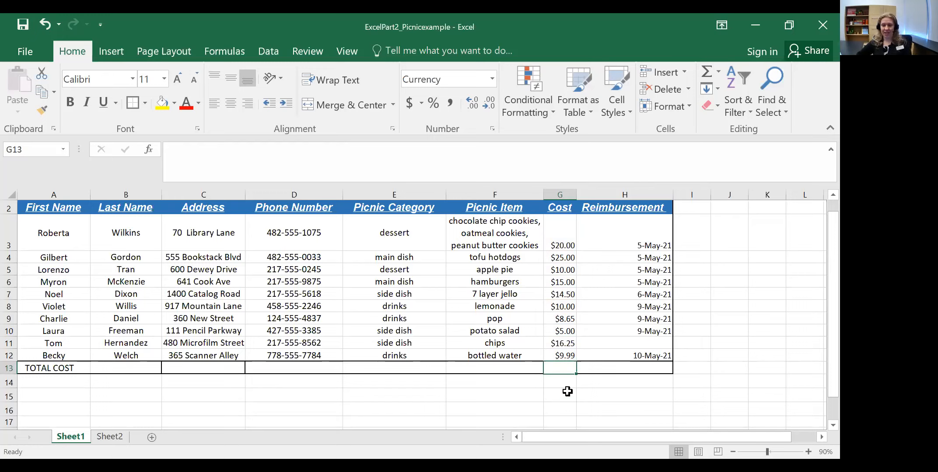
# Step: Start a new formula in G13 with =(G3+ and add cells G4 through G12 by picking them individually in the Cost column
pyautogui.click(197, 155)
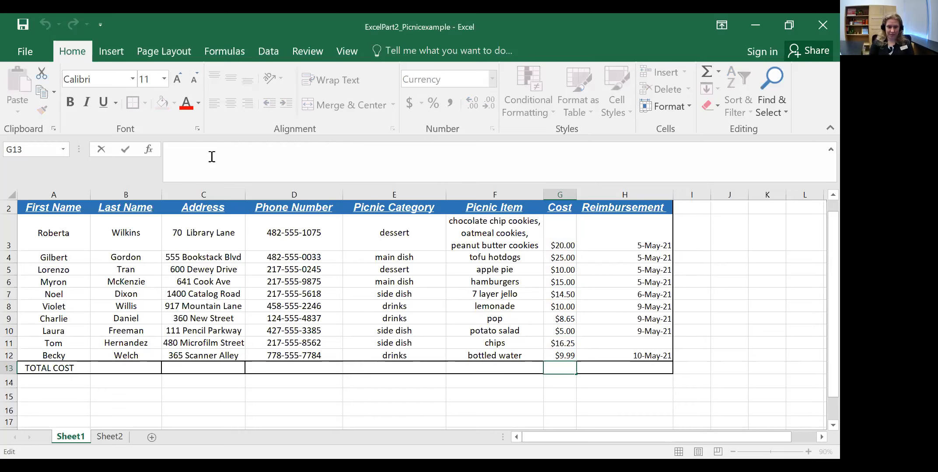
pyautogui.write('=(')
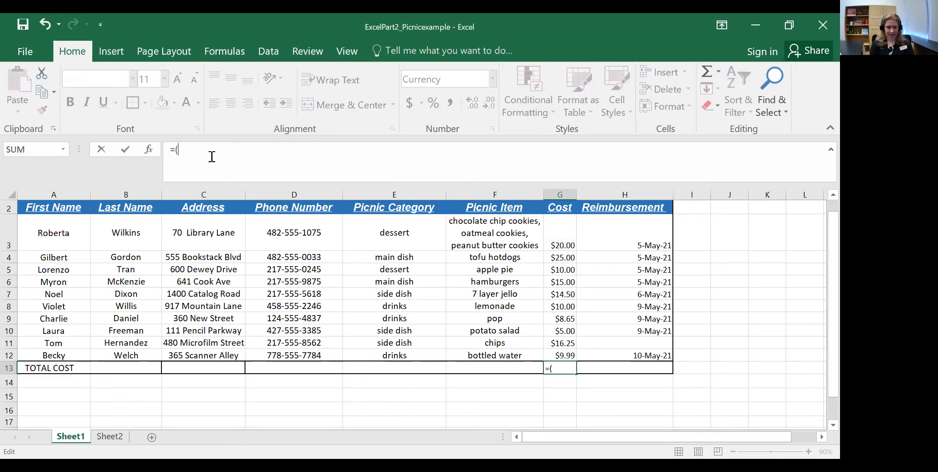
pyautogui.write('G3')
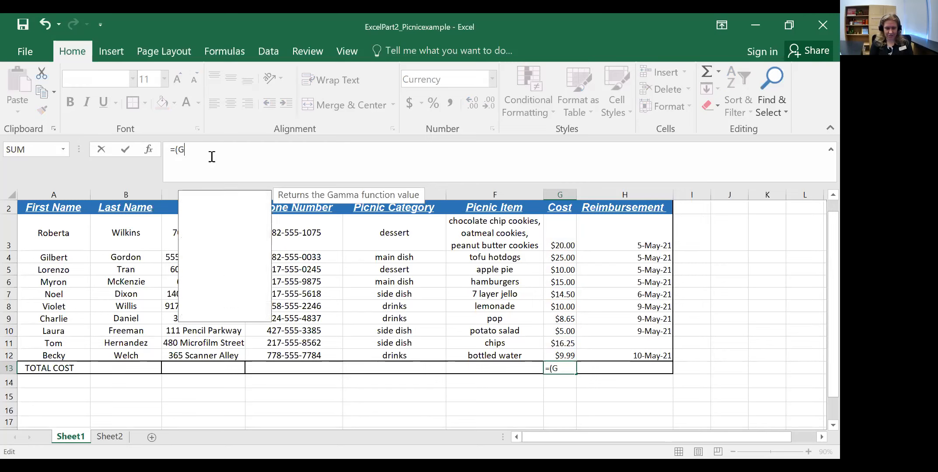
pyautogui.write('+')
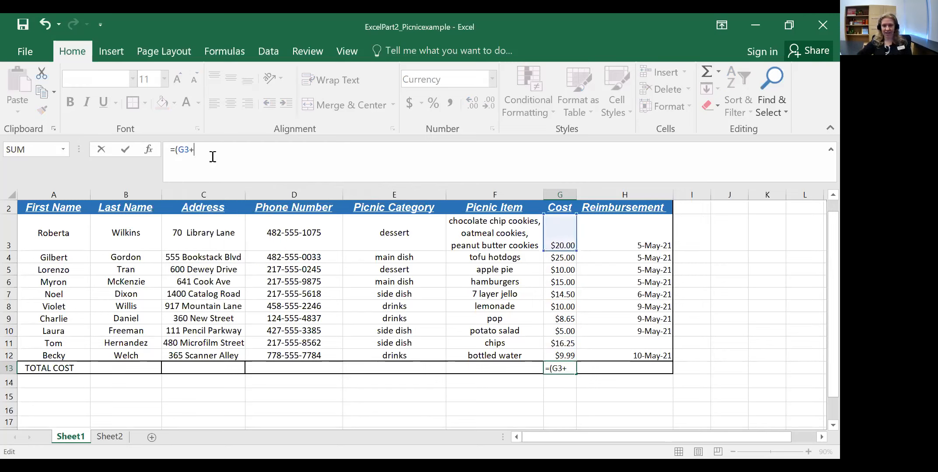
pyautogui.click(567, 256)
pyautogui.keyDown('ctrl'); pyautogui.click(564, 270); pyautogui.keyUp('ctrl')
pyautogui.keyDown('ctrl'); pyautogui.click(562, 282); pyautogui.keyUp('ctrl')
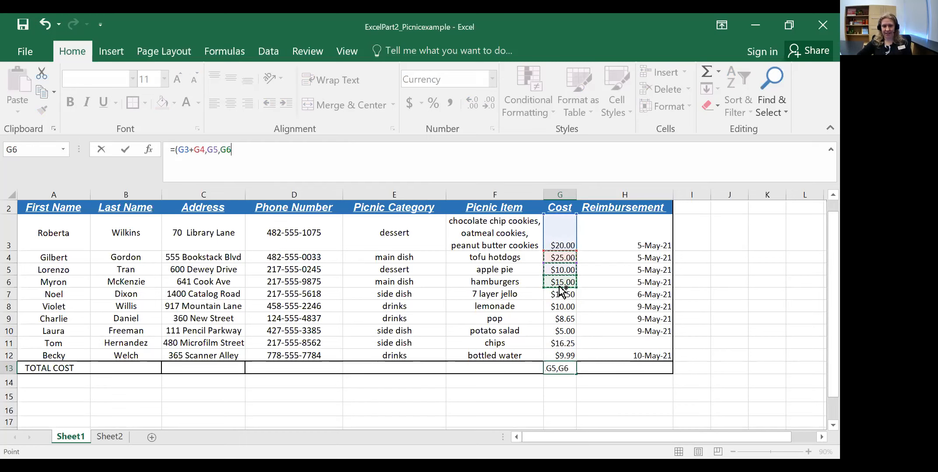
pyautogui.keyDown('ctrl'); pyautogui.click(562, 296); pyautogui.keyUp('ctrl')
pyautogui.keyDown('ctrl'); pyautogui.click(563, 307); pyautogui.keyUp('ctrl')
pyautogui.keyDown('ctrl'); pyautogui.click(565, 319); pyautogui.keyUp('ctrl')
pyautogui.keyDown('ctrl'); pyautogui.click(564, 331); pyautogui.keyUp('ctrl')
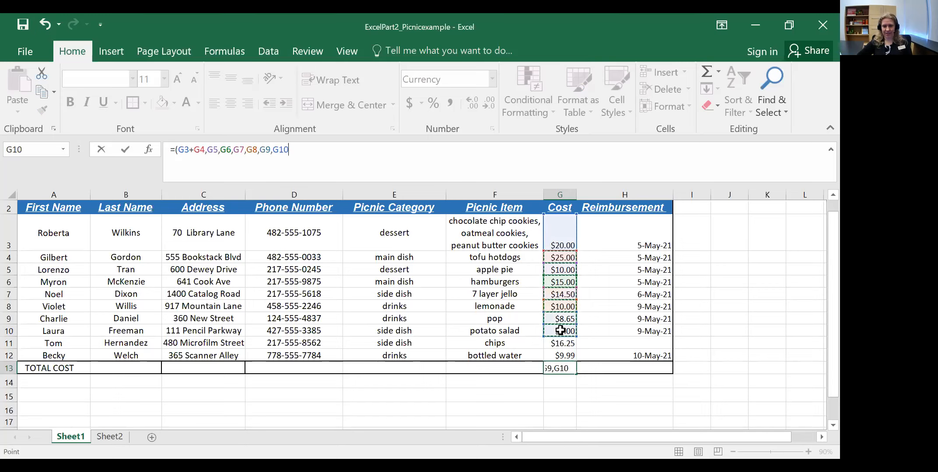
pyautogui.keyDown('ctrl'); pyautogui.click(566, 344); pyautogui.keyUp('ctrl')
pyautogui.keyDown('ctrl'); pyautogui.click(563, 356); pyautogui.keyUp('ctrl')
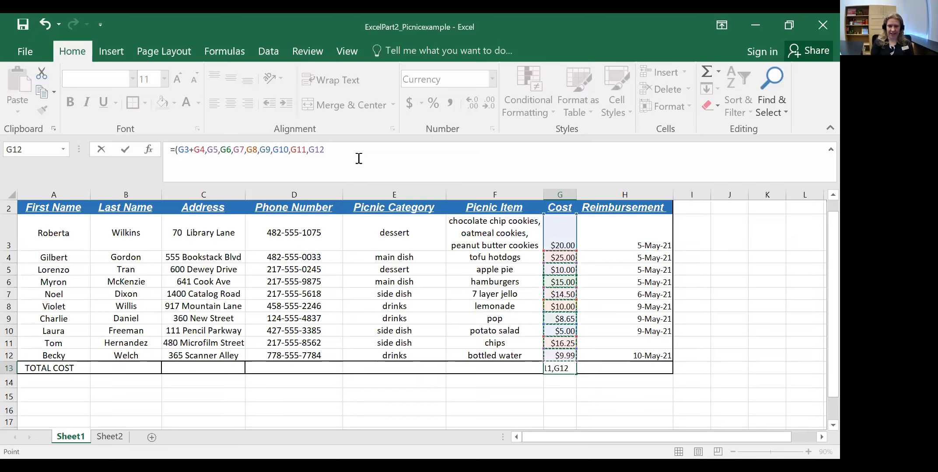
# Step: Close the G13 formula's parenthesis, replace the plus sign after G3 with a comma, and enter the formula
pyautogui.write(')')
pyautogui.click(192, 150)
pyautogui.press('BackSpace')
pyautogui.write(',')
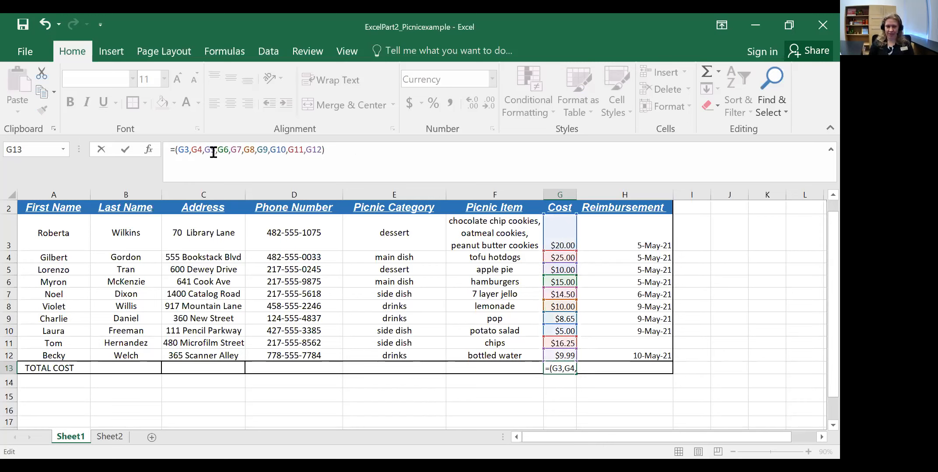
pyautogui.click(560, 367)
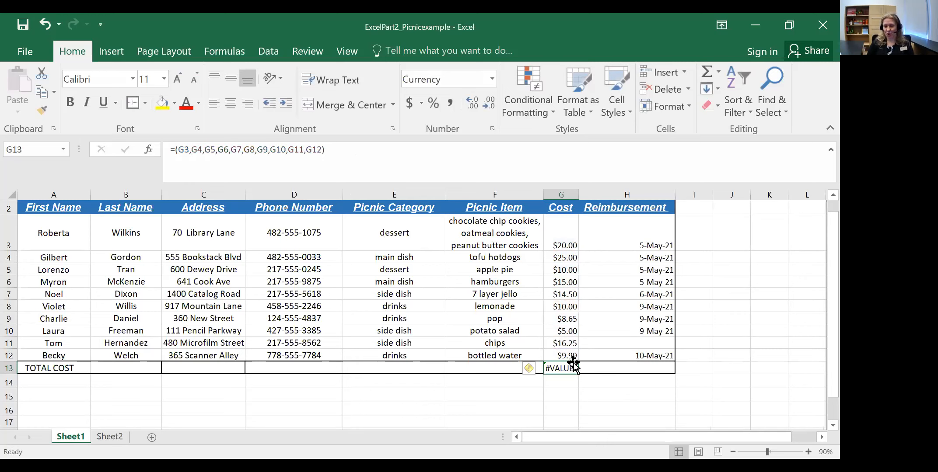
# Step: Replace the comma-separated formula in total cost cell G13 with =(G3+G4+G5), picking cells G4 and G5 in the Cost column, and enter it
pyautogui.click(191, 152)
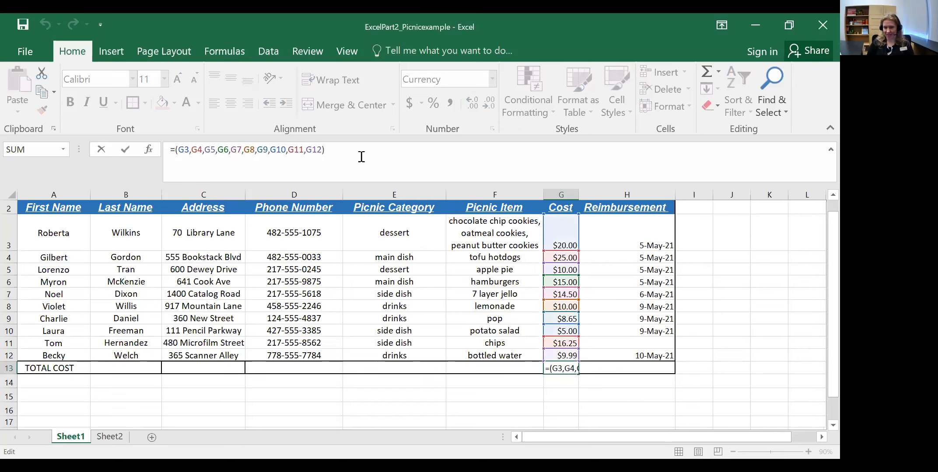
pyautogui.moveTo(331, 149); pyautogui.dragTo(166, 148)
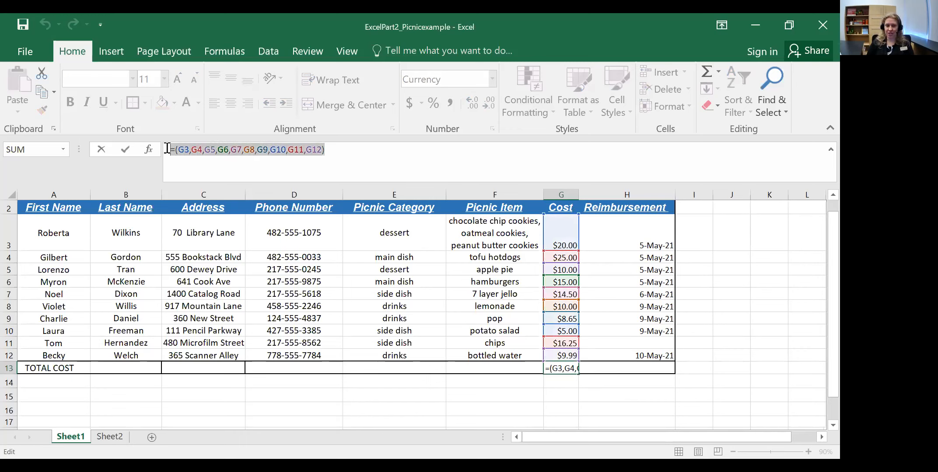
pyautogui.write('=')
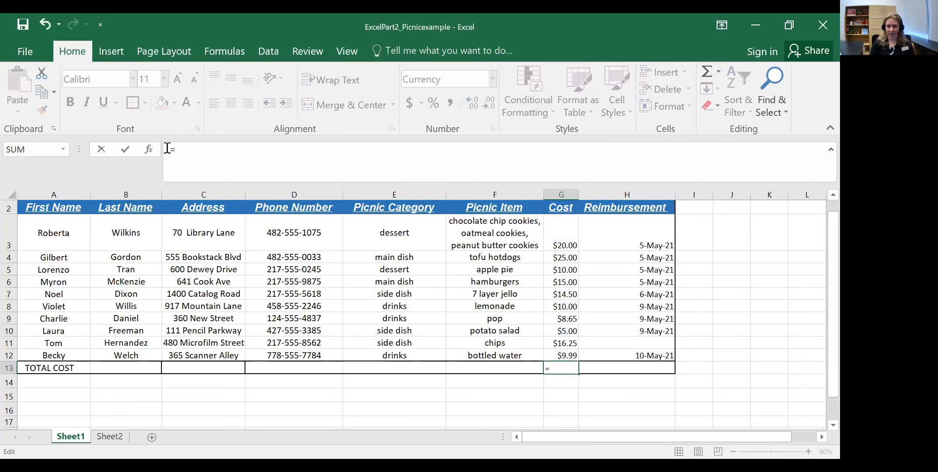
pyautogui.write('(')
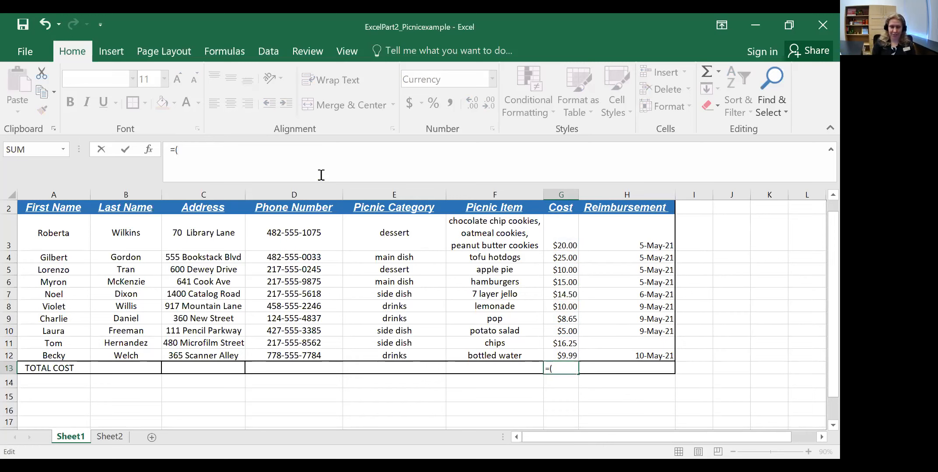
pyautogui.write('G3+')
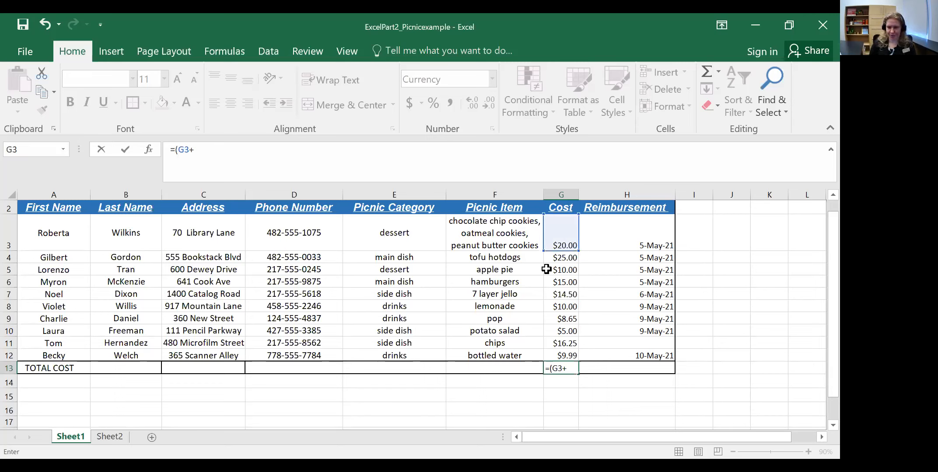
pyautogui.click(556, 258)
pyautogui.write('+')
pyautogui.click(550, 269)
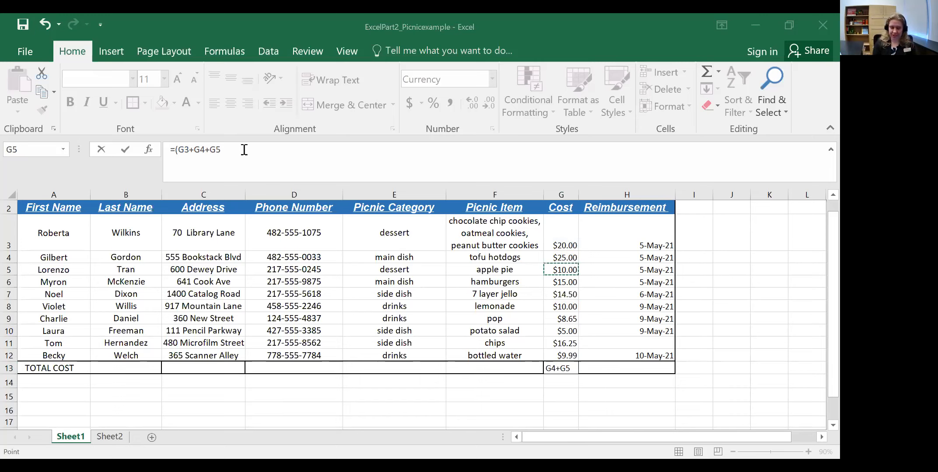
pyautogui.write(')')
pyautogui.press('Return')
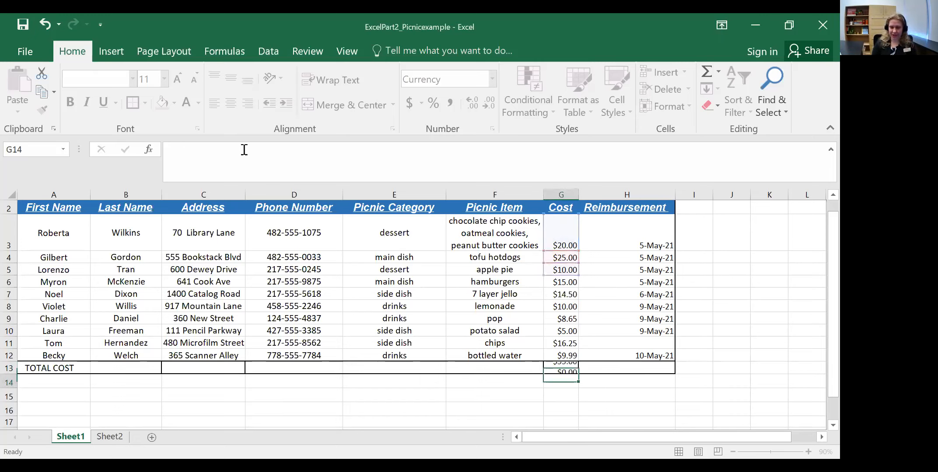
# Step: Clear the existing formula from cell G13 in the TOTAL COST row
pyautogui.click(562, 237)
pyautogui.click(566, 252)
pyautogui.click(565, 269)
pyautogui.click(572, 369)
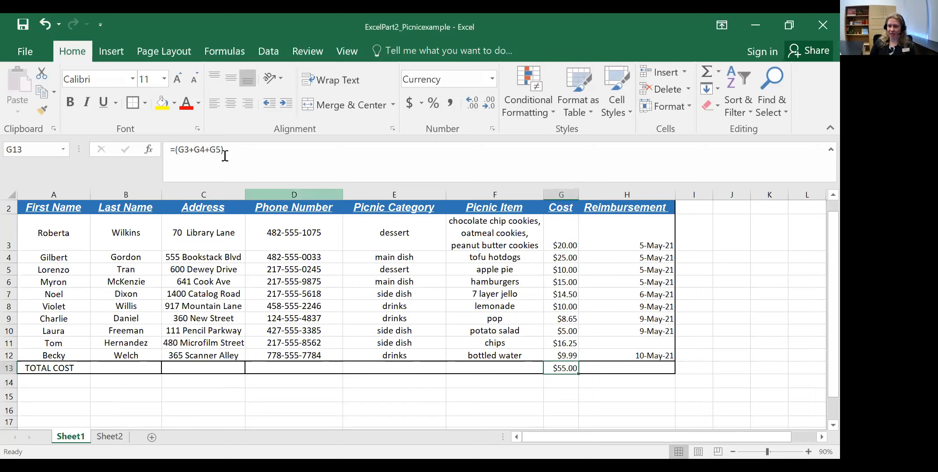
pyautogui.moveTo(227, 153); pyautogui.dragTo(166, 150)
pyautogui.press('BackSpace')
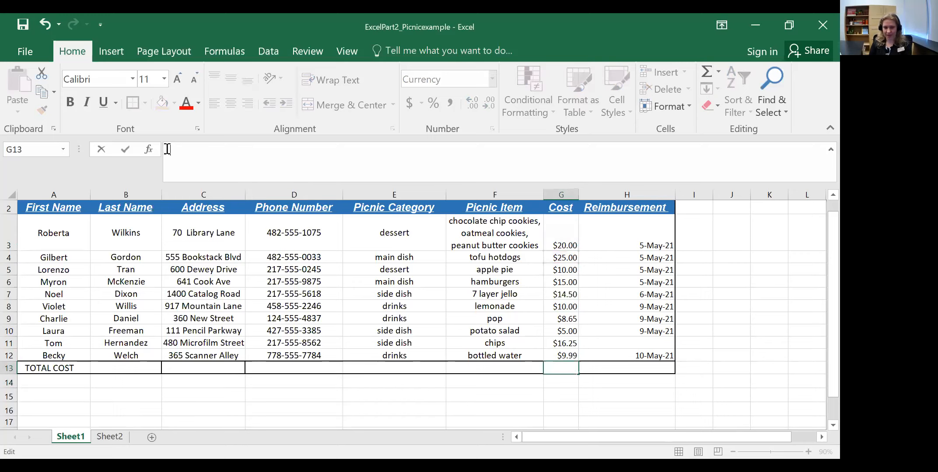
pyautogui.click(573, 394)
pyautogui.click(575, 371)
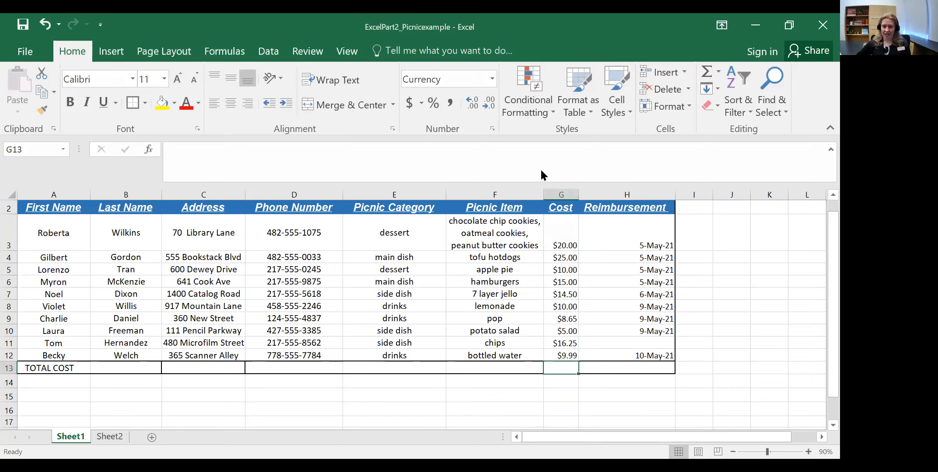
# Step: Enter the formula =(G3+G4+G5) in cell G13 to add the first three costs
pyautogui.click(205, 159)
pyautogui.write('=')
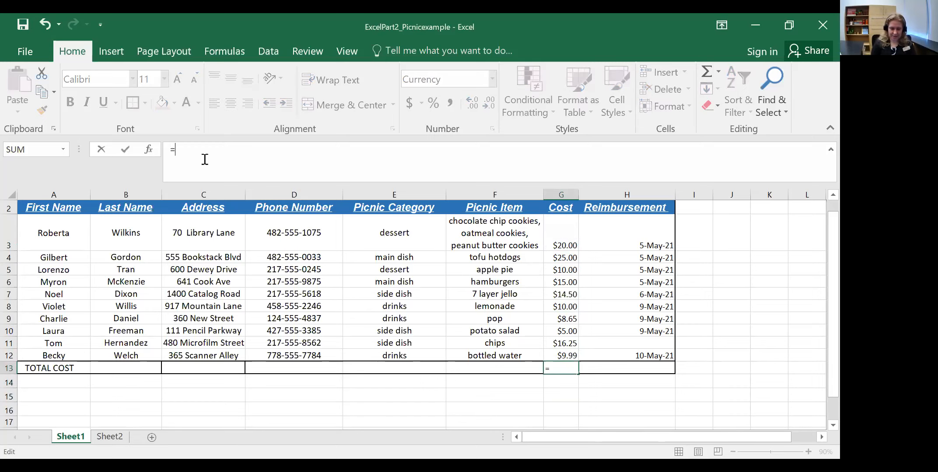
pyautogui.write('(G')
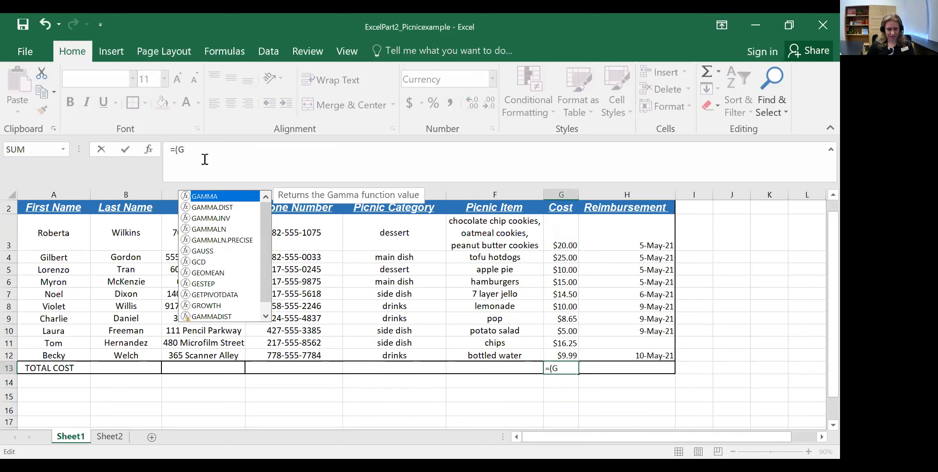
pyautogui.write('3')
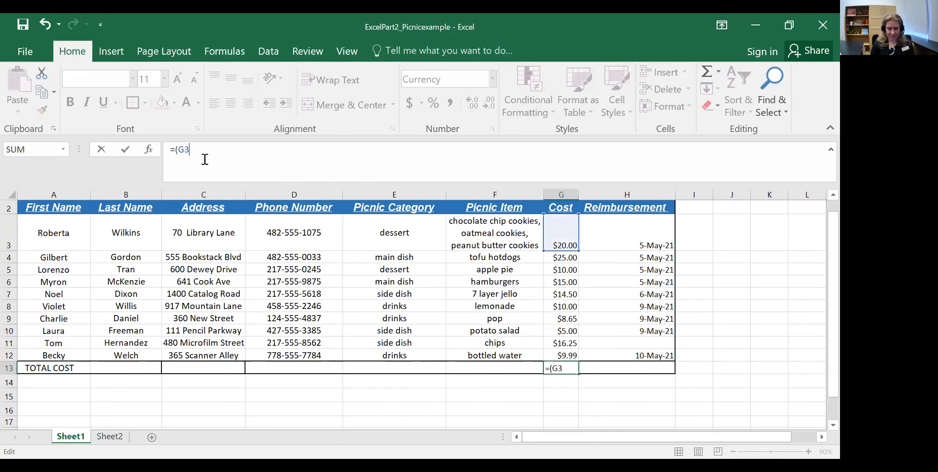
pyautogui.write('+G')
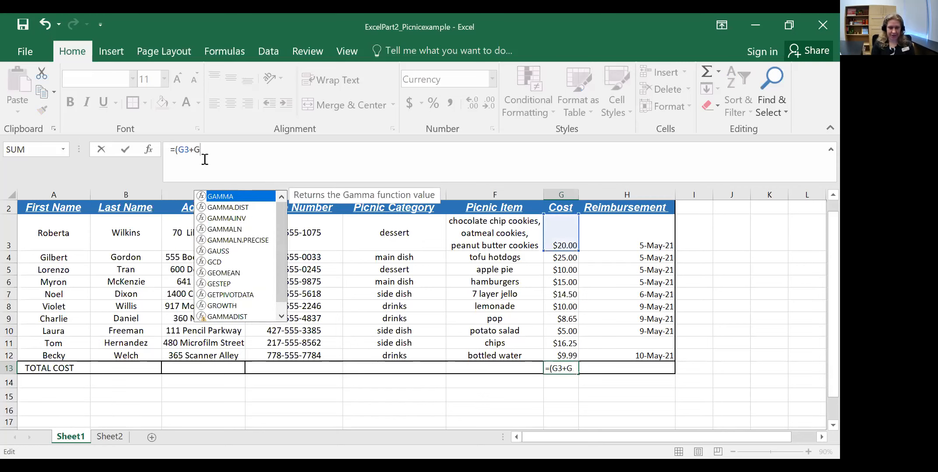
pyautogui.write('4+G')
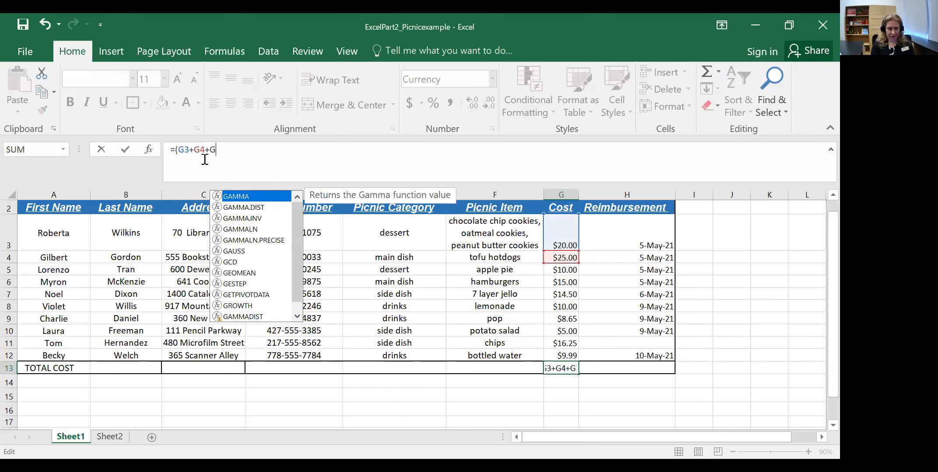
pyautogui.write('5)')
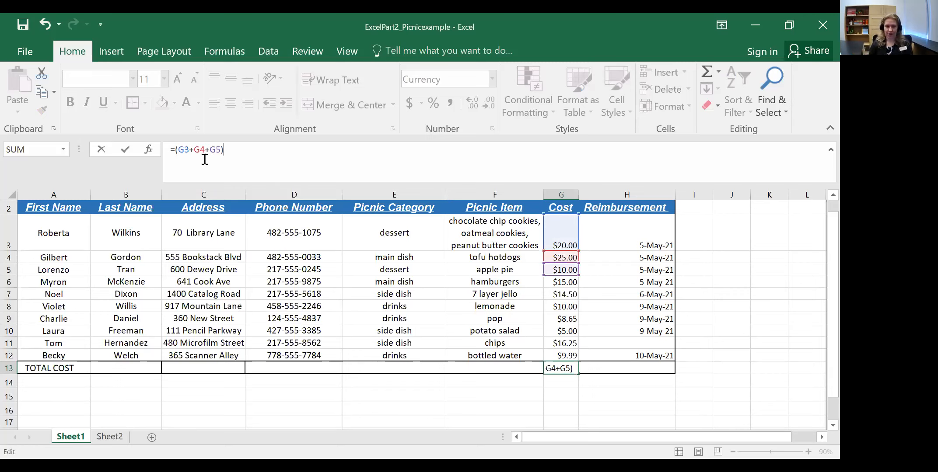
pyautogui.press('Return')
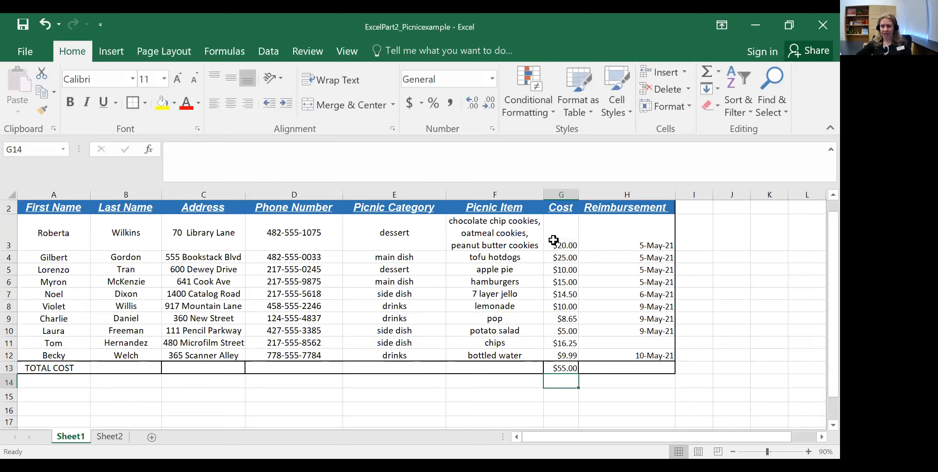
pyautogui.click(570, 364)
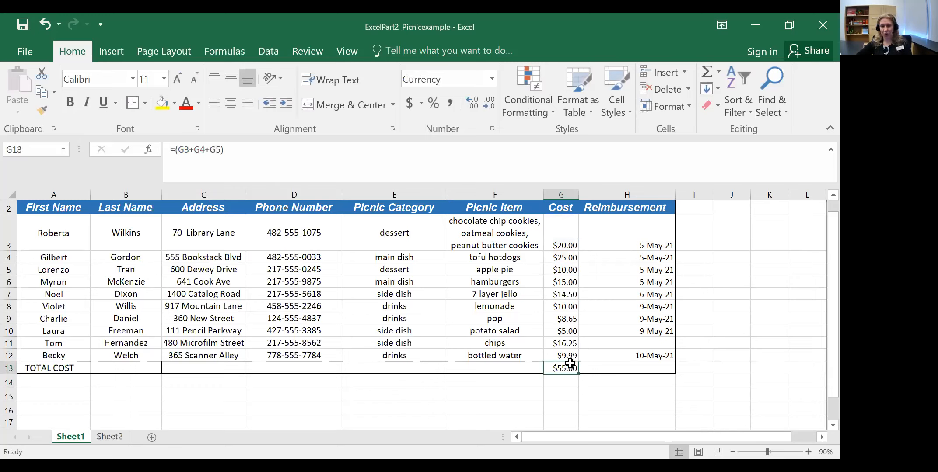
# Step: Enter the label R,G,L in cell A14 below TOTAL COST
pyautogui.click(57, 386)
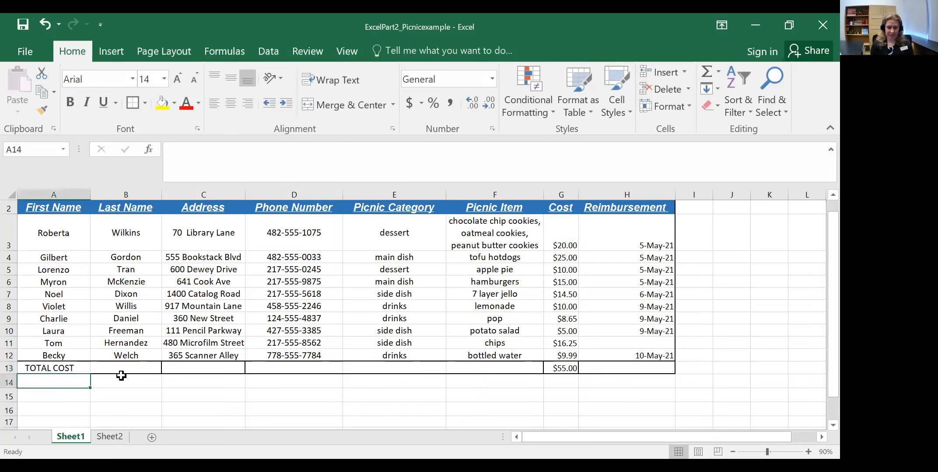
pyautogui.write('R,G,L')
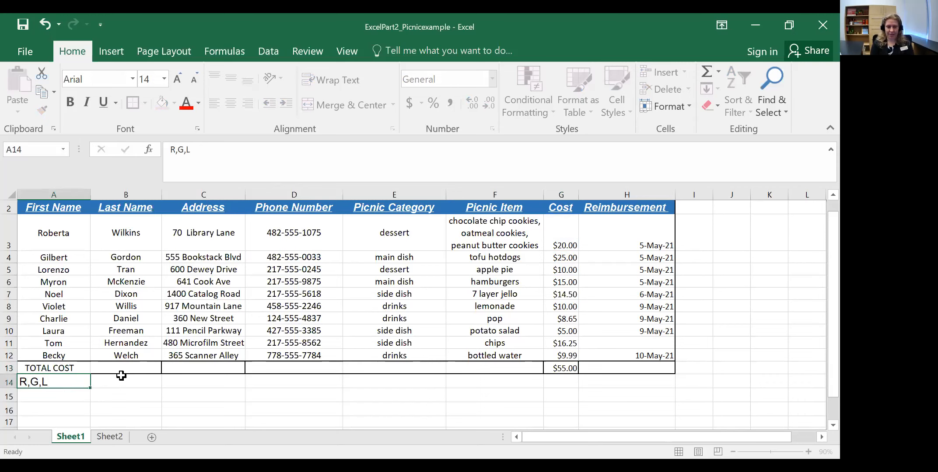
pyautogui.press('Tab')
pyautogui.press('Tab')
pyautogui.press('Tab')
pyautogui.press('Tab')
pyautogui.press('Tab')
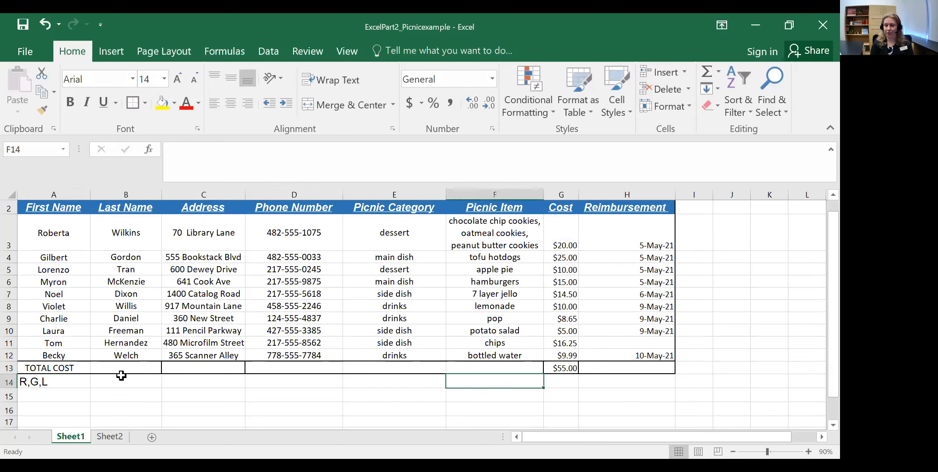
# Step: Copy the formula from G13, paste only the formula into G14, and compare its references with the cost cells
pyautogui.click(562, 367)
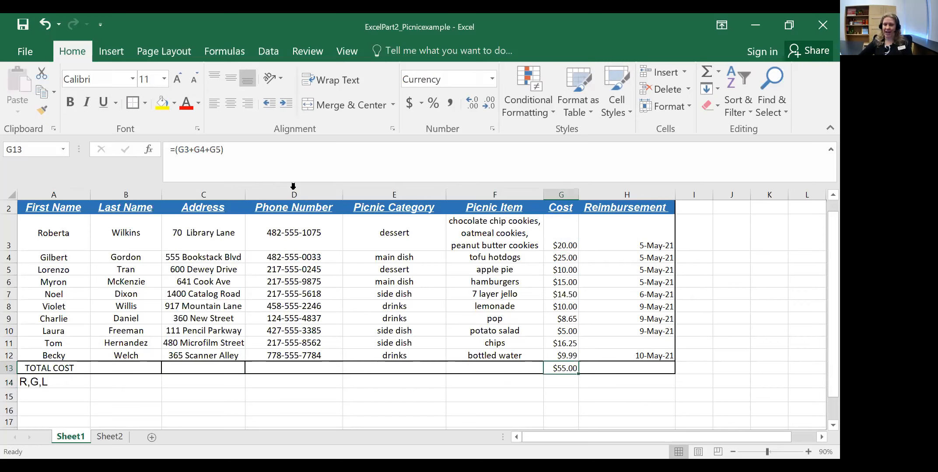
pyautogui.click(567, 380)
pyautogui.click(564, 370)
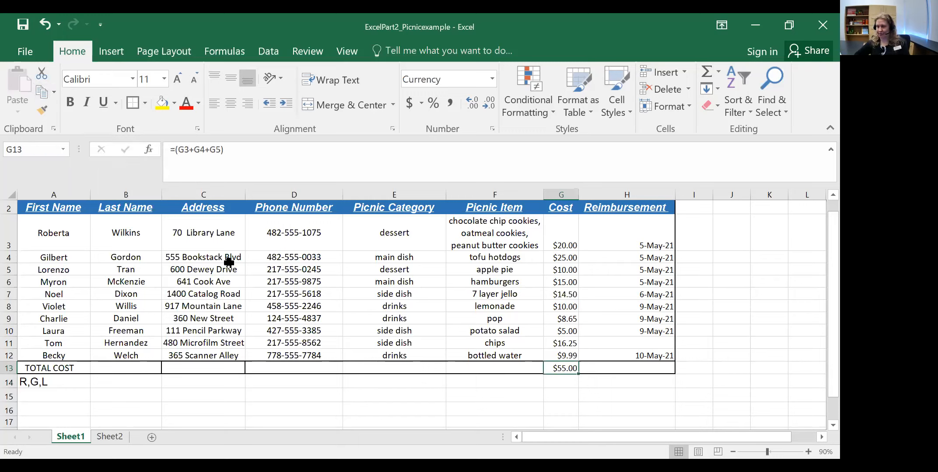
pyautogui.click(42, 94)
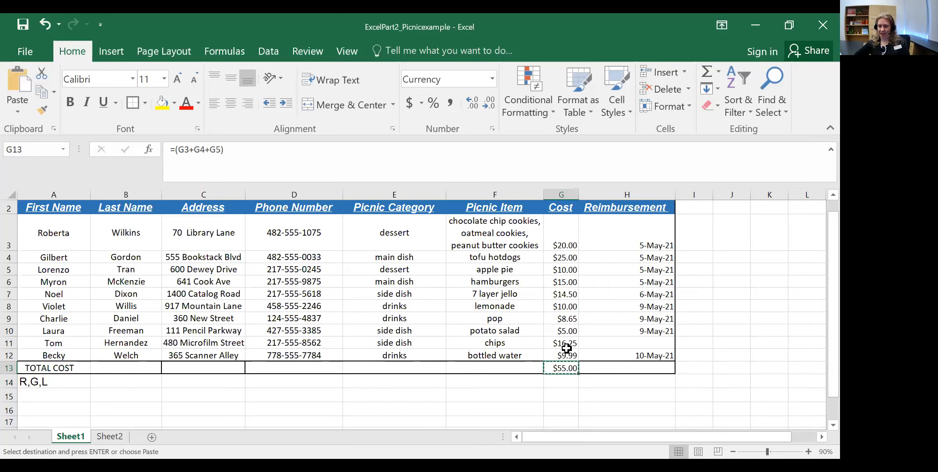
pyautogui.click(559, 381)
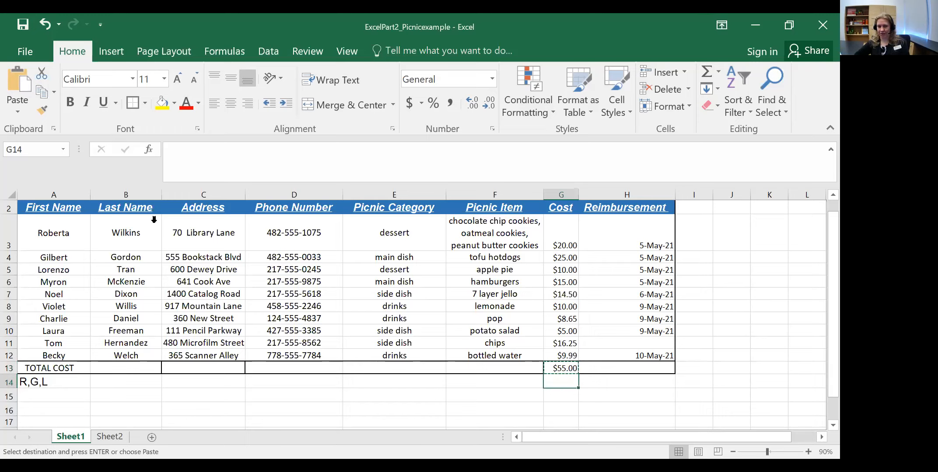
pyautogui.click(17, 107)
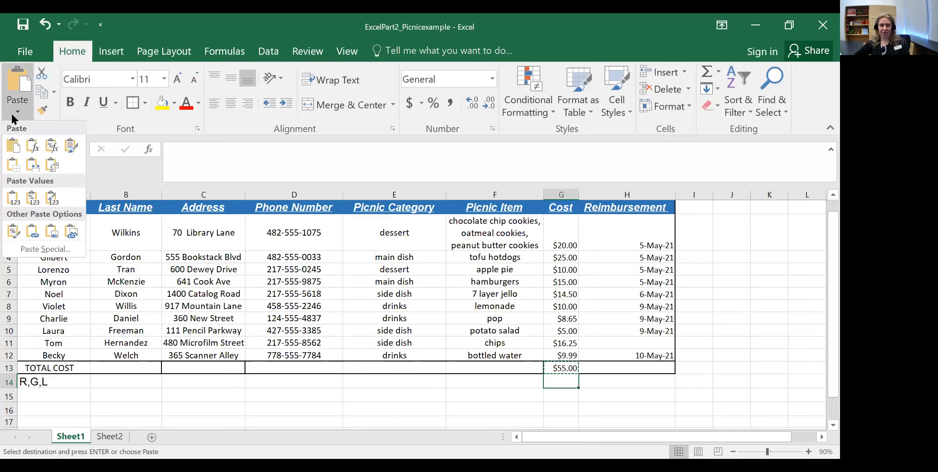
pyautogui.click(32, 145)
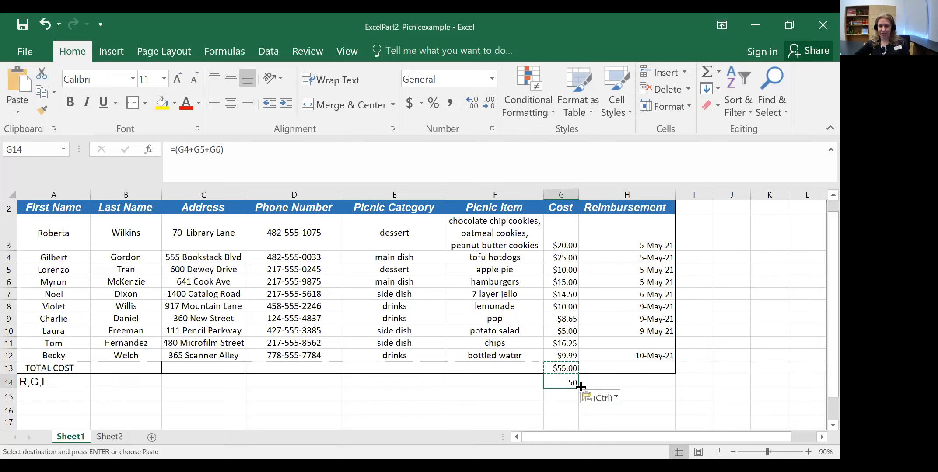
pyautogui.press('Up')
pyautogui.click(565, 384)
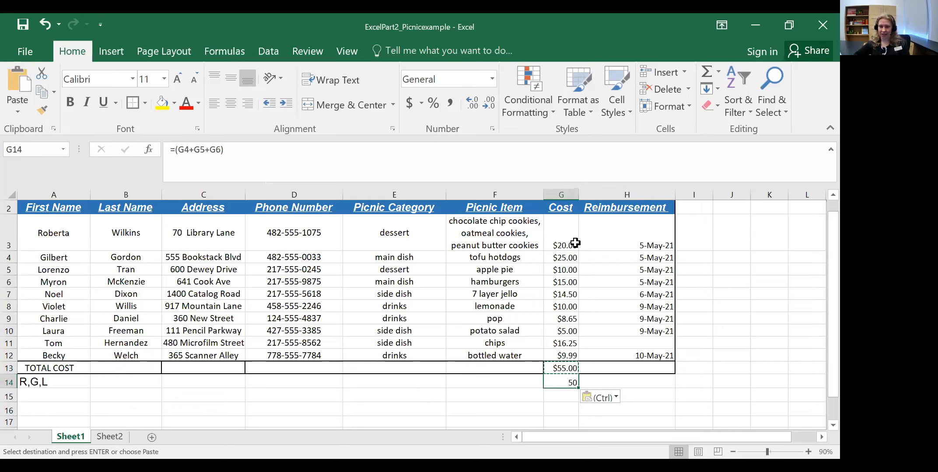
pyautogui.click(565, 233)
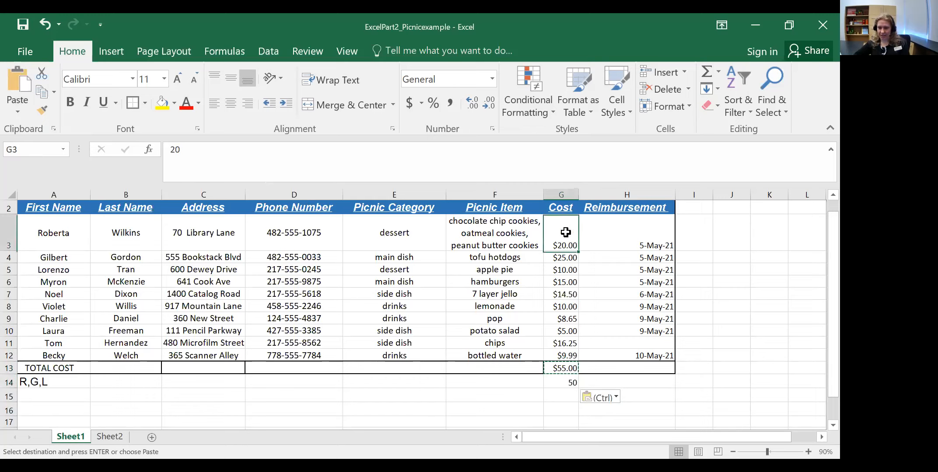
pyautogui.click(567, 258)
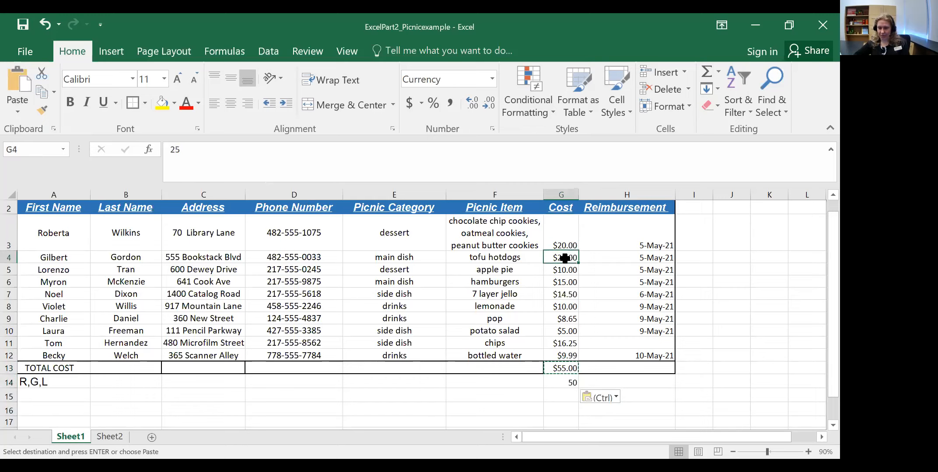
pyautogui.click(569, 383)
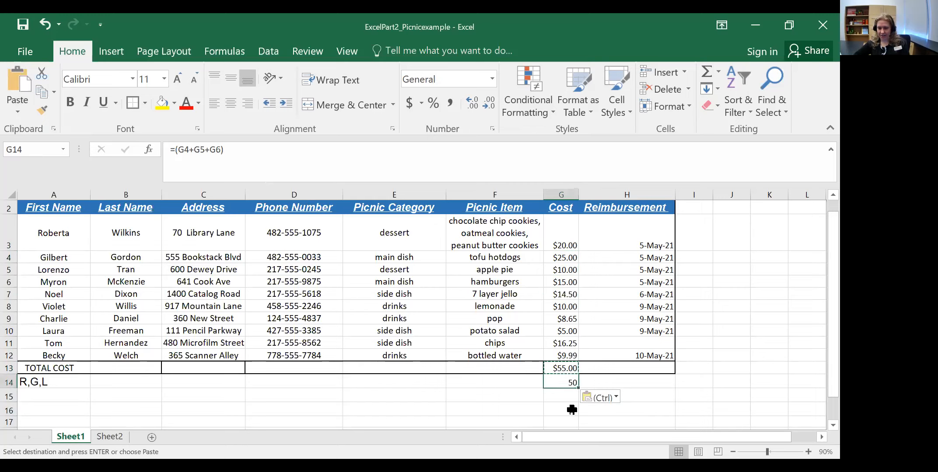
# Step: Correct the formula in G14 to =(G3+G4+G5) and compare it with the one in G13
pyautogui.click(191, 150)
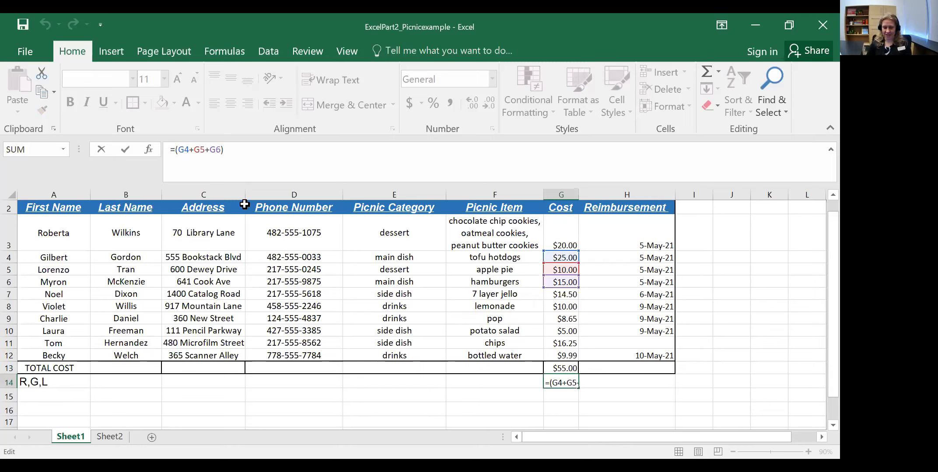
pyautogui.press('BackSpace')
pyautogui.write('3')
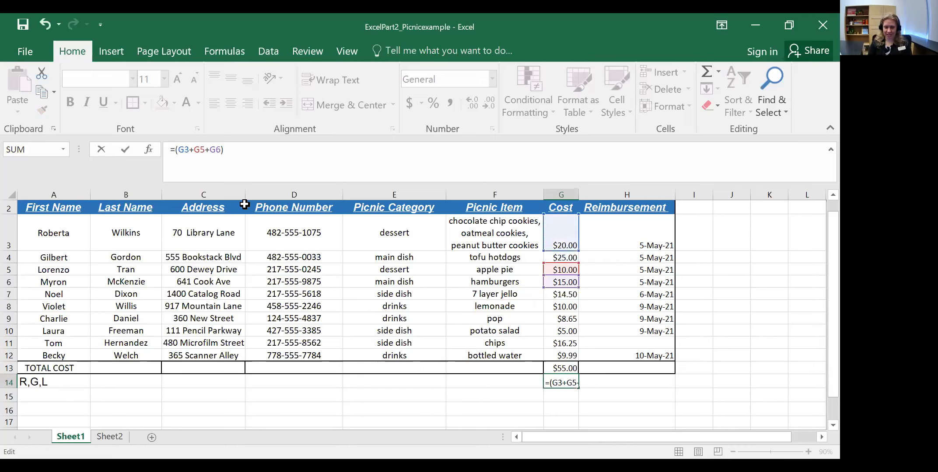
pyautogui.press('Delete')
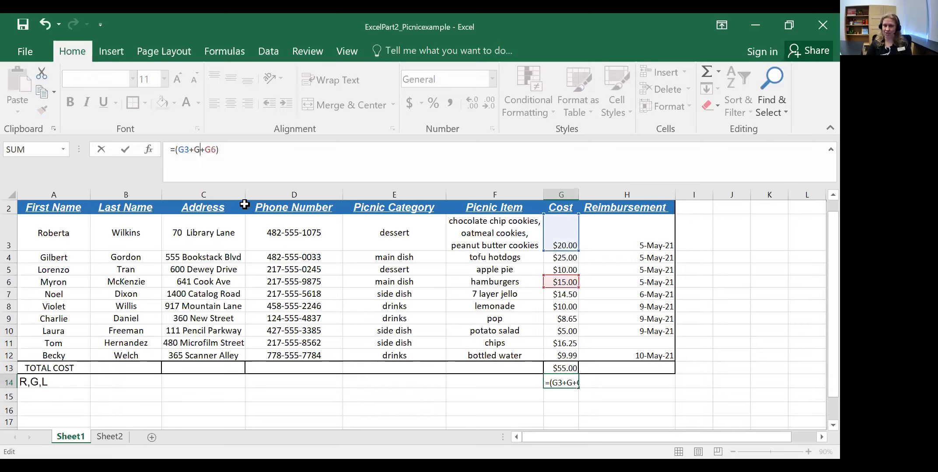
pyautogui.write('4')
pyautogui.press('Right')
pyautogui.press('Right')
pyautogui.press('Delete')
pyautogui.write('5')
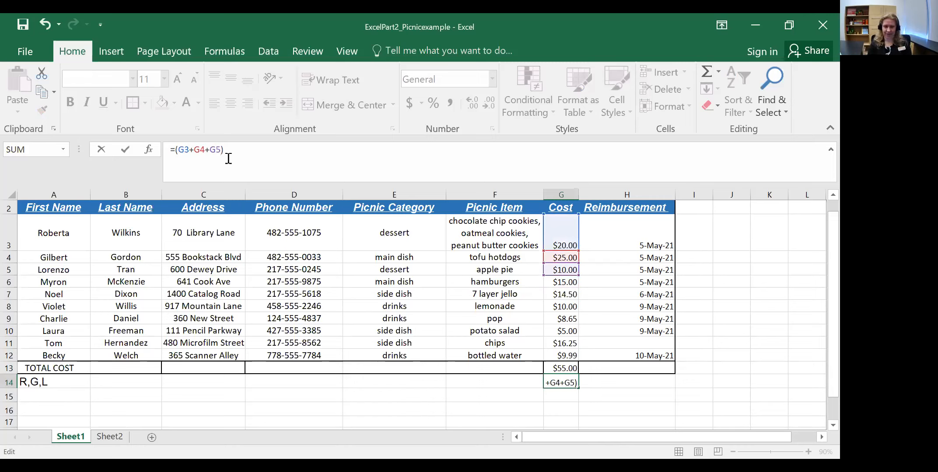
pyautogui.press('Return')
pyautogui.click(573, 377)
pyautogui.click(567, 370)
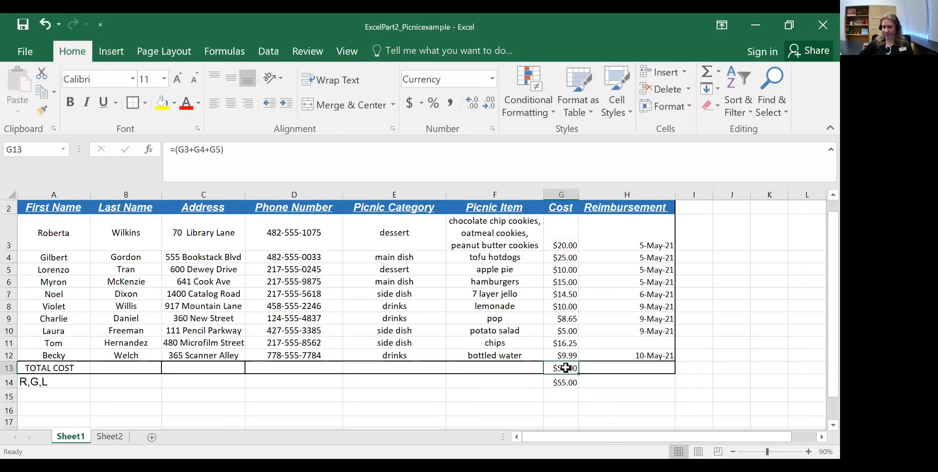
pyautogui.click(565, 379)
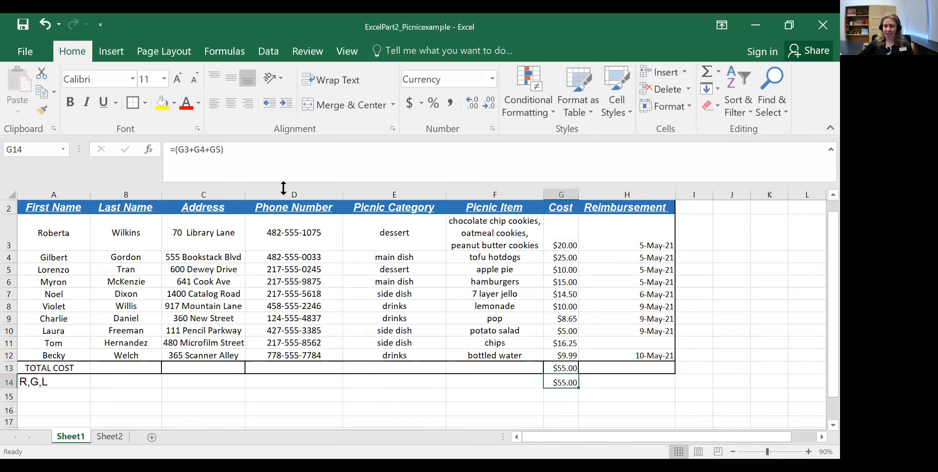
# Step: Clear the formula from cell G14, keeping the R,G,L label in A14
pyautogui.moveTo(227, 151); pyautogui.dragTo(170, 153)
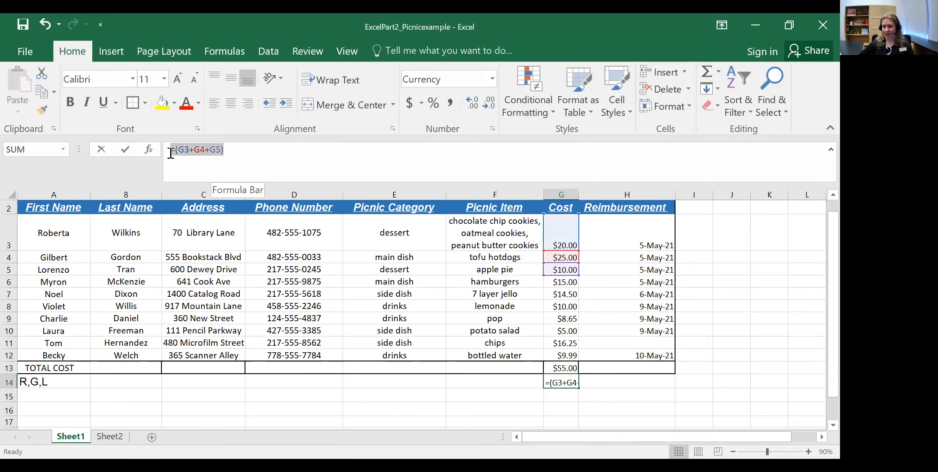
pyautogui.click(586, 382)
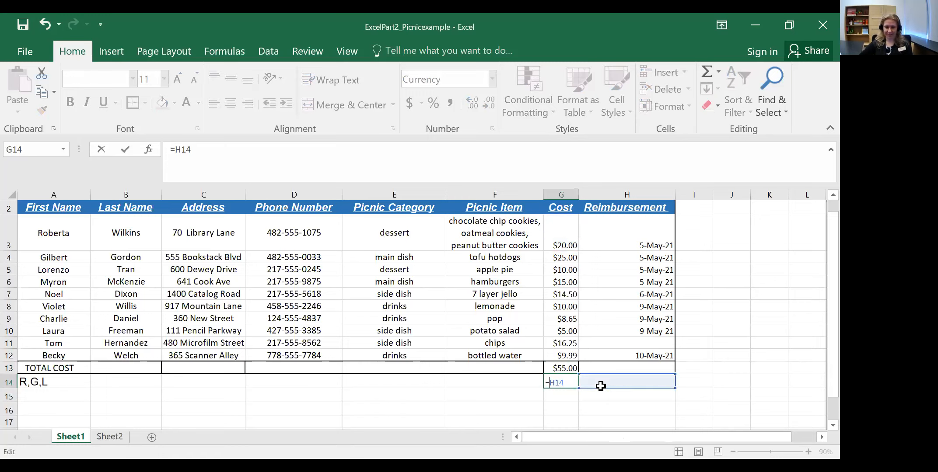
pyautogui.press('Escape')
pyautogui.press('Delete')
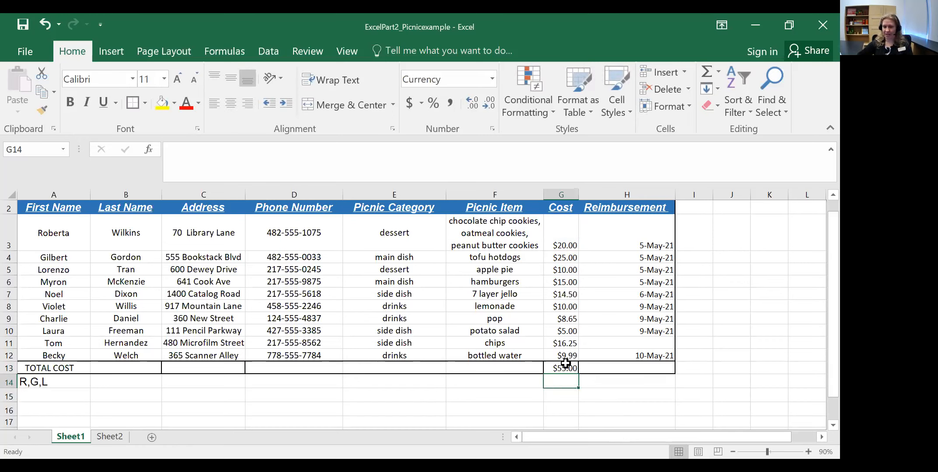
pyautogui.press('Up')
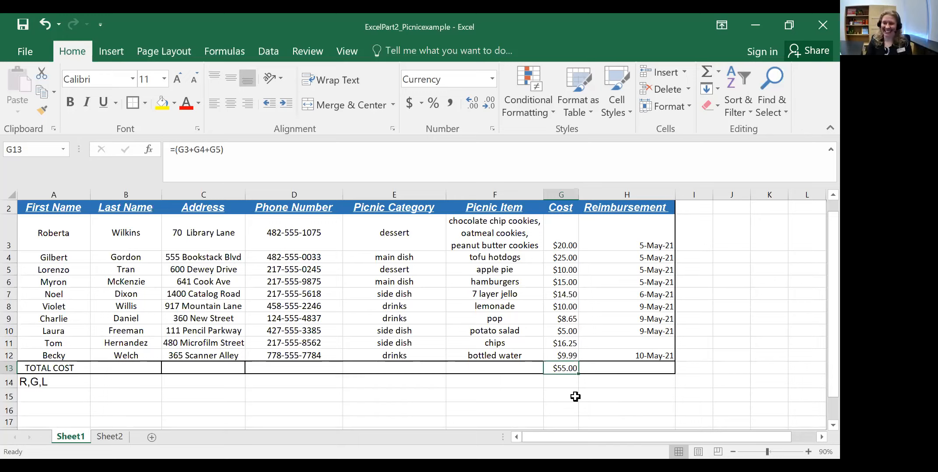
pyautogui.click(62, 379)
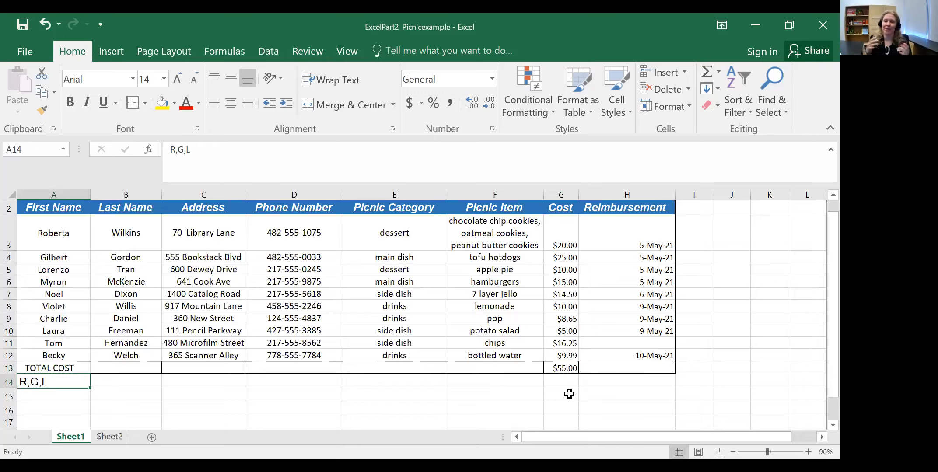
# Step: Remove the R,G,L label from A14 and clear the formula from the TOTAL COST cell G13
pyautogui.hotkey('ctrl', 'z')
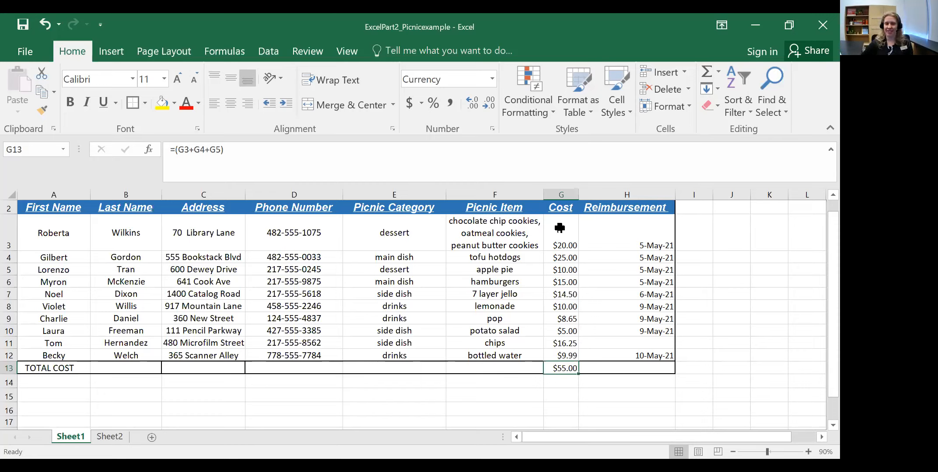
pyautogui.click(562, 246)
pyautogui.moveTo(561, 246); pyautogui.dragTo(562, 306)
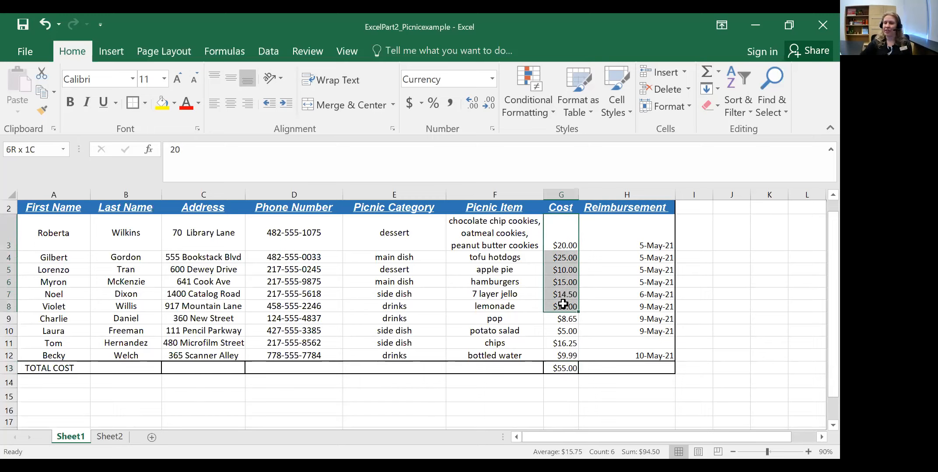
pyautogui.click(565, 218)
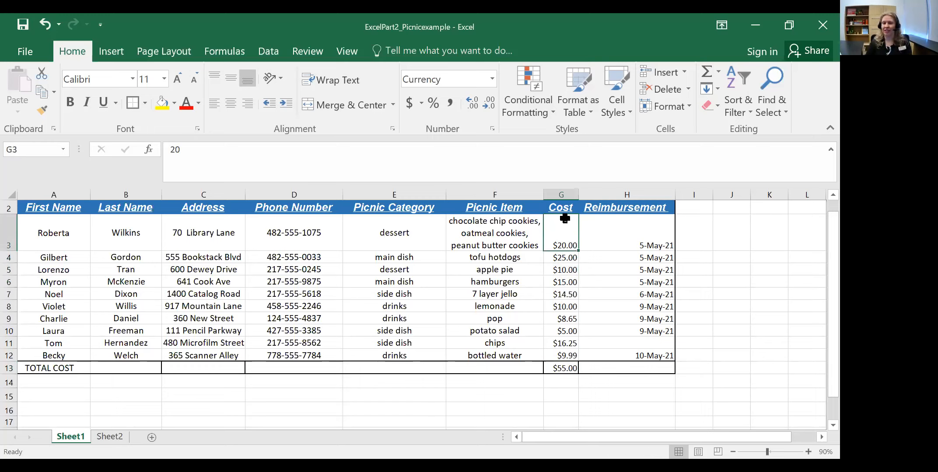
pyautogui.click(252, 147)
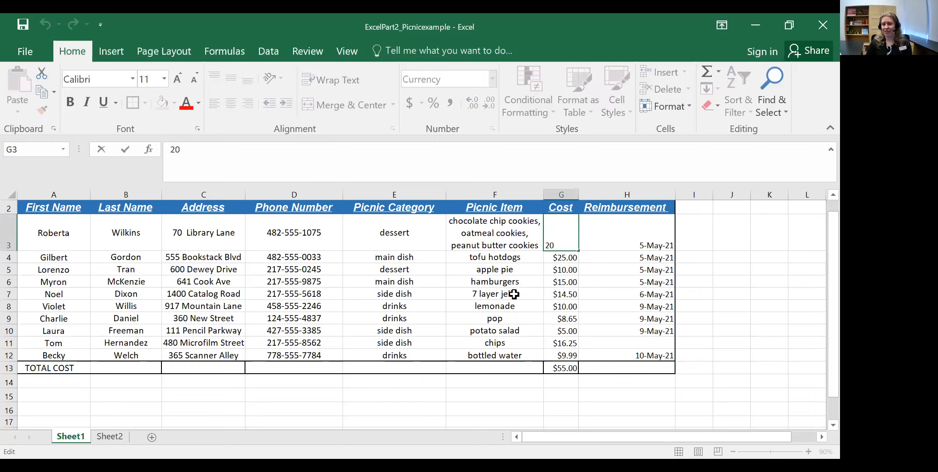
pyautogui.click(572, 368)
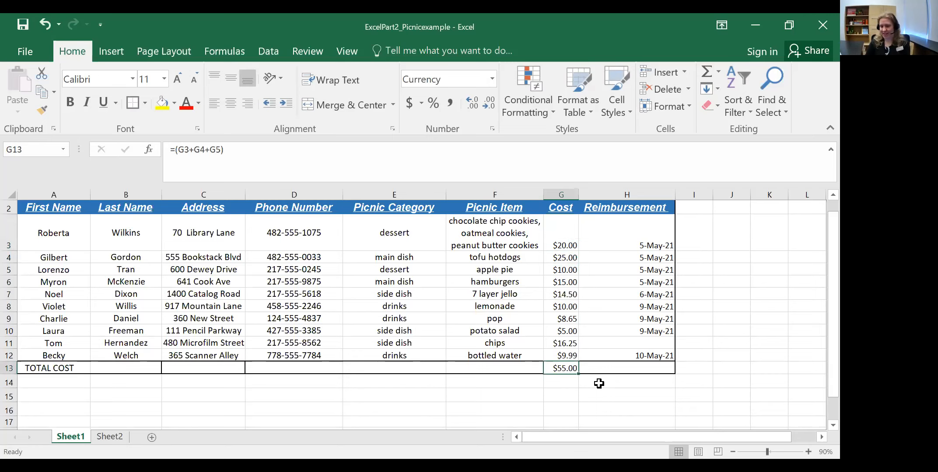
pyautogui.press('Delete')
pyautogui.click(586, 391)
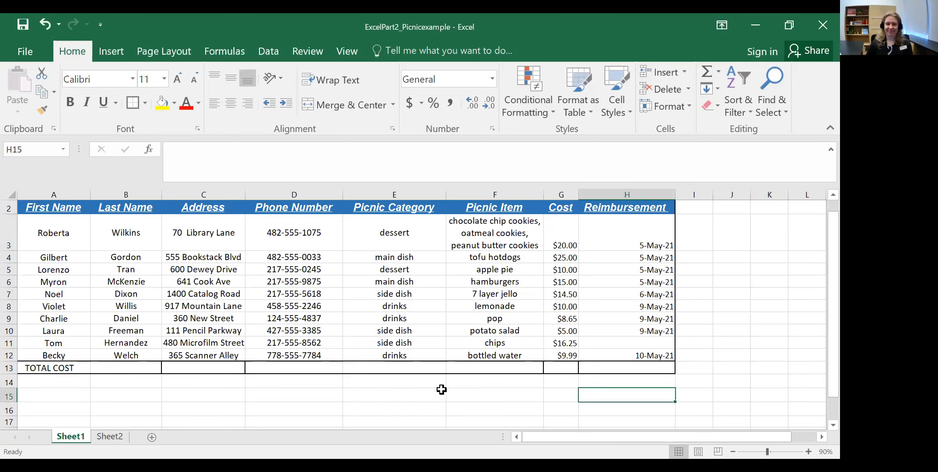
pyautogui.scroll(-2, 369, 339)
pyautogui.scroll(2, 364, 337)
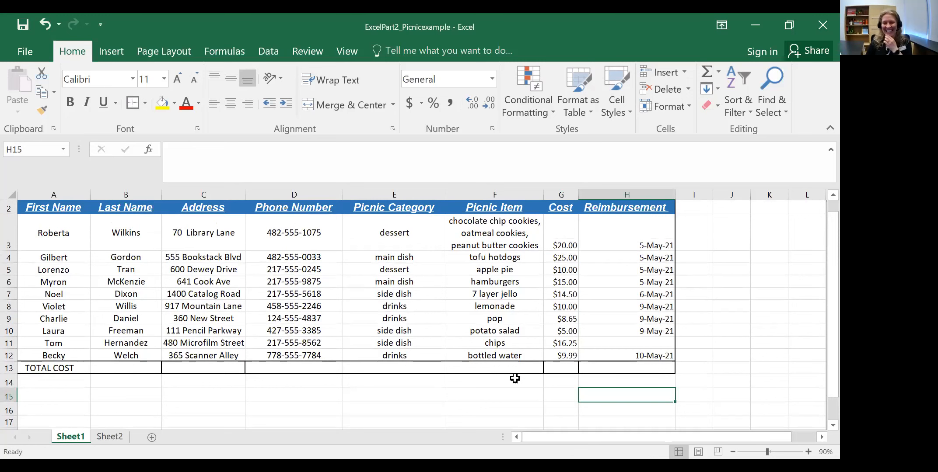
pyautogui.scroll(-2, 508, 372)
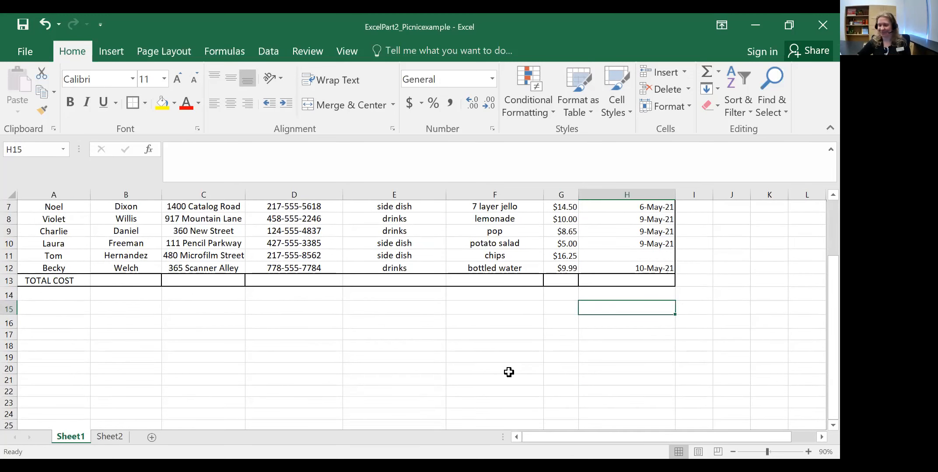
pyautogui.scroll(2, 506, 372)
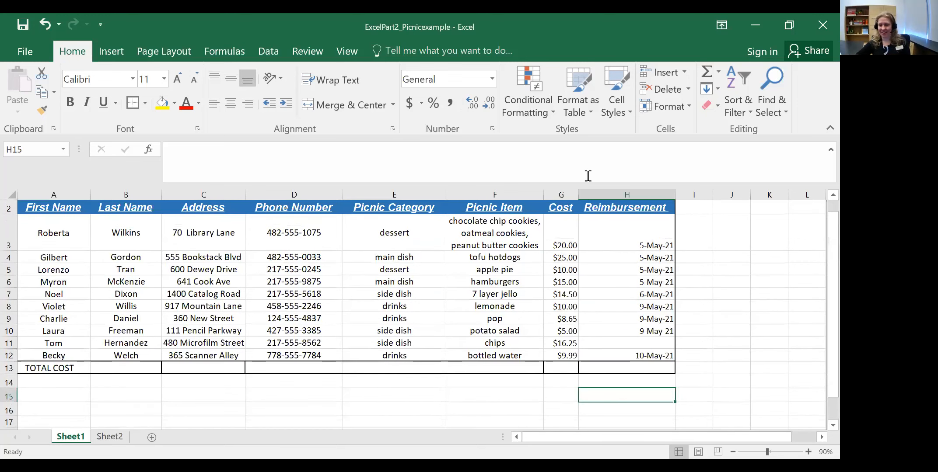
# Step: Total the costs G3:G12 in the TOTAL COST cell G13 using AutoSum from the function library
pyautogui.click(564, 366)
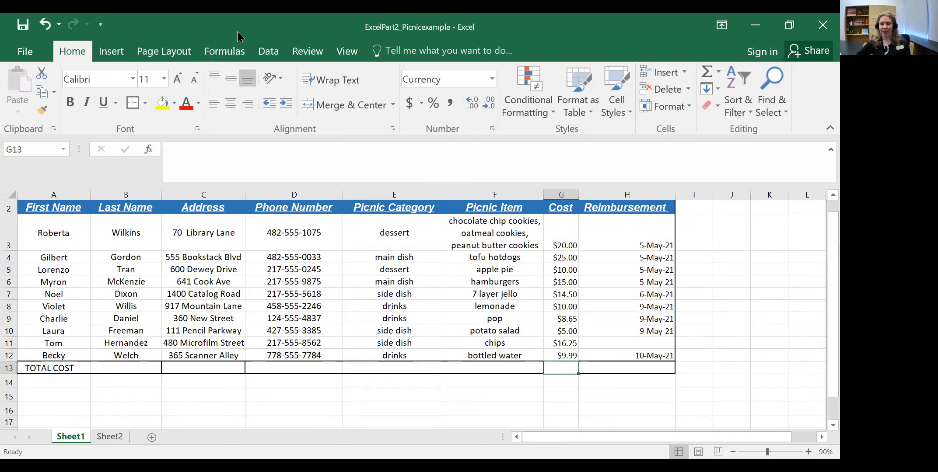
pyautogui.click(239, 49)
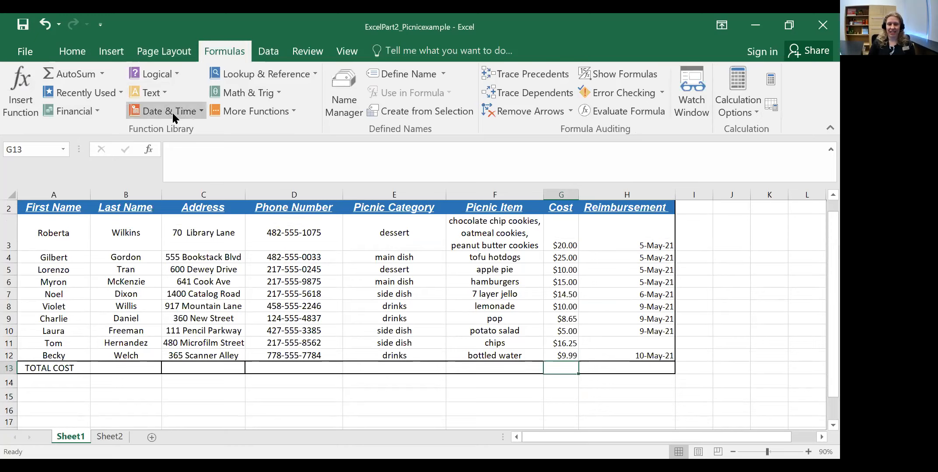
pyautogui.click(89, 110)
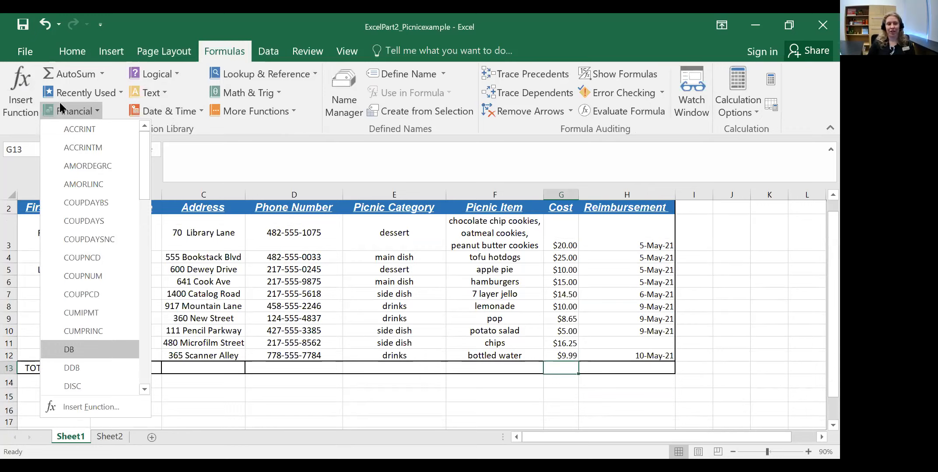
pyautogui.click(73, 102)
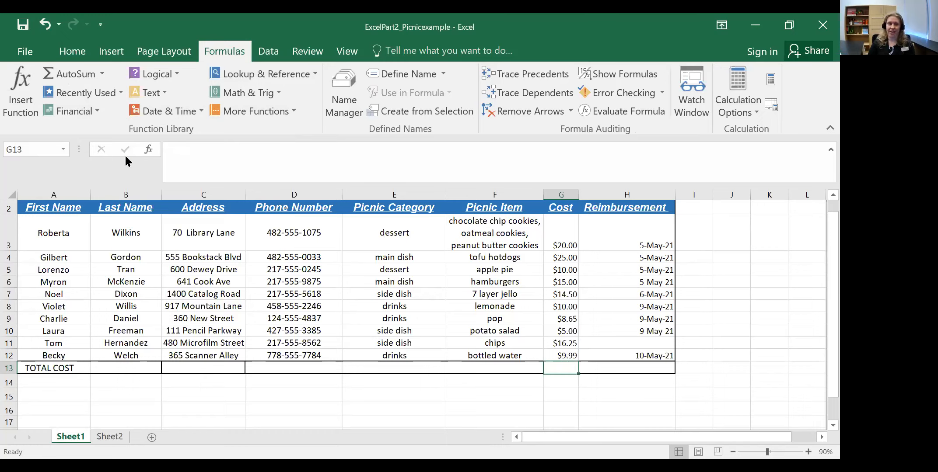
pyautogui.click(66, 70)
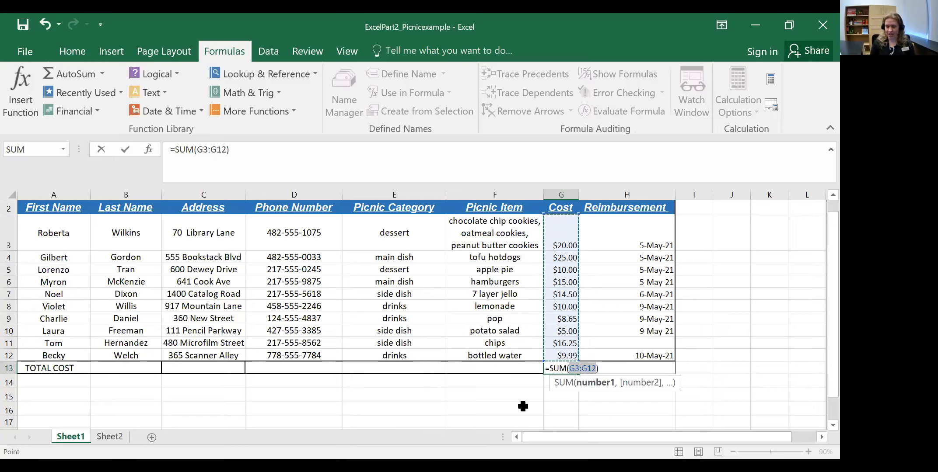
pyautogui.press('Return')
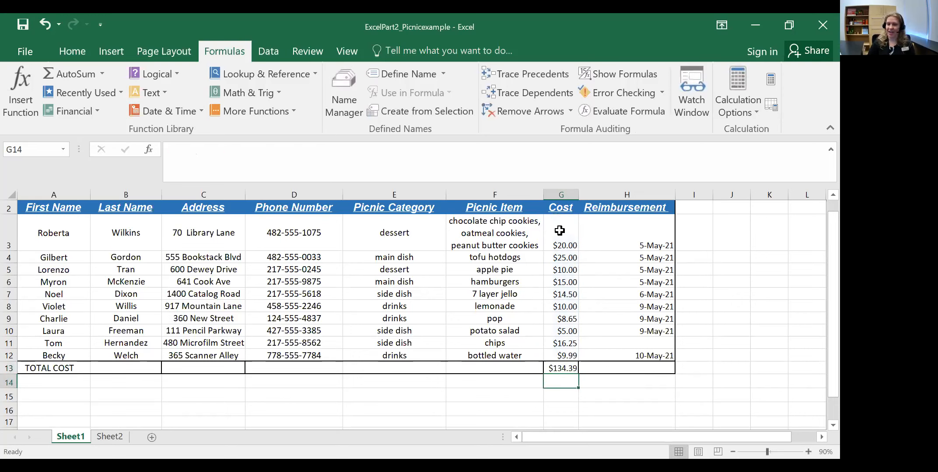
# Step: Examine the G3:G12 range inside the SUM formula in G13 and undo the AutoSum entry
pyautogui.click(564, 370)
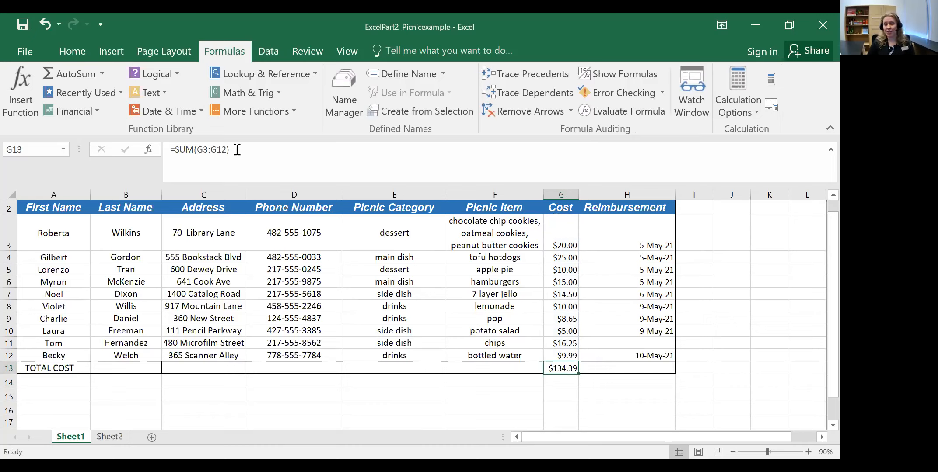
pyautogui.tripleClick(251, 162)
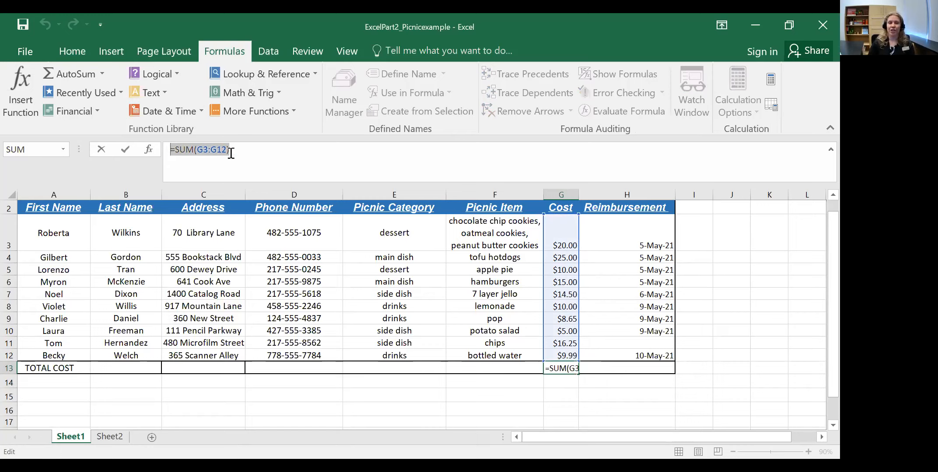
pyautogui.click(196, 149)
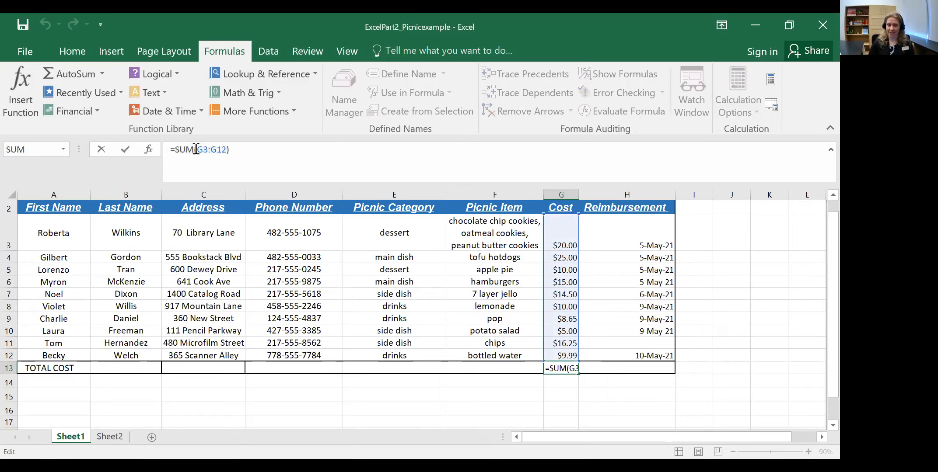
pyautogui.moveTo(196, 149); pyautogui.dragTo(229, 149)
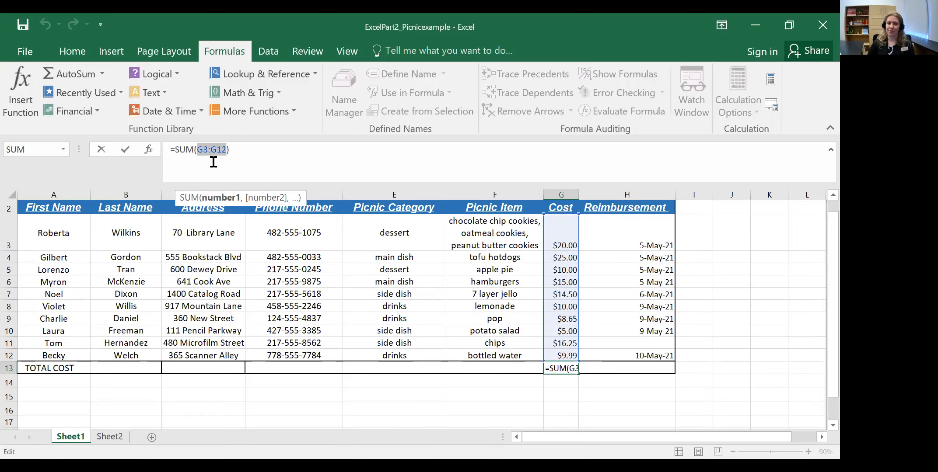
pyautogui.click(247, 158)
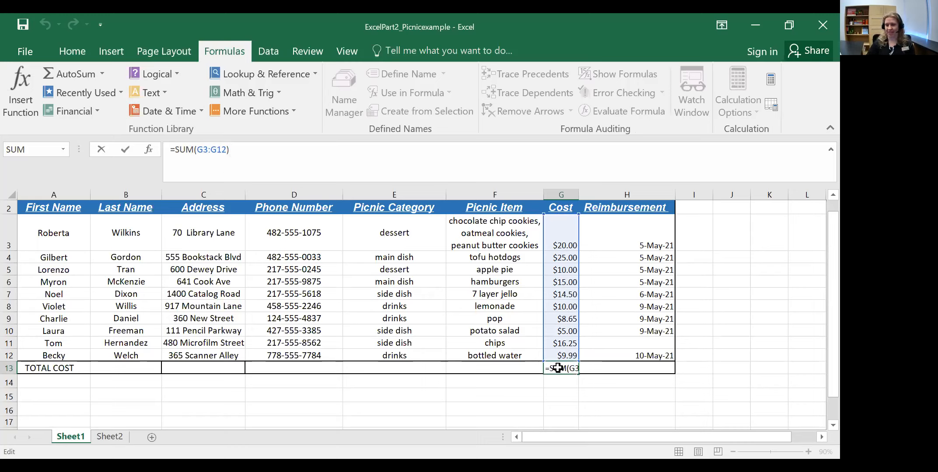
pyautogui.press('Return')
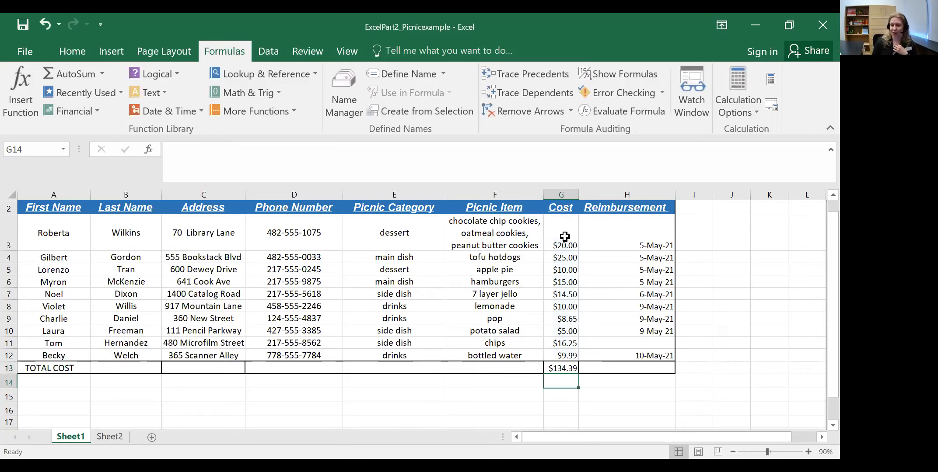
pyautogui.click(613, 393)
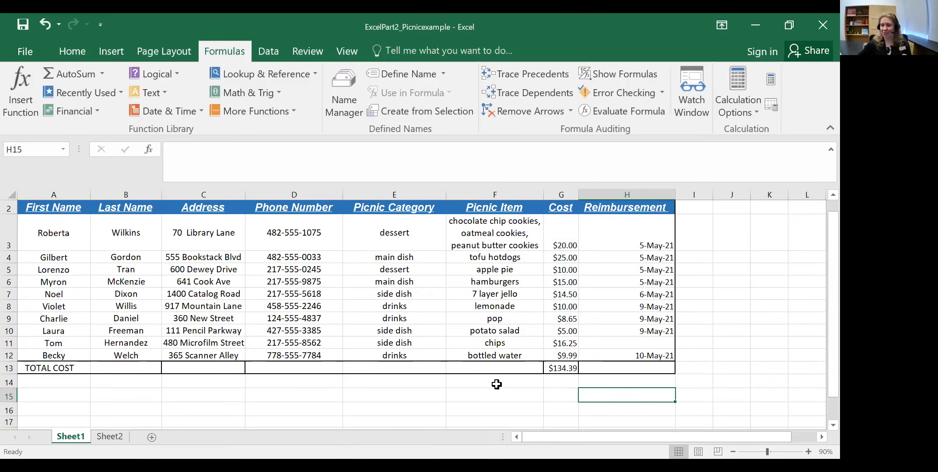
pyautogui.hotkey('ctrl', 'z')
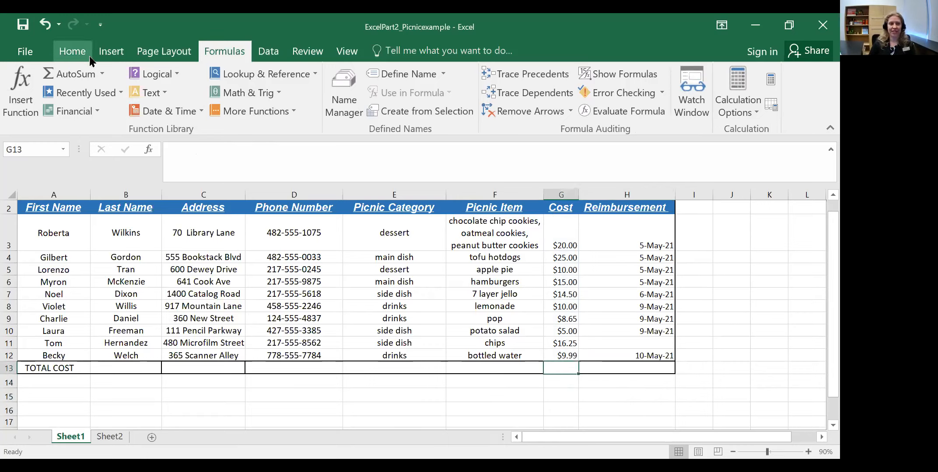
# Step: Insert =SUM(G3:G12) in G13 again with AutoSum and check the resulting formula
pyautogui.click(75, 51)
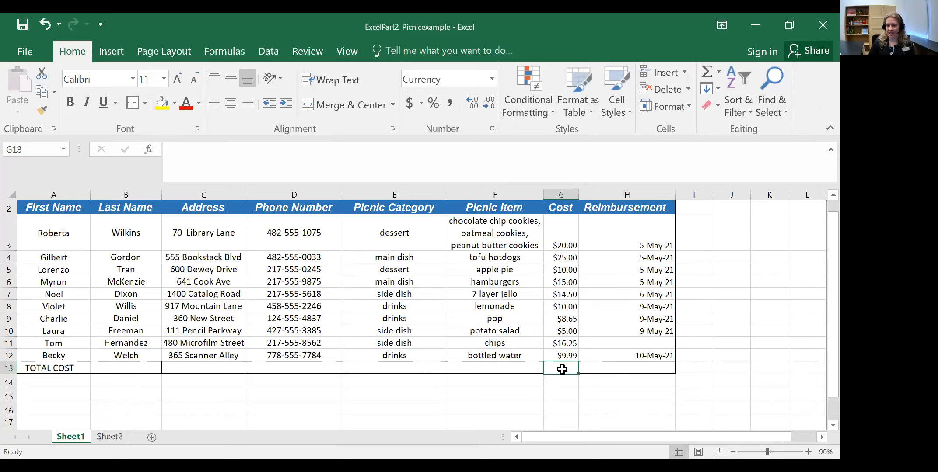
pyautogui.click(707, 71)
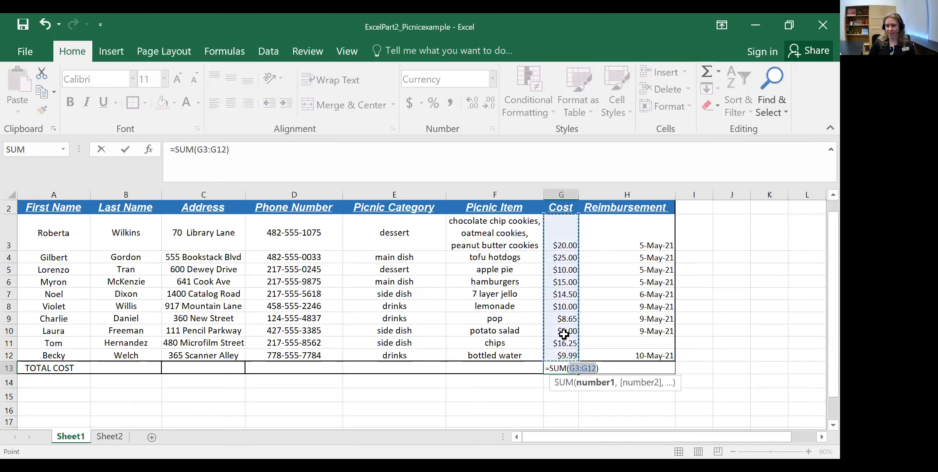
pyautogui.press('Return')
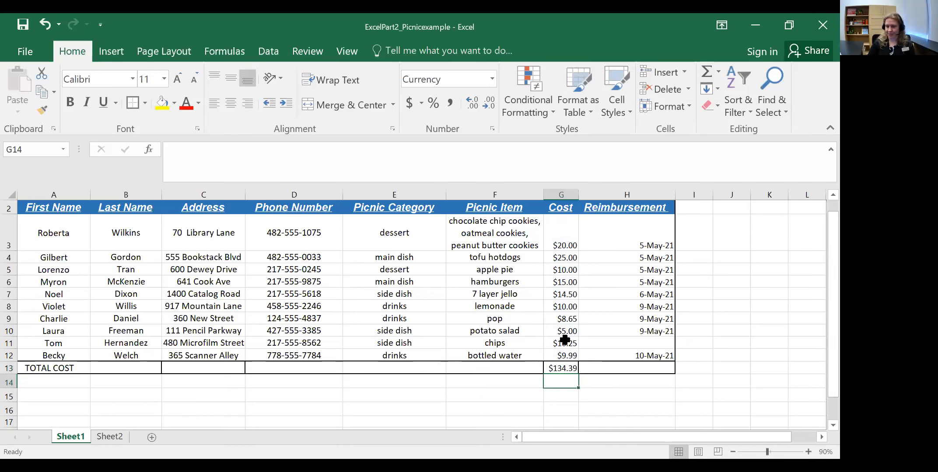
pyautogui.click(561, 368)
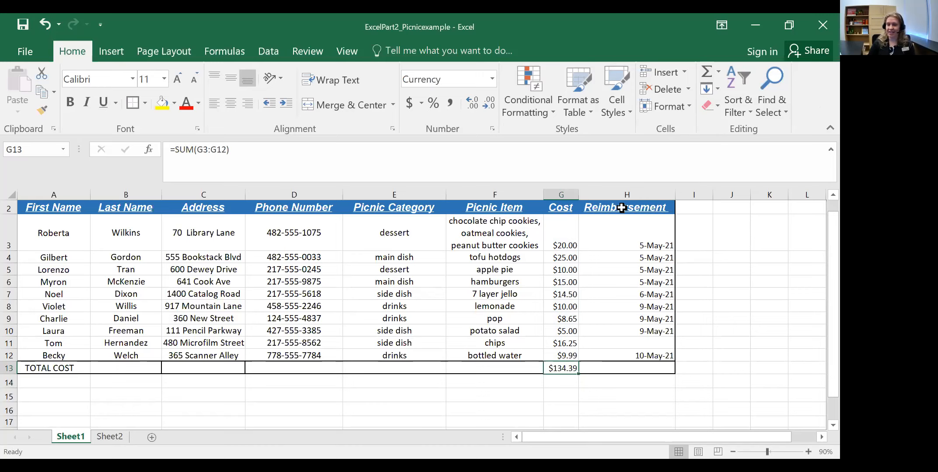
pyautogui.click(707, 72)
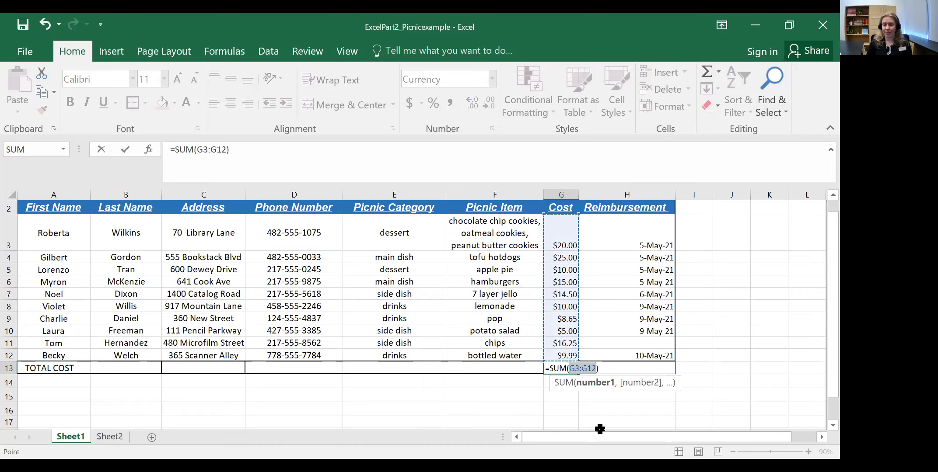
pyautogui.click(603, 411)
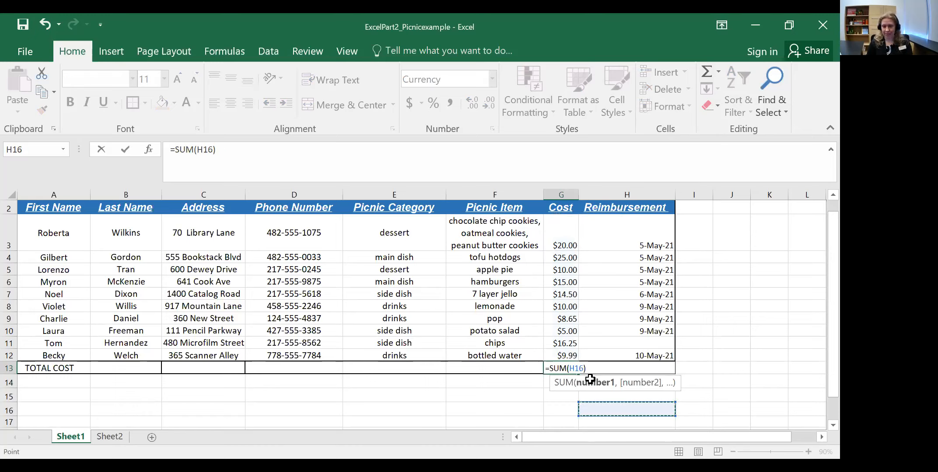
pyautogui.press('Escape')
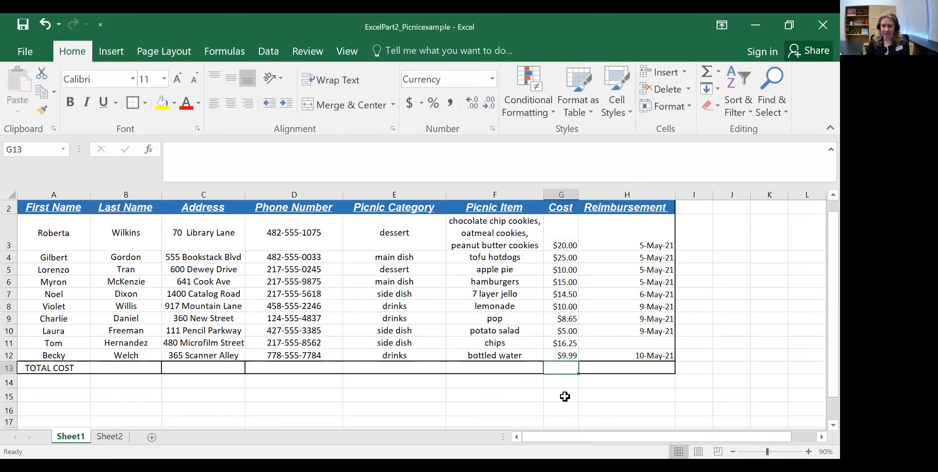
# Step: Enter scattered sample numbers below the table: 4 in B18, 5 in C20 and 6 in D21
pyautogui.click(565, 397)
pyautogui.scroll(-3, 355, 388)
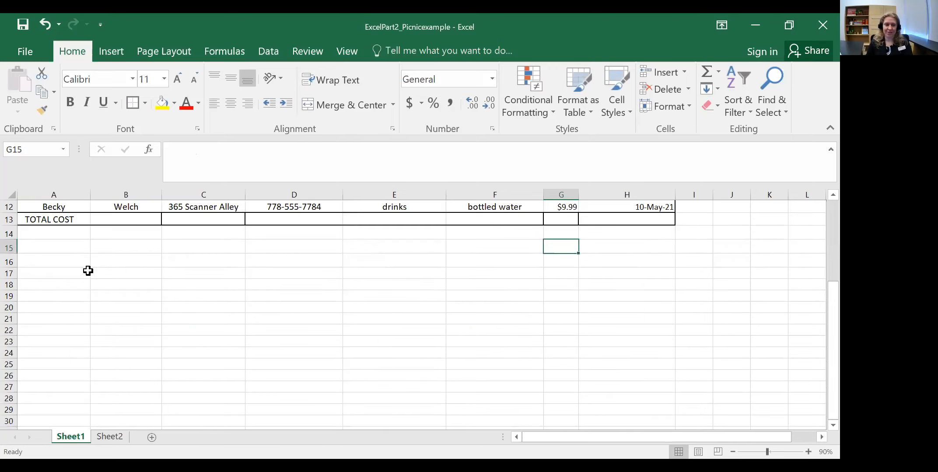
pyautogui.click(107, 281)
pyautogui.write('4')
pyautogui.click(217, 311)
pyautogui.write('5')
pyautogui.click(312, 317)
pyautogui.write('6')
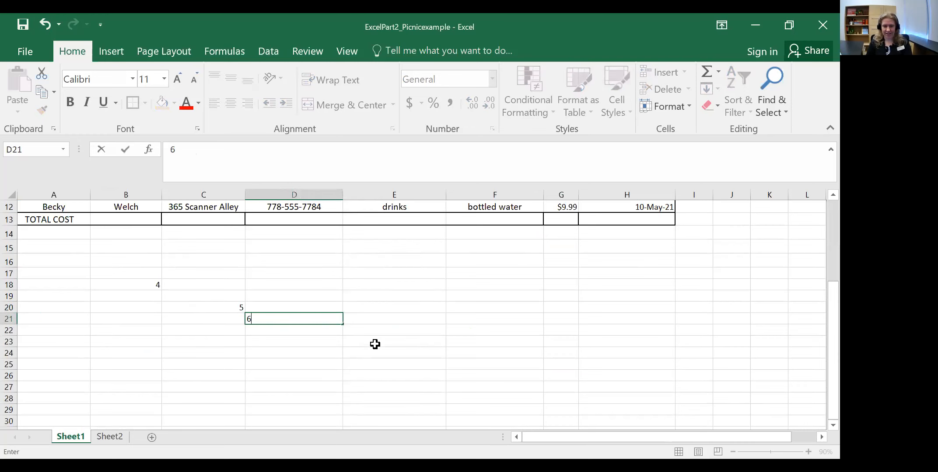
# Step: Total the scattered numbers in E22 by starting AutoSum and completing the formula as =SUM(B18+C20+D21)
pyautogui.click(383, 332)
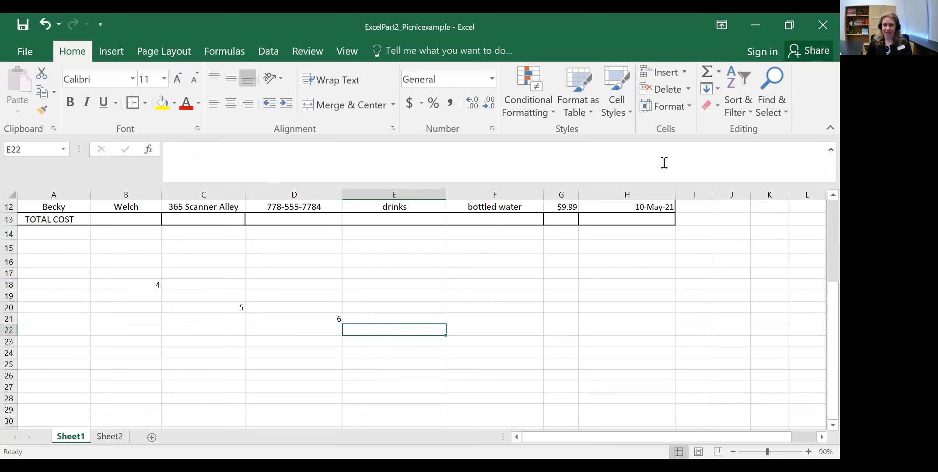
pyautogui.click(707, 71)
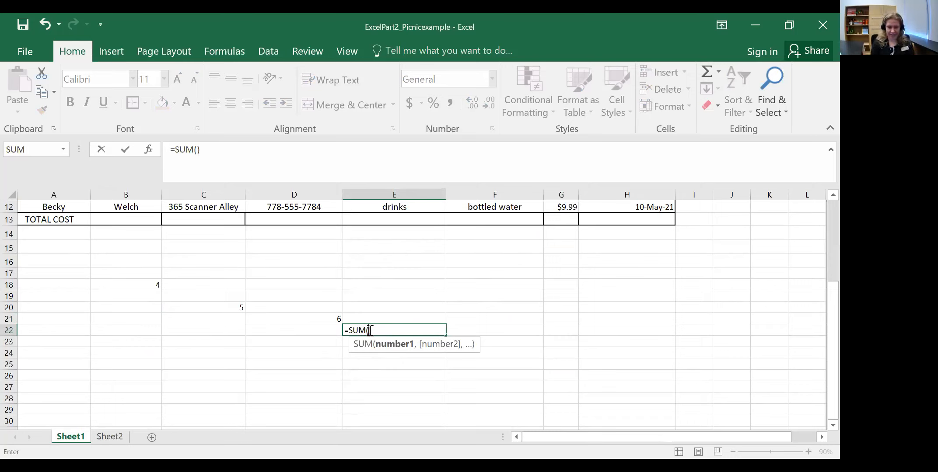
pyautogui.write('B18')
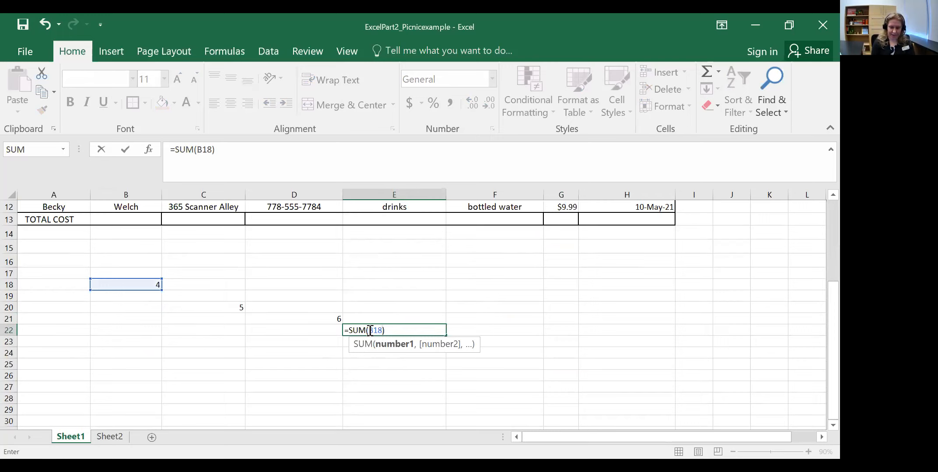
pyautogui.write('+')
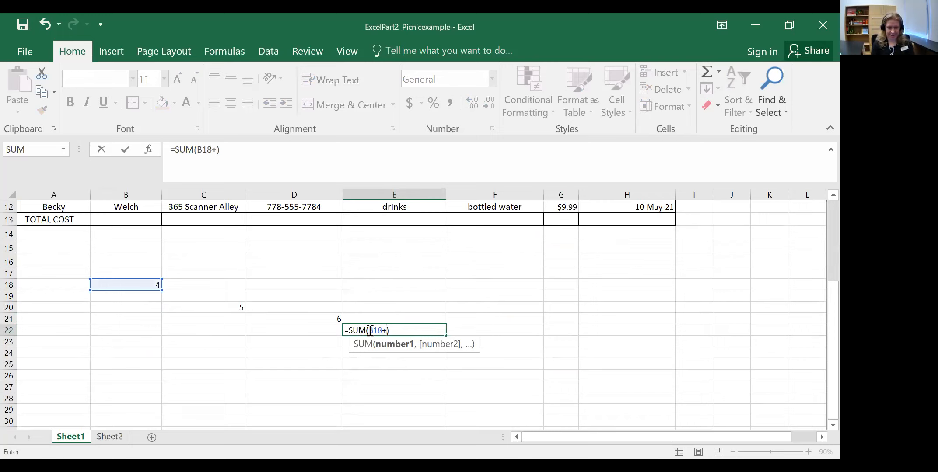
pyautogui.write('C20')
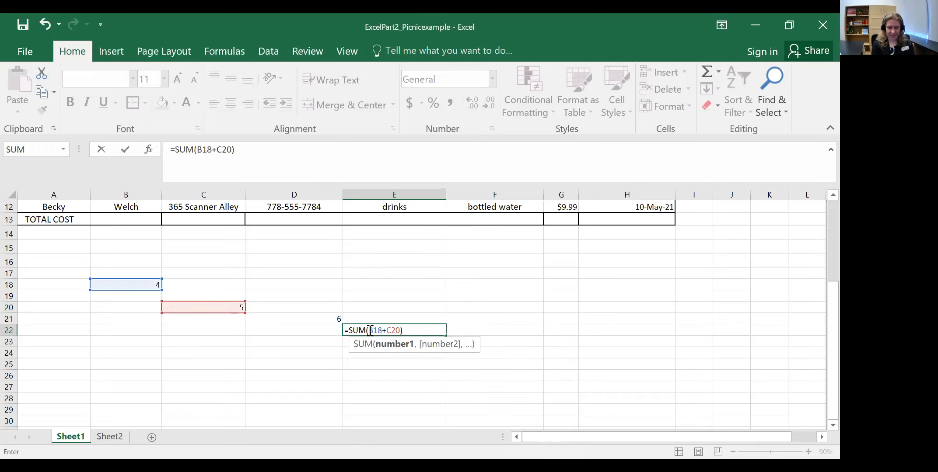
pyautogui.write('+')
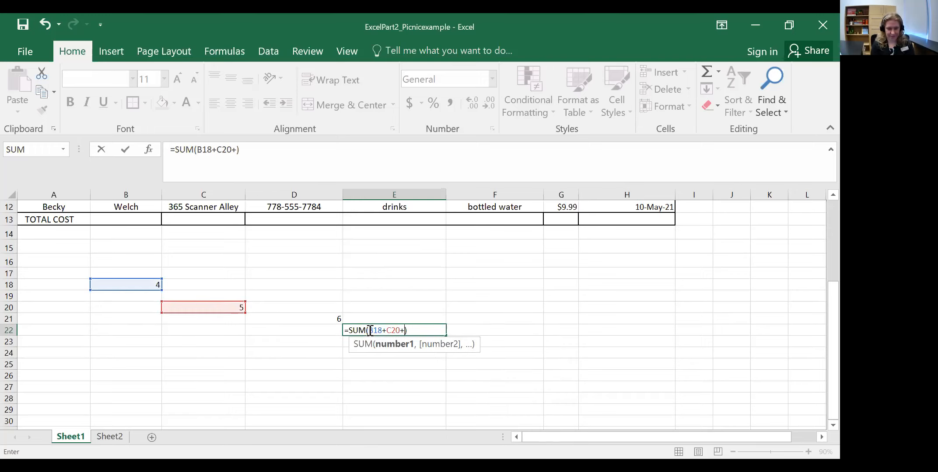
pyautogui.write('D22')
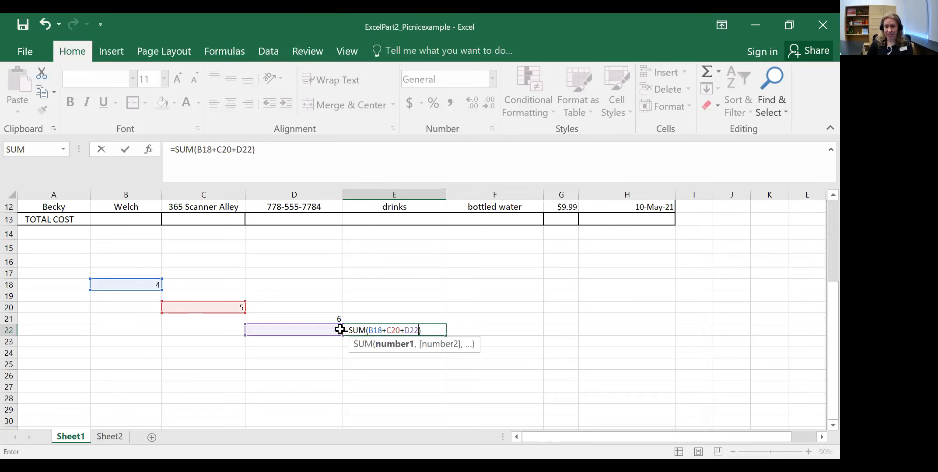
pyautogui.press('BackSpace')
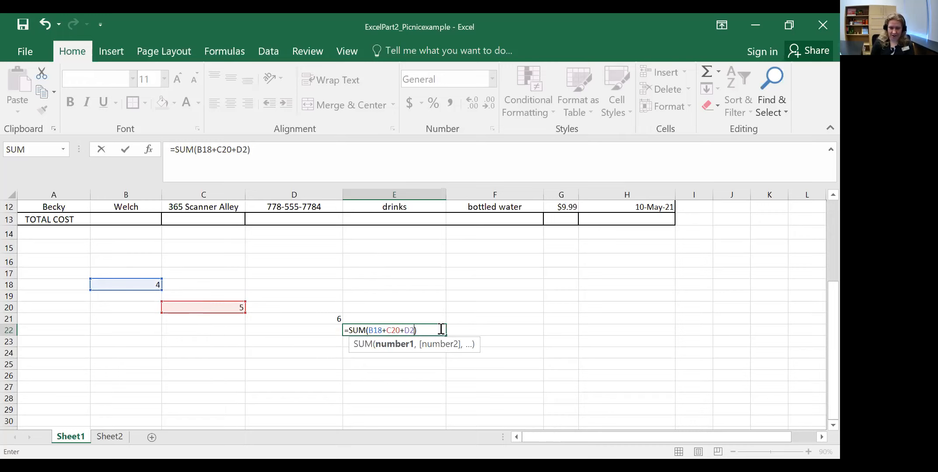
pyautogui.write('1')
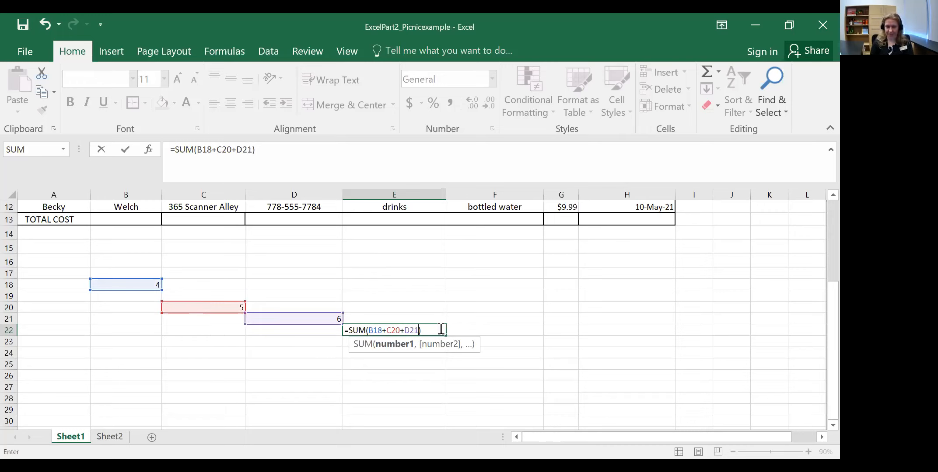
pyautogui.press('Return')
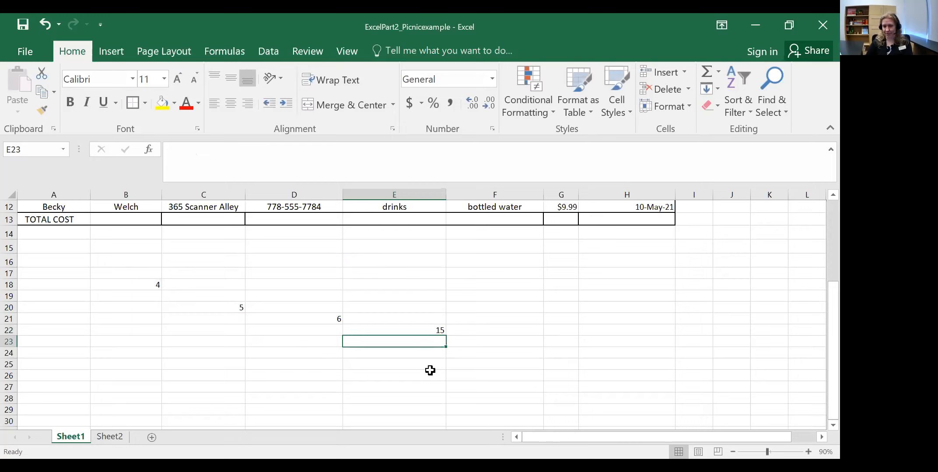
# Step: Clear the sample numbers in B18, C20 and D21 and the sum formula in E22
pyautogui.press('Up')
pyautogui.click(139, 283)
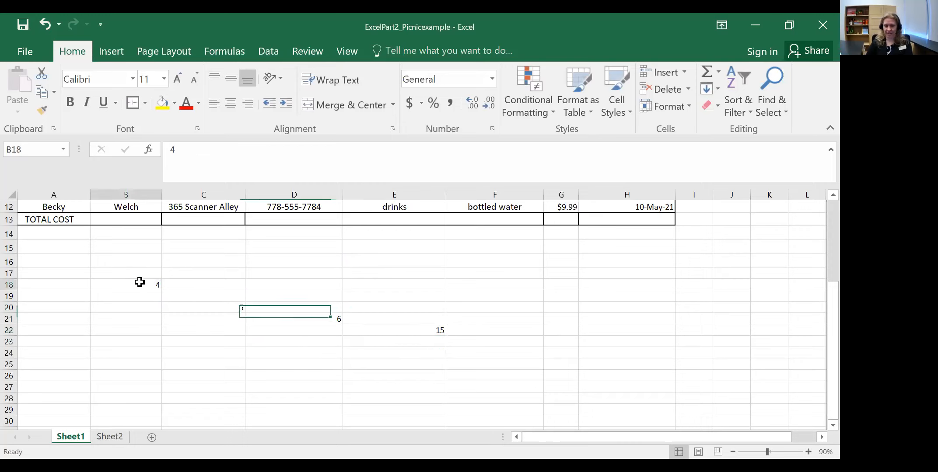
pyautogui.press('Delete')
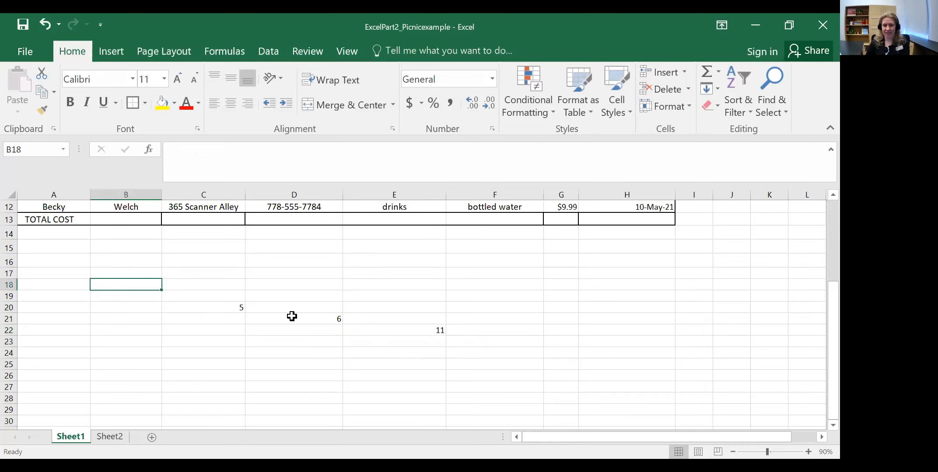
pyautogui.click(187, 307)
pyautogui.press('Delete')
pyautogui.click(297, 320)
pyautogui.press('Delete')
pyautogui.click(411, 340)
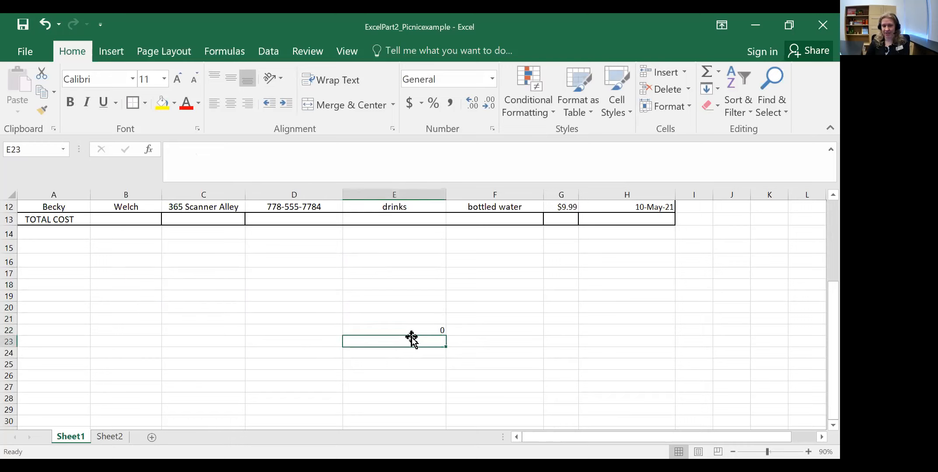
pyautogui.press('Up')
pyautogui.press('Delete')
# Step: Total the picnic costs in G13 with AutoSum, accepting the range G3:G12
pyautogui.scroll(4, 427, 354)
pyautogui.scroll(-3, 427, 352)
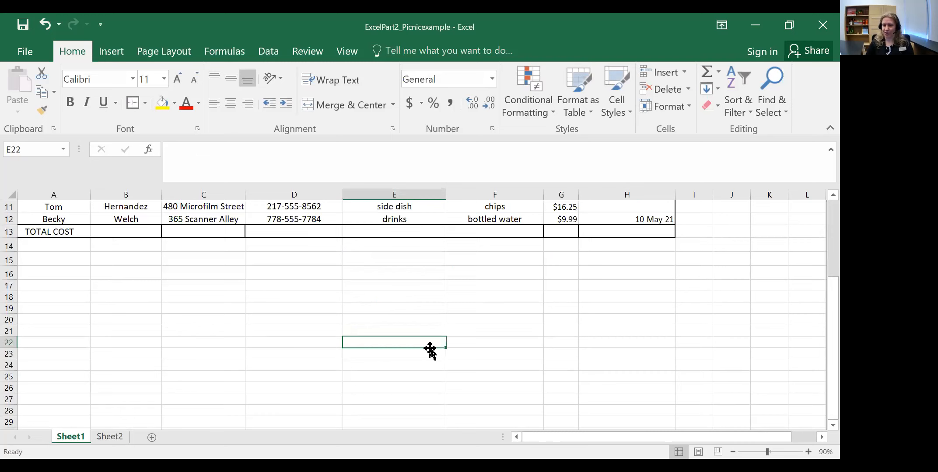
pyautogui.click(570, 233)
pyautogui.click(705, 72)
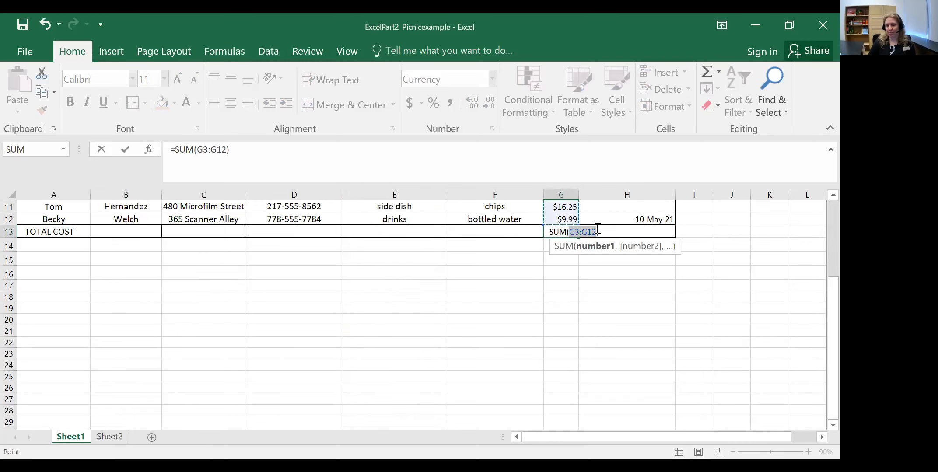
pyautogui.scroll(3, 600, 255)
pyautogui.scroll(1, 601, 255)
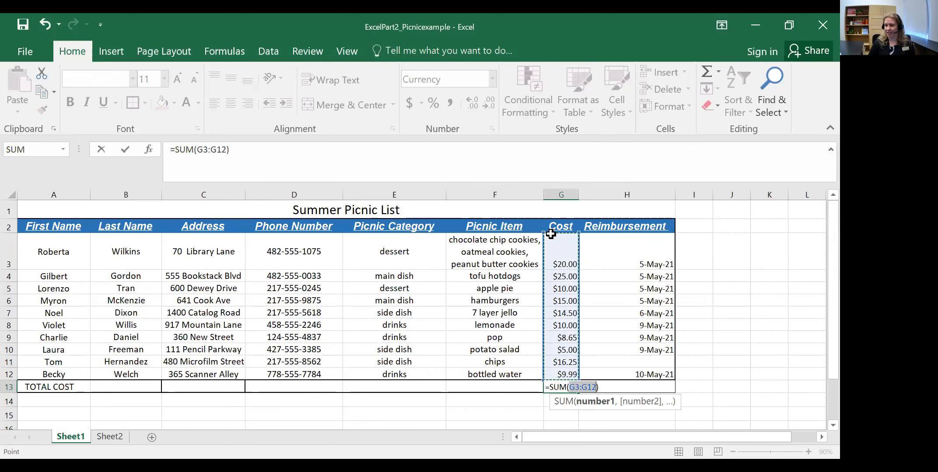
pyautogui.press('Return')
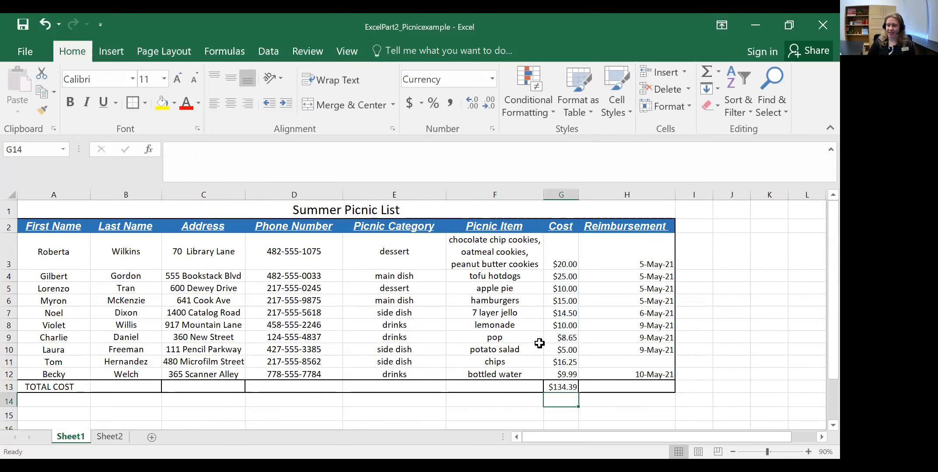
# Step: Clear the cost total from G13
pyautogui.scroll(-2, 595, 350)
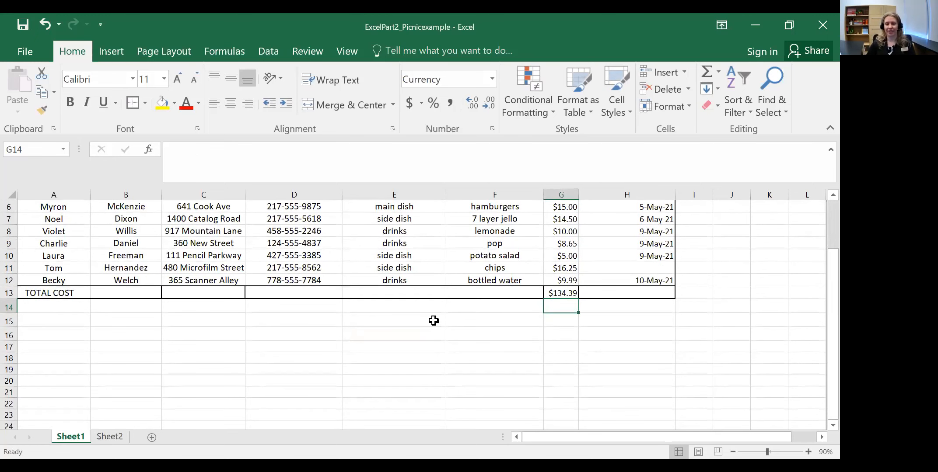
pyautogui.click(106, 326)
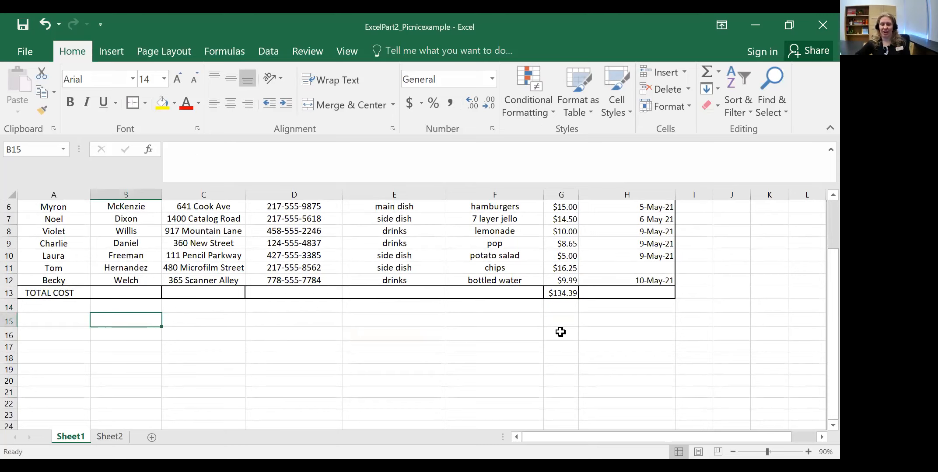
pyautogui.click(586, 349)
pyautogui.scroll(2, 530, 320)
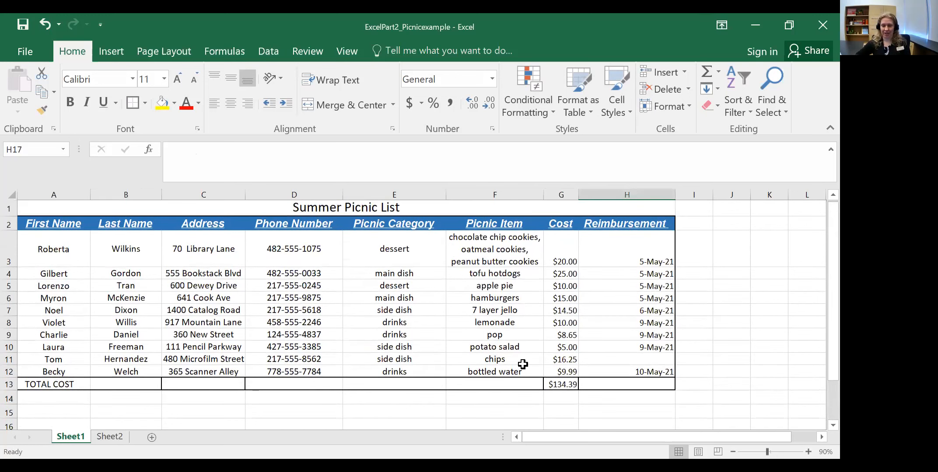
pyautogui.click(564, 384)
pyautogui.press('Delete')
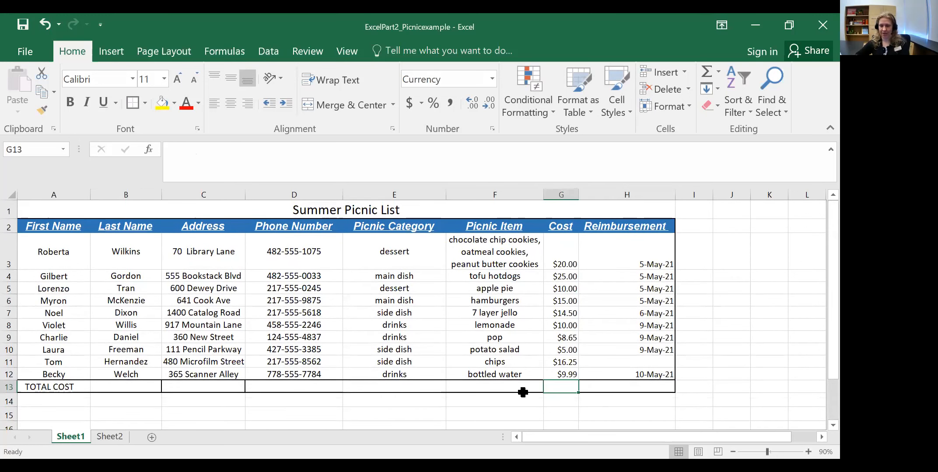
# Step: Try AutoSum in F13 on the text entries of the Picnic Item column starting at F3, and clear F13 again
pyautogui.click(485, 383)
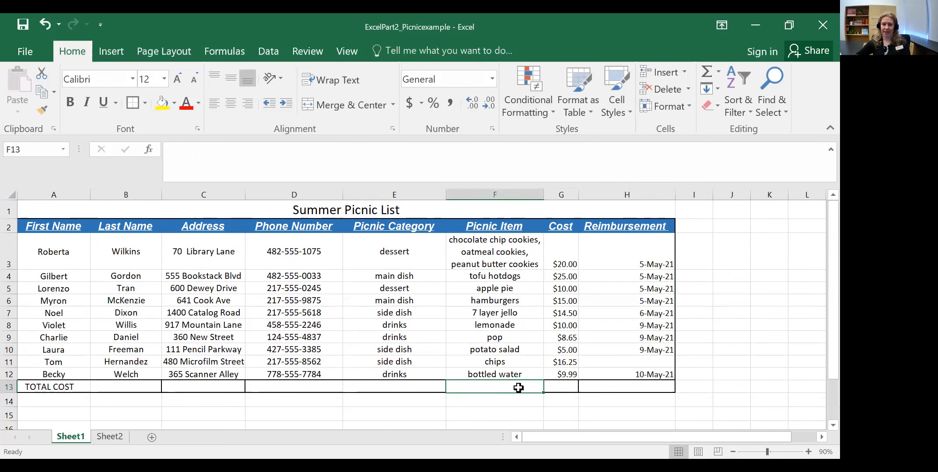
pyautogui.click(708, 71)
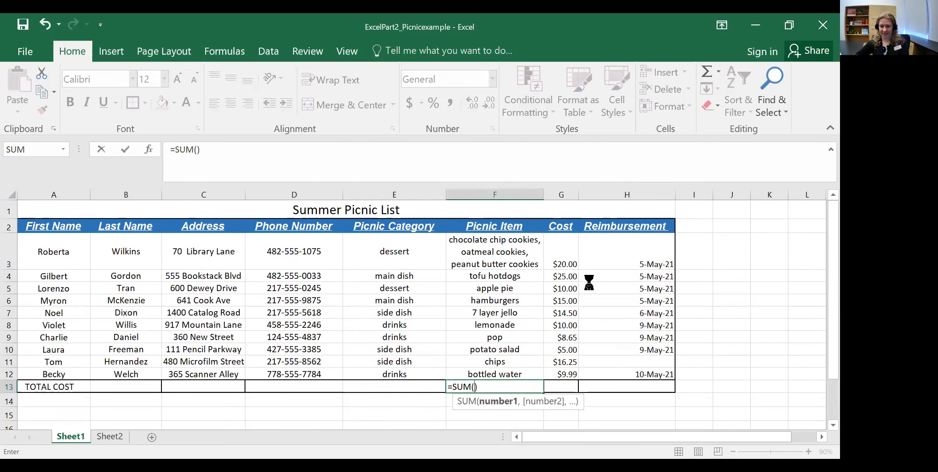
pyautogui.press('Return')
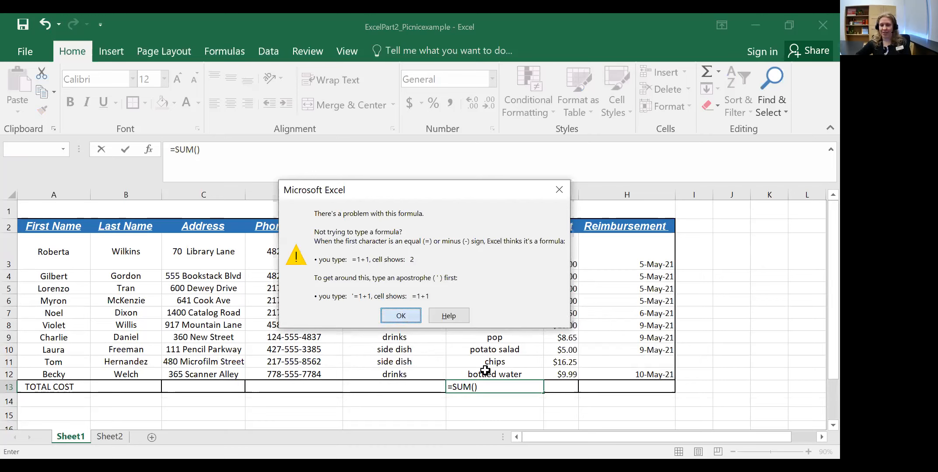
pyautogui.press('Return')
pyautogui.click(494, 258)
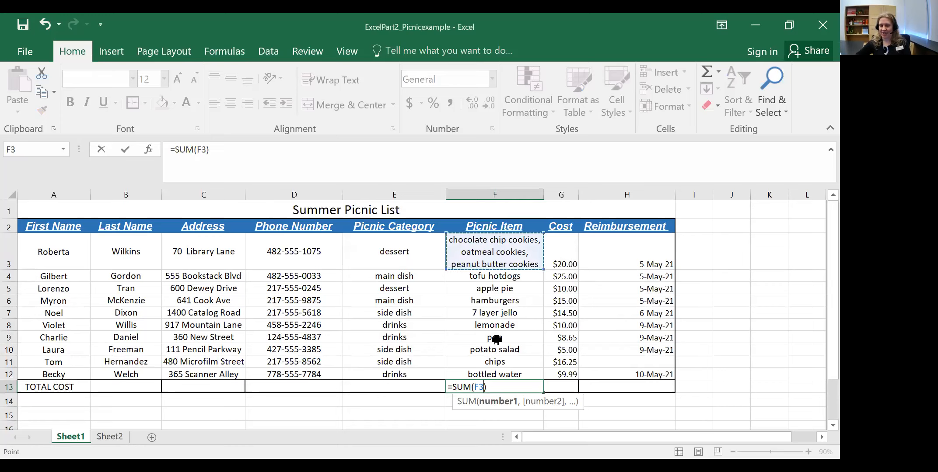
pyautogui.hotkey('ctrl', 'shift', 'Down')
pyautogui.press('Return')
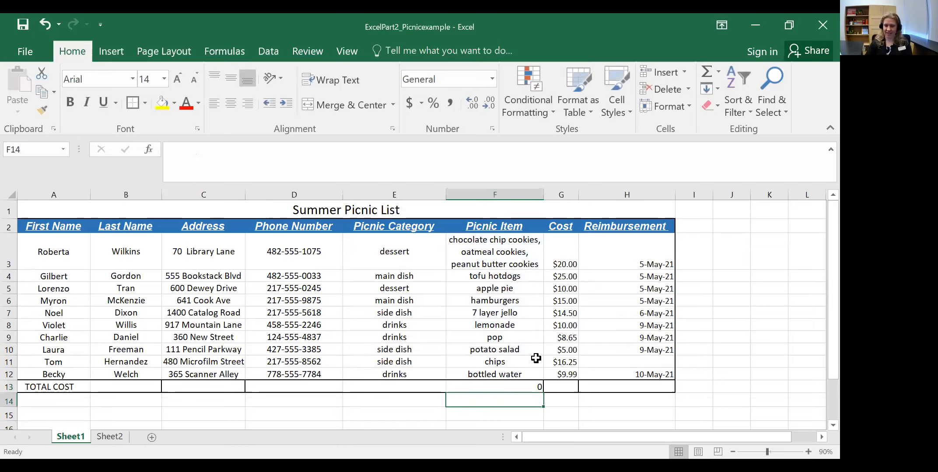
pyautogui.click(516, 383)
pyautogui.press('Delete')
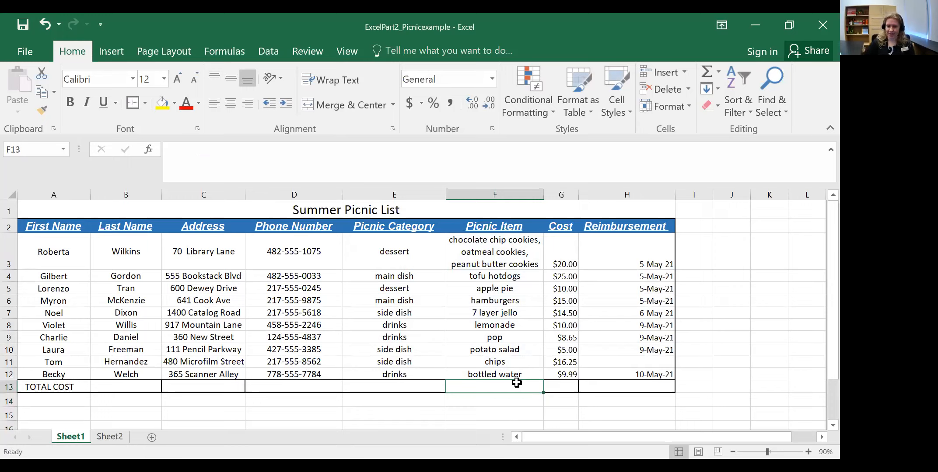
# Step: Restore the total in G13 by inserting =SUM(G3:G12) with AutoSum
pyautogui.click(582, 400)
pyautogui.click(561, 385)
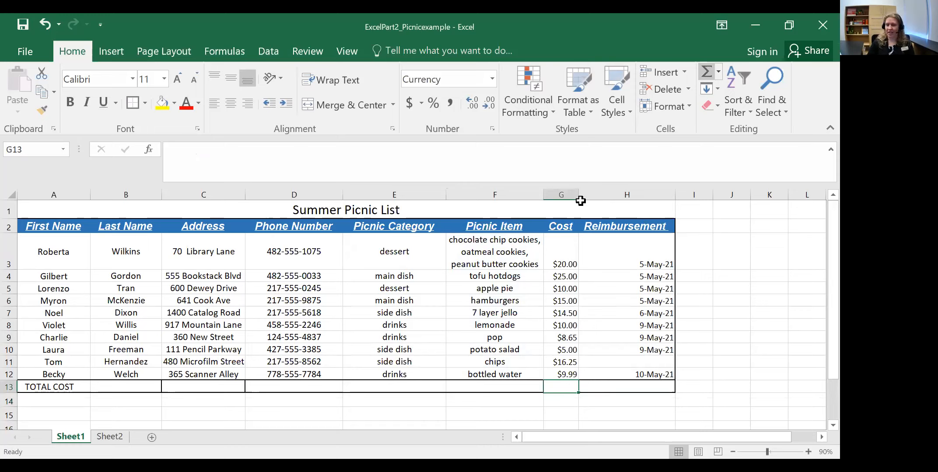
pyautogui.press('Return')
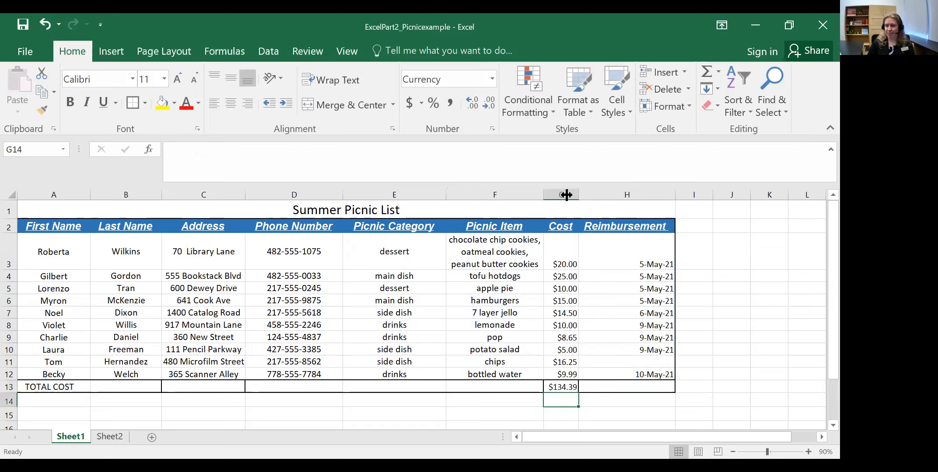
# Step: Make the Cost column too narrow for its amounts, widen it again to fit them, and check the formula in G13
pyautogui.moveTo(566, 195); pyautogui.dragTo(552, 195)
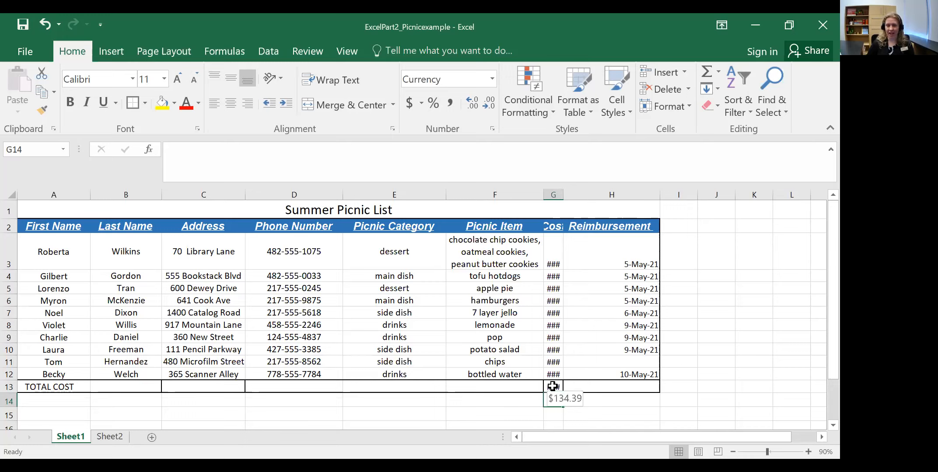
pyautogui.moveTo(564, 194); pyautogui.dragTo(582, 192)
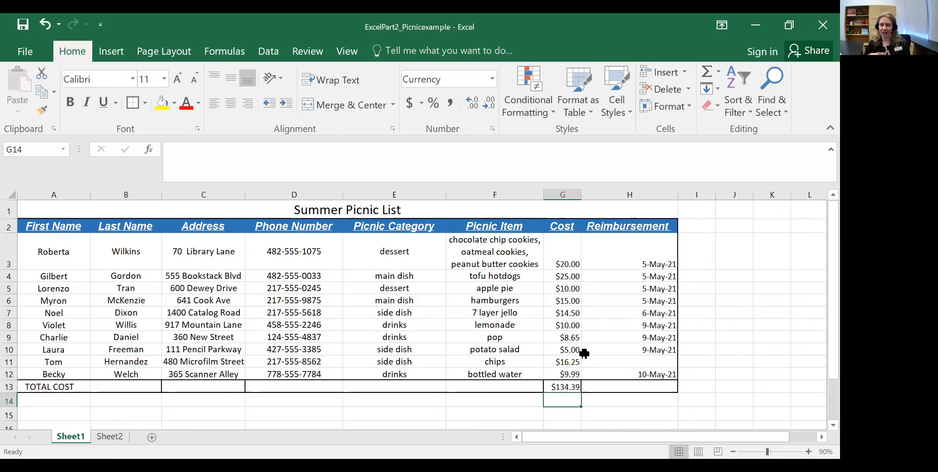
pyautogui.click(591, 384)
pyautogui.click(567, 384)
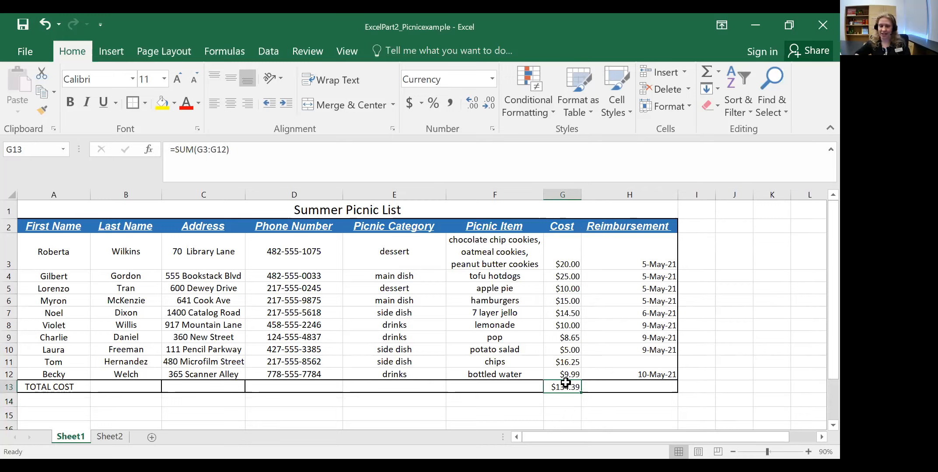
# Step: Try AutoSum in D13 on the hyphenated phone number in D3, and undo the inserted sum
pyautogui.click(502, 386)
pyautogui.click(296, 385)
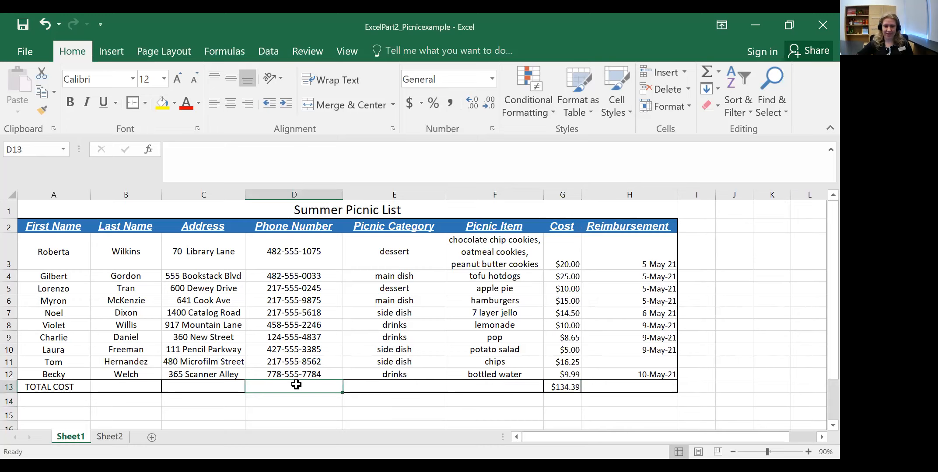
pyautogui.click(707, 71)
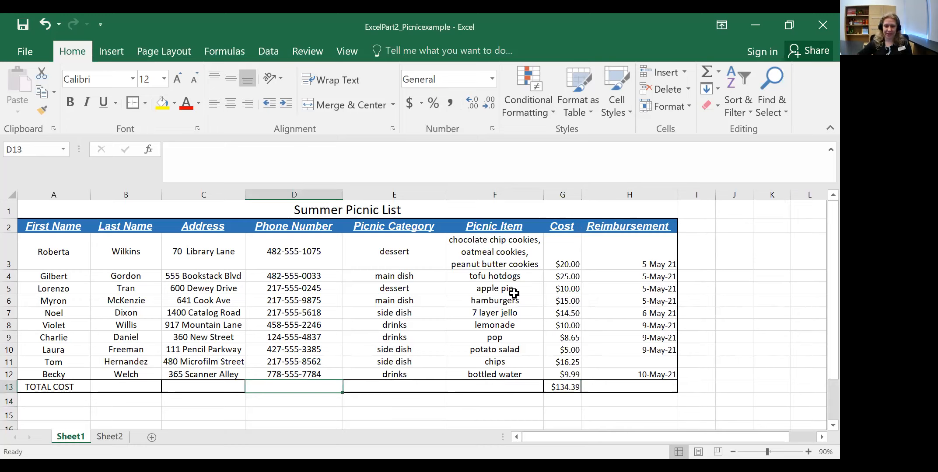
pyautogui.click(302, 255)
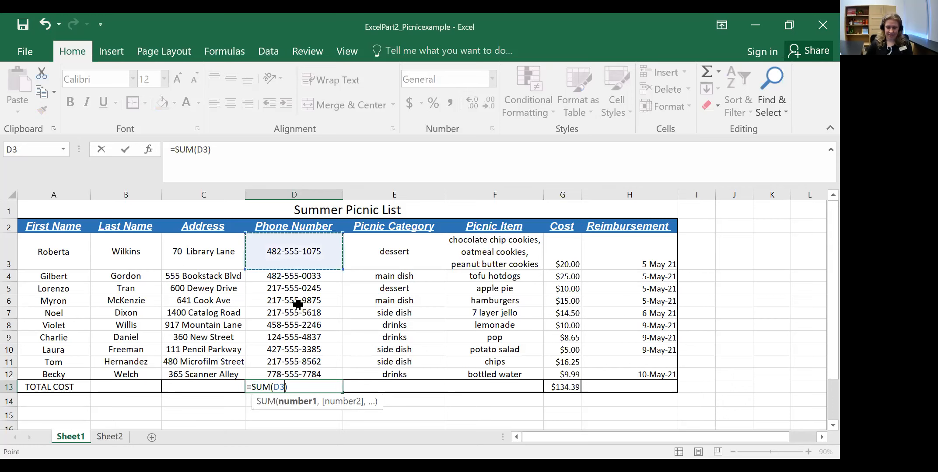
pyautogui.press('Return')
pyautogui.scroll(-2, 296, 302)
pyautogui.scroll(2, 309, 362)
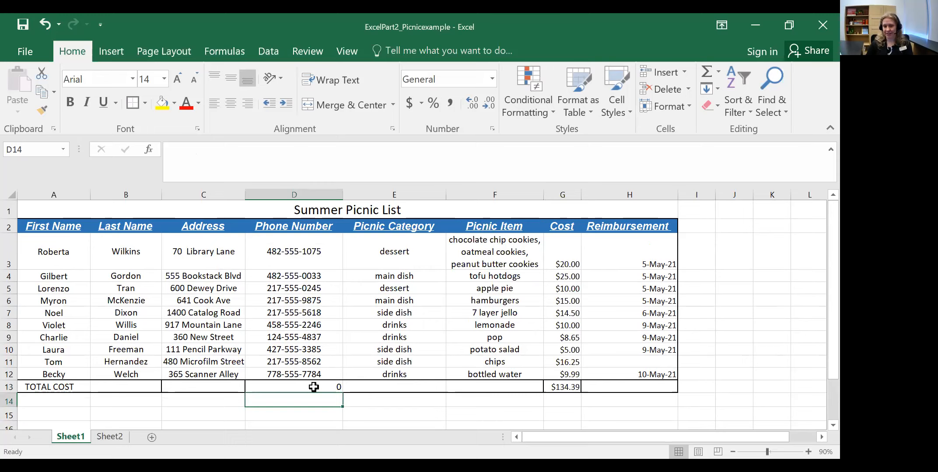
pyautogui.hotkey('ctrl', 'z')
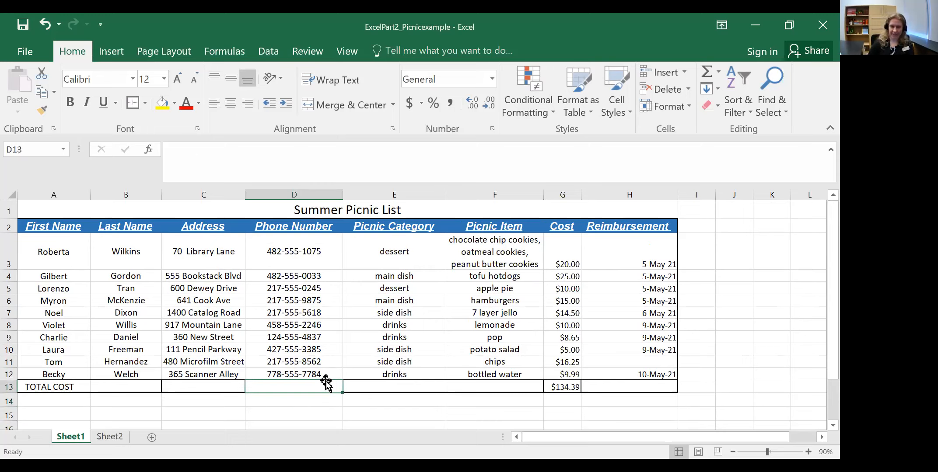
# Step: Remove the hyphens from the phone number in D3 so that it is a plain number
pyautogui.click(298, 282)
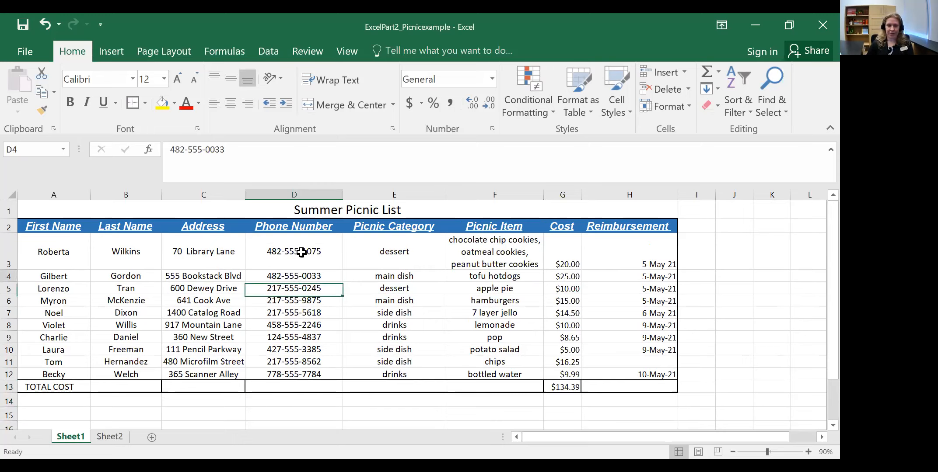
pyautogui.press('Up')
pyautogui.press('F2')
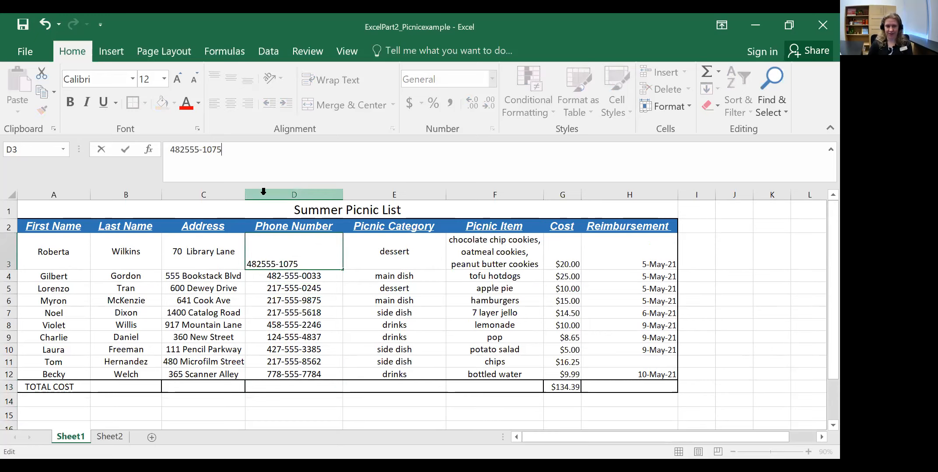
pyautogui.press('Left')
pyautogui.press('Left')
pyautogui.press('Left')
pyautogui.press('Left')
pyautogui.press('BackSpace')
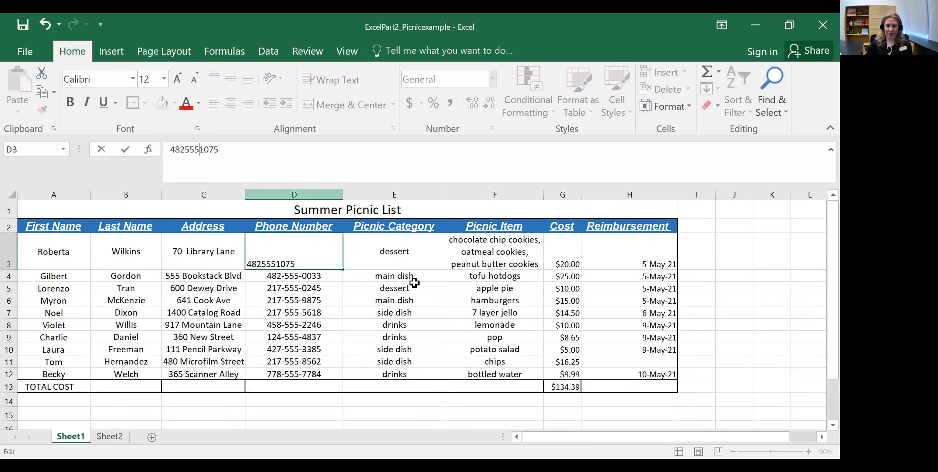
# Step: Try =SUM(D3:D12) in D13 with AutoSum, compare it with the phone number cells, and clear D13 again
pyautogui.click(294, 387)
pyautogui.click(705, 72)
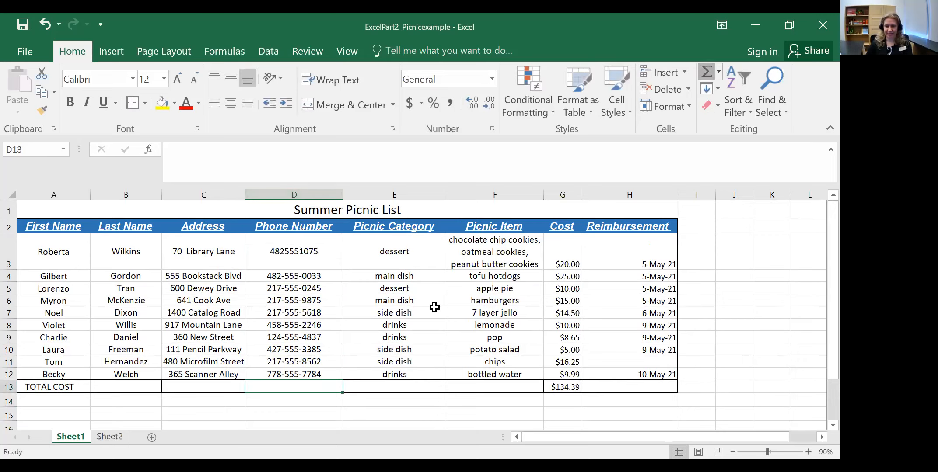
pyautogui.press('Return')
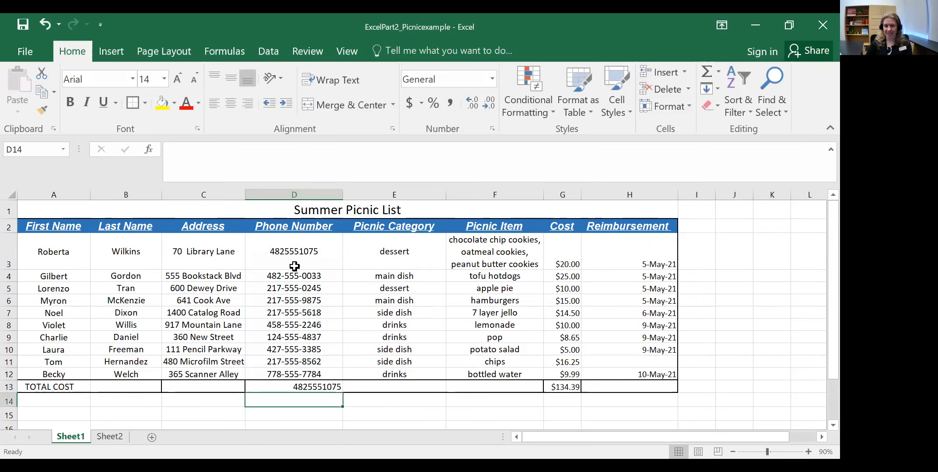
pyautogui.moveTo(294, 278); pyautogui.dragTo(297, 259)
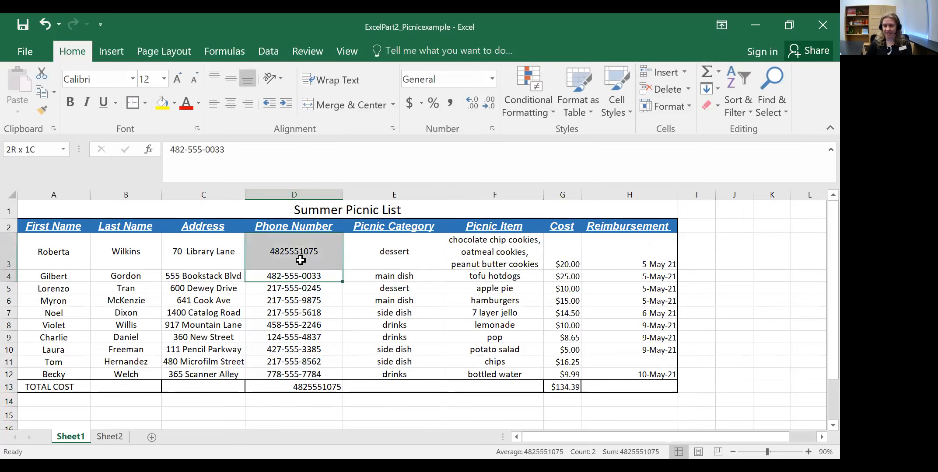
pyautogui.click(300, 254)
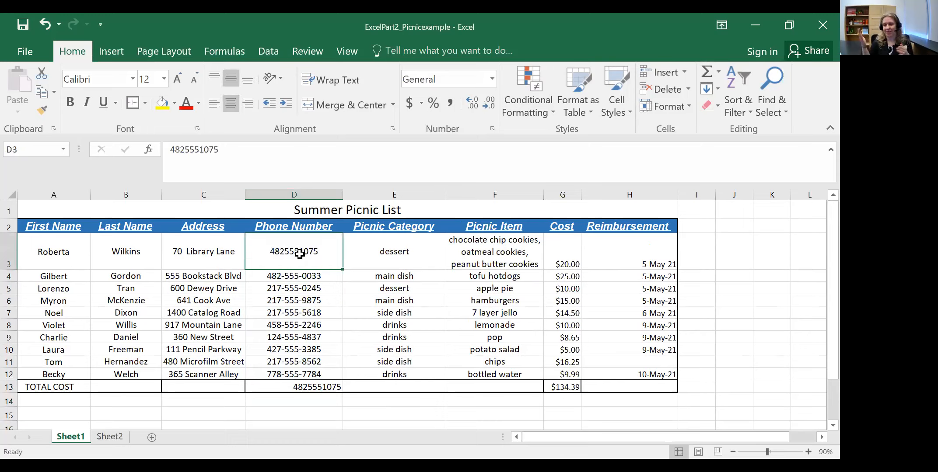
pyautogui.click(309, 385)
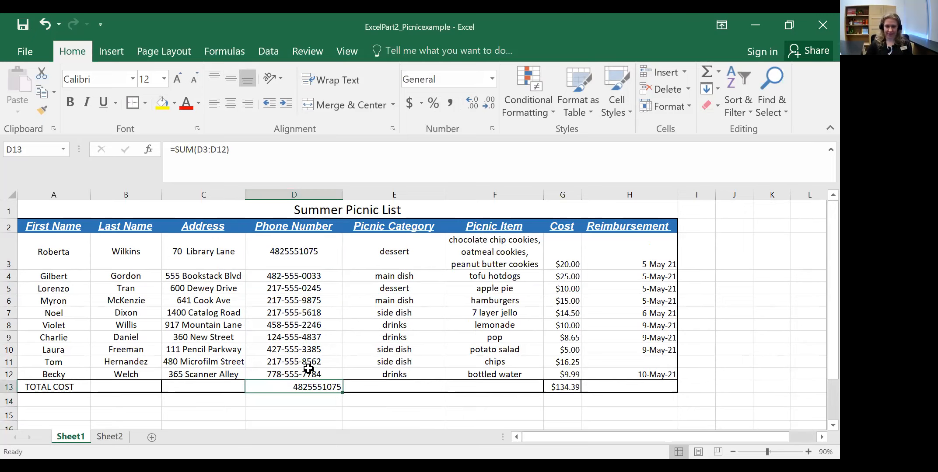
pyautogui.press('Delete')
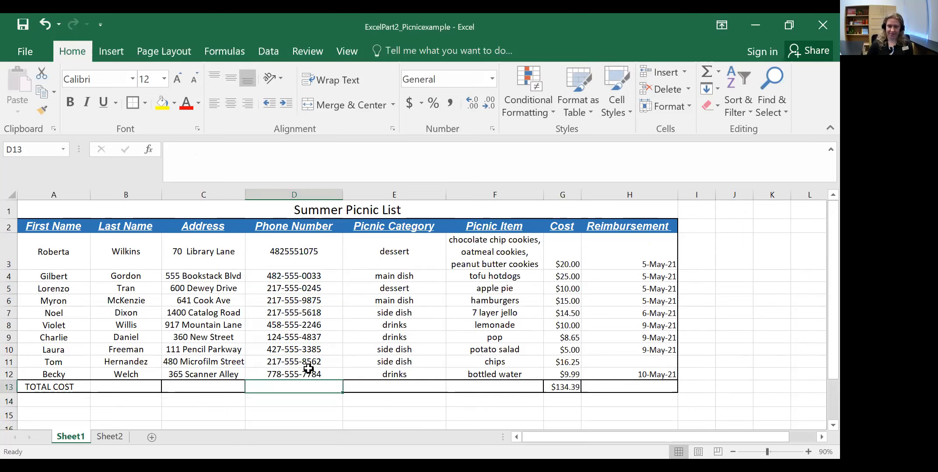
pyautogui.click(394, 382)
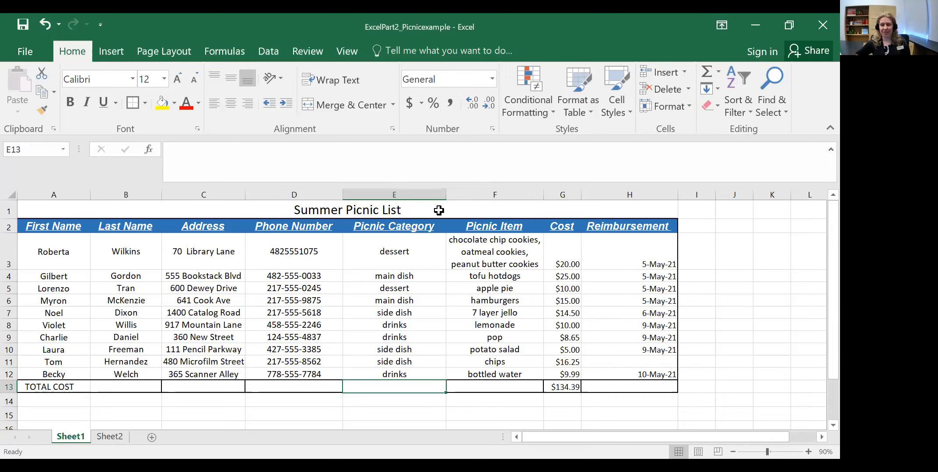
pyautogui.scroll(-2, 422, 308)
pyautogui.click(420, 307)
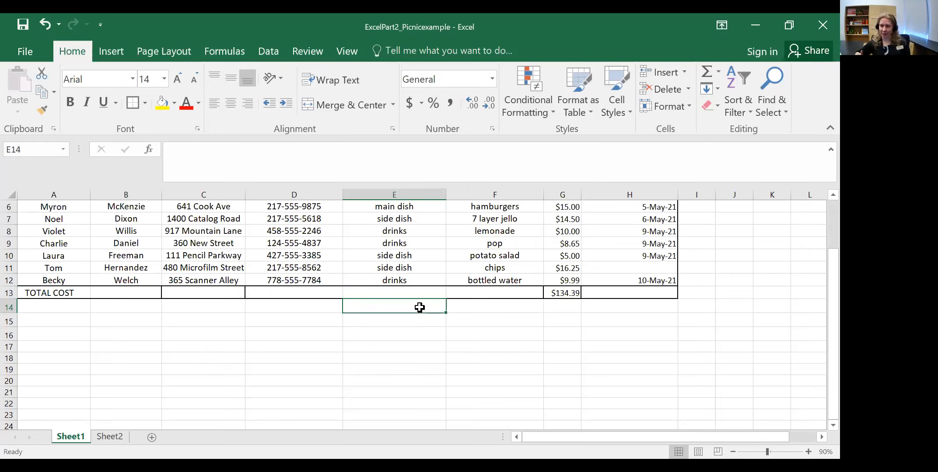
pyautogui.click(409, 319)
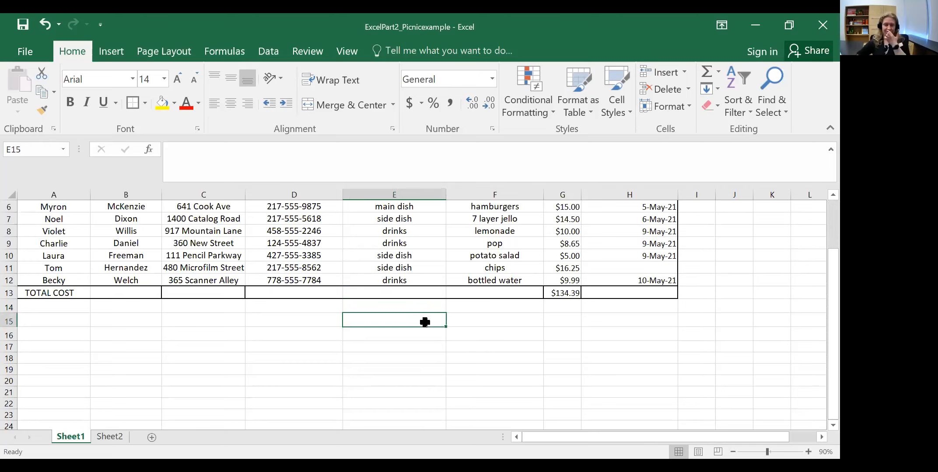
# Step: Enter Monday, Tuesday and Wednesday across cells B19 to D19 in the empty area below the table
pyautogui.scroll(-2, 424, 322)
pyautogui.click(308, 308)
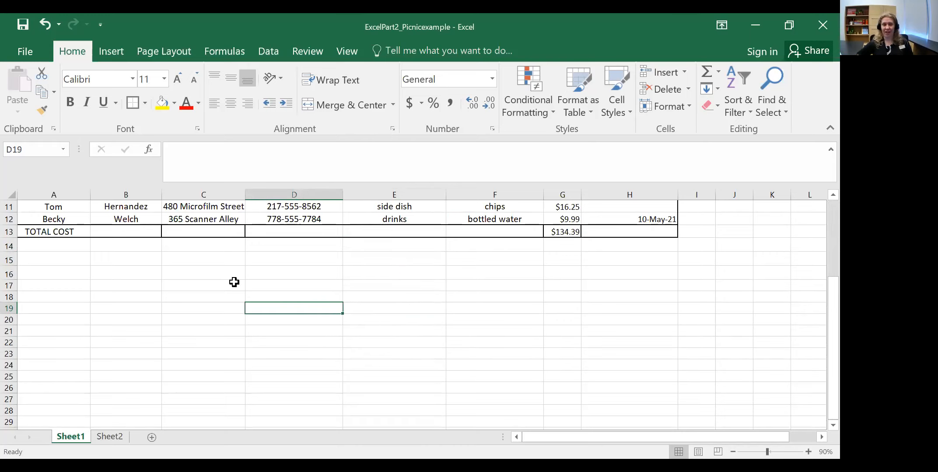
pyautogui.scroll(-2, 211, 280)
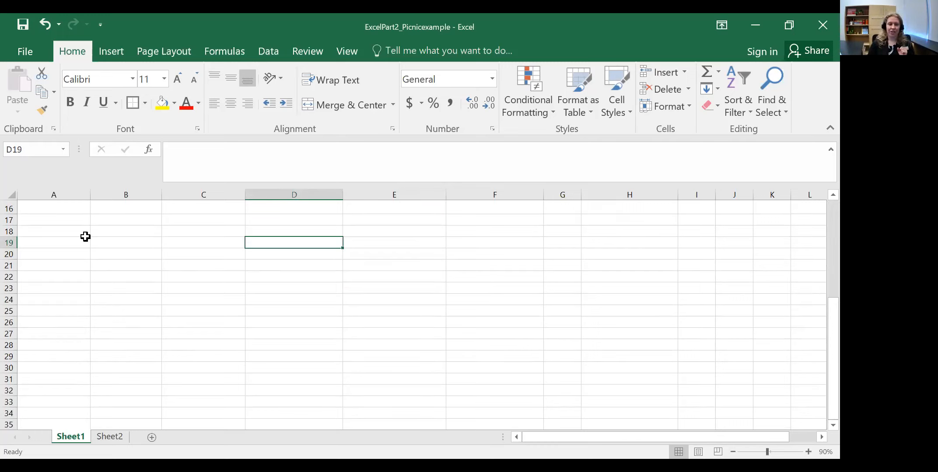
pyautogui.click(69, 241)
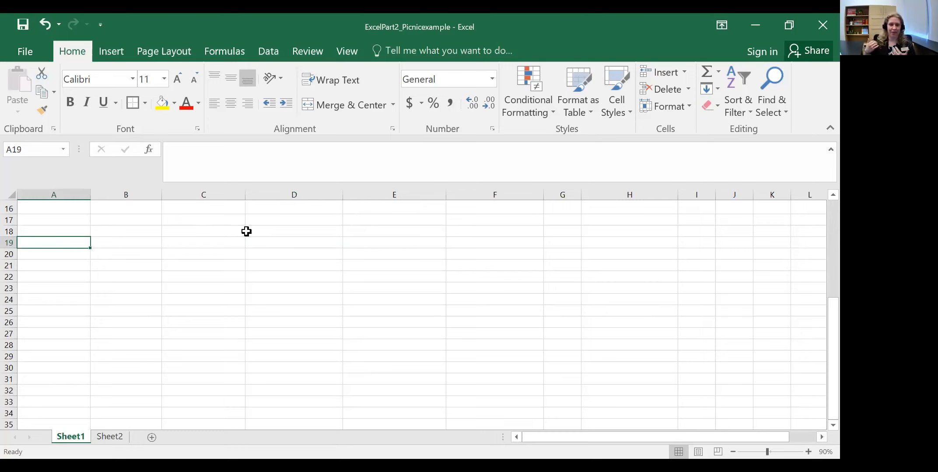
pyautogui.press('Right')
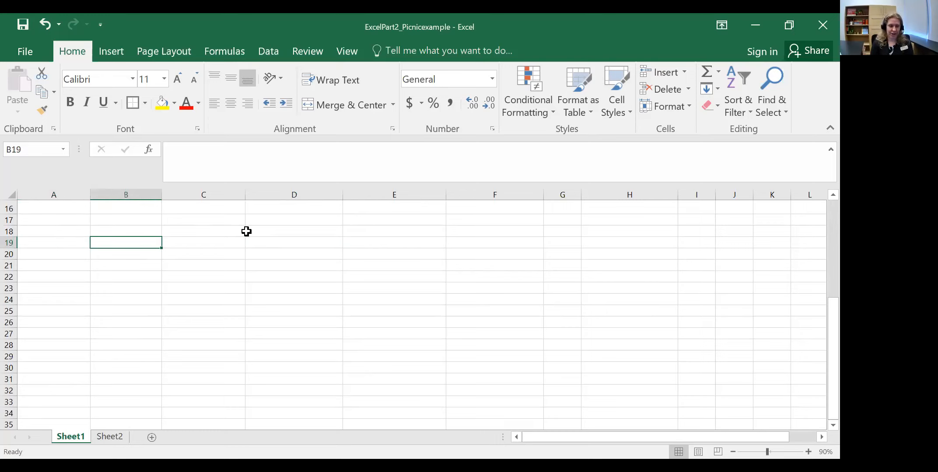
pyautogui.write('Mon')
pyautogui.press('BackSpace')
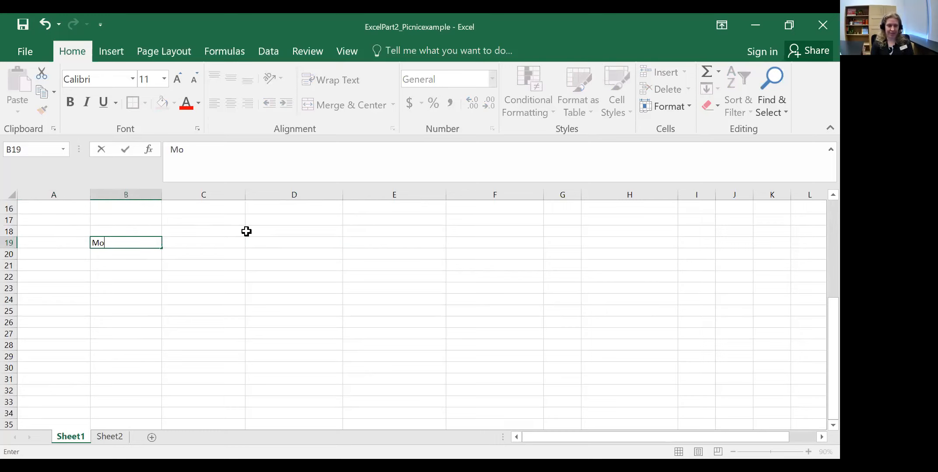
pyautogui.write('nday')
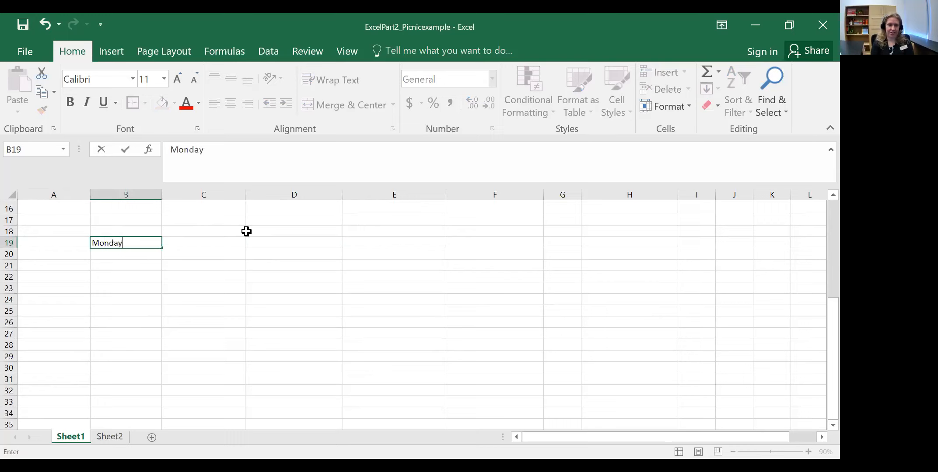
pyautogui.press('Right')
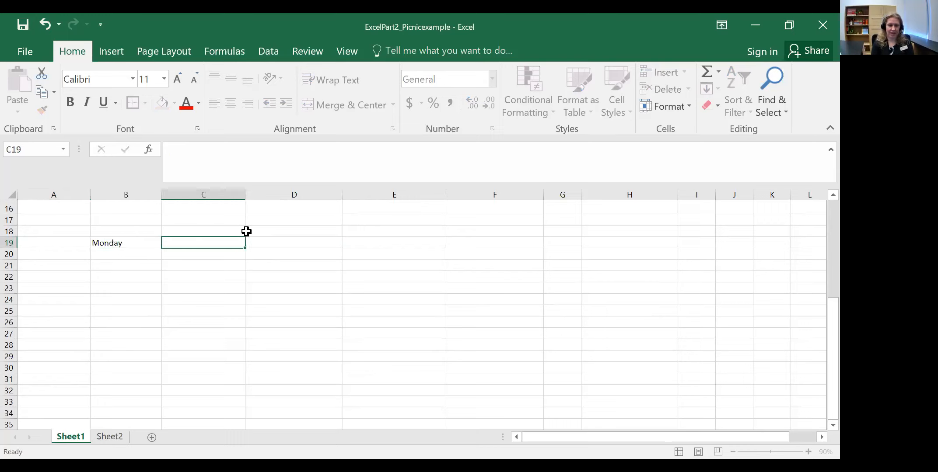
pyautogui.write('Tuesday')
pyautogui.press('Right')
pyautogui.write('We')
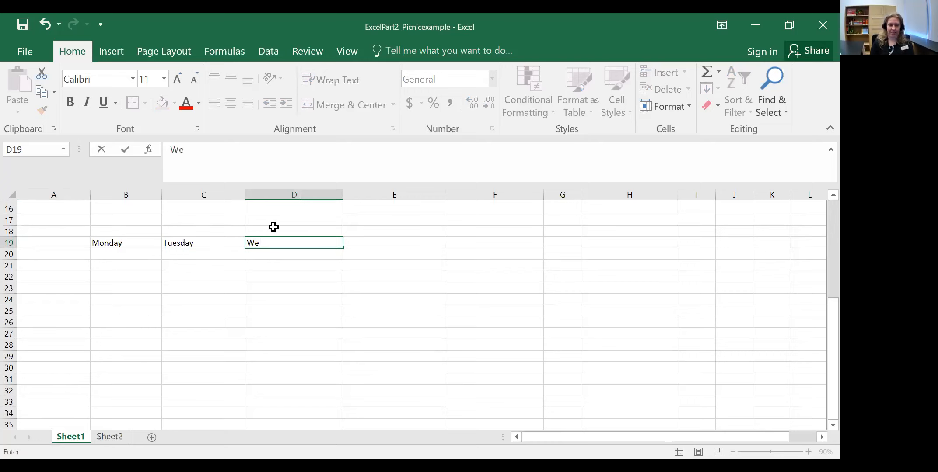
pyautogui.write('dnesday')
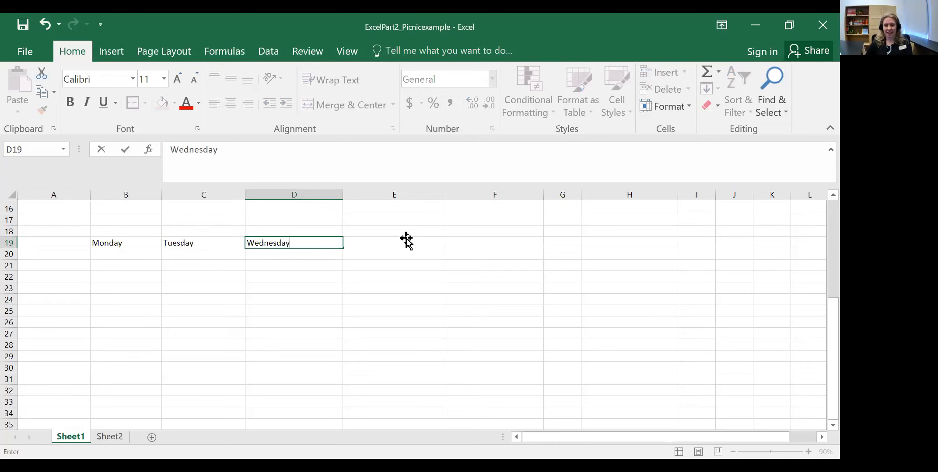
pyautogui.click(563, 231)
pyautogui.click(620, 234)
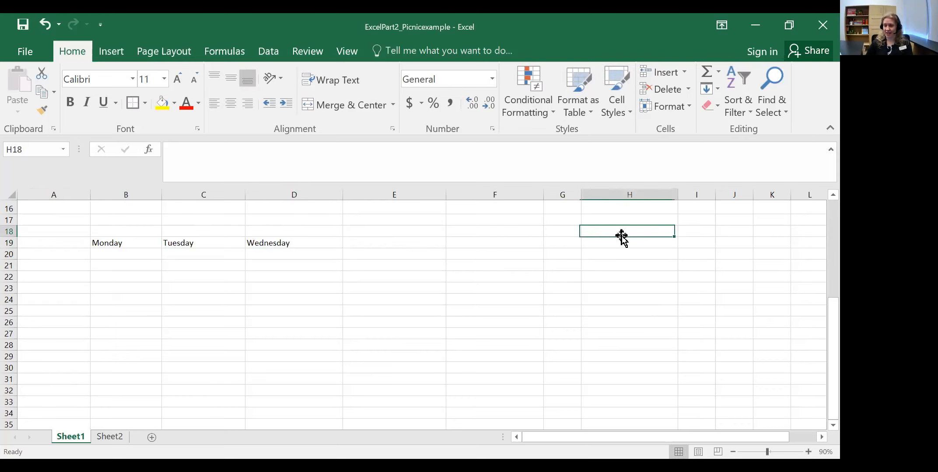
# Step: Select the weekday cells B19:D19 and point out the fill handle at the end of the selection
pyautogui.click(120, 243)
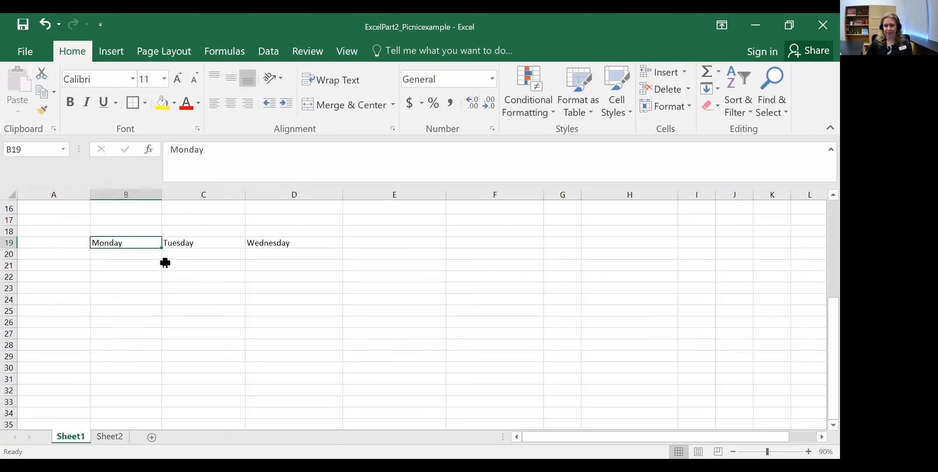
pyautogui.moveTo(132, 243); pyautogui.dragTo(280, 241)
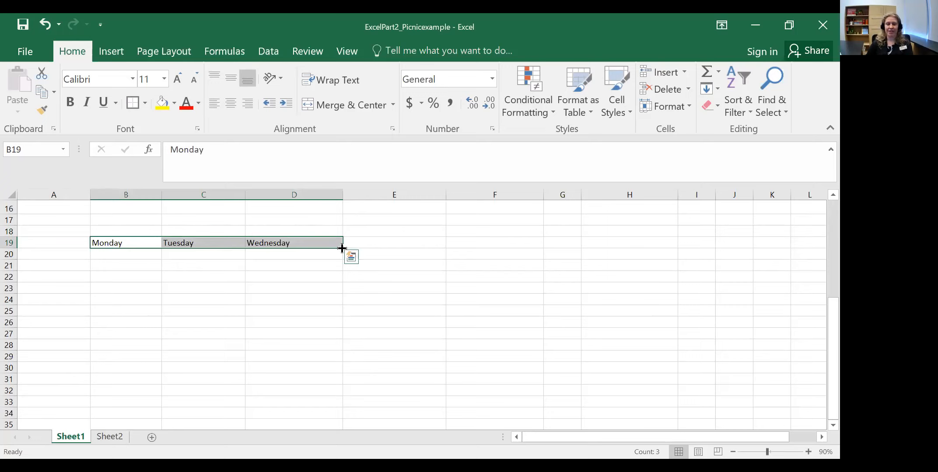
pyautogui.moveTo(342, 249); pyautogui.dragTo(342, 249)
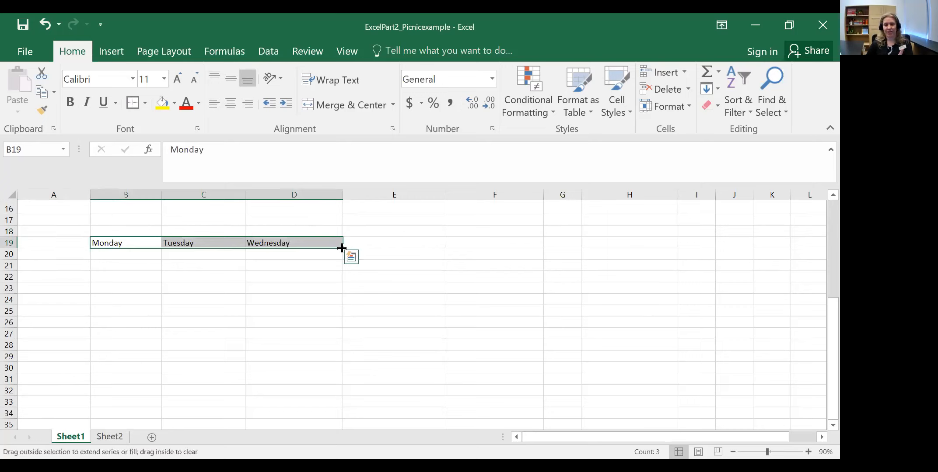
pyautogui.moveTo(342, 249); pyautogui.dragTo(342, 249)
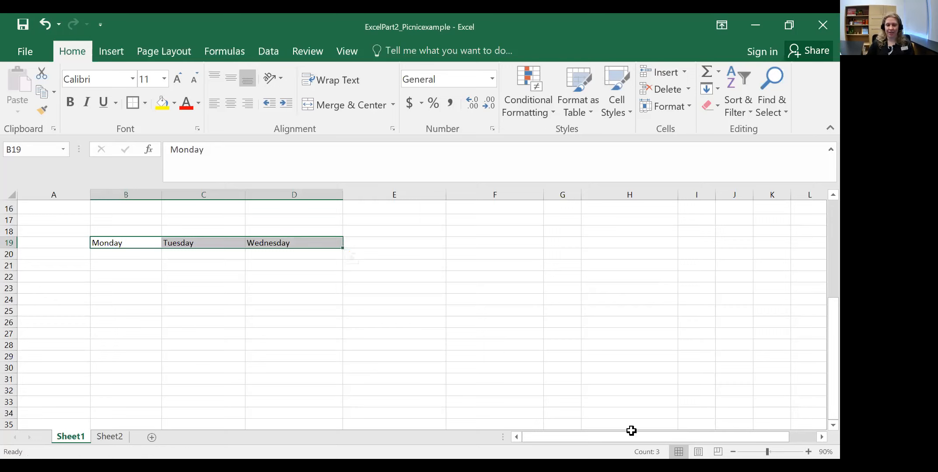
# Step: Clear the weekday entries in row 19 below the picnic table
pyautogui.click(807, 452)
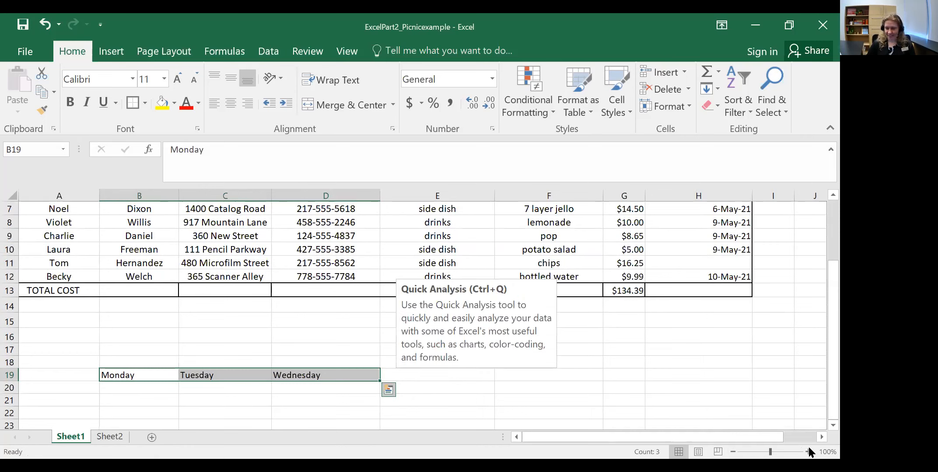
pyautogui.moveTo(405, 376); pyautogui.dragTo(109, 367)
pyautogui.press('Delete')
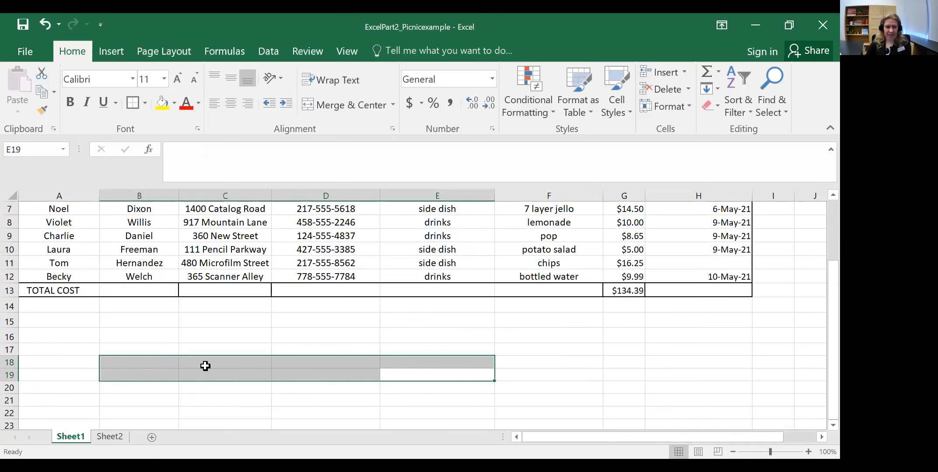
# Step: Insert four blank rows above the Summer Picnic List title row
pyautogui.scroll(2, 35, 220)
pyautogui.click(10, 209)
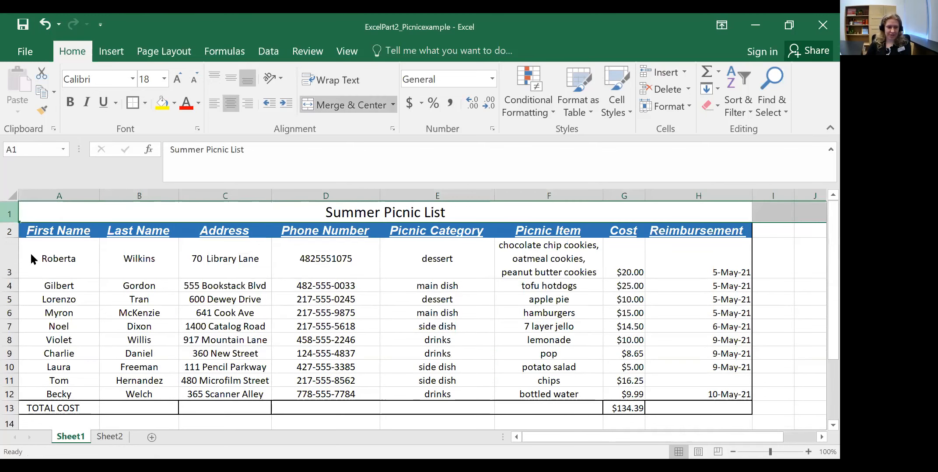
pyautogui.rightClick(11, 210)
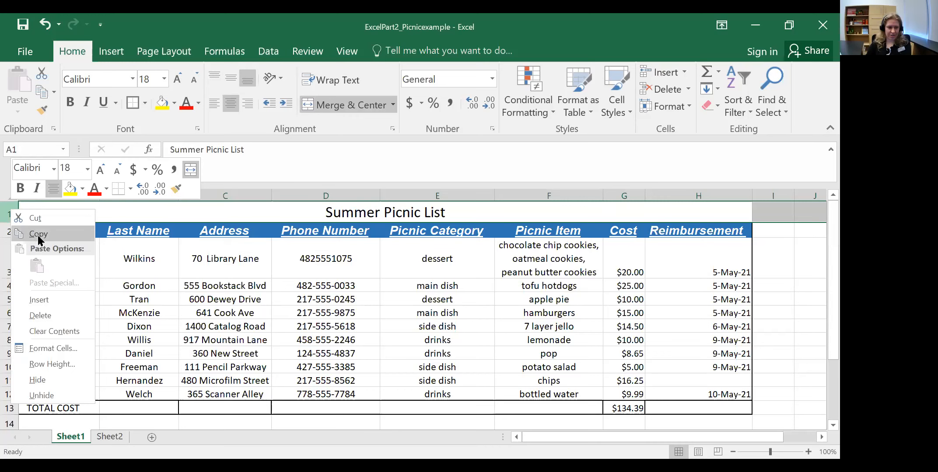
pyautogui.click(39, 300)
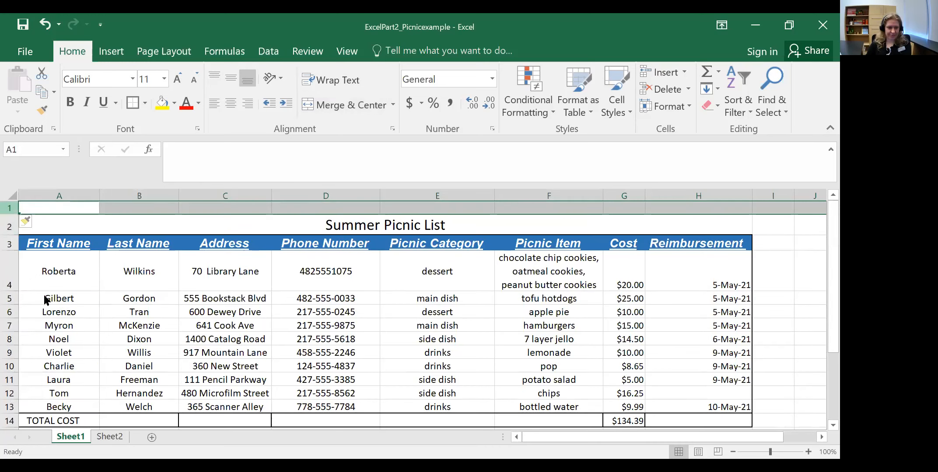
pyautogui.rightClick(8, 207)
pyautogui.click(43, 292)
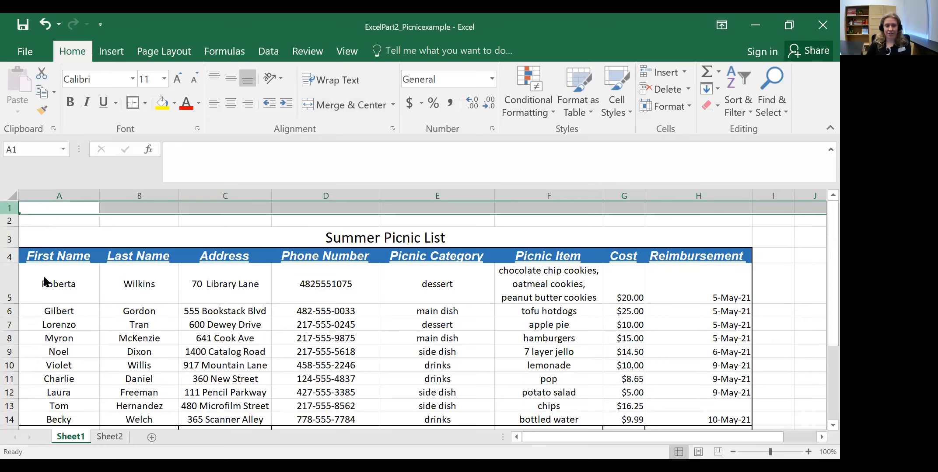
pyautogui.rightClick(9, 208)
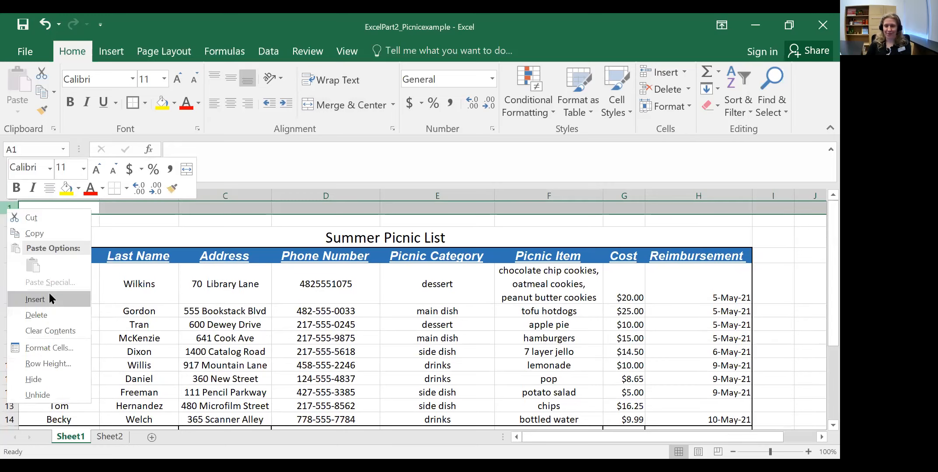
pyautogui.click(35, 300)
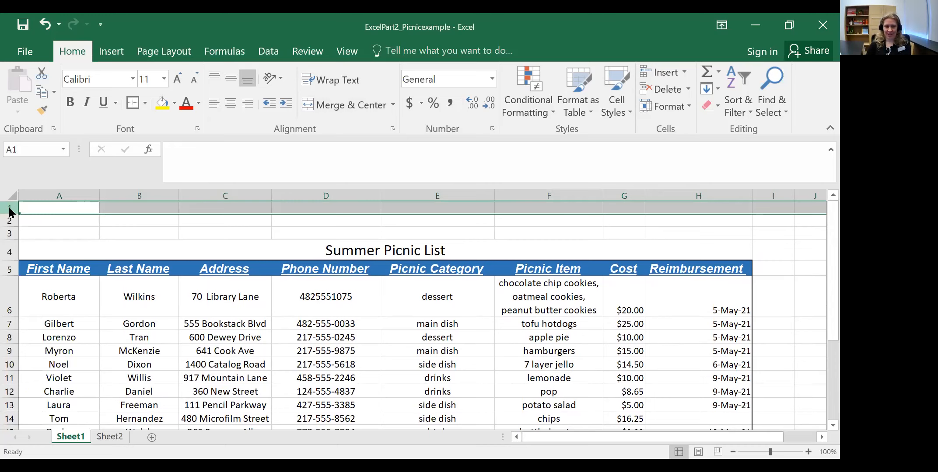
pyautogui.rightClick(11, 208)
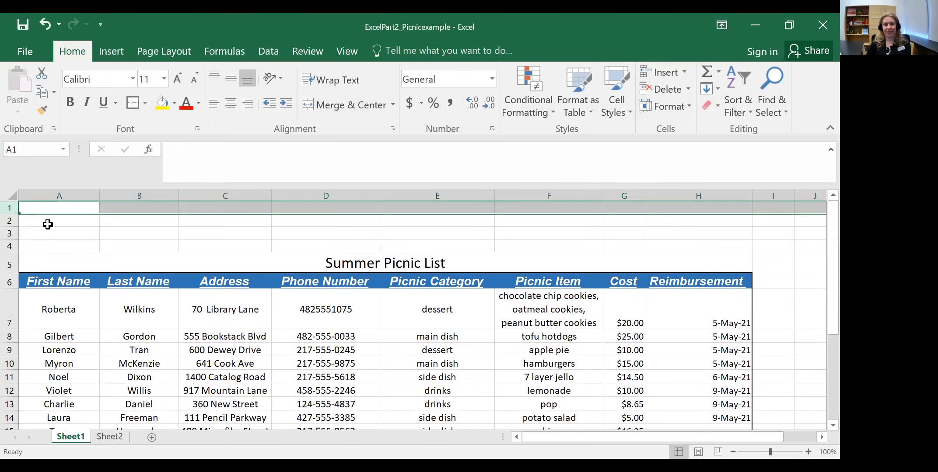
# Step: Enter Monday, Tuesday and Wednesday across cells A1 to C1 in the empty rows above the title
pyautogui.click(48, 224)
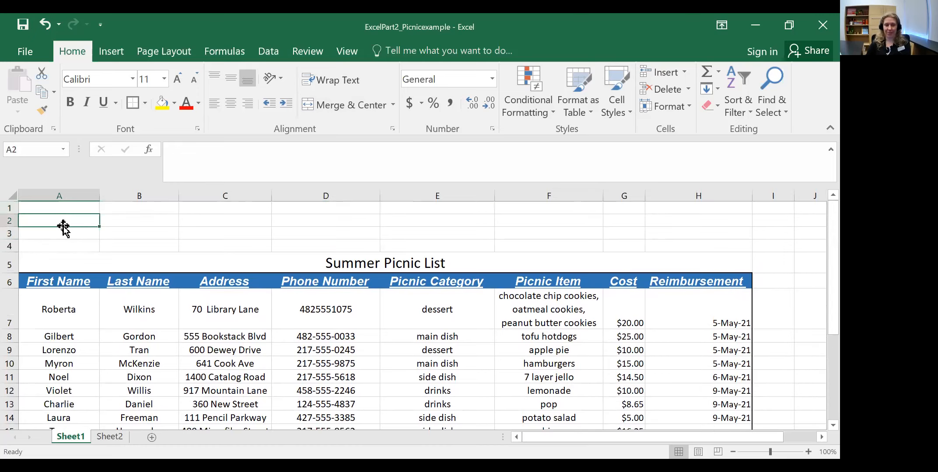
pyautogui.click(84, 211)
pyautogui.write('Monday')
pyautogui.press('Tab')
pyautogui.write('Tues')
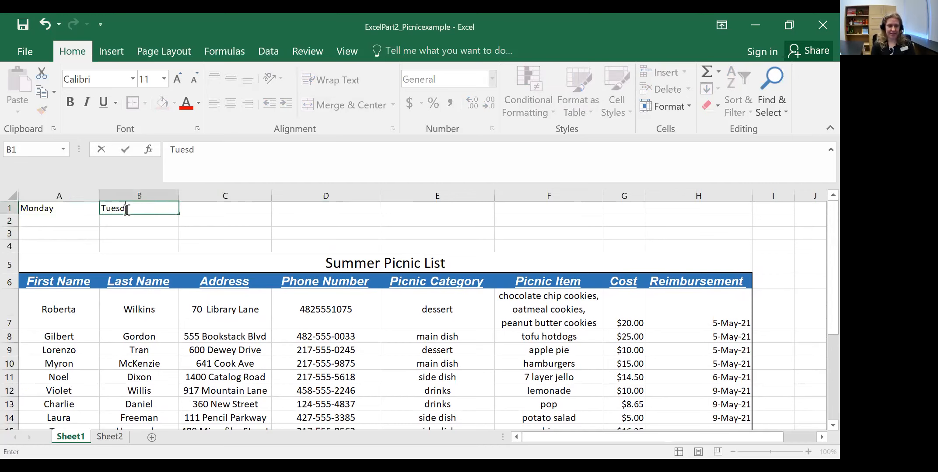
pyautogui.write('day')
pyautogui.press('Tab')
pyautogui.write('Wednesday')
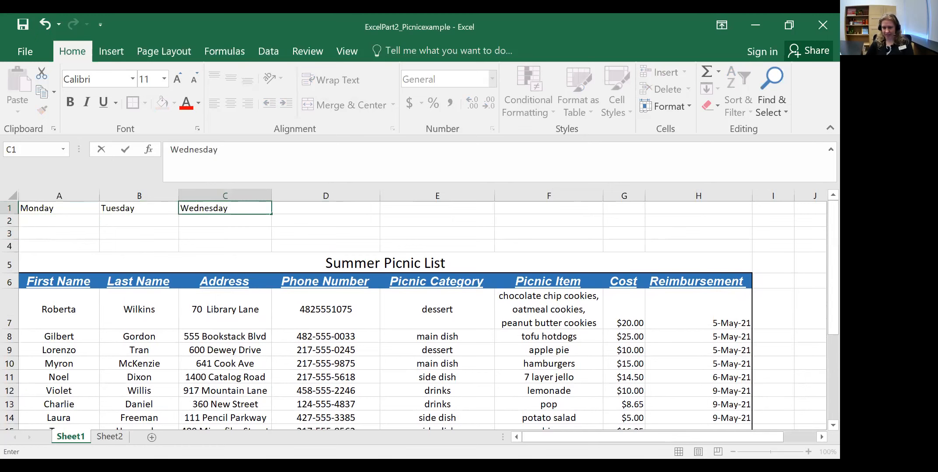
pyautogui.click(325, 233)
# Step: Select the weekdays in A1:C1 and extend the series across row 1 to H1 with the fill handle
pyautogui.scroll(2, 618, 306)
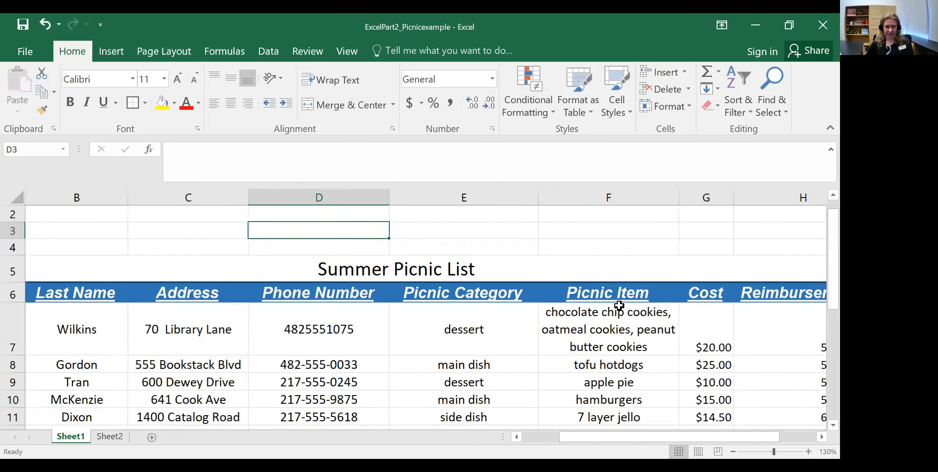
pyautogui.scroll(1, 236, 211)
pyautogui.click(238, 215)
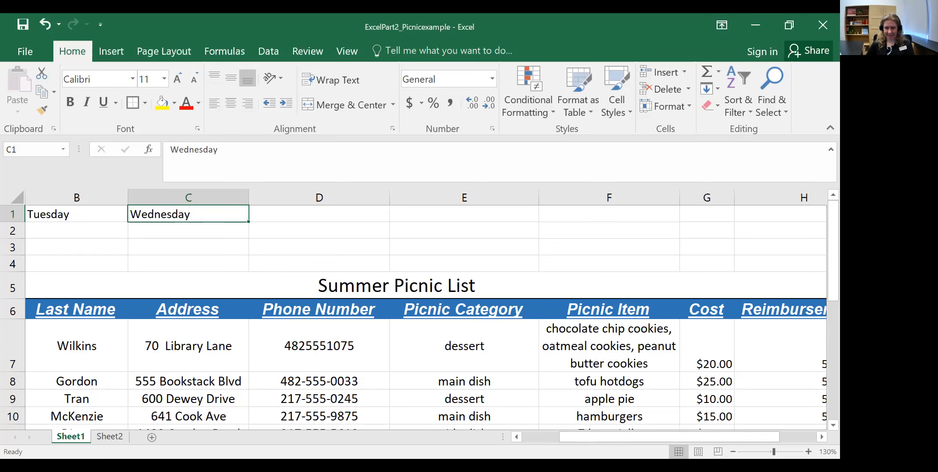
pyautogui.hscroll(-1, 425, 315)
pyautogui.scroll(3, 420, 307)
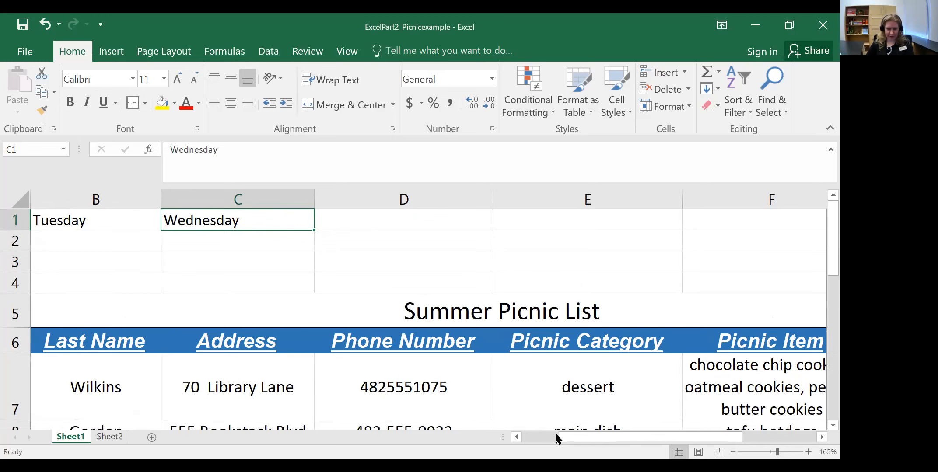
pyautogui.click(530, 433)
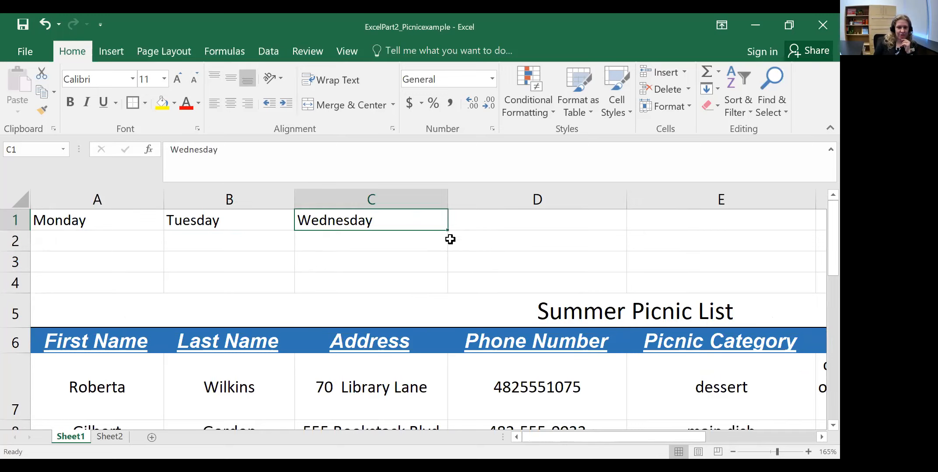
pyautogui.moveTo(92, 220); pyautogui.dragTo(387, 225)
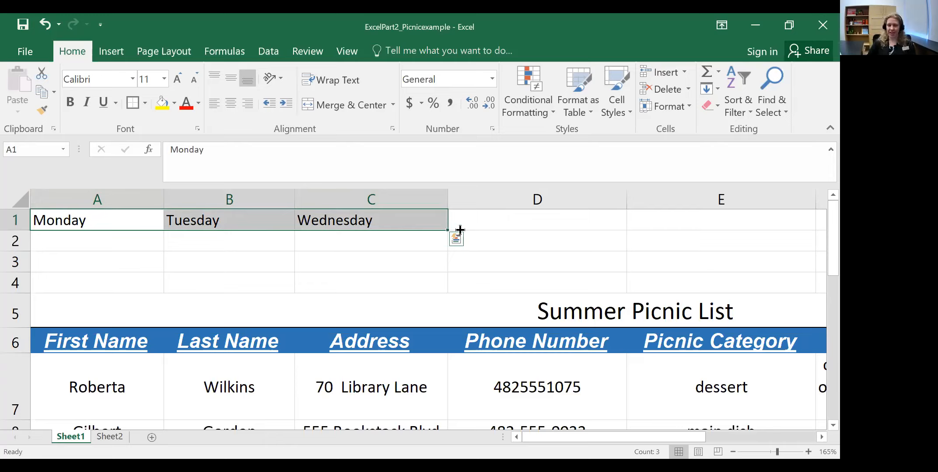
pyautogui.moveTo(447, 230)
pyautogui.mouseDown()
pyautogui.moveTo(825, 227)
pyautogui.moveTo(614, 233)
pyautogui.moveTo(236, 194)
pyautogui.moveTo(129, 202)
pyautogui.moveTo(347, 240)
pyautogui.moveTo(580, 242)
pyautogui.mouseUp()
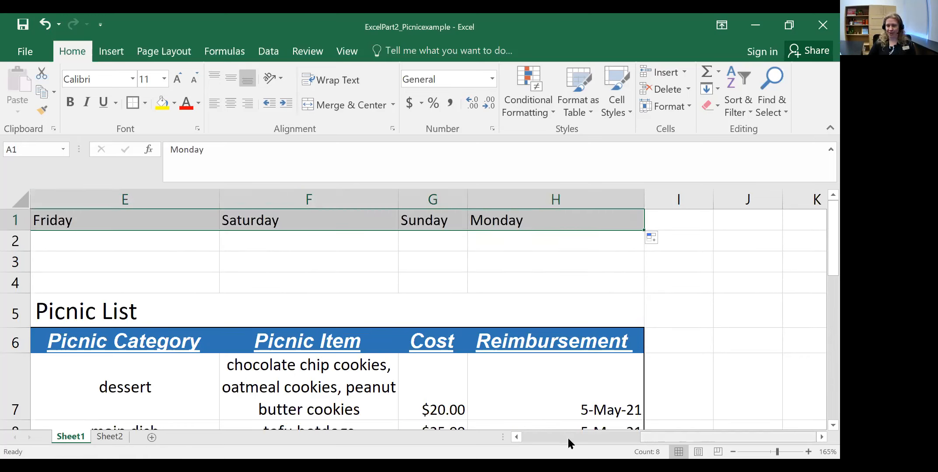
# Step: Look over the filled days through H1 and view the Auto Fill options, including Fill Weekdays, without choosing one
pyautogui.moveTo(559, 443); pyautogui.dragTo(567, 441)
pyautogui.moveTo(623, 445); pyautogui.dragTo(663, 446)
pyautogui.click(613, 248)
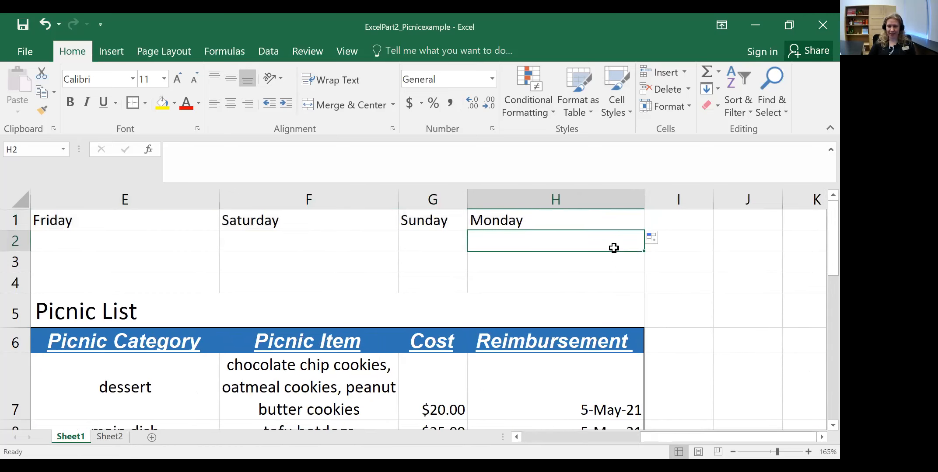
pyautogui.click(567, 227)
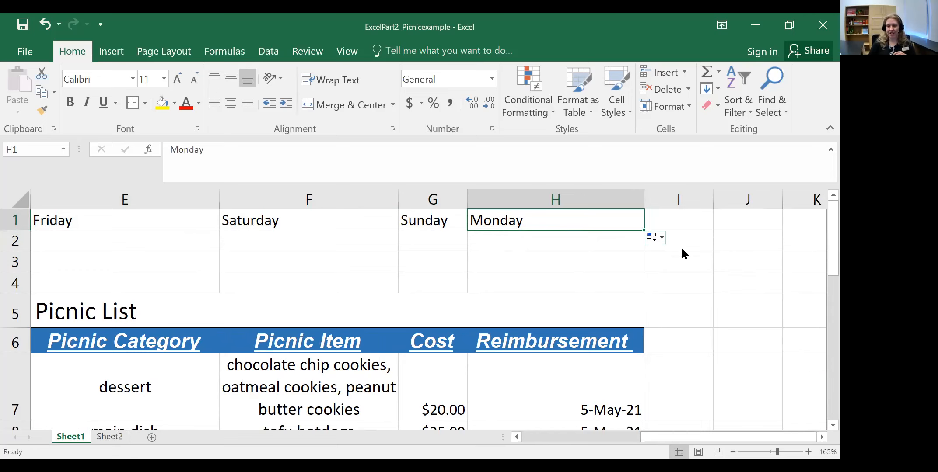
pyautogui.click(661, 238)
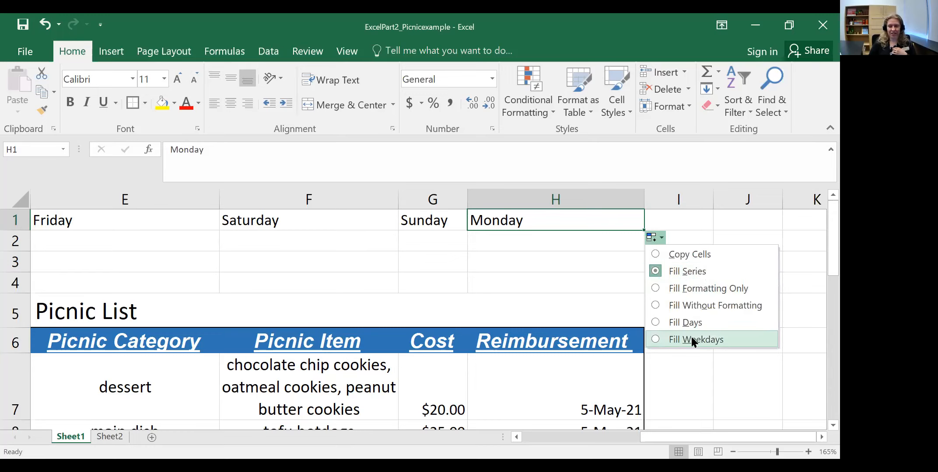
pyautogui.click(544, 259)
# Step: Clear all the weekday entries from A1 to H1 above the picnic list
pyautogui.click(211, 223)
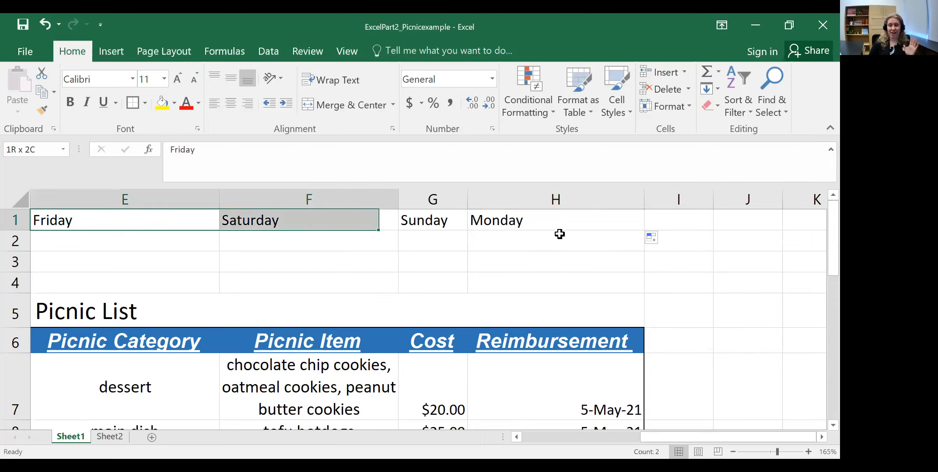
pyautogui.moveTo(573, 215); pyautogui.dragTo(206, 221)
pyautogui.press('BackSpace')
pyautogui.press('Delete')
pyautogui.click(267, 236)
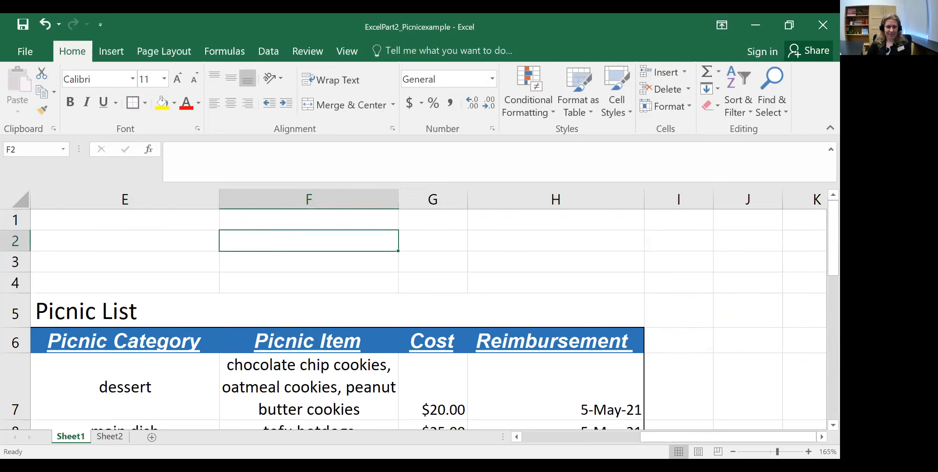
pyautogui.click(582, 438)
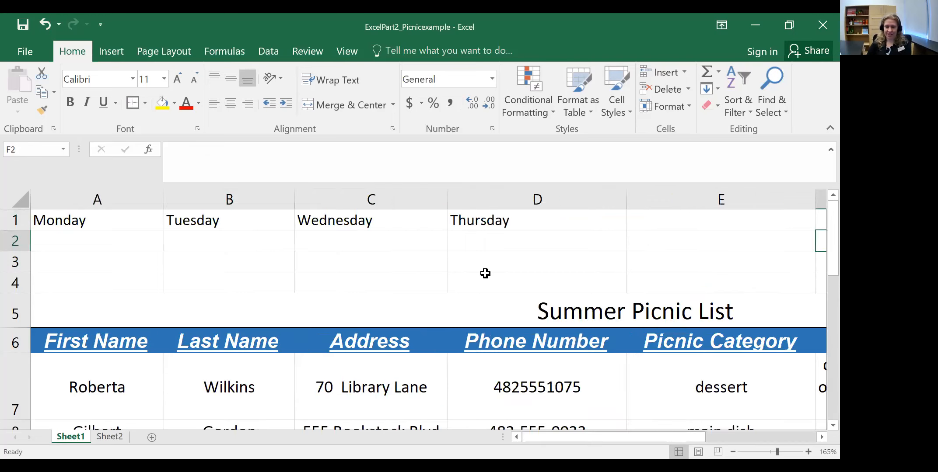
pyautogui.moveTo(454, 223); pyautogui.dragTo(94, 217)
pyautogui.press('Delete')
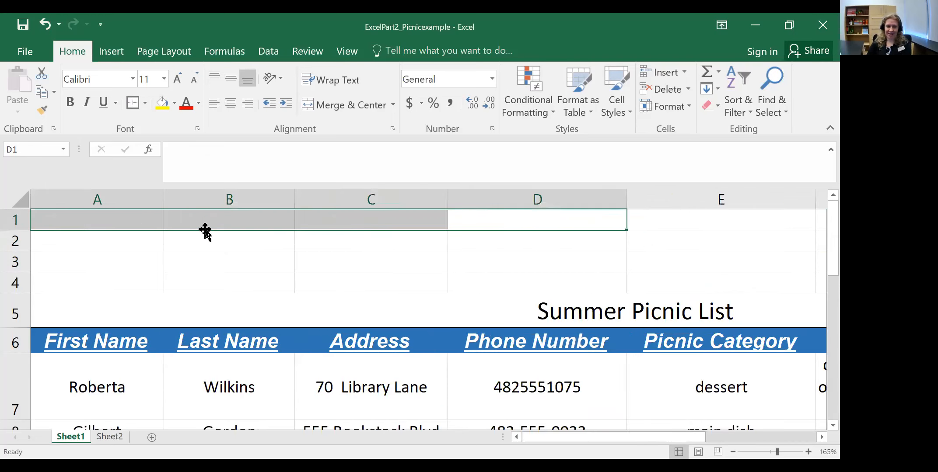
pyautogui.click(288, 243)
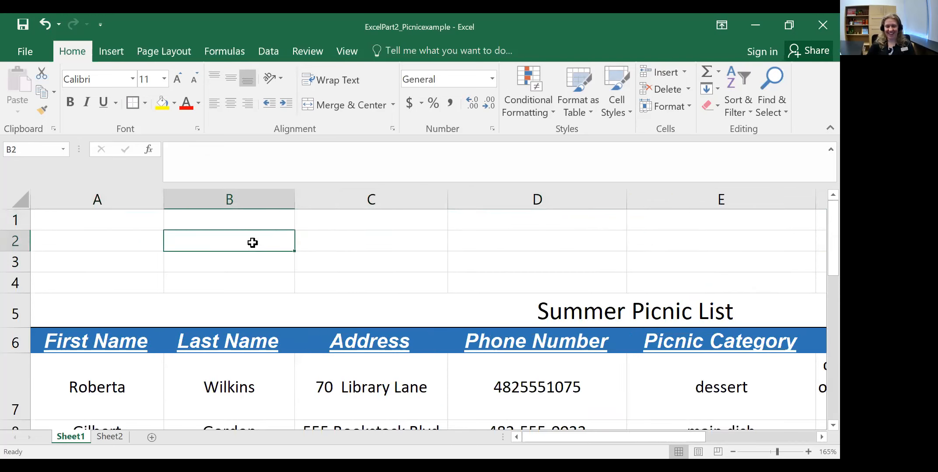
# Step: Zoom the worksheet out to 80% and examine the picnic table from its headings to the total cost row
pyautogui.scroll(-4, 280, 243)
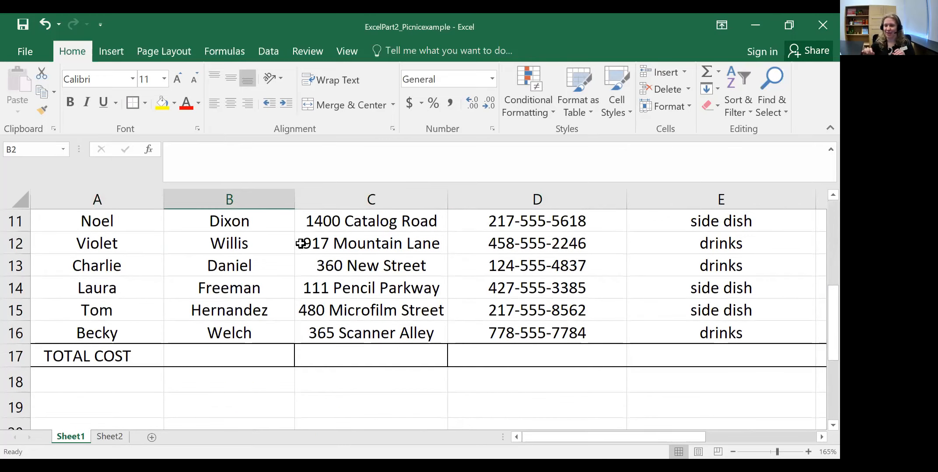
pyautogui.scroll(-5, 257, 289)
pyautogui.scroll(3, 225, 280)
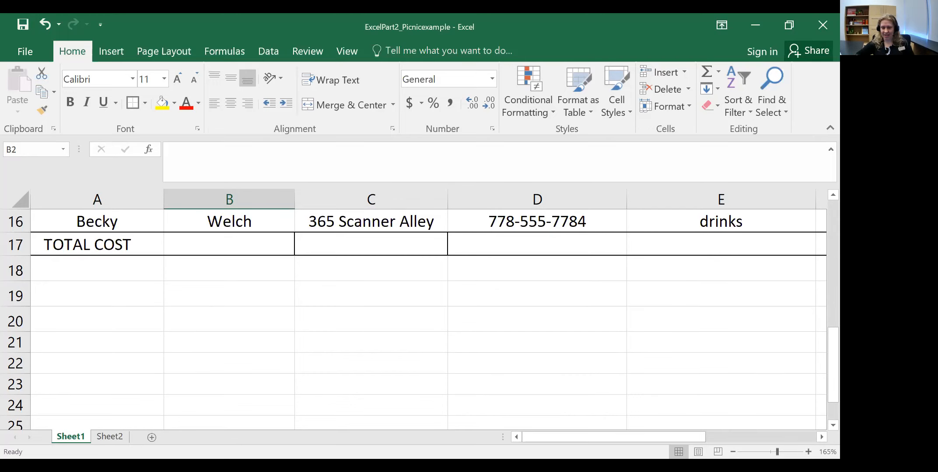
pyautogui.click(732, 452)
pyautogui.click(732, 452)
pyautogui.click(732, 452)
pyautogui.click(732, 452)
pyautogui.click(733, 452)
pyautogui.click(733, 452)
pyautogui.click(732, 452)
pyautogui.click(732, 452)
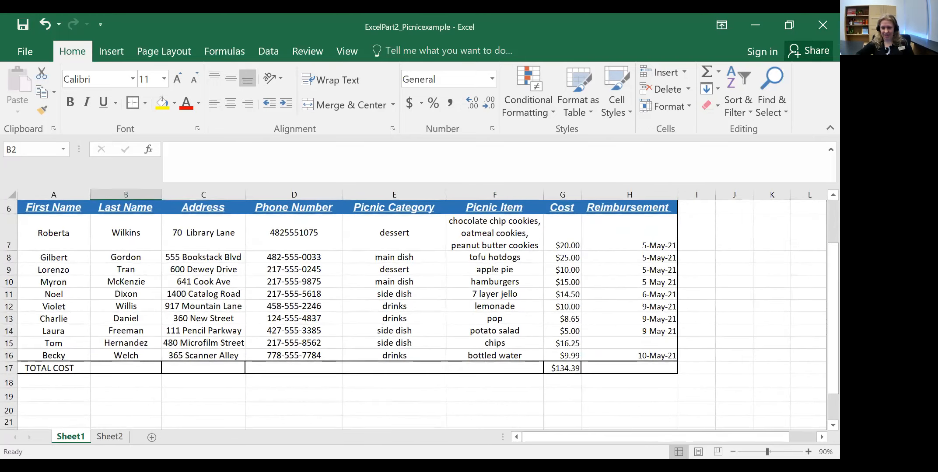
pyautogui.click(733, 453)
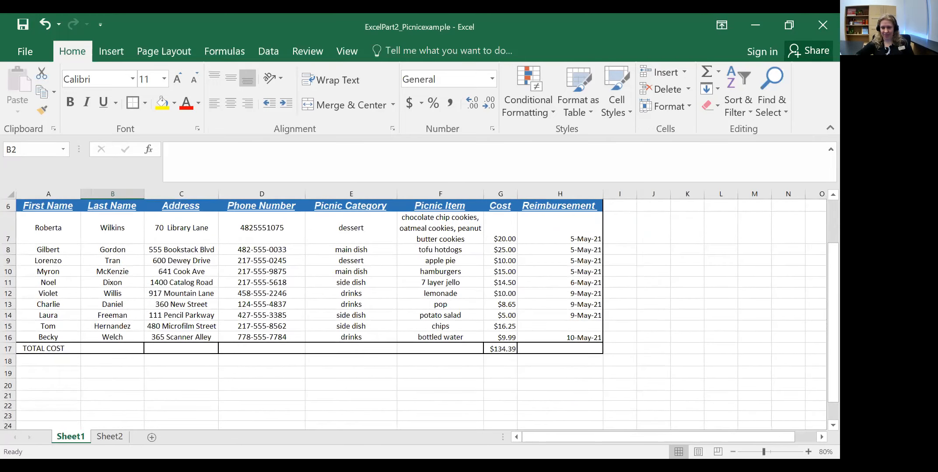
pyautogui.click(588, 379)
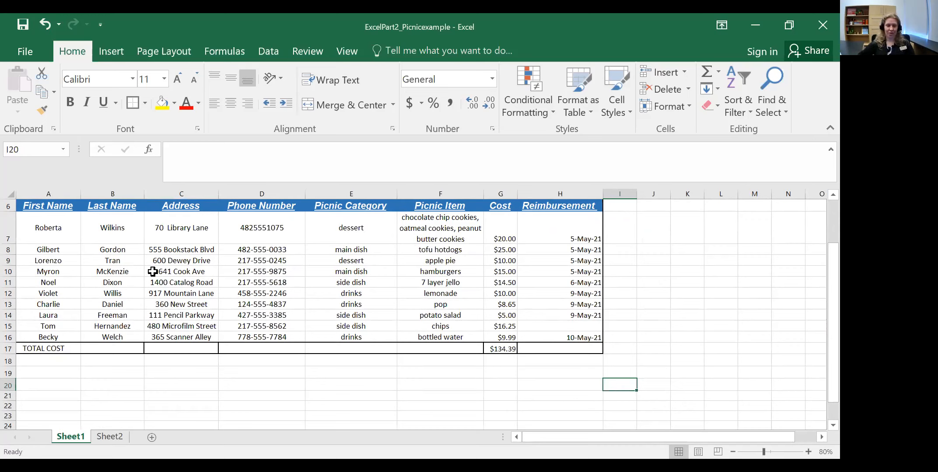
# Step: Select the picnic entries A7:H16 between the header row and the total cost row
pyautogui.click(51, 226)
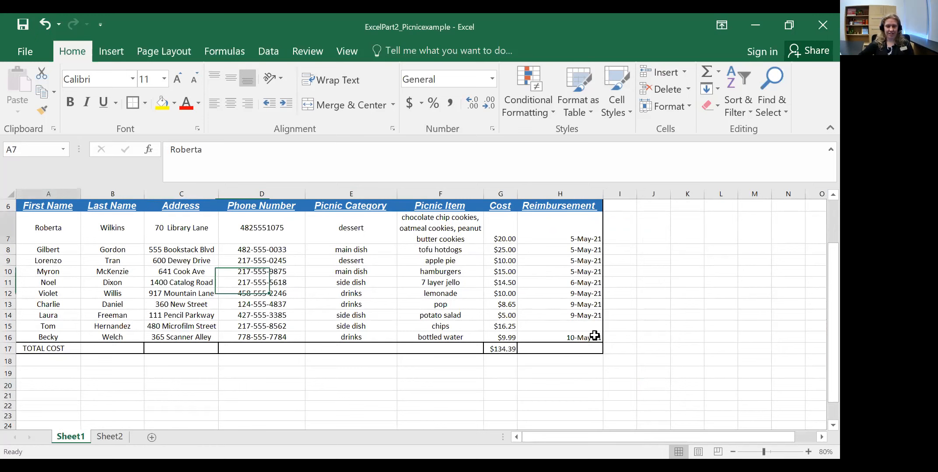
pyautogui.keyDown('shift'); pyautogui.click(558, 332); pyautogui.keyUp('shift')
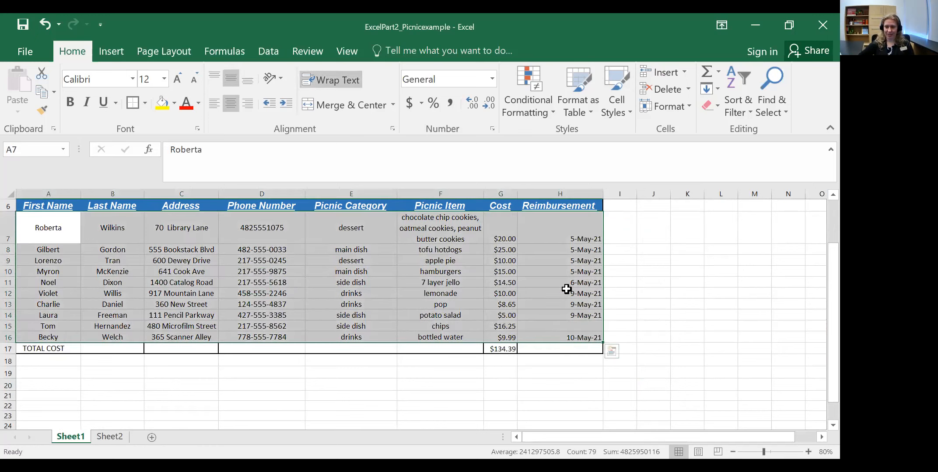
pyautogui.click(54, 228)
pyautogui.moveTo(72, 228); pyautogui.dragTo(302, 289)
# Step: Add hyphens to the phone number in D7 so that its format matches the other phone numbers
pyautogui.click(265, 224)
pyautogui.click(185, 150)
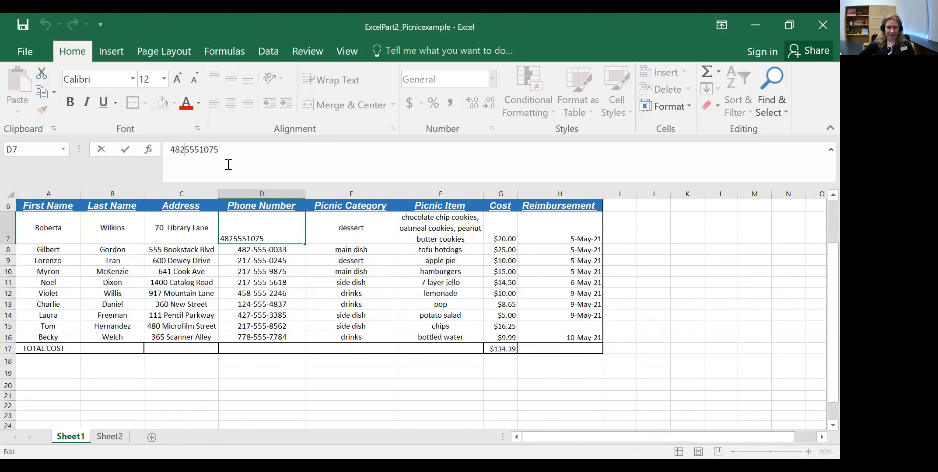
pyautogui.write('-555')
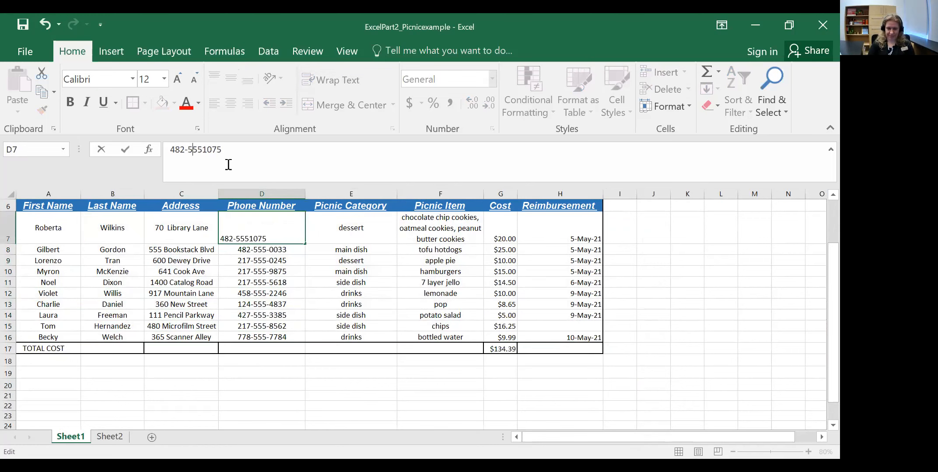
pyautogui.write('-')
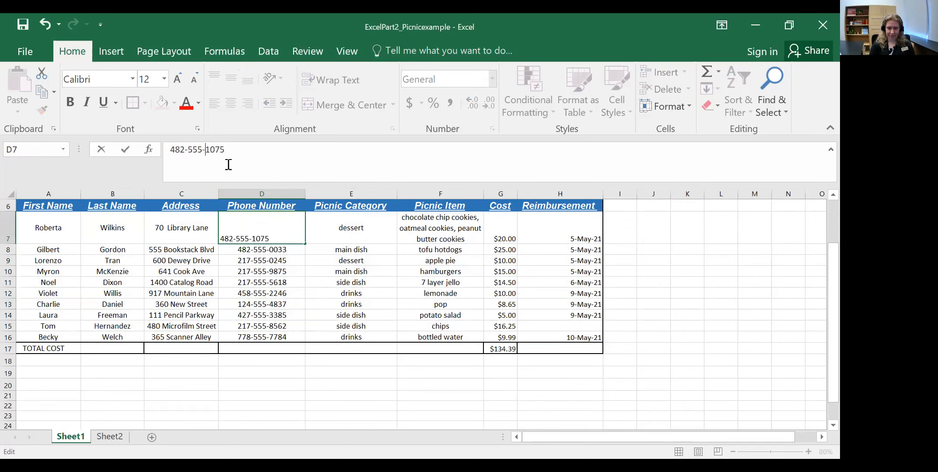
pyautogui.click(350, 240)
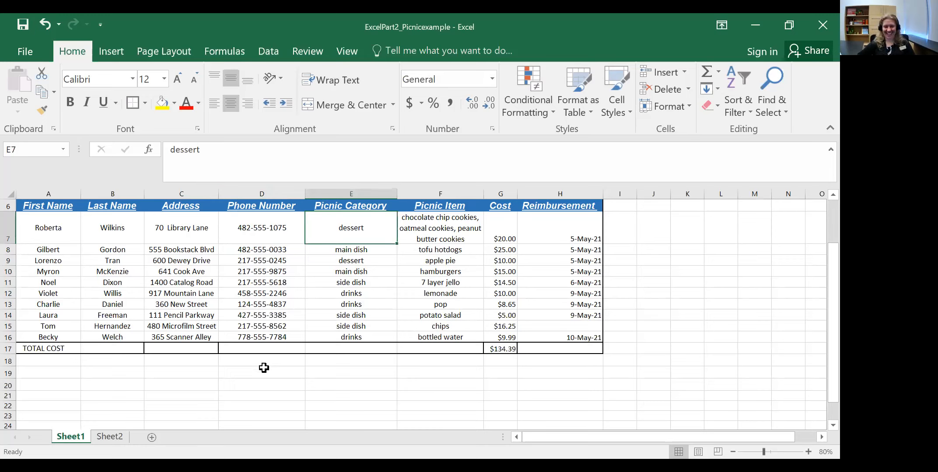
pyautogui.click(42, 227)
pyautogui.moveTo(78, 316); pyautogui.dragTo(579, 337)
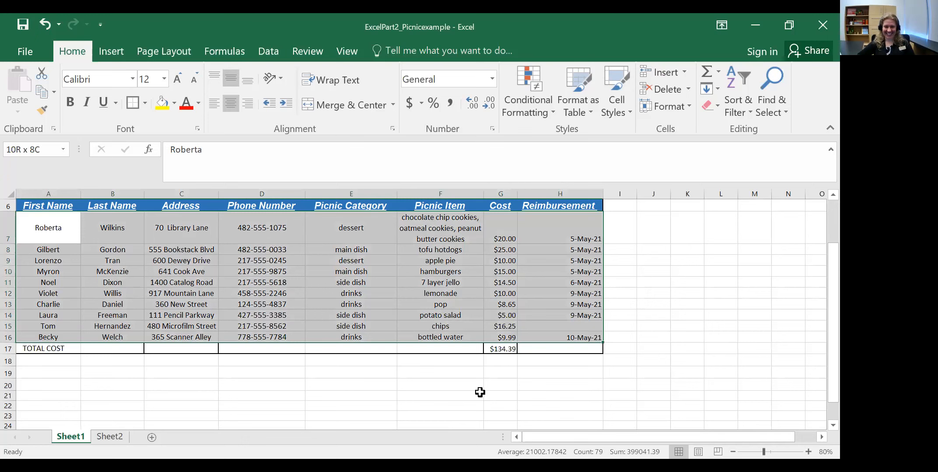
pyautogui.click(460, 389)
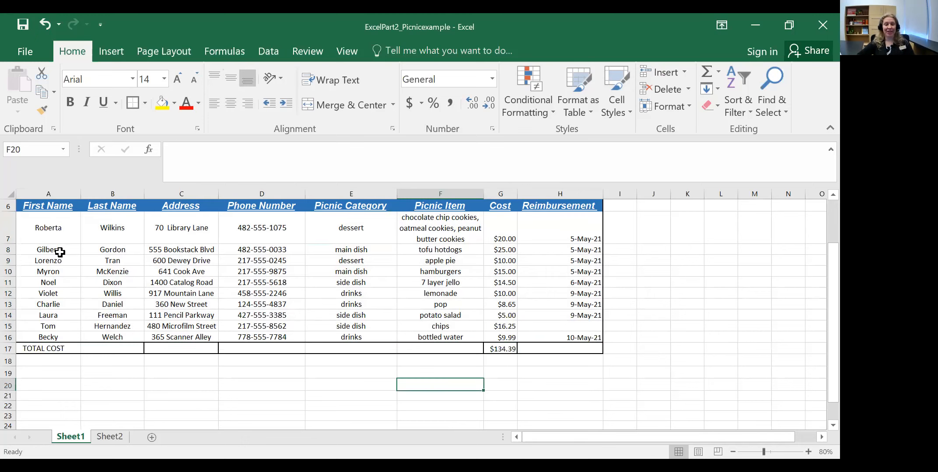
pyautogui.scroll(2, 65, 301)
pyautogui.click(46, 264)
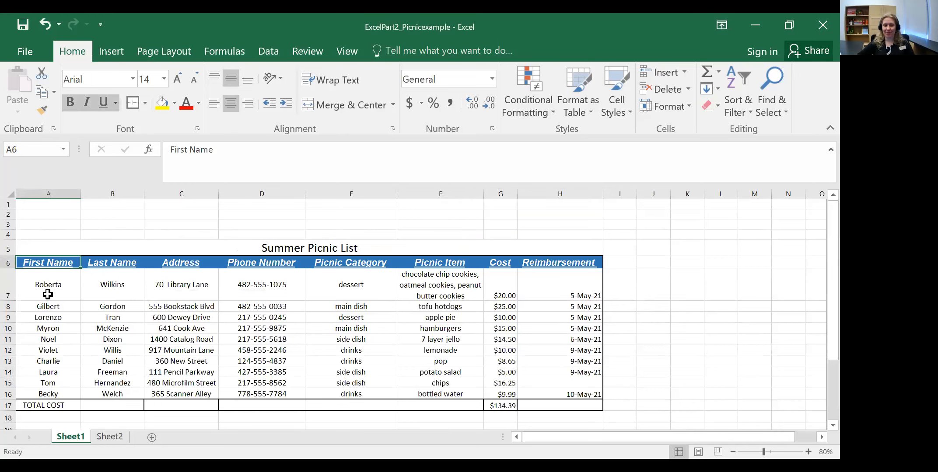
pyautogui.scroll(-2, 48, 294)
pyautogui.click(110, 206)
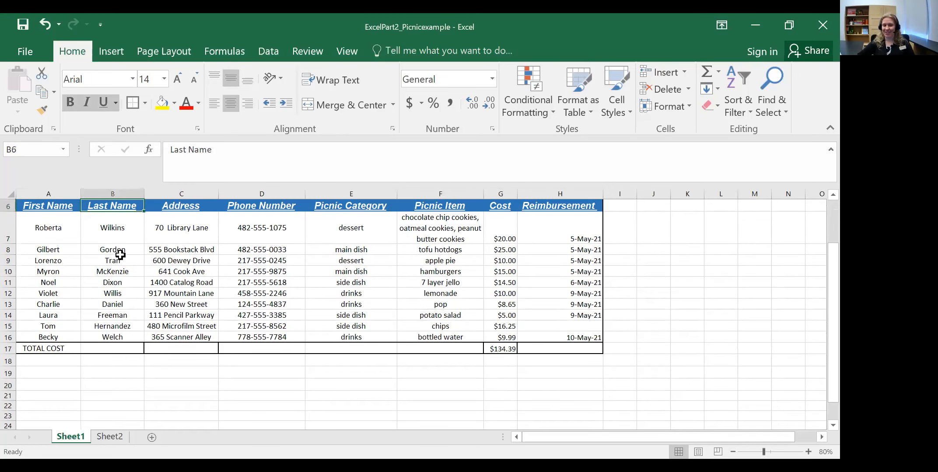
# Step: Sort the picnic entries A7:H16, without the header and total cost rows, from A to Z by first name
pyautogui.moveTo(55, 230); pyautogui.dragTo(538, 269)
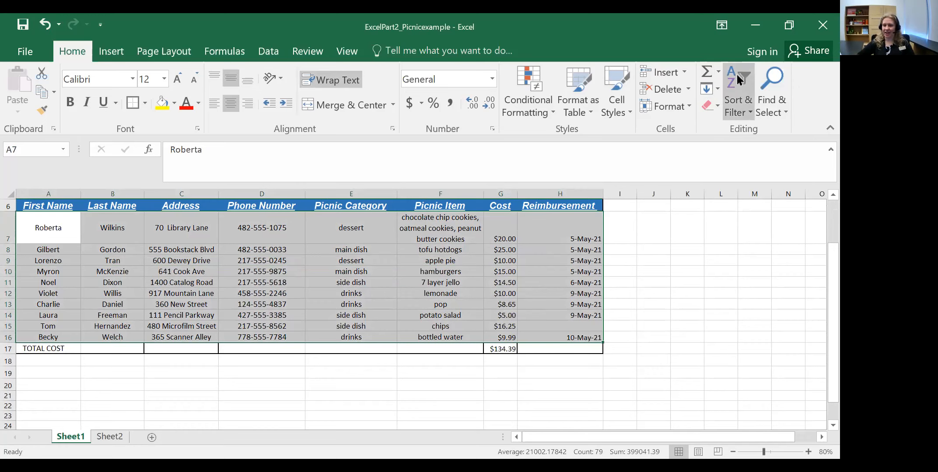
pyautogui.click(737, 101)
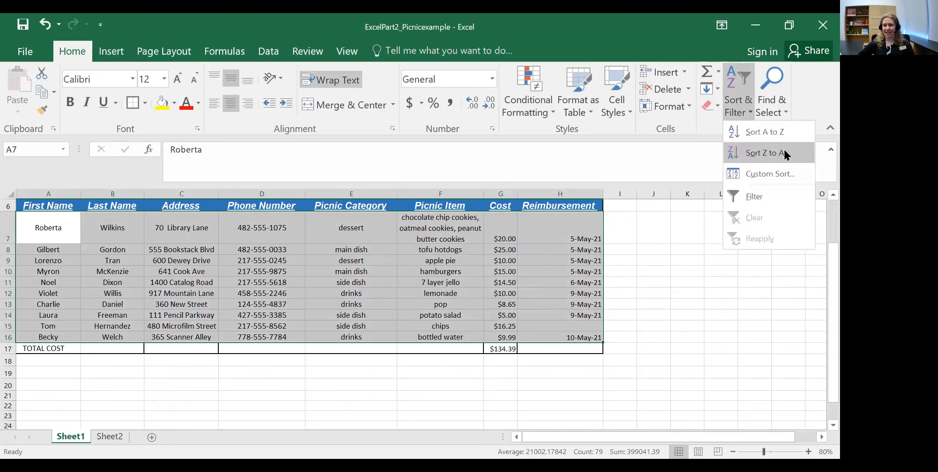
pyautogui.click(770, 132)
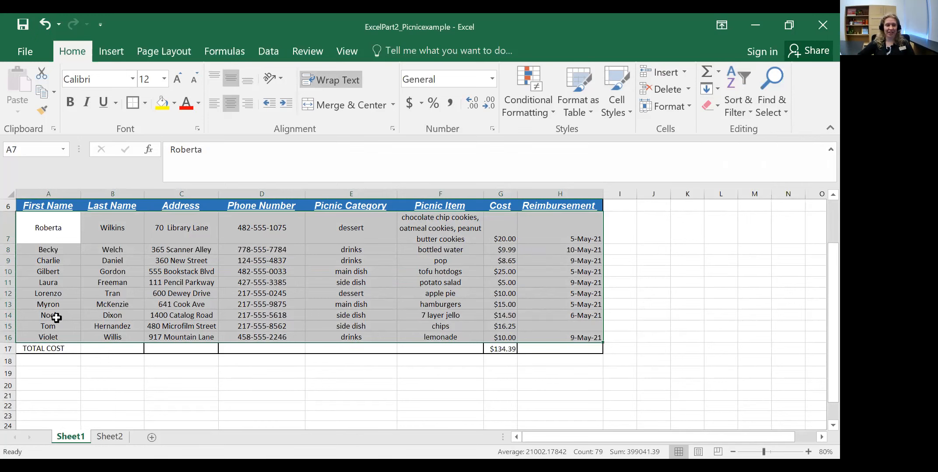
pyautogui.moveTo(52, 236); pyautogui.dragTo(220, 238)
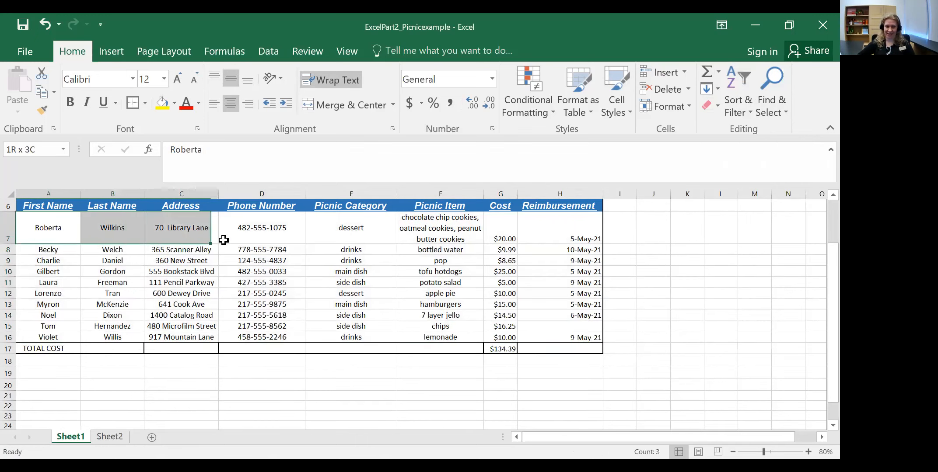
pyautogui.moveTo(548, 270); pyautogui.dragTo(584, 335)
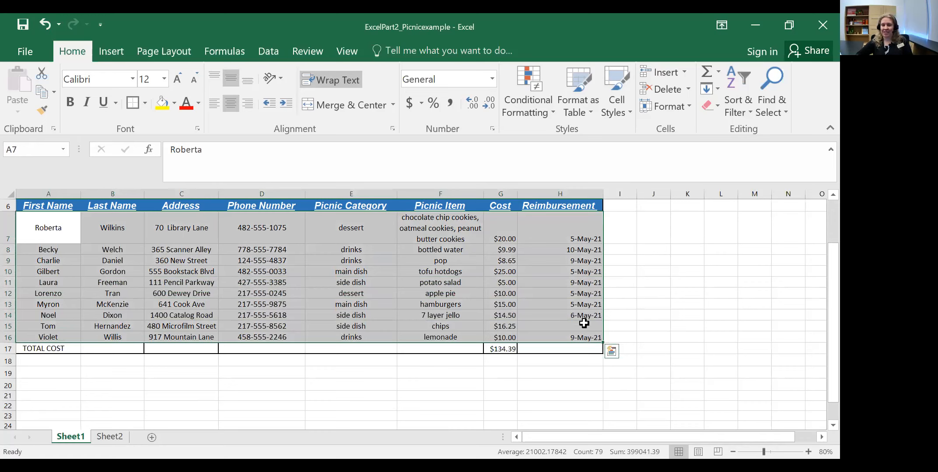
pyautogui.click(741, 102)
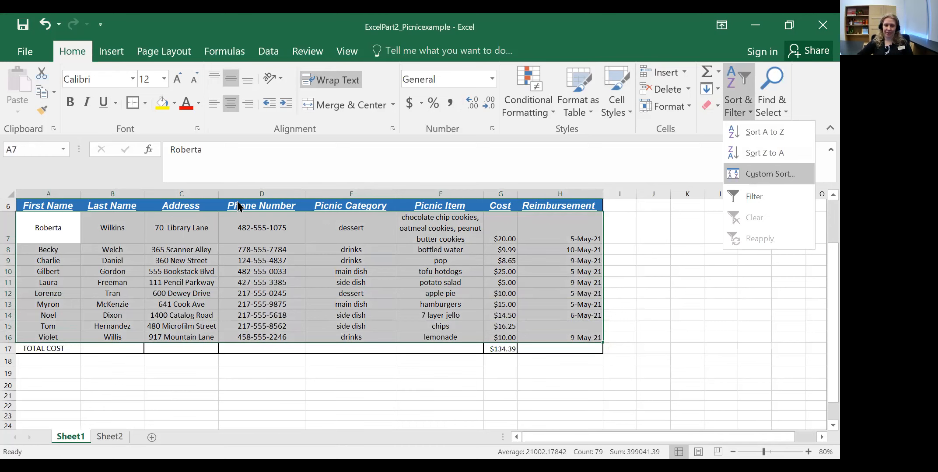
pyautogui.click(769, 174)
pyautogui.press('Escape')
# Step: Custom sort the picnic table A6:H16, headers included, by Last Name values in Z to A order
pyautogui.moveTo(42, 206); pyautogui.dragTo(592, 364)
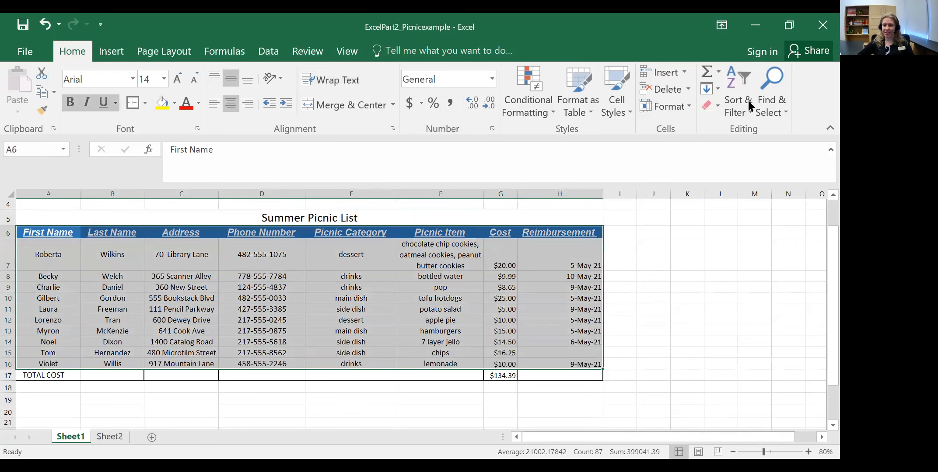
pyautogui.click(762, 170)
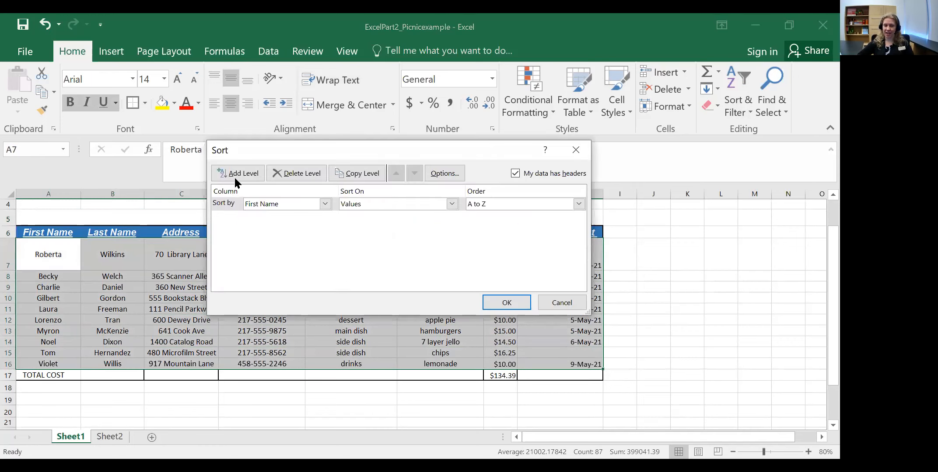
pyautogui.click(324, 205)
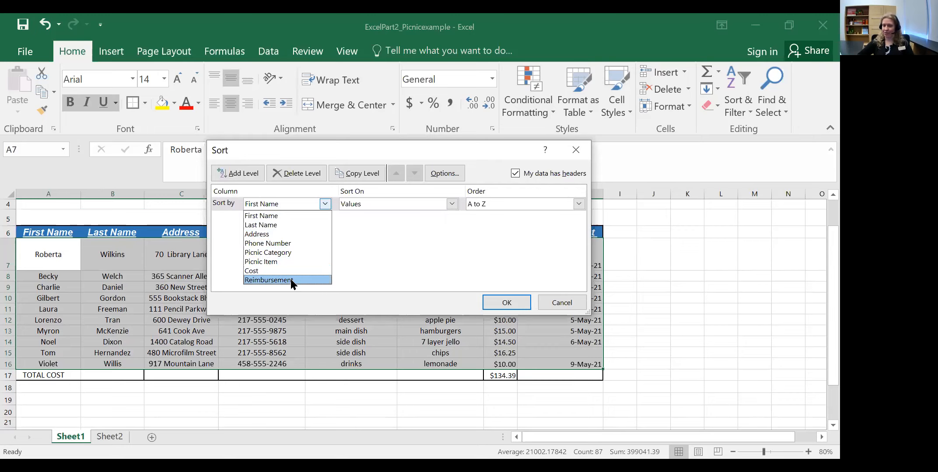
pyautogui.click(351, 224)
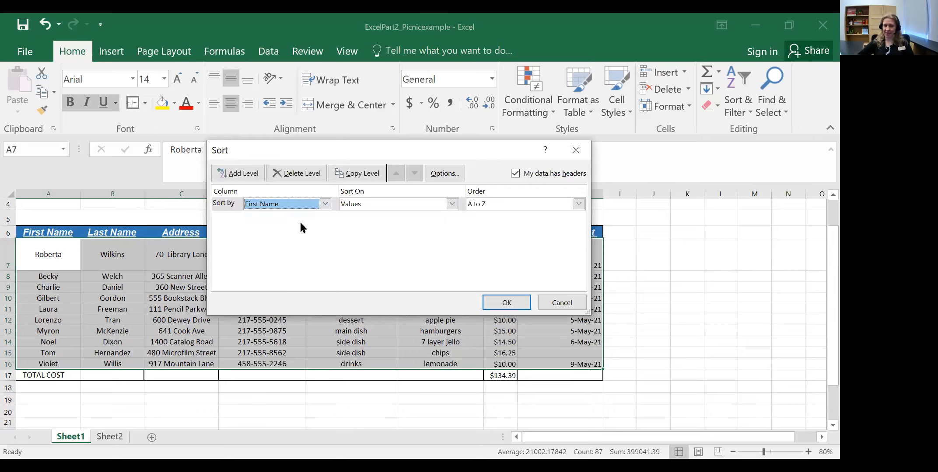
pyautogui.press('Down')
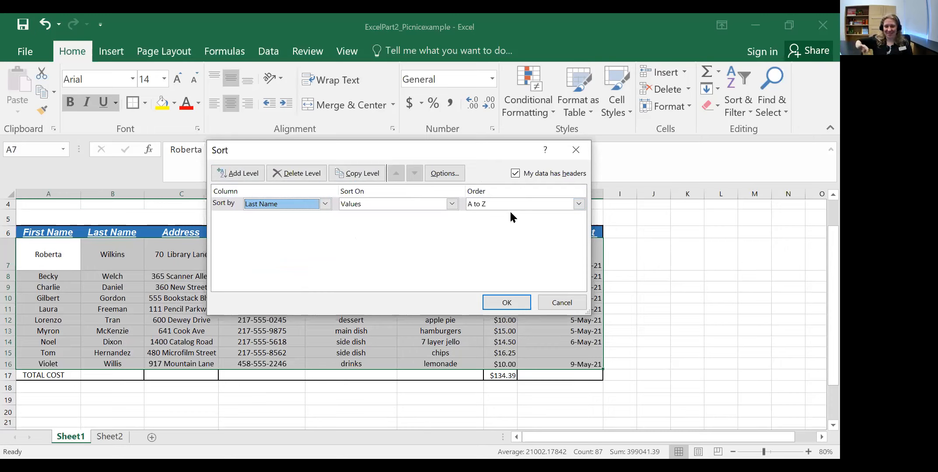
pyautogui.click(578, 204)
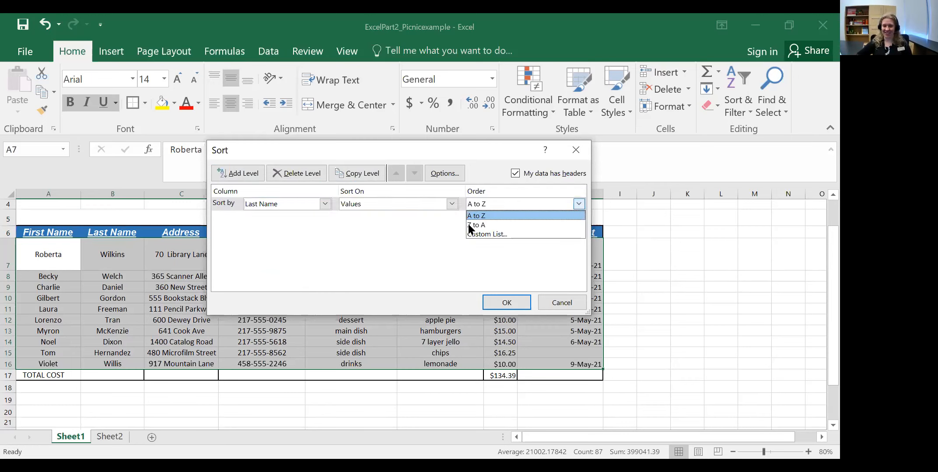
pyautogui.click(469, 226)
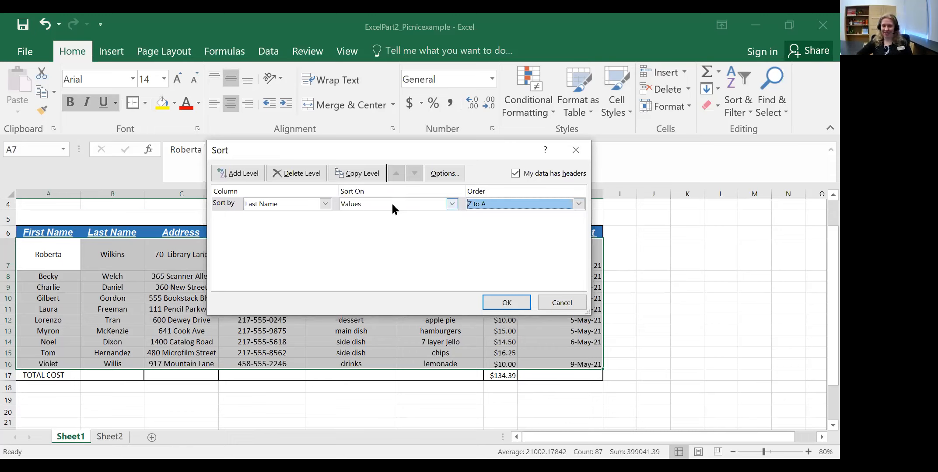
pyautogui.click(502, 303)
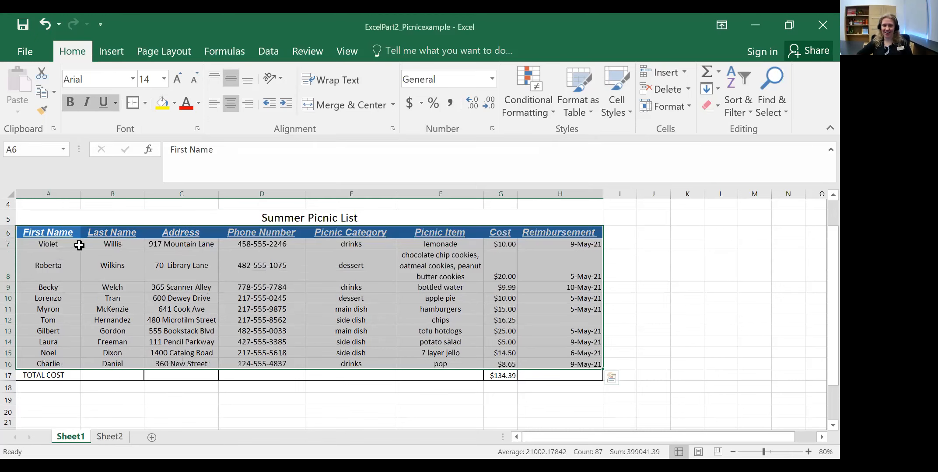
pyautogui.click(61, 244)
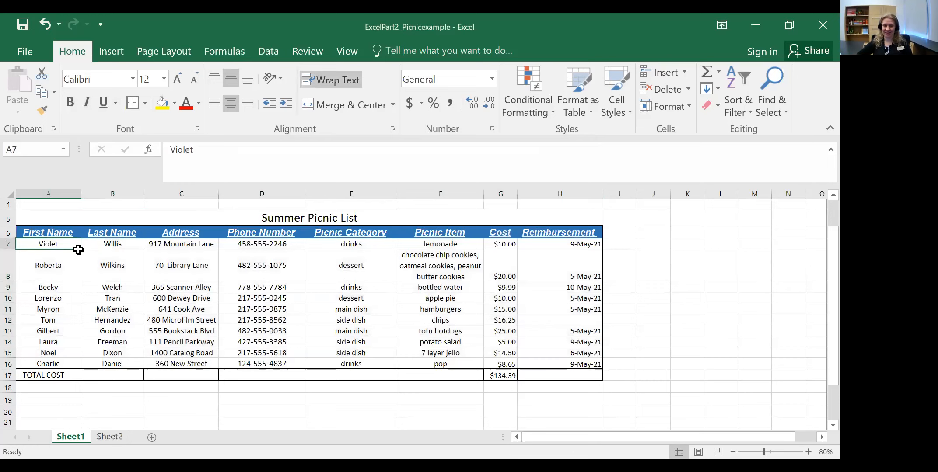
pyautogui.click(123, 289)
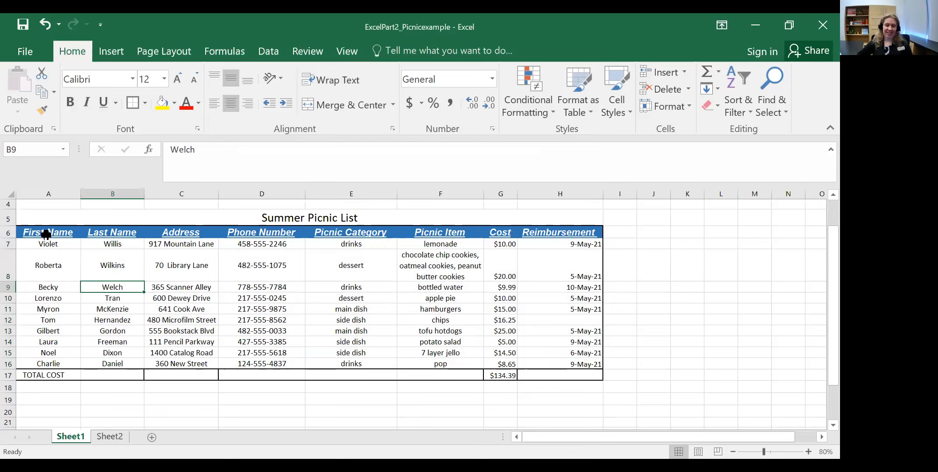
# Step: Custom sort the picnic table A6:H16 by Picnic Category values in Z to A order
pyautogui.moveTo(46, 235); pyautogui.dragTo(572, 241)
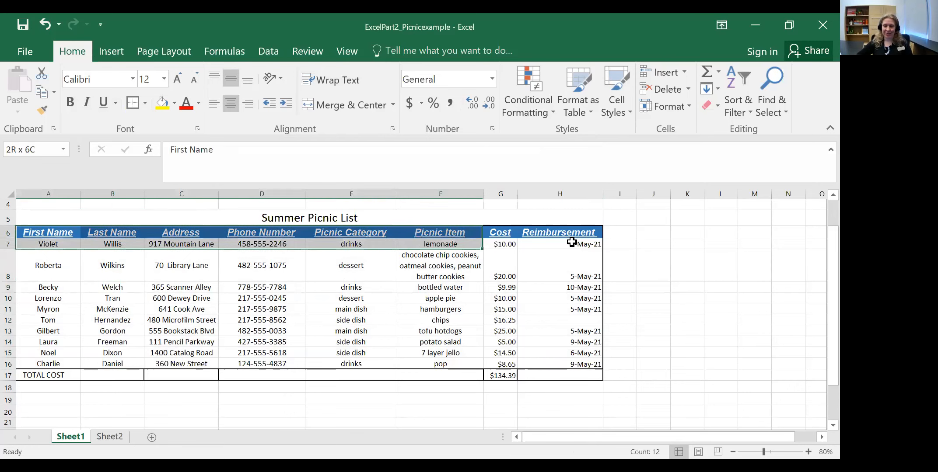
pyautogui.keyDown('shift'); pyautogui.click(577, 364); pyautogui.keyUp('shift')
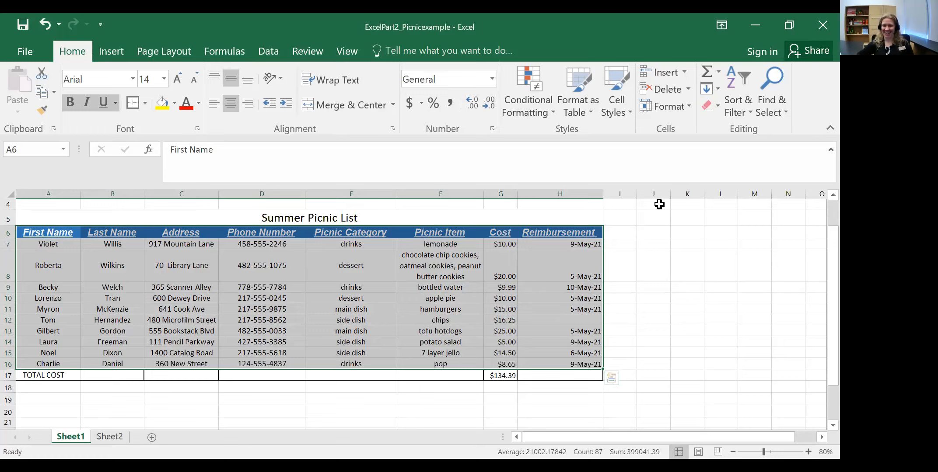
pyautogui.click(741, 81)
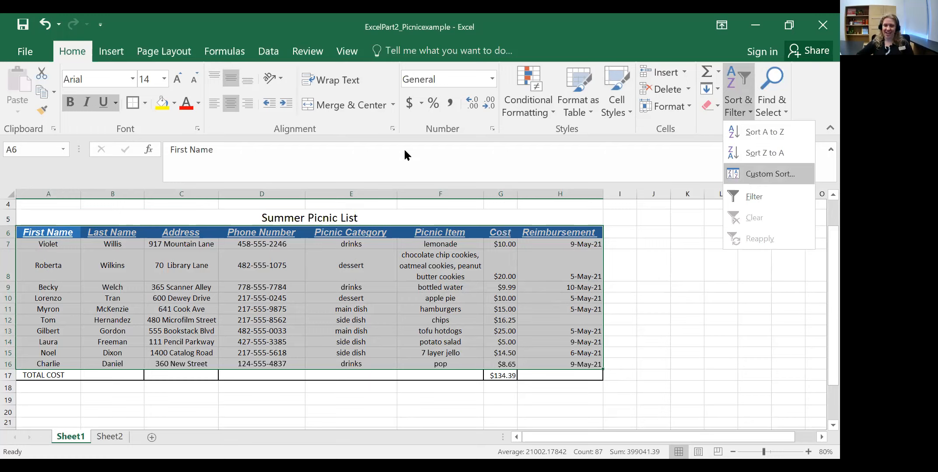
pyautogui.click(401, 269)
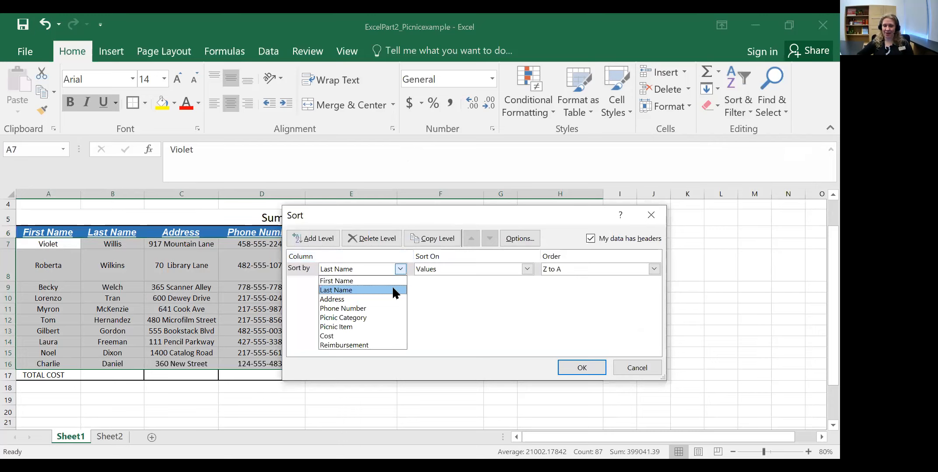
pyautogui.click(379, 316)
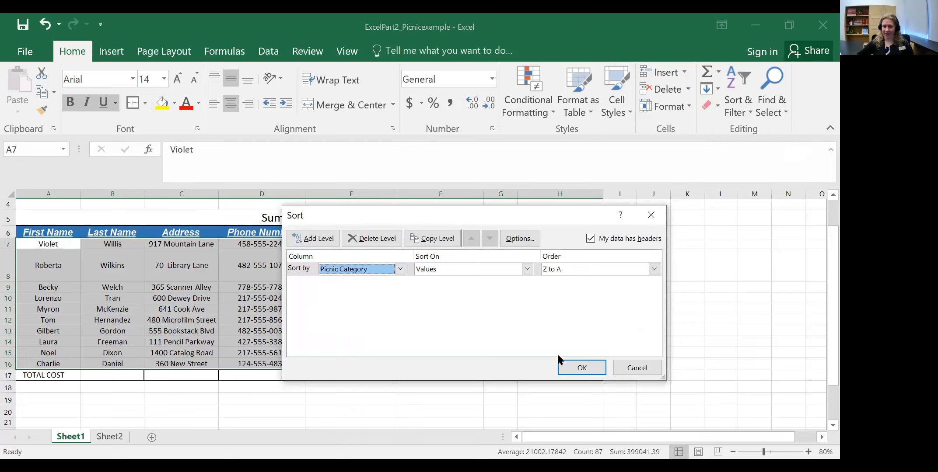
pyautogui.click(583, 366)
# Step: Go through the Picnic Category column row by row to examine how the entries are grouped
pyautogui.scroll(-2, 202, 290)
pyautogui.scroll(2, 203, 290)
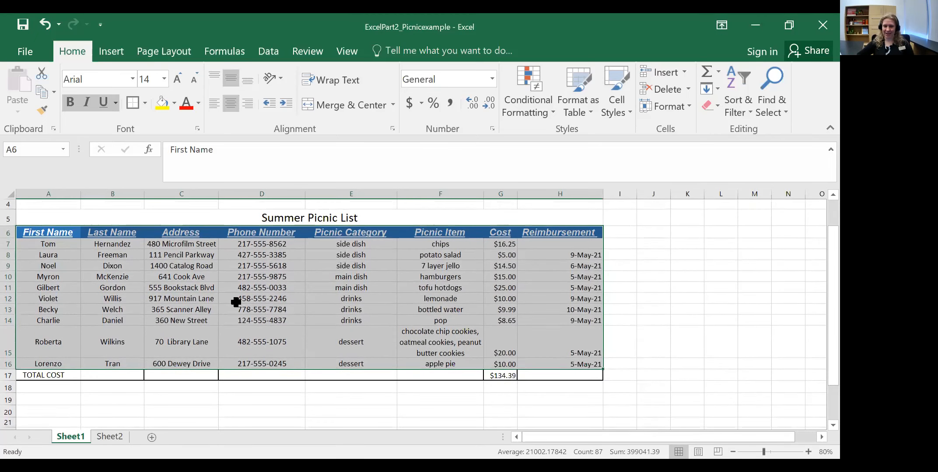
pyautogui.click(367, 244)
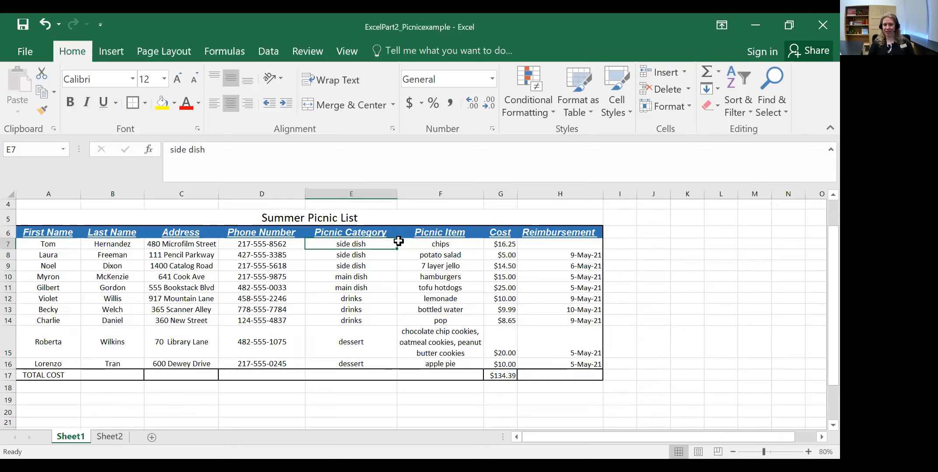
pyautogui.press('Down')
pyautogui.press('Down')
pyautogui.press('Down')
pyautogui.press('Down')
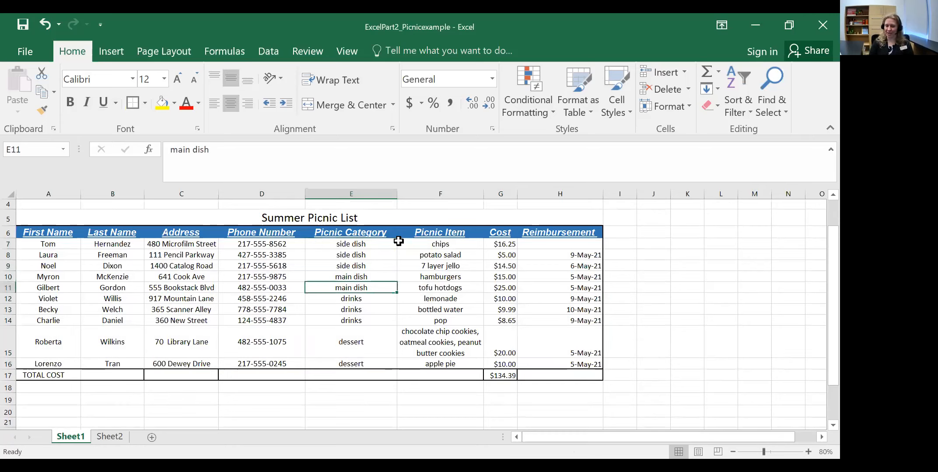
pyautogui.press('Down')
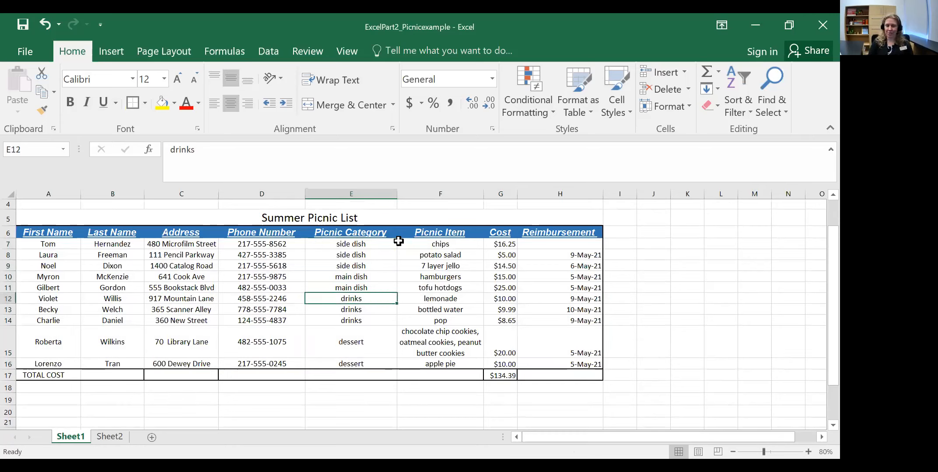
pyautogui.press('Down')
pyautogui.press('Down')
pyautogui.press('Down')
pyautogui.press('Down')
pyautogui.press('Up')
pyautogui.press('Up')
pyautogui.press('Up')
pyautogui.press('Up')
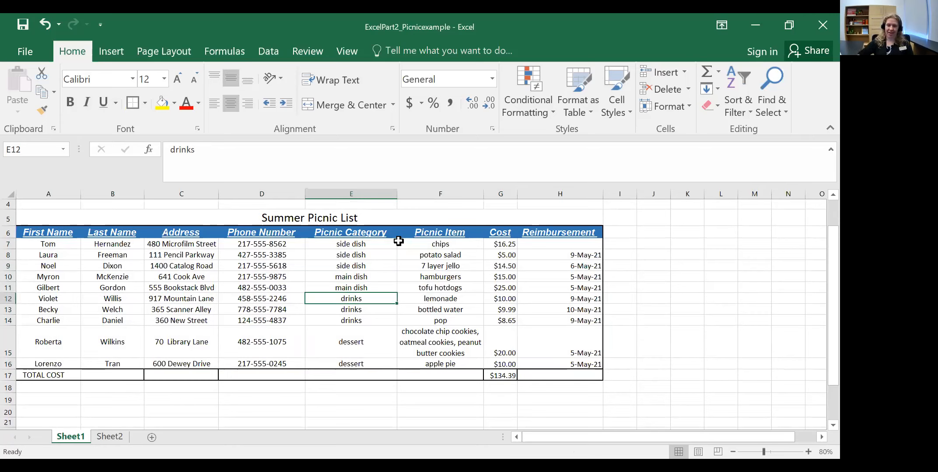
# Step: Custom sort the picnic table A6:H16 by Cost values from largest to smallest
pyautogui.moveTo(48, 233); pyautogui.dragTo(572, 363)
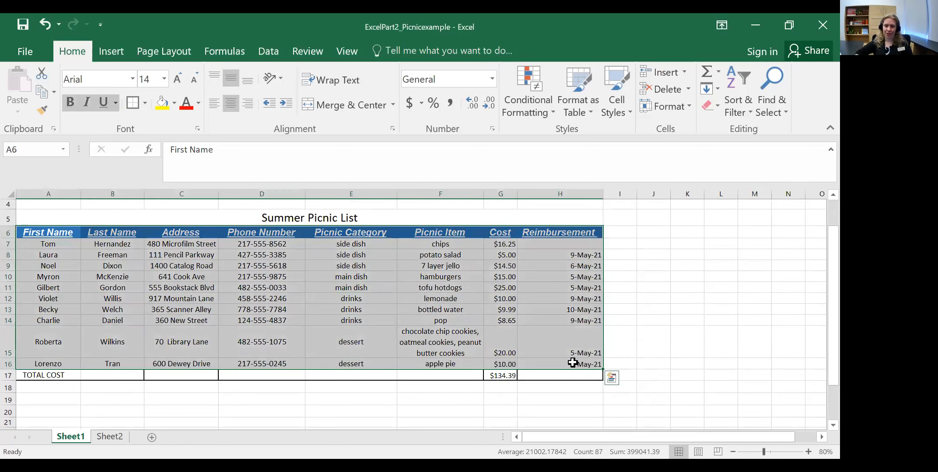
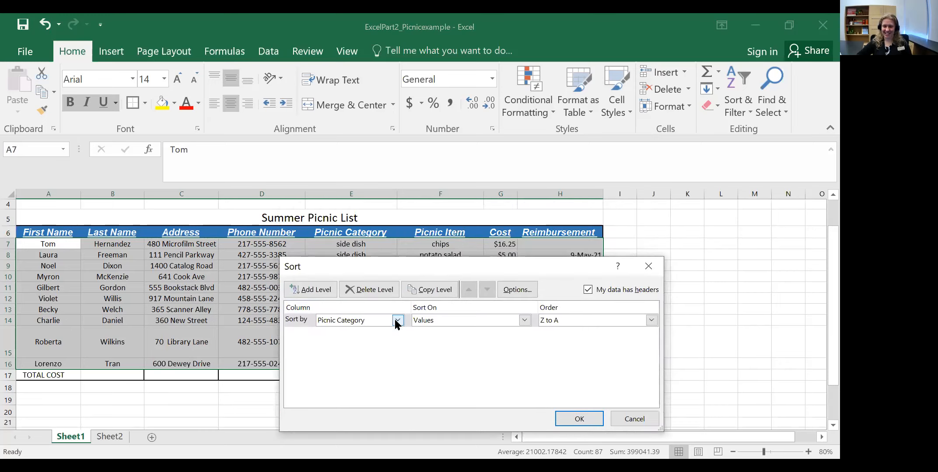
pyautogui.click(397, 320)
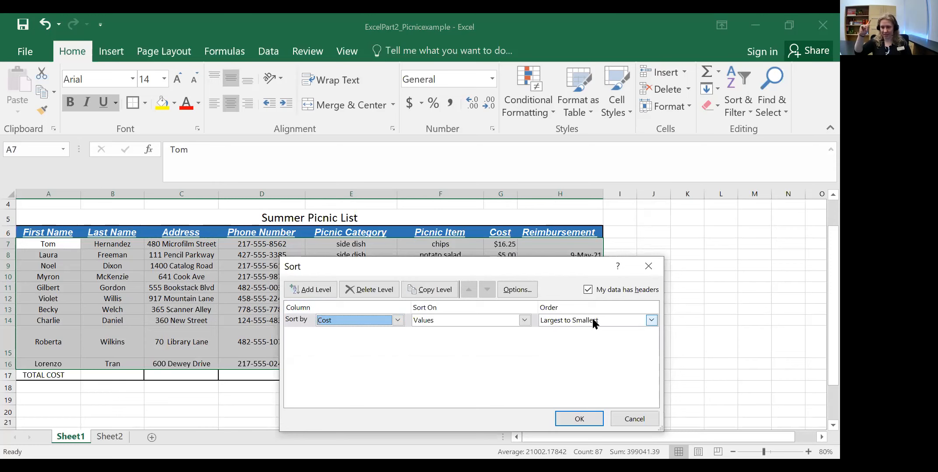
pyautogui.click(579, 419)
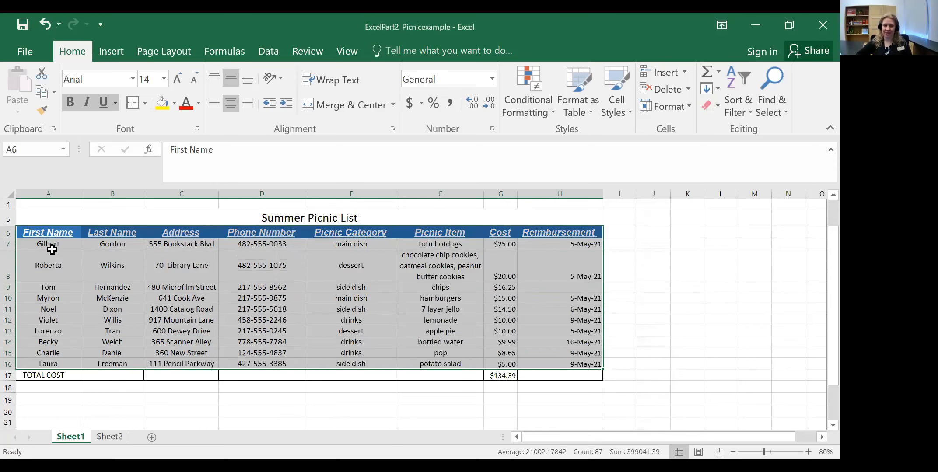
pyautogui.click(52, 250)
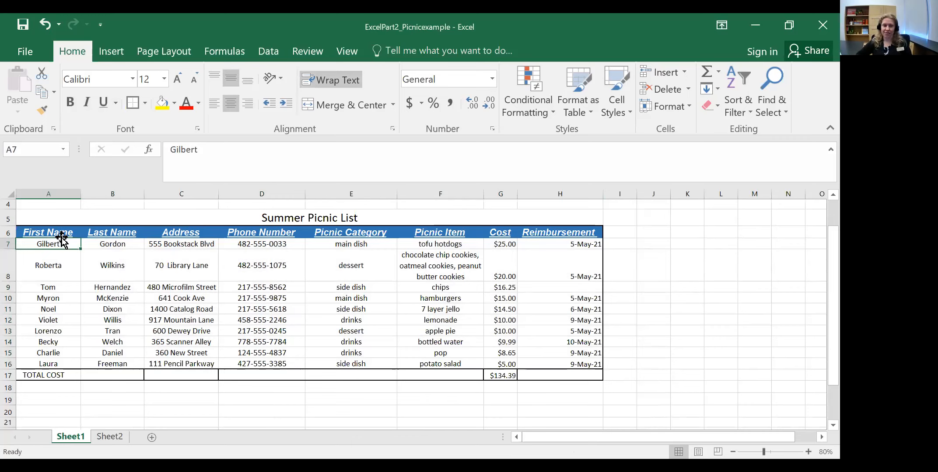
# Step: Select rows A7:H8 without the headers and view the Sort by choices a custom sort offers for them
pyautogui.moveTo(53, 232); pyautogui.dragTo(578, 364)
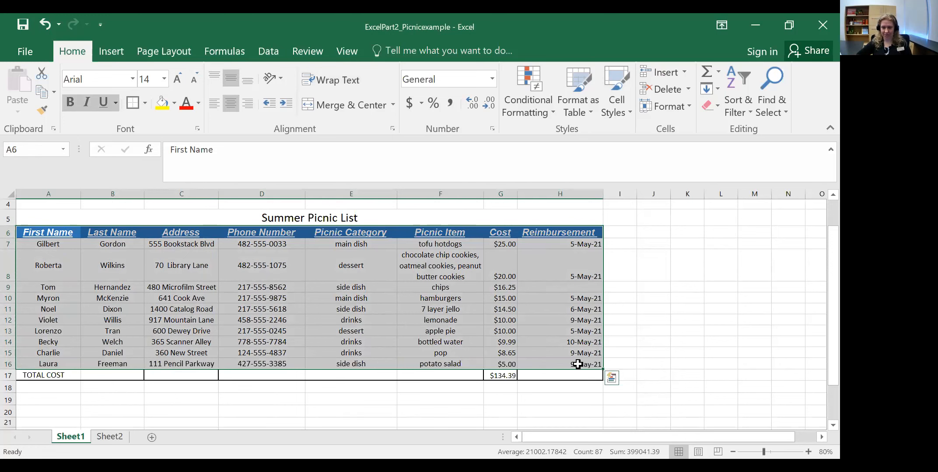
pyautogui.click(92, 275)
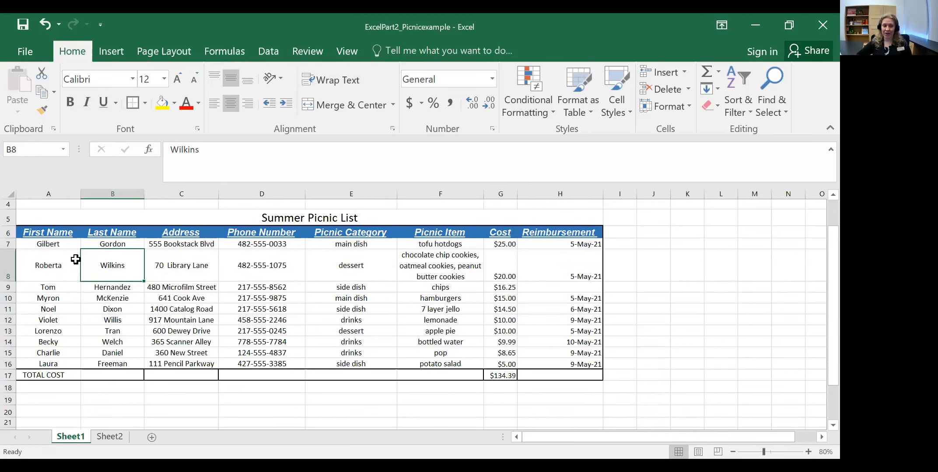
pyautogui.moveTo(66, 245); pyautogui.dragTo(569, 274)
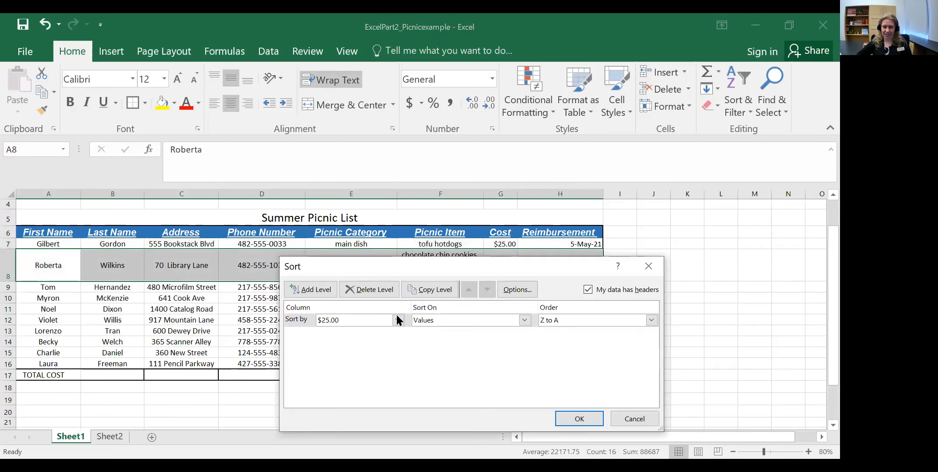
pyautogui.click(397, 321)
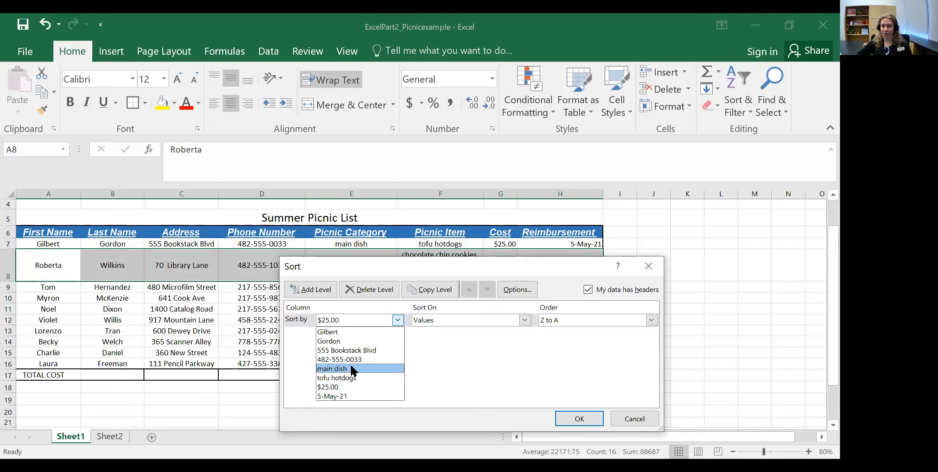
pyautogui.click(334, 318)
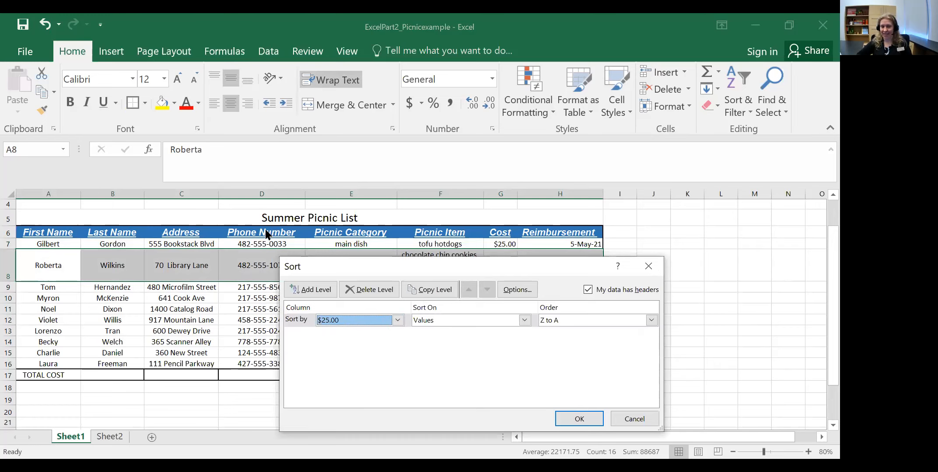
pyautogui.click(648, 266)
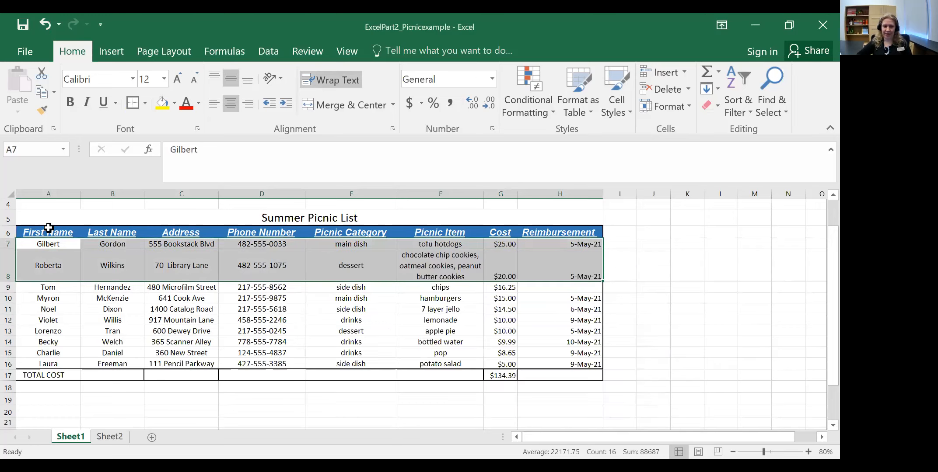
# Step: Select A6:H8 with the header row and view the column names offered as Sort by choices in a custom sort
pyautogui.moveTo(54, 234); pyautogui.dragTo(580, 265)
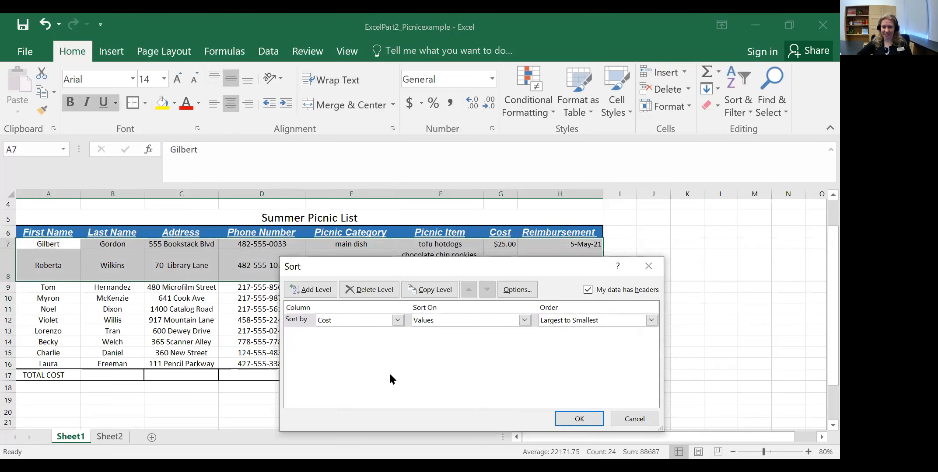
pyautogui.click(397, 320)
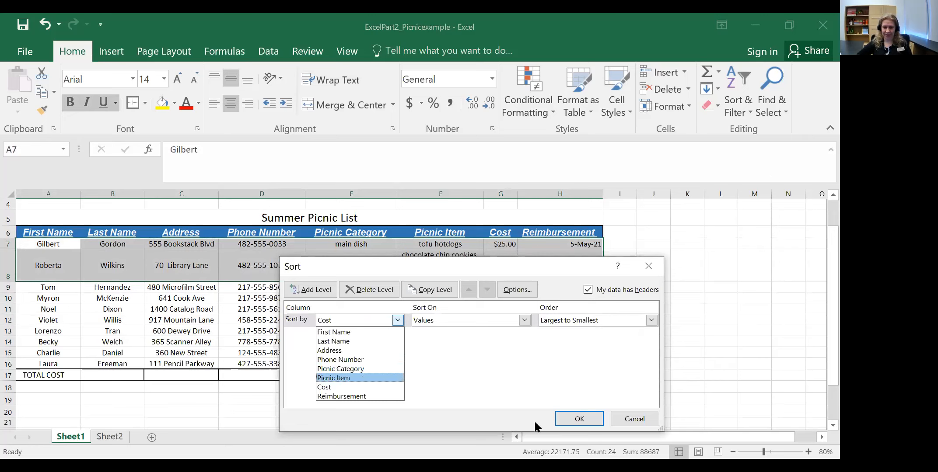
pyautogui.click(580, 419)
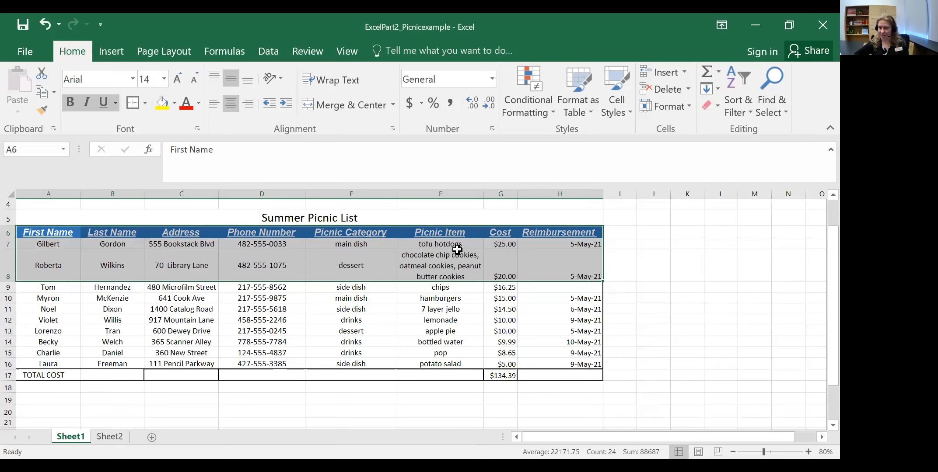
pyautogui.click(520, 254)
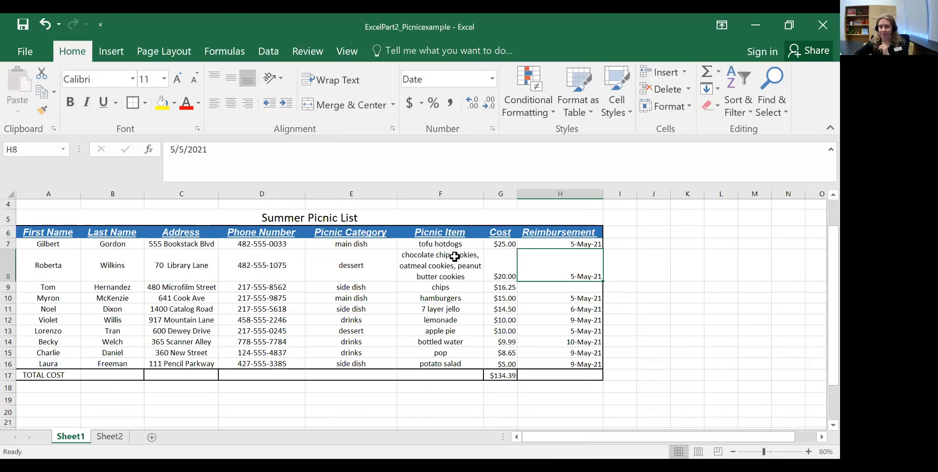
pyautogui.moveTo(46, 243); pyautogui.dragTo(577, 287)
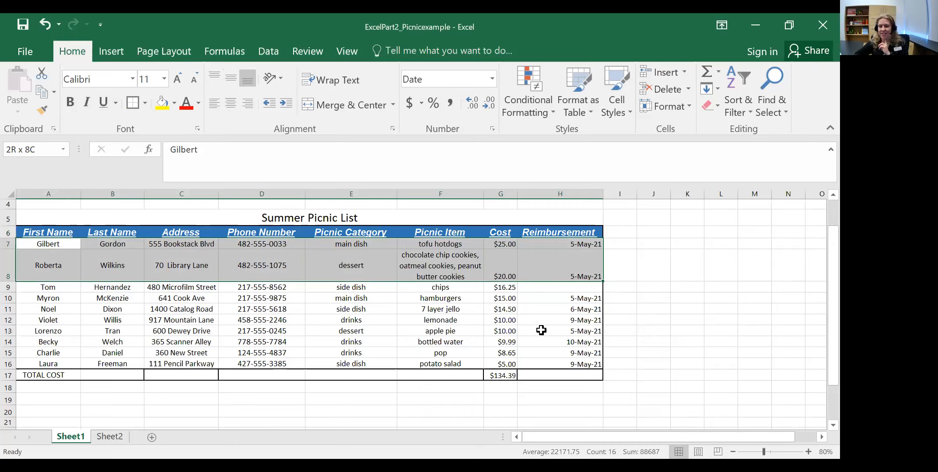
pyautogui.click(560, 287)
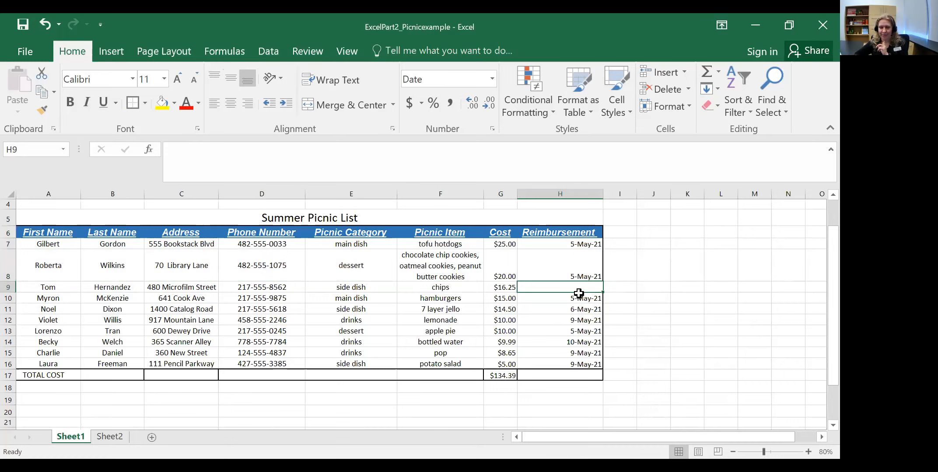
pyautogui.moveTo(44, 243); pyautogui.dragTo(564, 376)
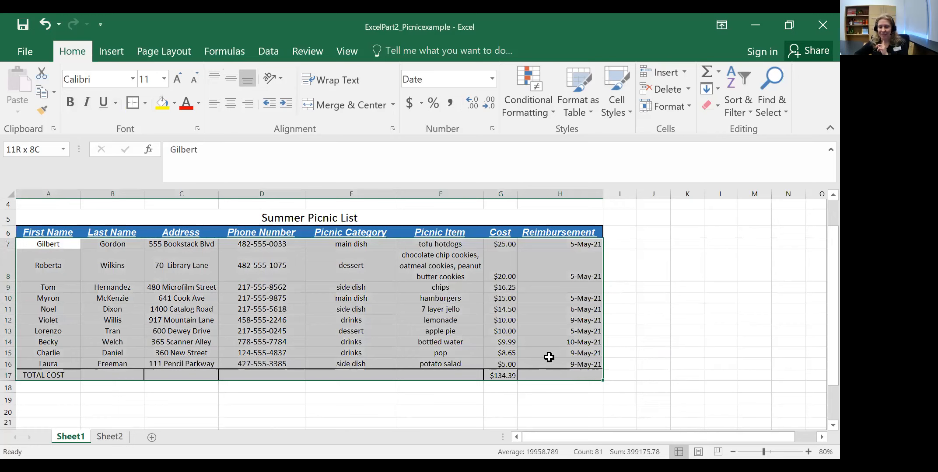
pyautogui.moveTo(500, 360); pyautogui.dragTo(500, 361)
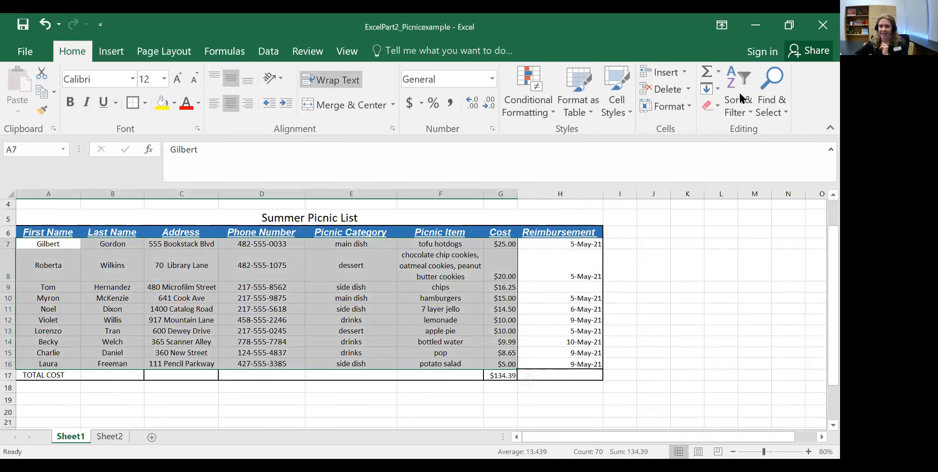
pyautogui.click(740, 105)
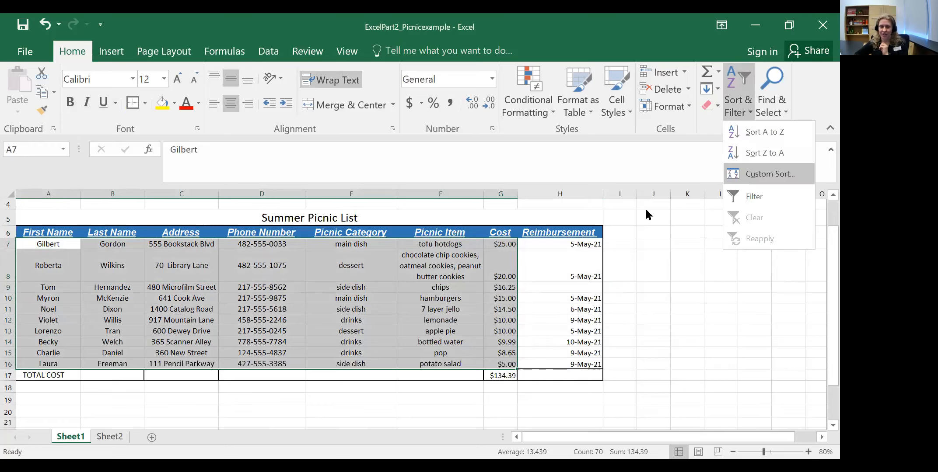
pyautogui.press('Return')
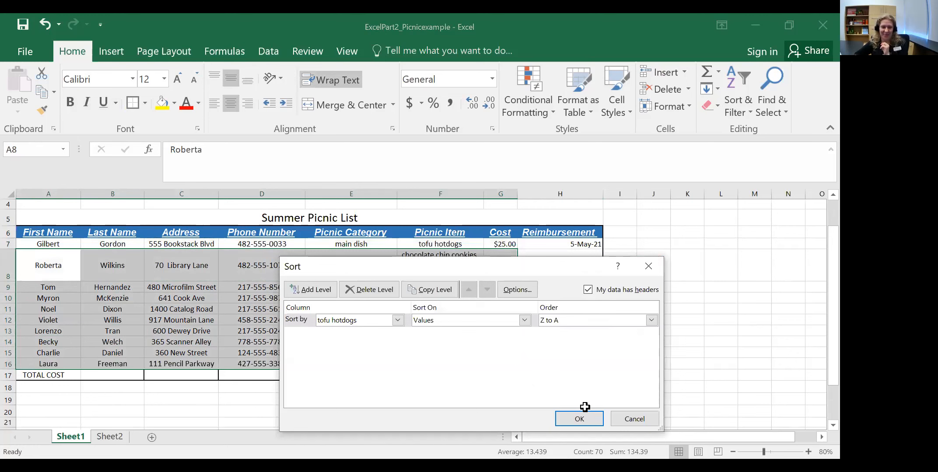
# Step: Custom sort A6:G16, headers included but Reimbursement left out, by First Name values in A to Z order
pyautogui.moveTo(62, 232); pyautogui.dragTo(502, 357)
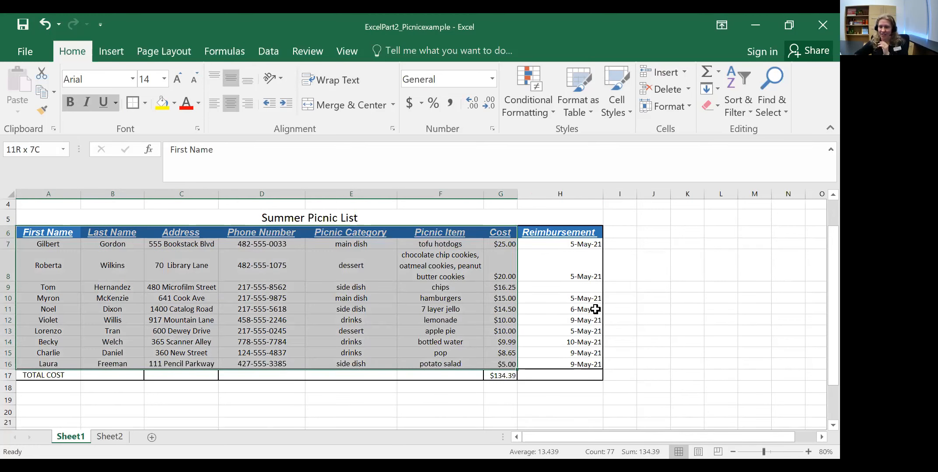
pyautogui.click(735, 89)
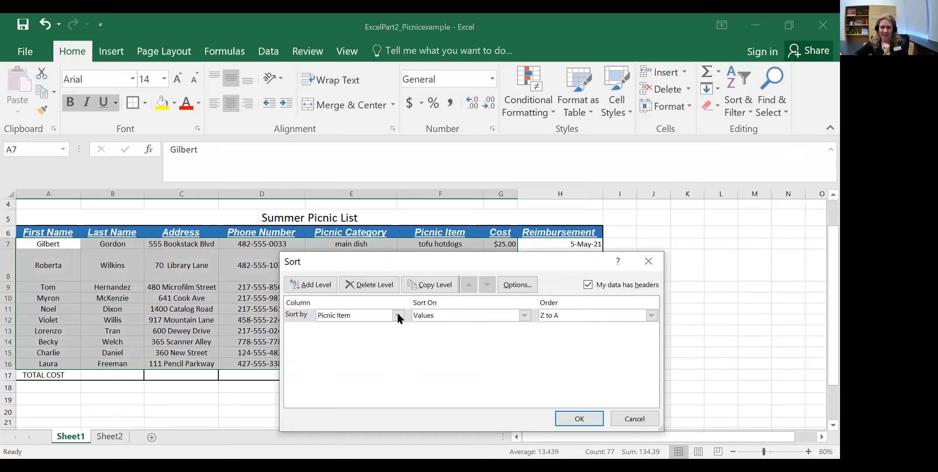
pyautogui.click(397, 314)
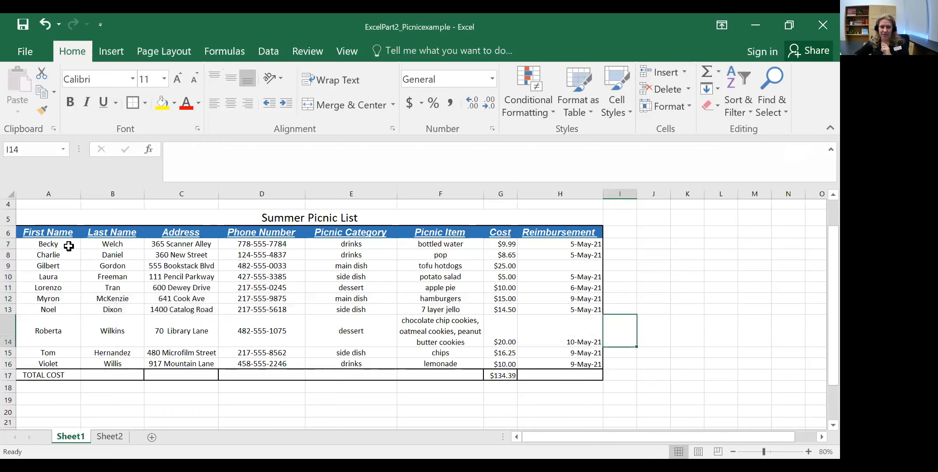
pyautogui.moveTo(48, 244); pyautogui.dragTo(563, 359)
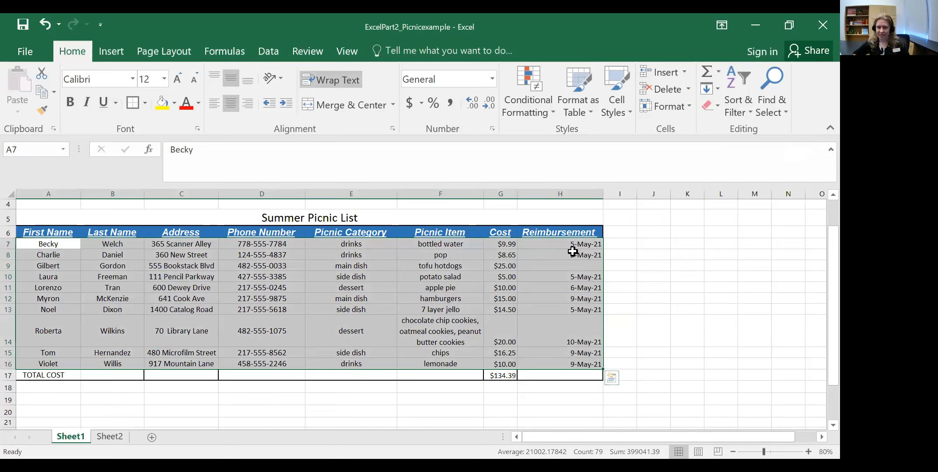
pyautogui.click(556, 265)
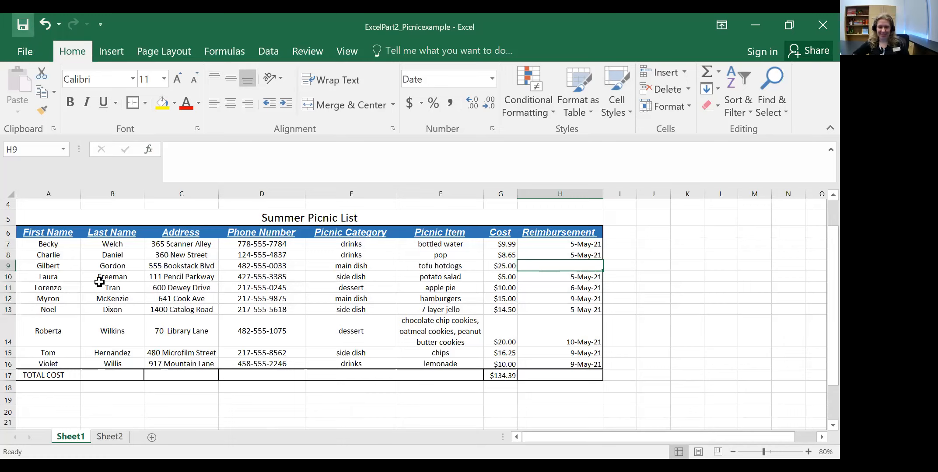
# Step: Undo the First Name sort and custom sort the table without the Reimbursement column by Picnic Item in A to Z order
pyautogui.hotkey('ctrl', 'z')
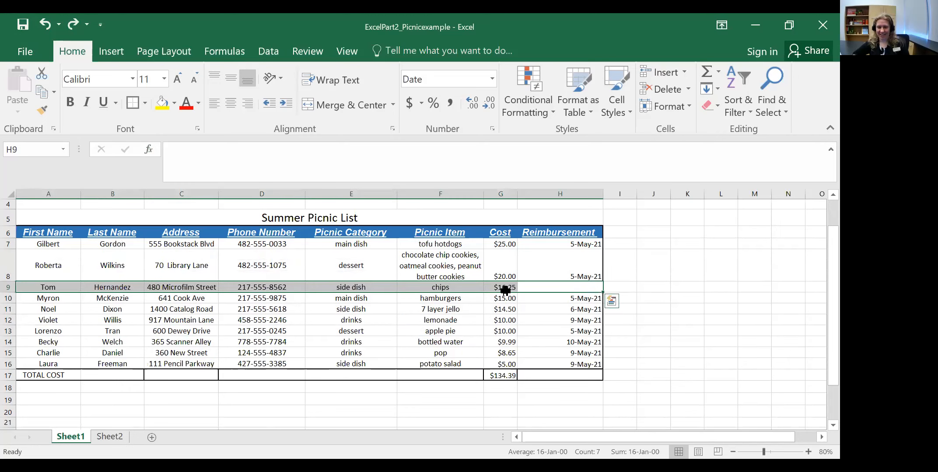
pyautogui.moveTo(48, 233); pyautogui.dragTo(308, 378)
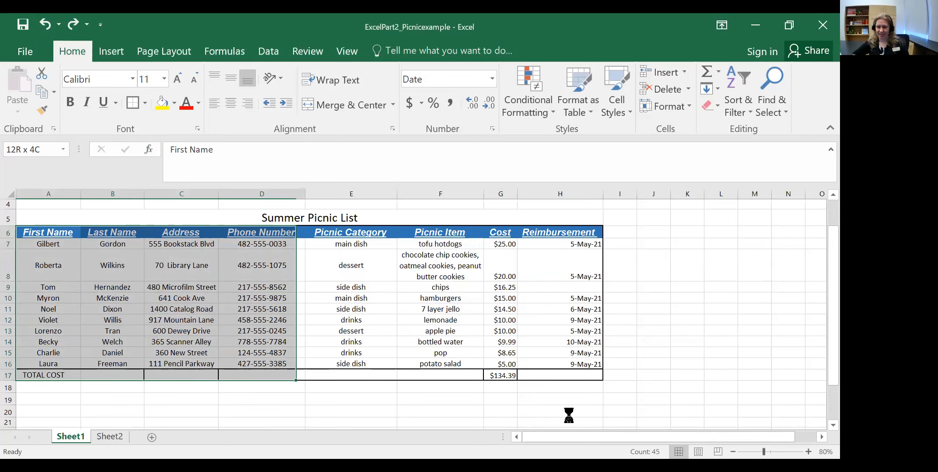
pyautogui.click(556, 262)
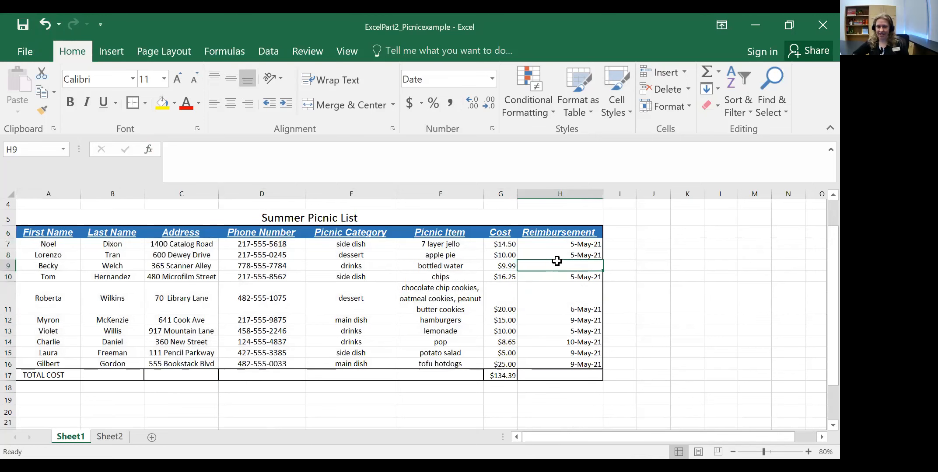
# Step: Examine the blank Reimbursement cell H9 against the bottled water row and the rest of the sorted table data
pyautogui.moveTo(506, 264); pyautogui.dragTo(47, 267)
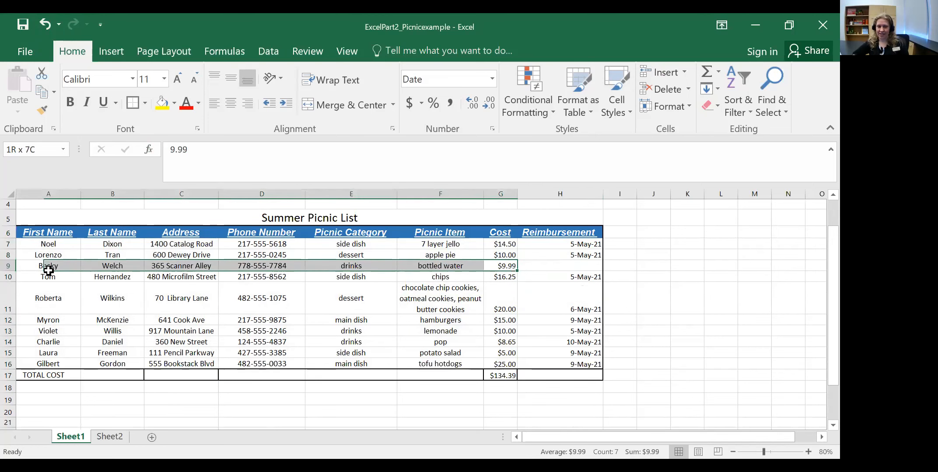
pyautogui.click(560, 270)
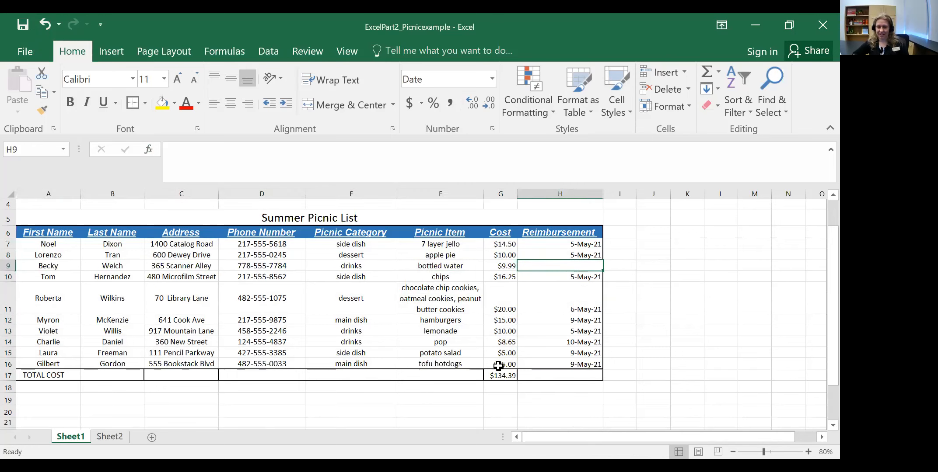
pyautogui.moveTo(49, 244); pyautogui.dragTo(498, 366)
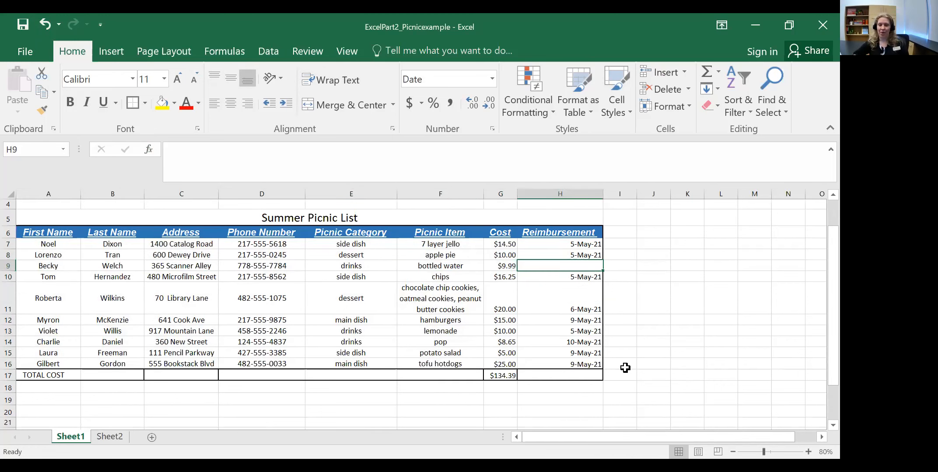
pyautogui.moveTo(46, 248); pyautogui.dragTo(586, 363)
pyautogui.click(641, 353)
pyautogui.click(552, 267)
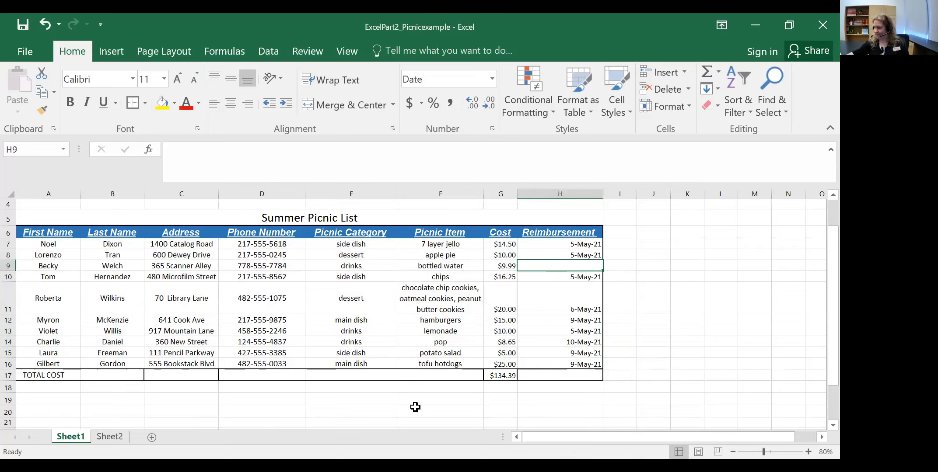
pyautogui.click(654, 298)
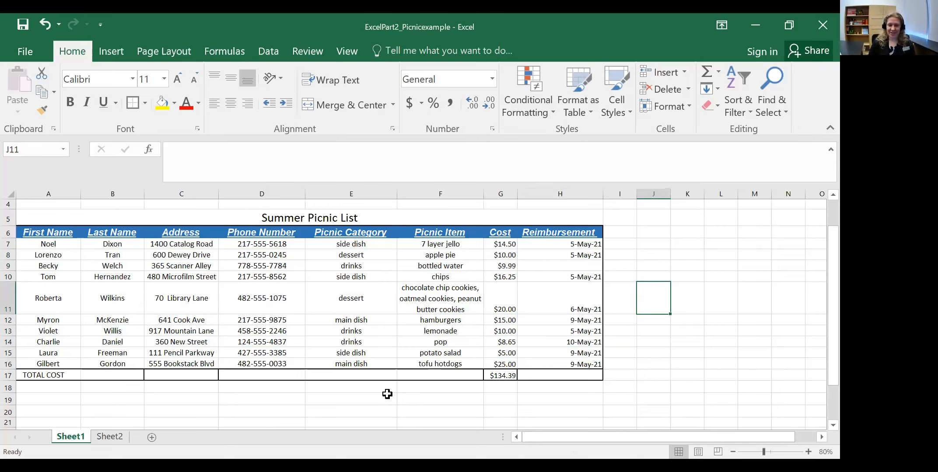
pyautogui.scroll(-2, 372, 363)
pyautogui.click(350, 339)
pyautogui.scroll(1, 350, 339)
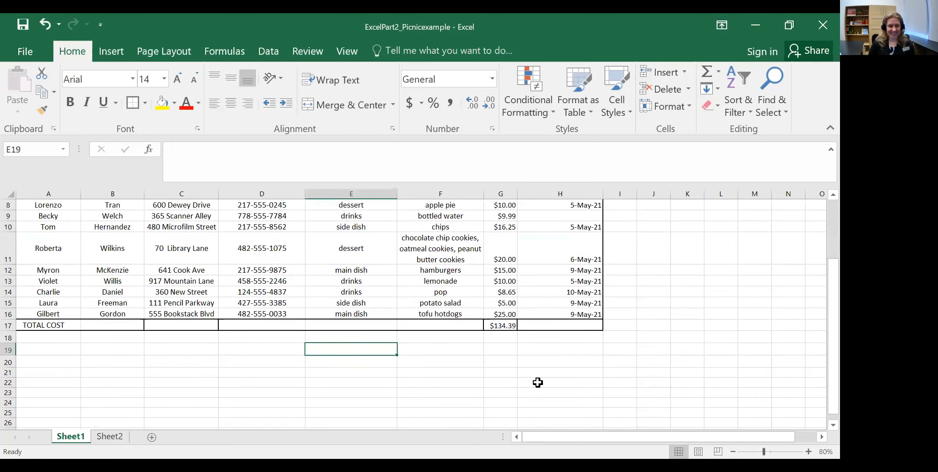
pyautogui.scroll(2, 510, 387)
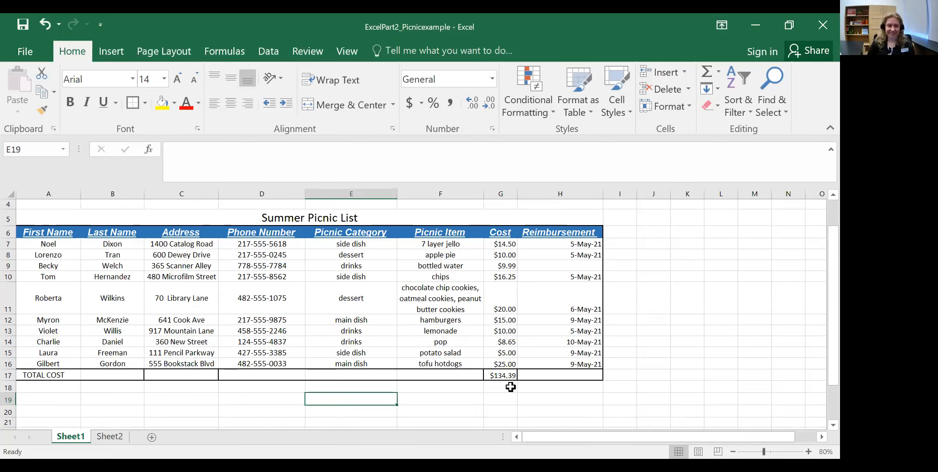
pyautogui.click(122, 245)
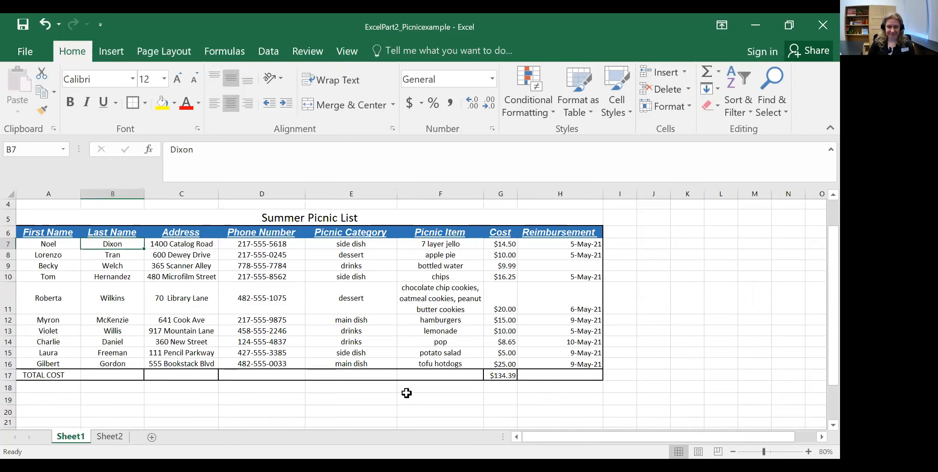
pyautogui.click(564, 396)
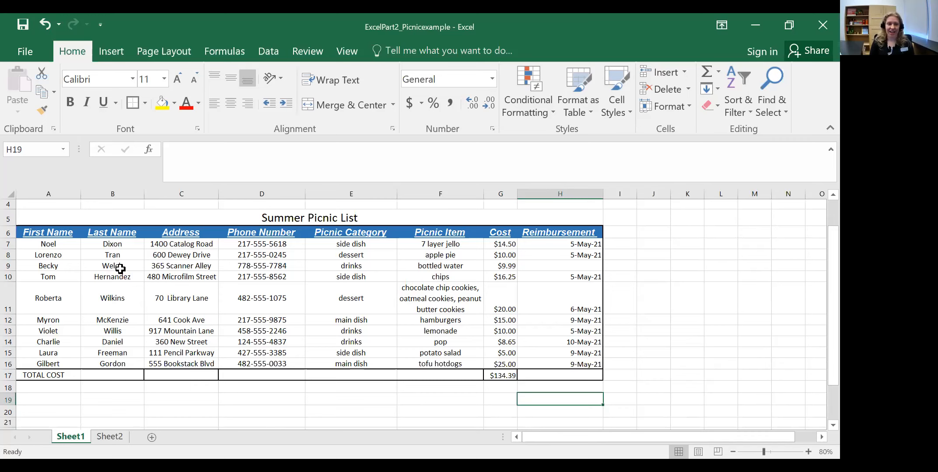
# Step: Review the full picnic table range A6:H16, Reimbursement column included, and the blank cell H9
pyautogui.moveTo(46, 237); pyautogui.dragTo(570, 363)
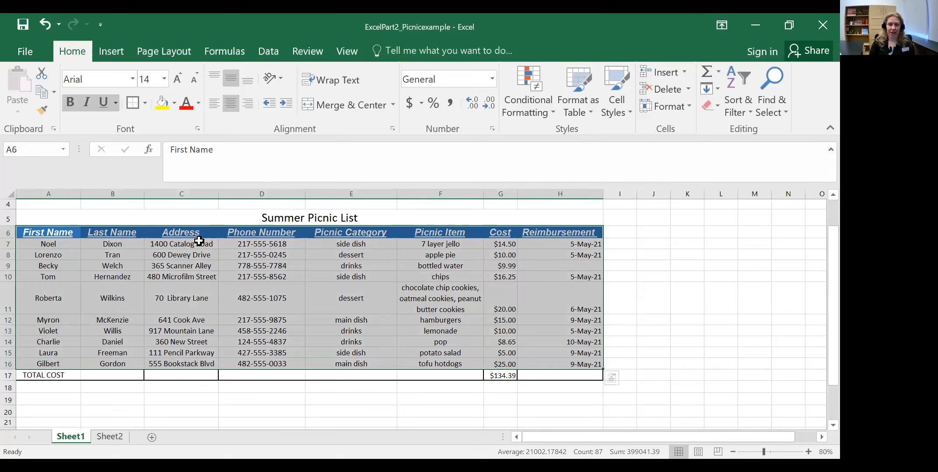
pyautogui.click(573, 262)
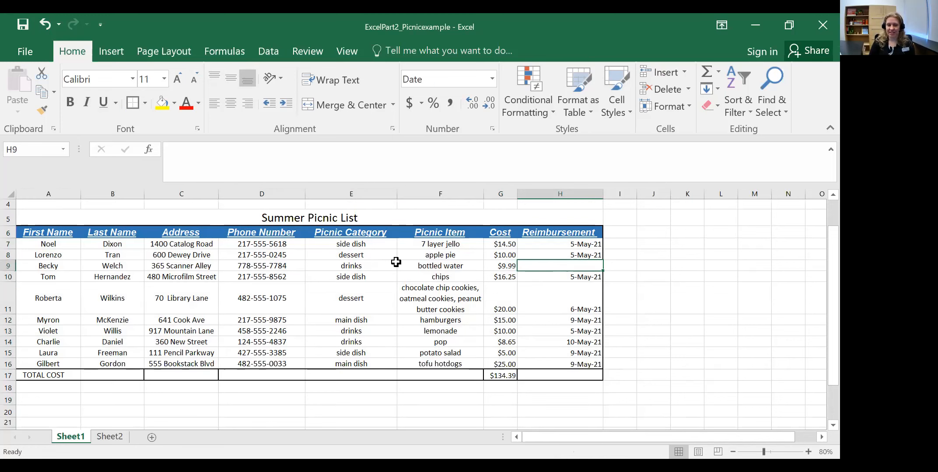
# Step: Undo the Picnic Item sort that left out the Reimbursement column and clear the selection
pyautogui.moveTo(73, 268); pyautogui.dragTo(539, 231)
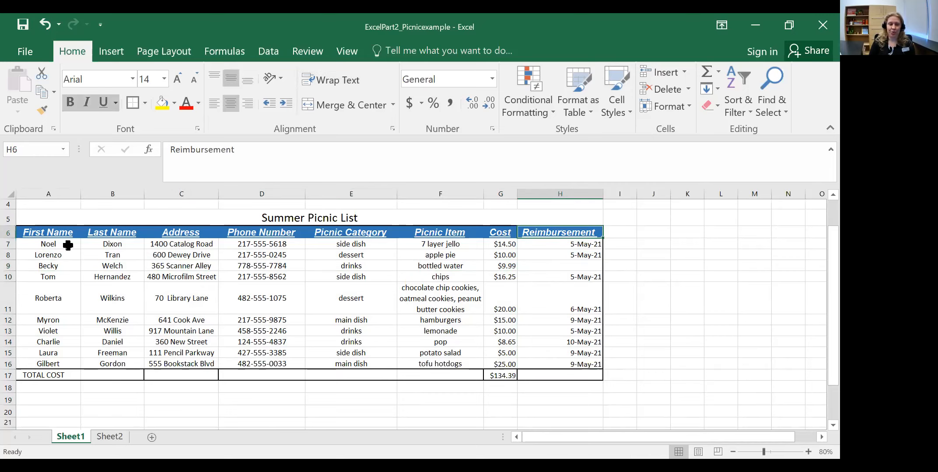
pyautogui.click(44, 25)
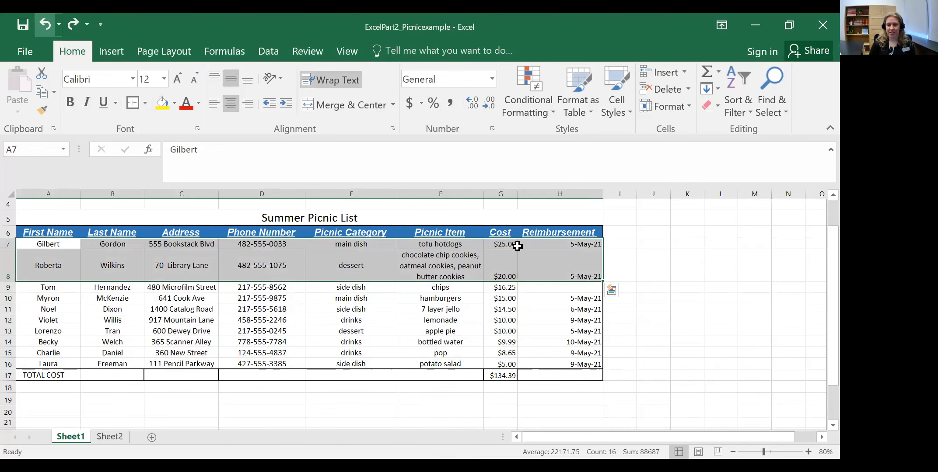
pyautogui.hotkey('ctrl', 'z')
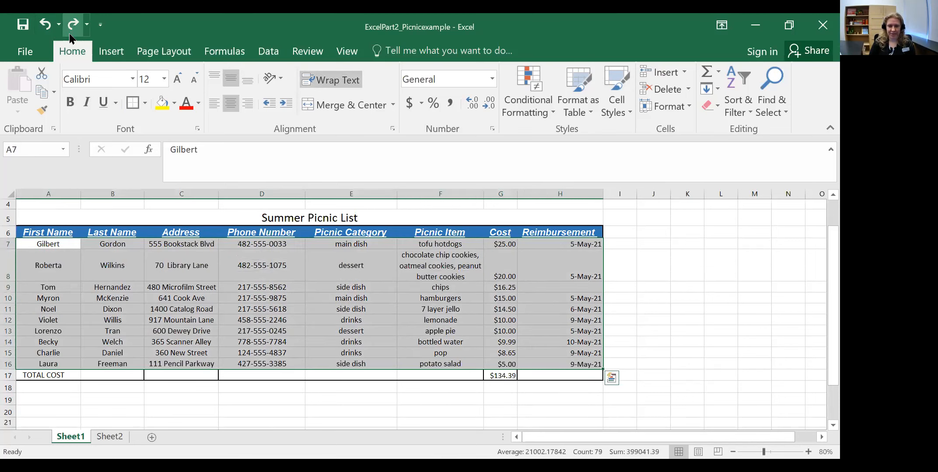
pyautogui.click(277, 285)
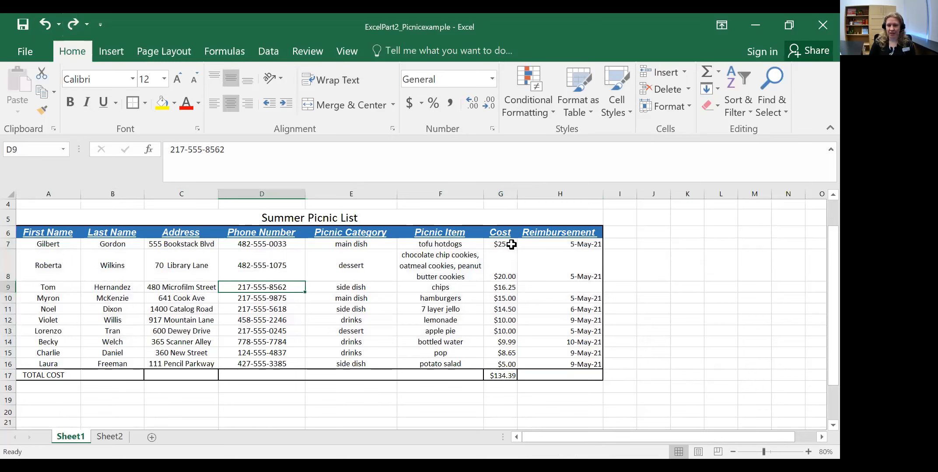
# Step: Compare selecting only the data rows A7:H16 with selecting the whole table including its headers, A6:H16
pyautogui.moveTo(43, 244); pyautogui.dragTo(574, 359)
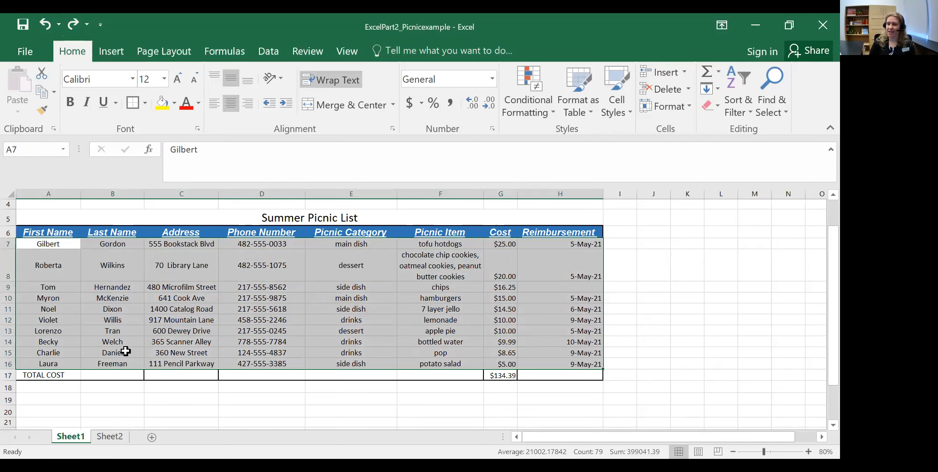
pyautogui.click(131, 386)
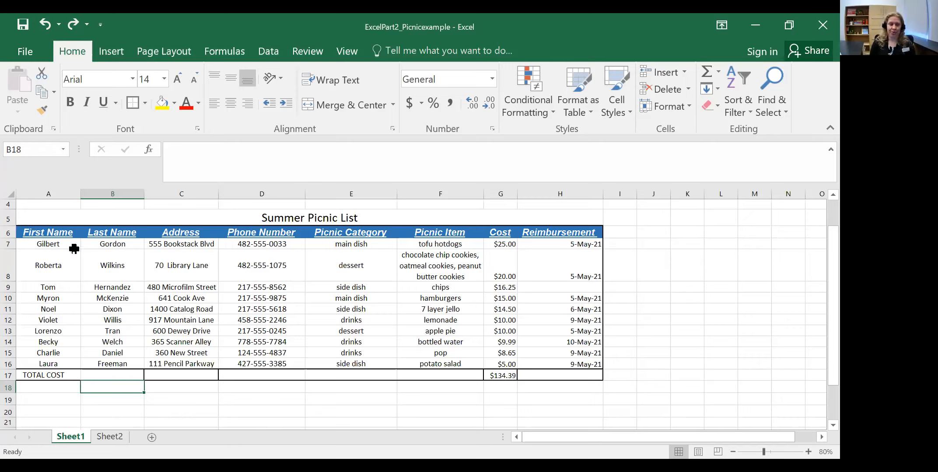
pyautogui.moveTo(49, 232); pyautogui.dragTo(578, 364)
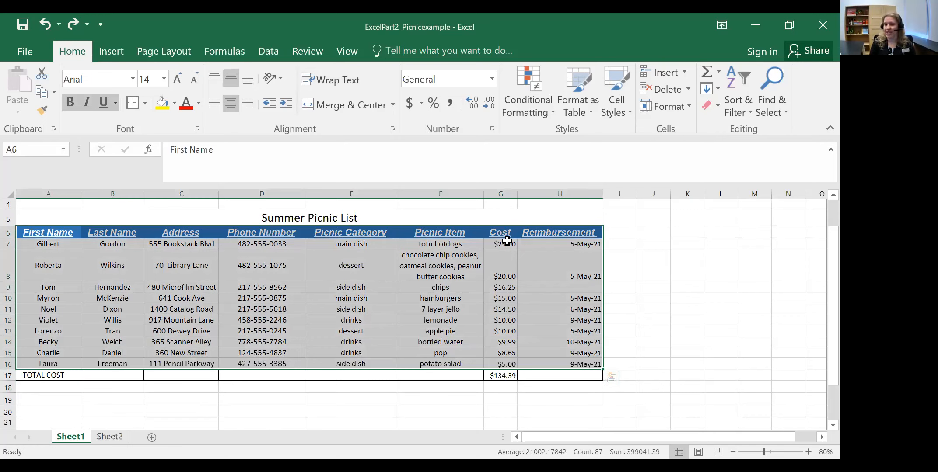
pyautogui.click(179, 287)
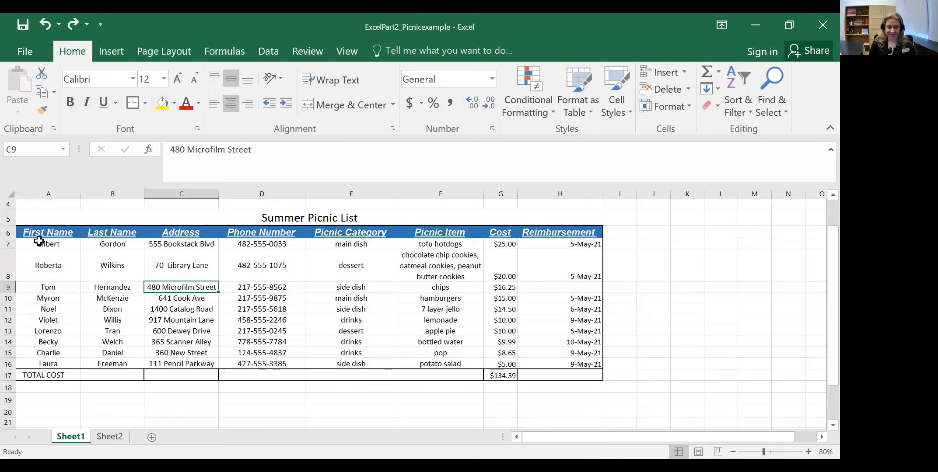
# Step: Custom sort the full table A6:H16, headers and Reimbursement column included, by Last Name values in A to Z order
pyautogui.moveTo(48, 233); pyautogui.dragTo(556, 358)
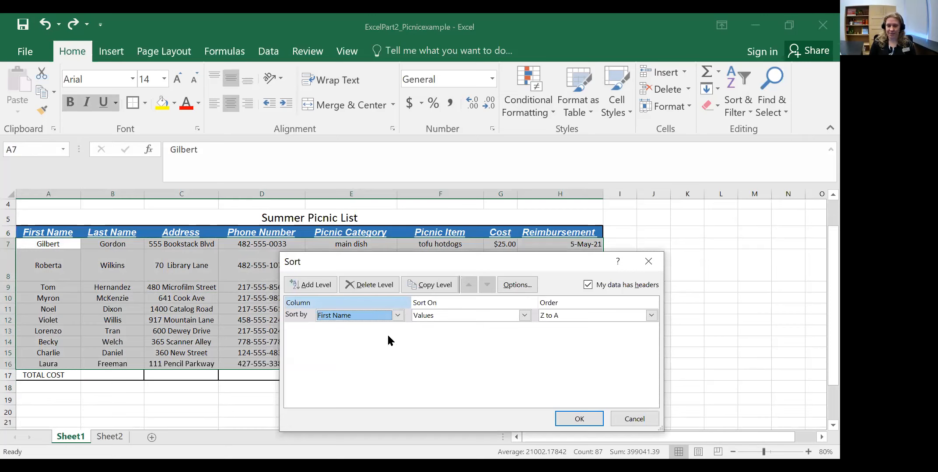
pyautogui.click(560, 317)
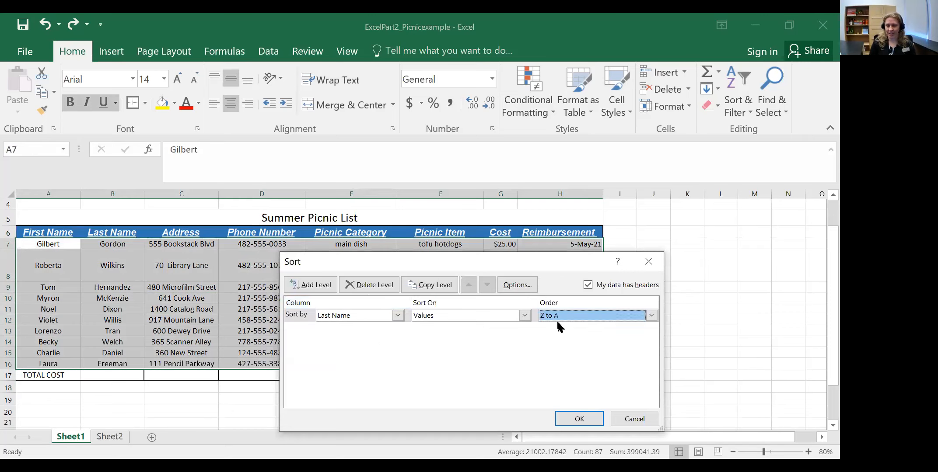
pyautogui.click(564, 315)
pyautogui.click(566, 327)
pyautogui.click(580, 419)
# Step: Check row 10 of the sorted table from First Name across to Reimbursement, then the Reimbursement date in H12
pyautogui.click(60, 277)
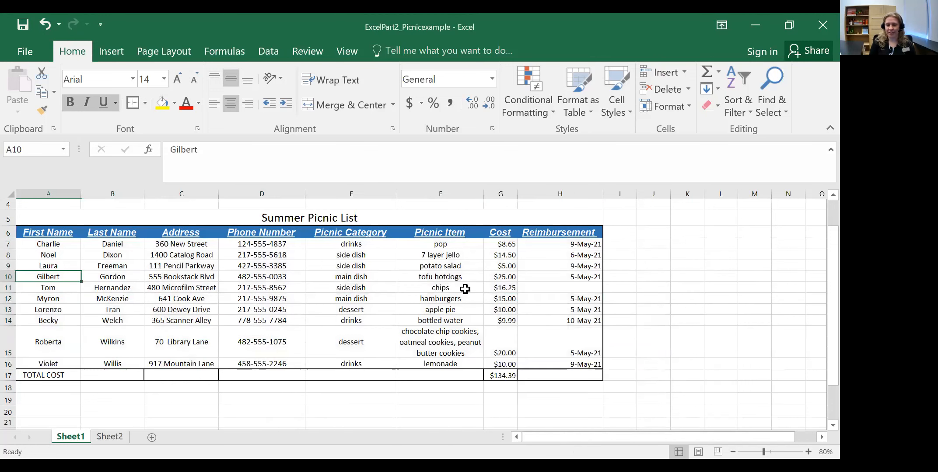
pyautogui.hotkey('ctrl', 'shift', 'Right')
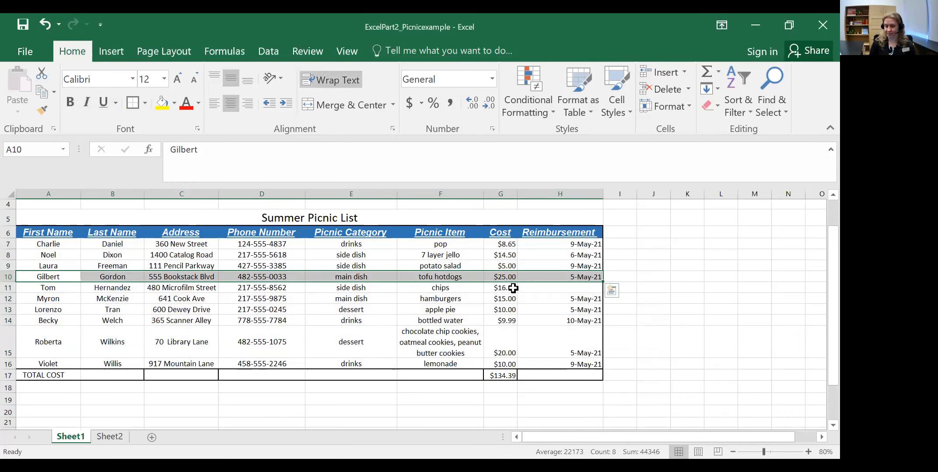
pyautogui.click(556, 298)
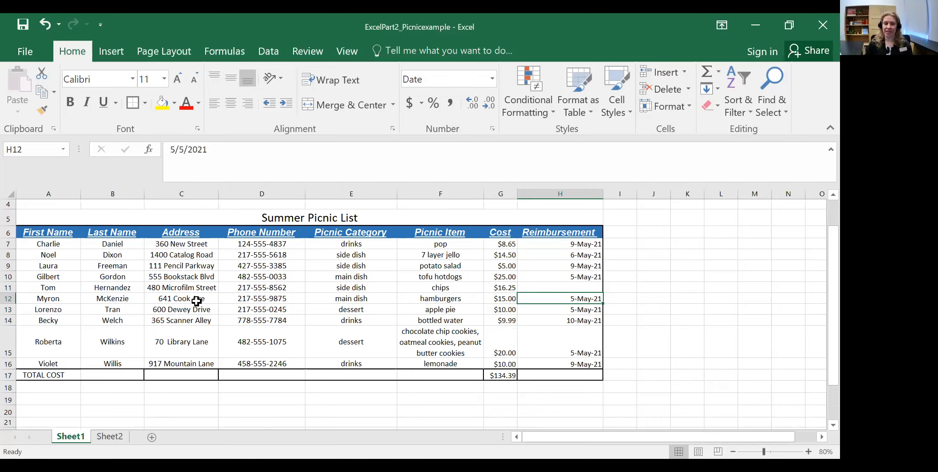
# Step: Review the Last Name-sorted list by highlighting A7:H16 without headers and A6:H16 with headers in turn
pyautogui.moveTo(48, 242); pyautogui.dragTo(585, 365)
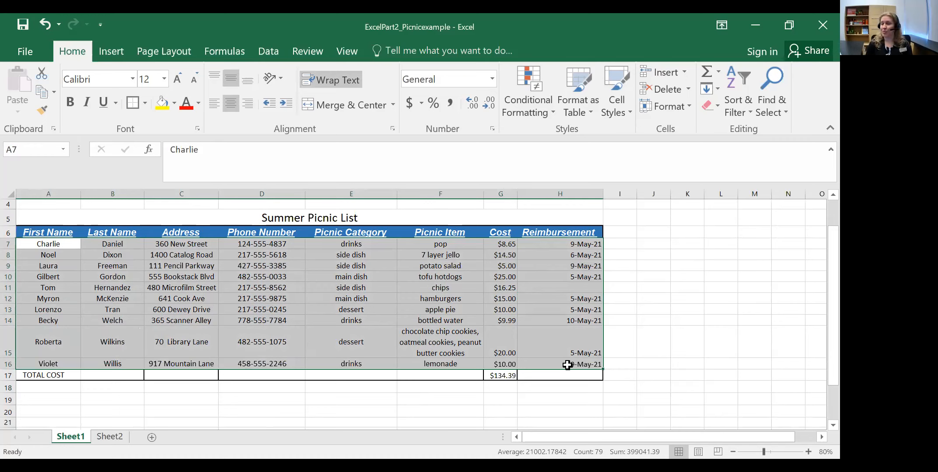
pyautogui.moveTo(48, 232); pyautogui.dragTo(567, 365)
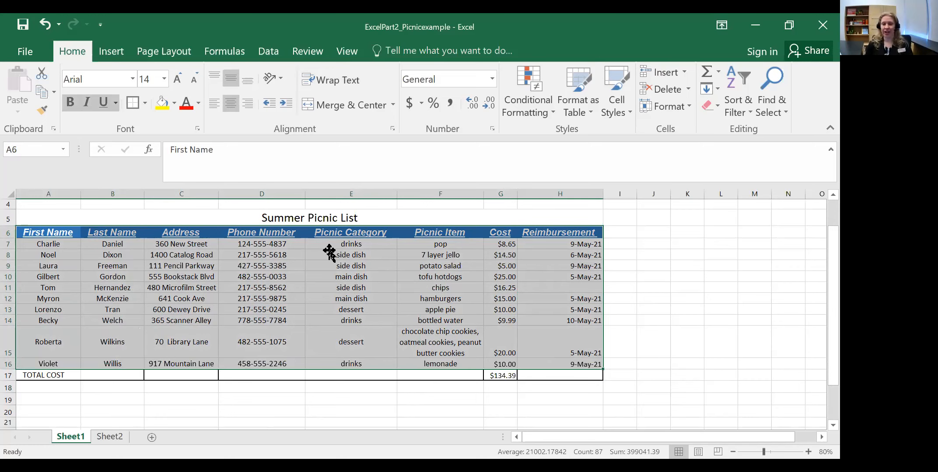
pyautogui.click(328, 255)
pyautogui.moveTo(50, 244); pyautogui.dragTo(571, 361)
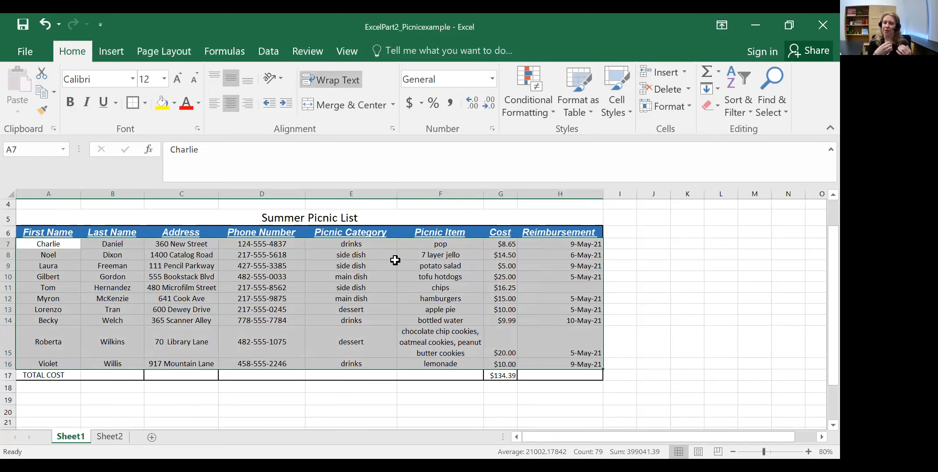
pyautogui.click(58, 230)
pyautogui.moveTo(58, 230); pyautogui.dragTo(586, 364)
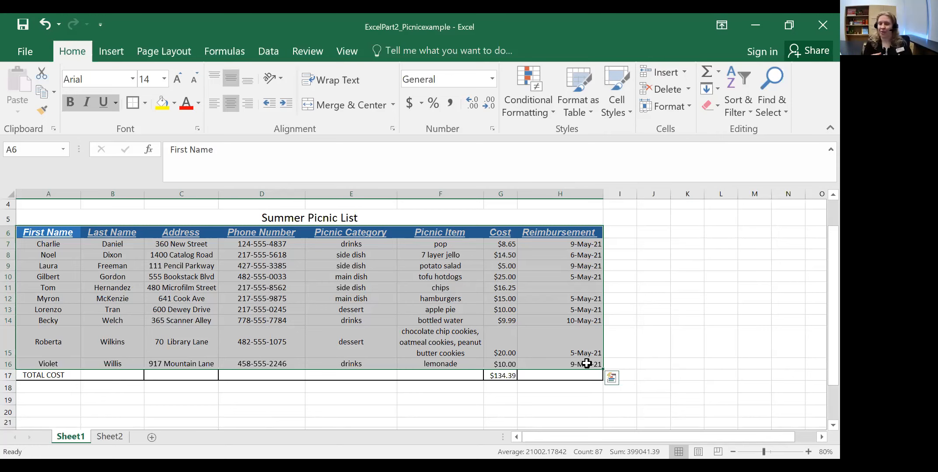
pyautogui.click(618, 267)
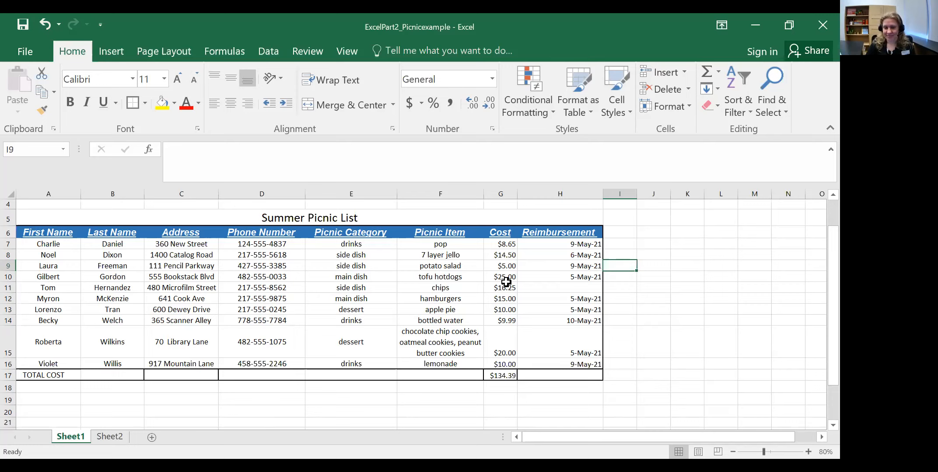
pyautogui.click(550, 398)
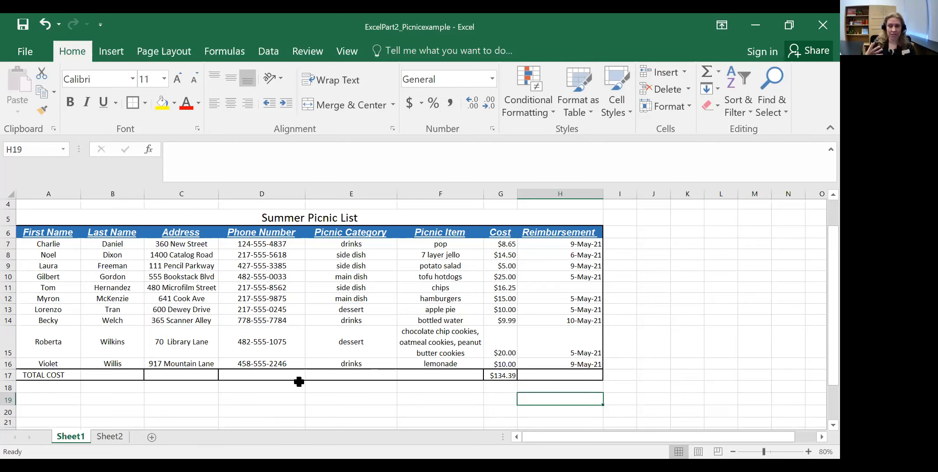
pyautogui.hotkey('alt', 'Tab')
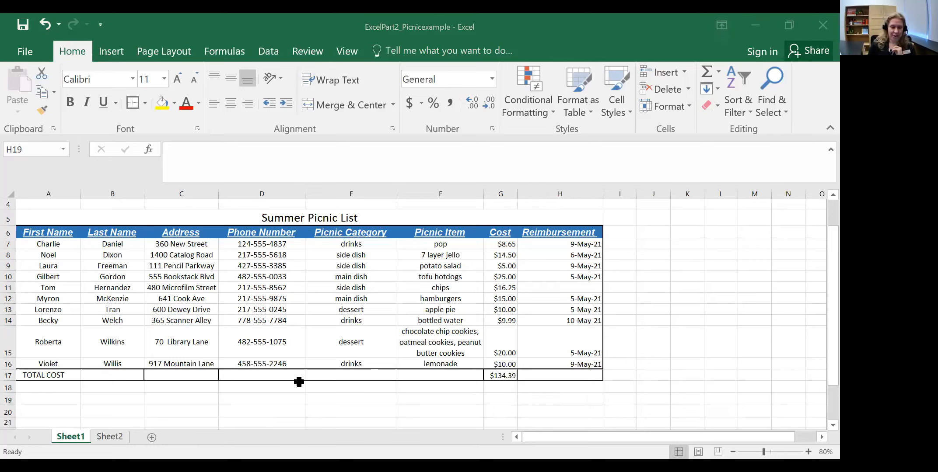